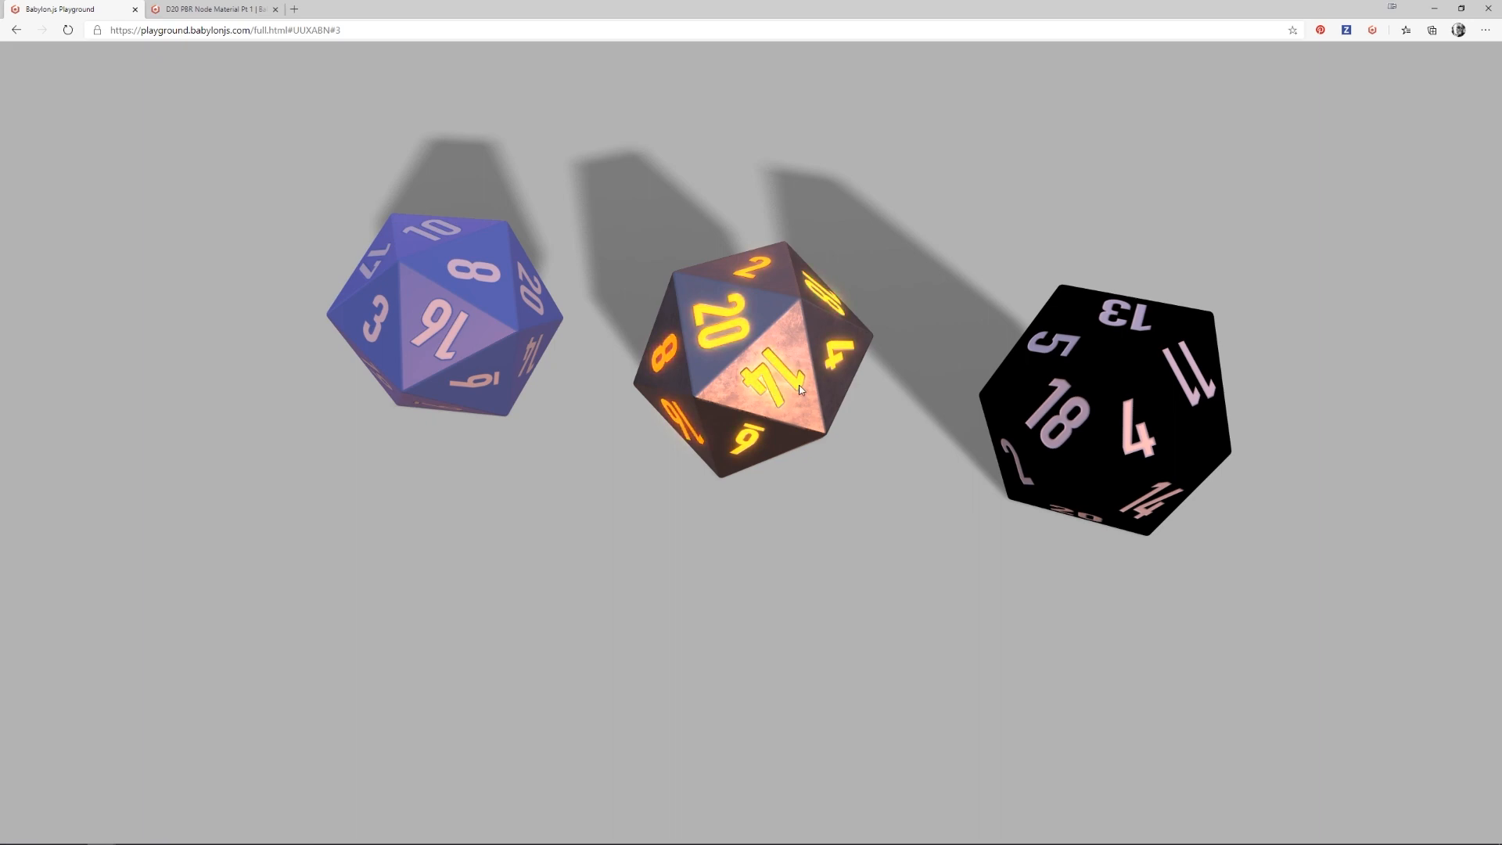
Examine the three finished dice and their shadows from several angles, focusing on the glowing middle die
{"action": "left_click_drag", "start_coordinate": [777, 385], "coordinate": [856, 419]}
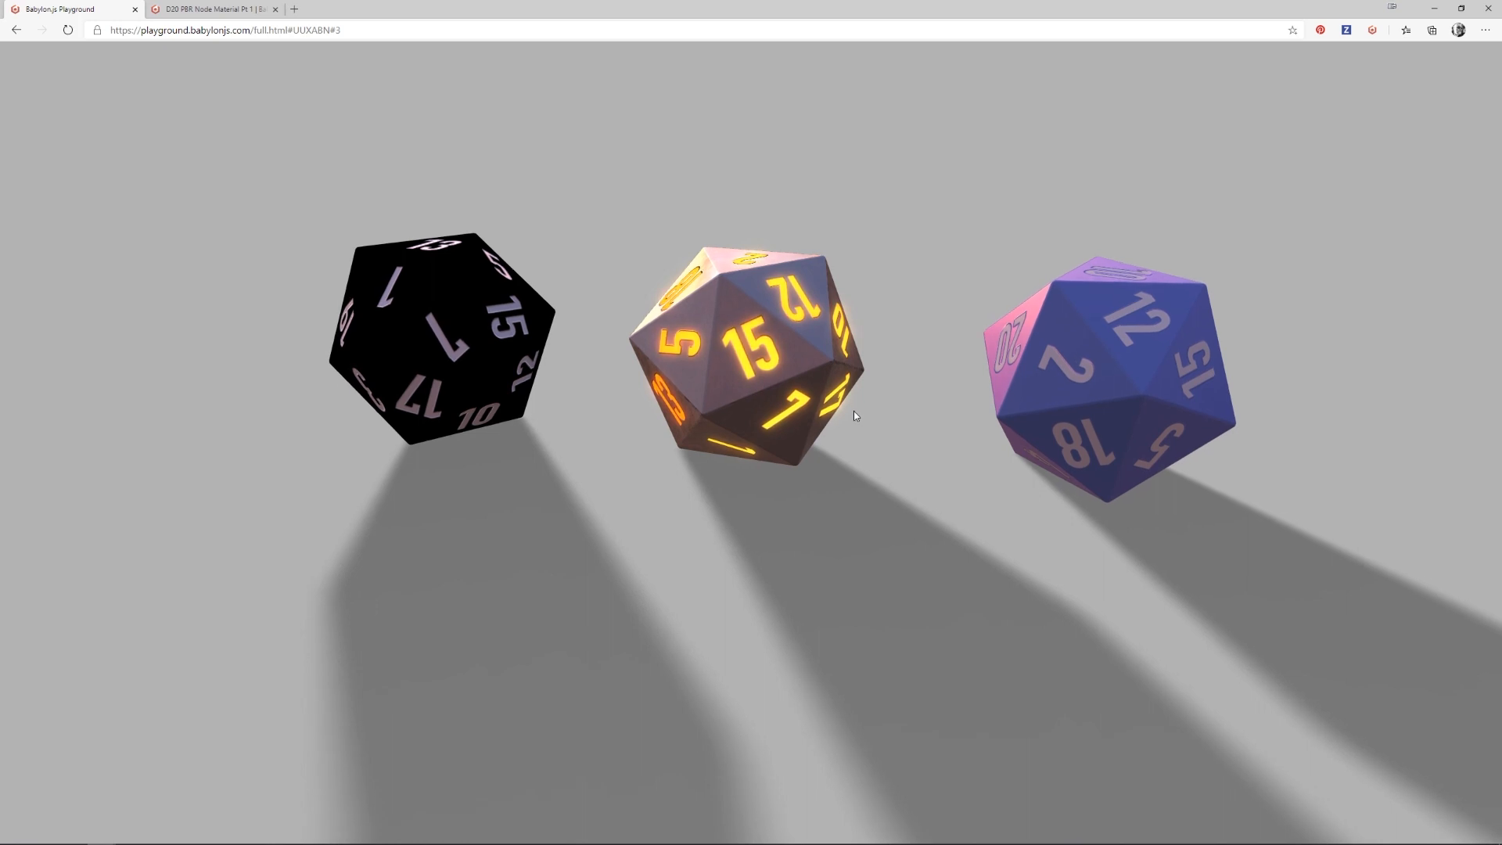
{"action": "left_click_drag", "start_coordinate": [851, 416], "coordinate": [856, 428]}
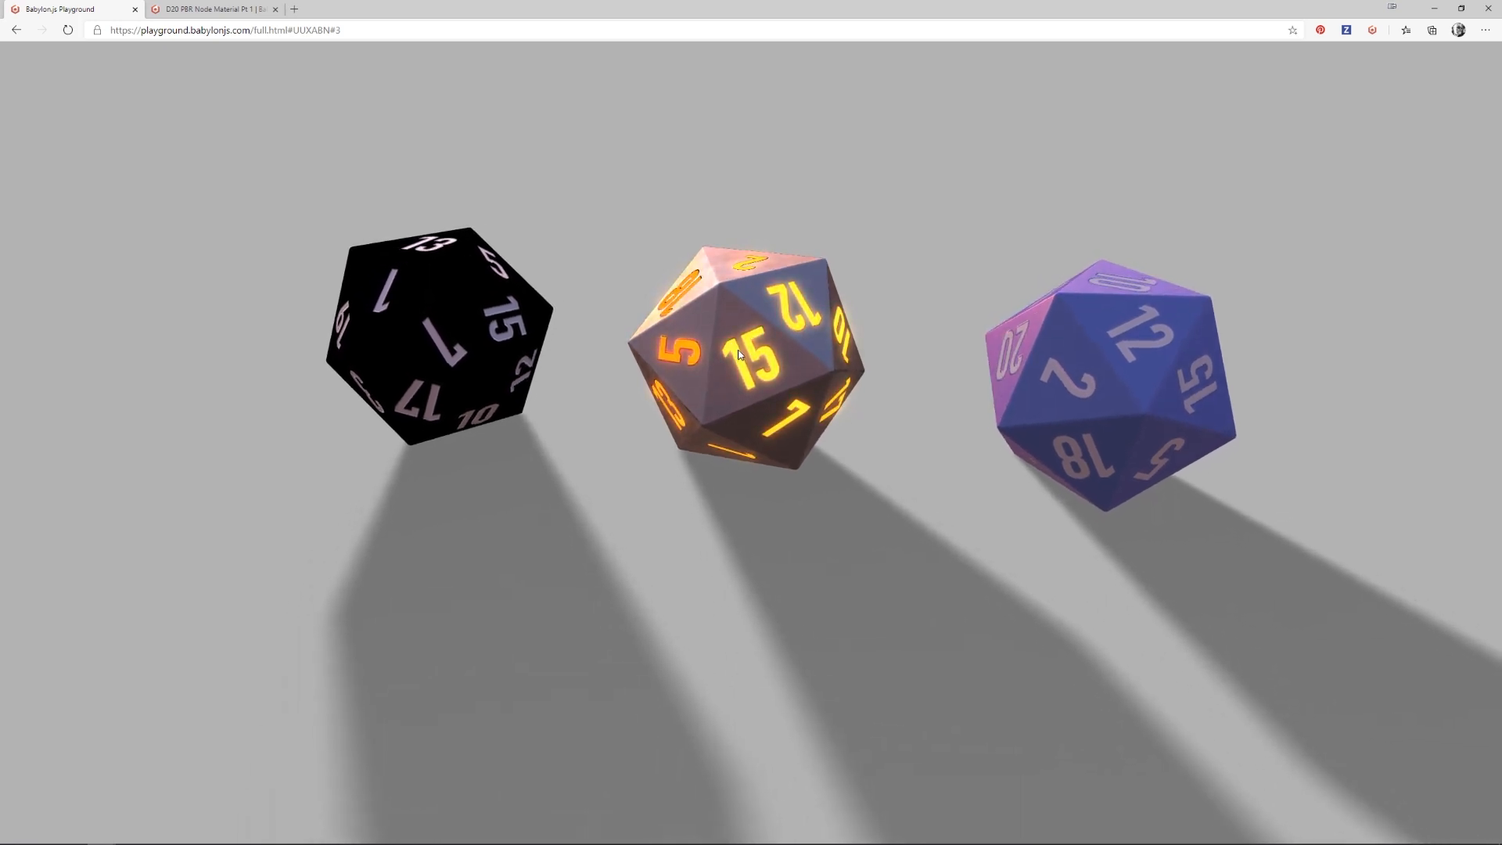
{"action": "left_click_drag", "start_coordinate": [767, 384], "coordinate": [634, 412]}
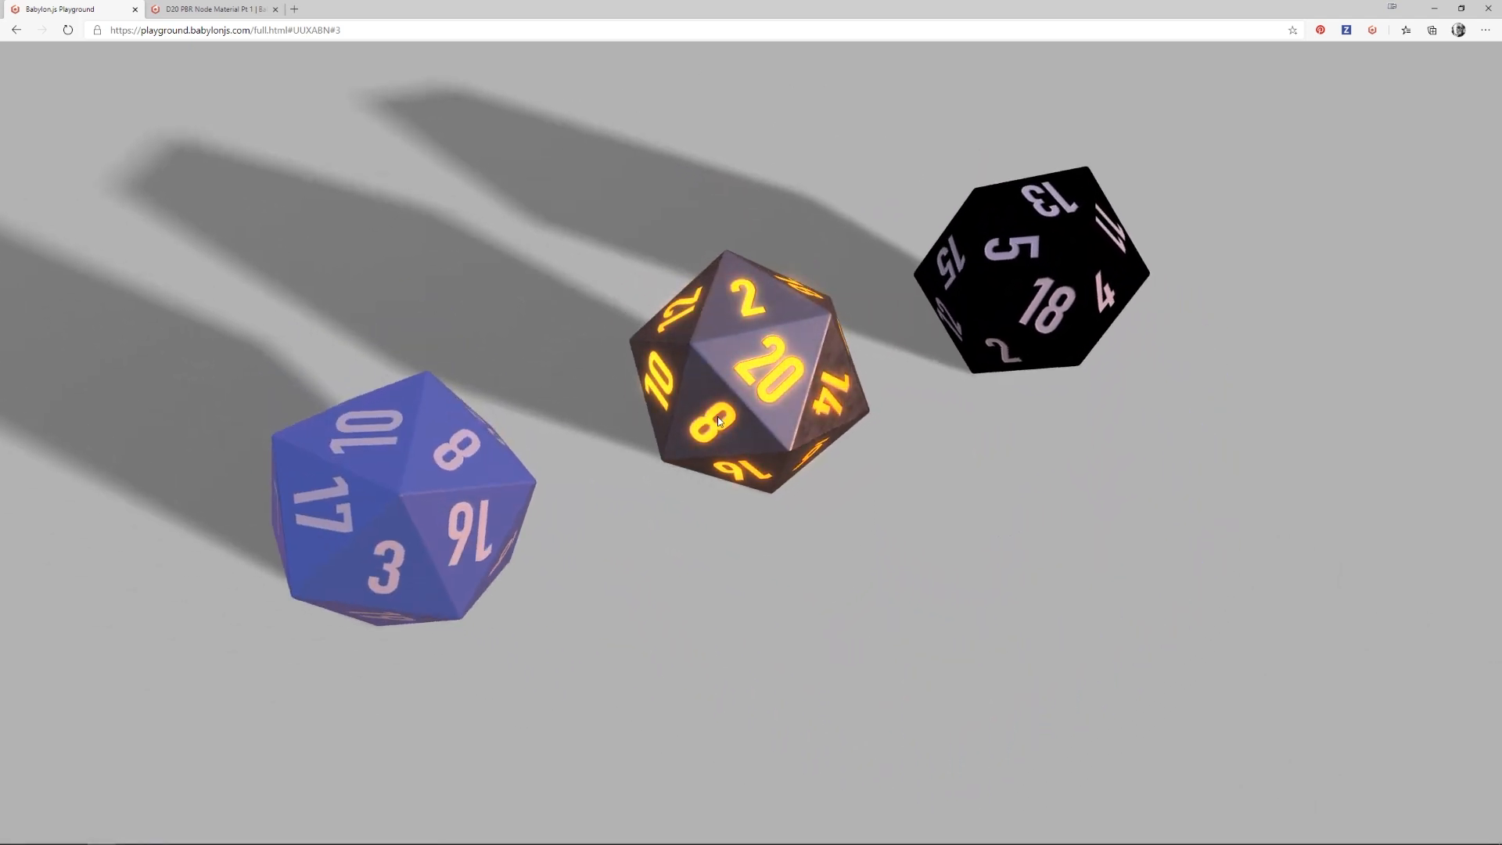
{"action": "mouse_move", "coordinate": [724, 419]}
{"action": "left_mouse_down"}
{"action": "mouse_move", "coordinate": [736, 420]}
{"action": "mouse_move", "coordinate": [698, 422]}
{"action": "left_mouse_up"}
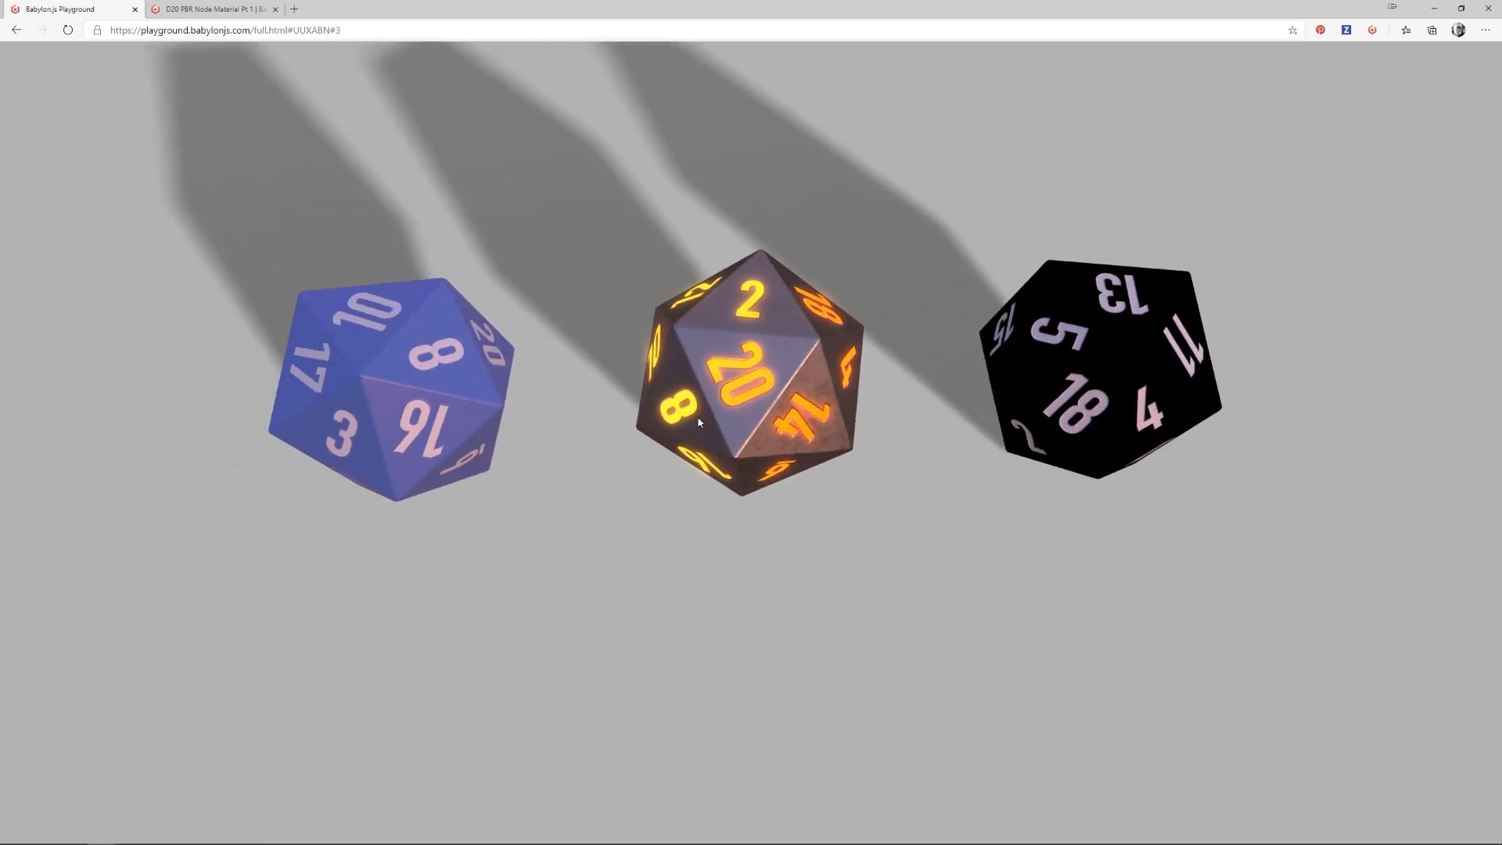
{"action": "left_click_drag", "start_coordinate": [698, 422], "coordinate": [711, 414]}
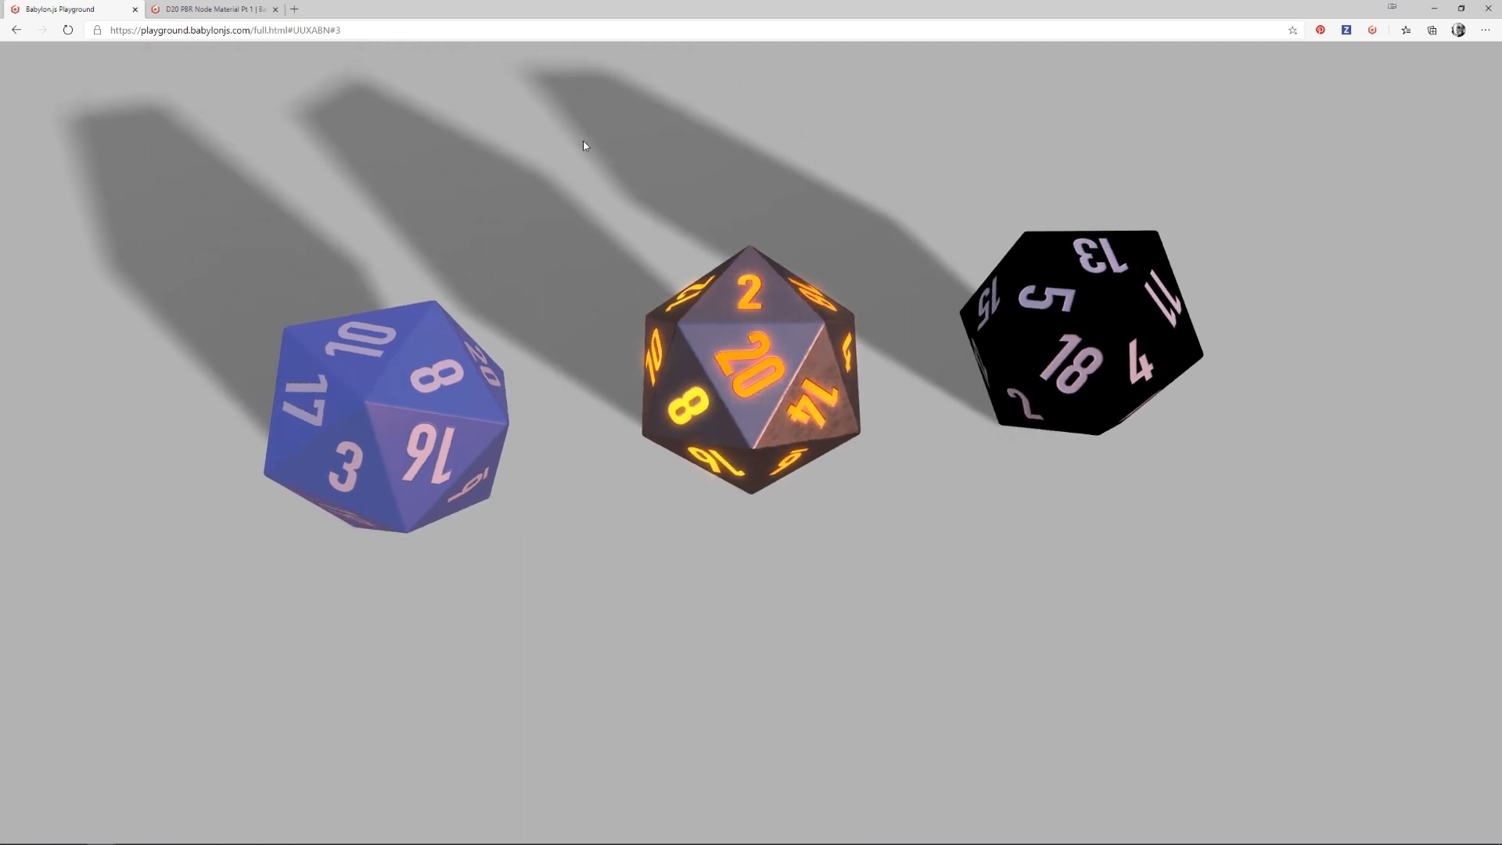
Switch to the D20 PBR Node Material Pt 1 playground and inspect its three starting dice from several angles
{"action": "left_click", "coordinate": [215, 10]}
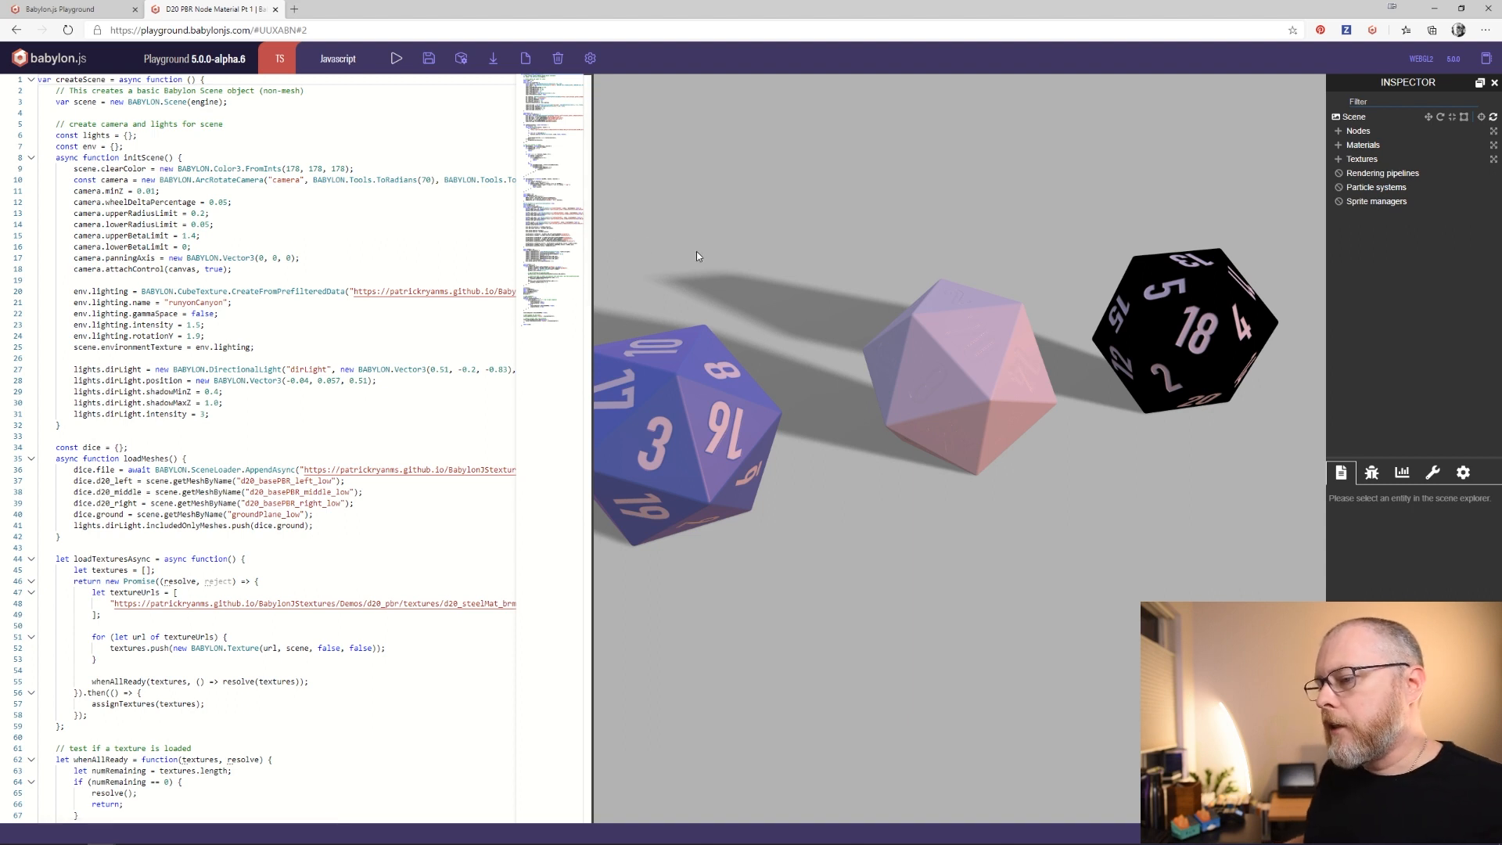
{"action": "mouse_move", "coordinate": [710, 304]}
{"action": "left_mouse_down"}
{"action": "mouse_move", "coordinate": [721, 319]}
{"action": "mouse_move", "coordinate": [735, 309]}
{"action": "left_mouse_up"}
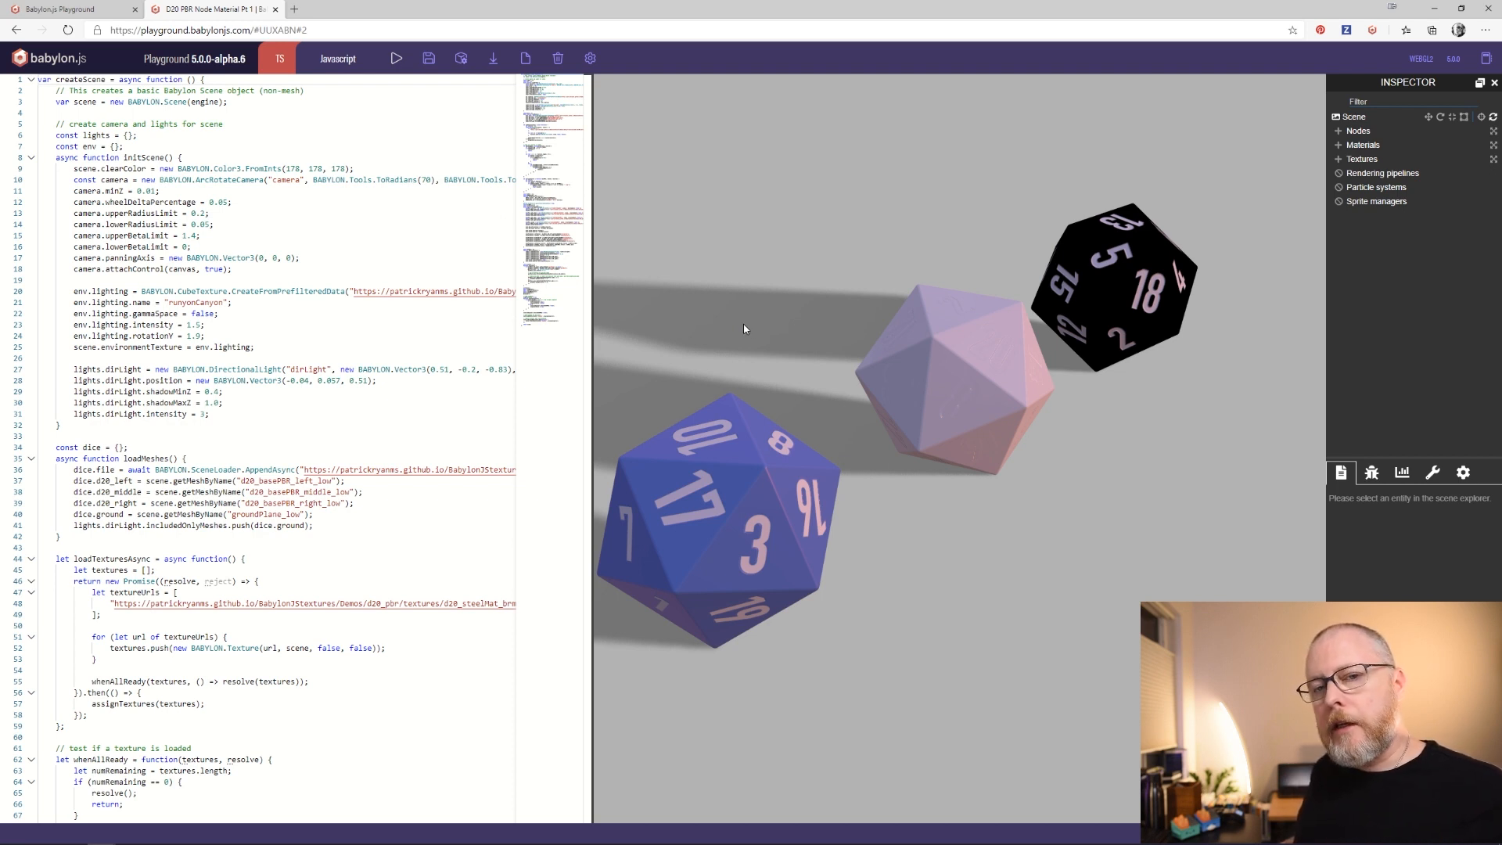
{"action": "mouse_move", "coordinate": [784, 352]}
{"action": "left_mouse_down"}
{"action": "mouse_move", "coordinate": [764, 350]}
{"action": "mouse_move", "coordinate": [786, 341]}
{"action": "left_mouse_up"}
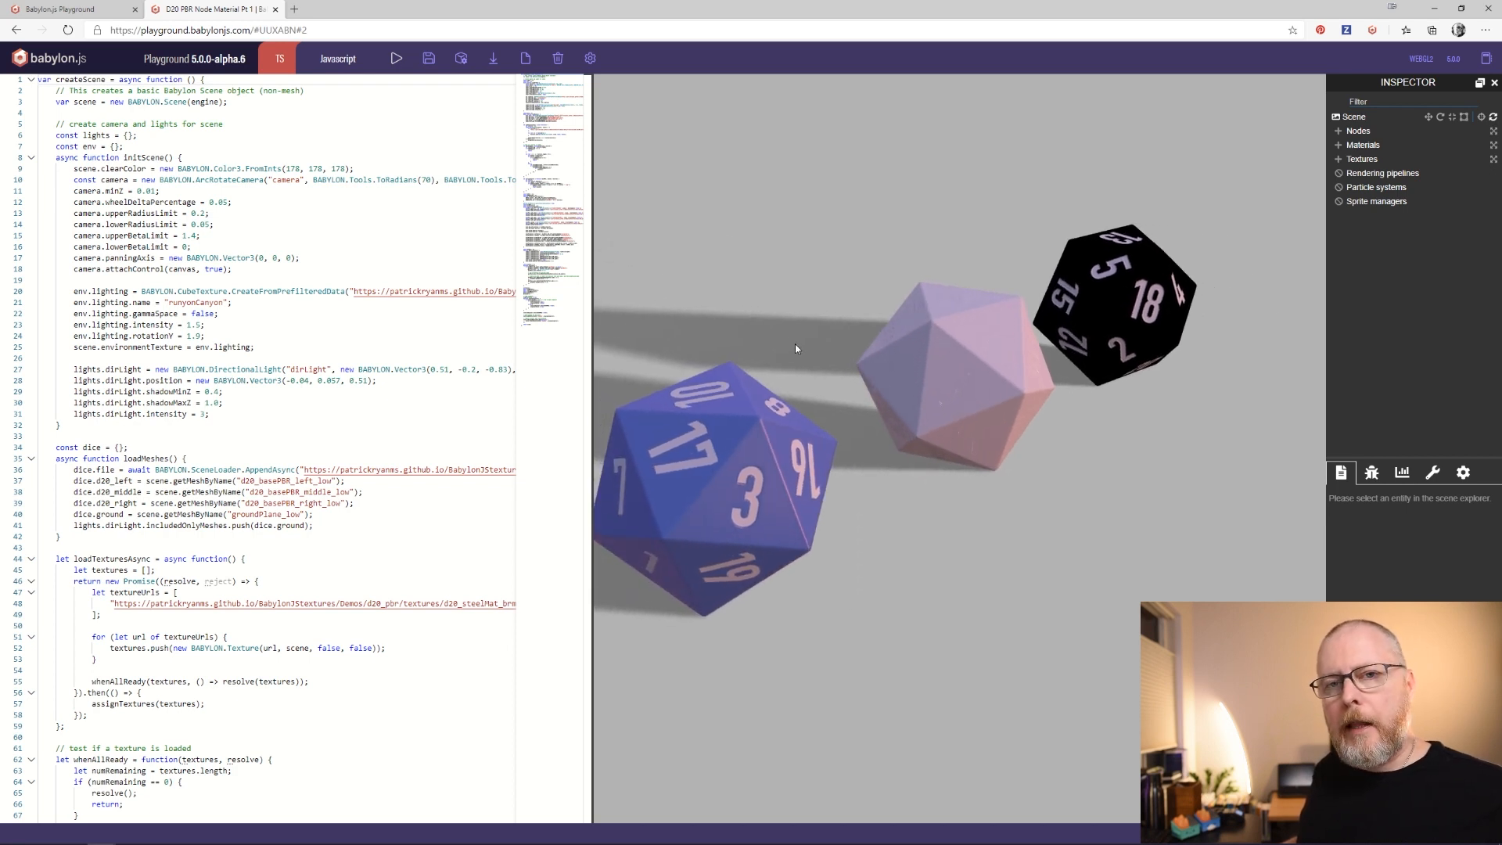
{"action": "mouse_move", "coordinate": [1020, 420]}
{"action": "left_mouse_down"}
{"action": "mouse_move", "coordinate": [992, 420]}
{"action": "mouse_move", "coordinate": [1005, 401]}
{"action": "left_mouse_up"}
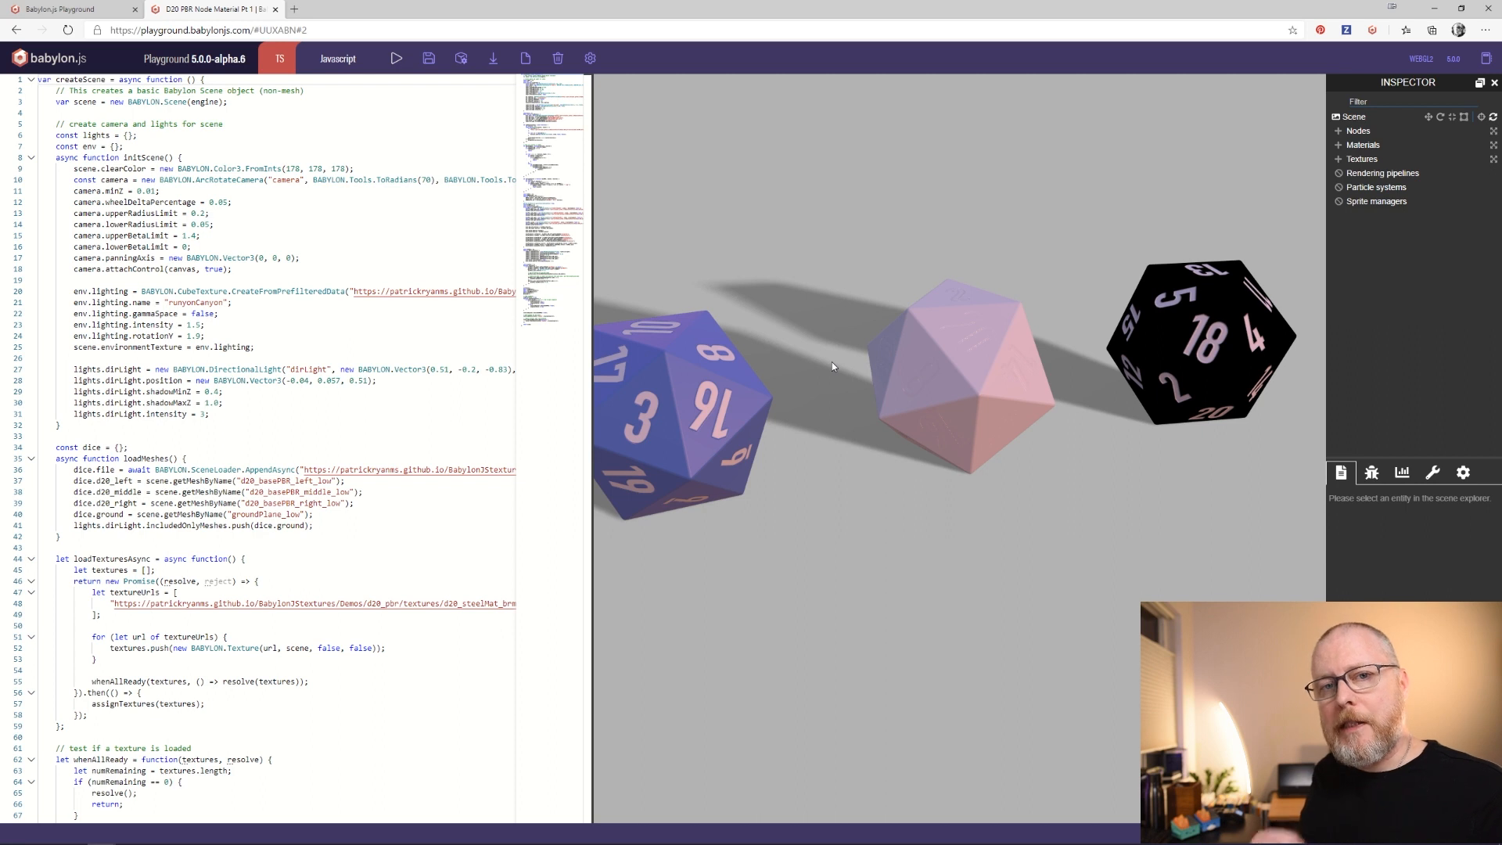
{"action": "left_click_drag", "start_coordinate": [758, 378], "coordinate": [803, 377]}
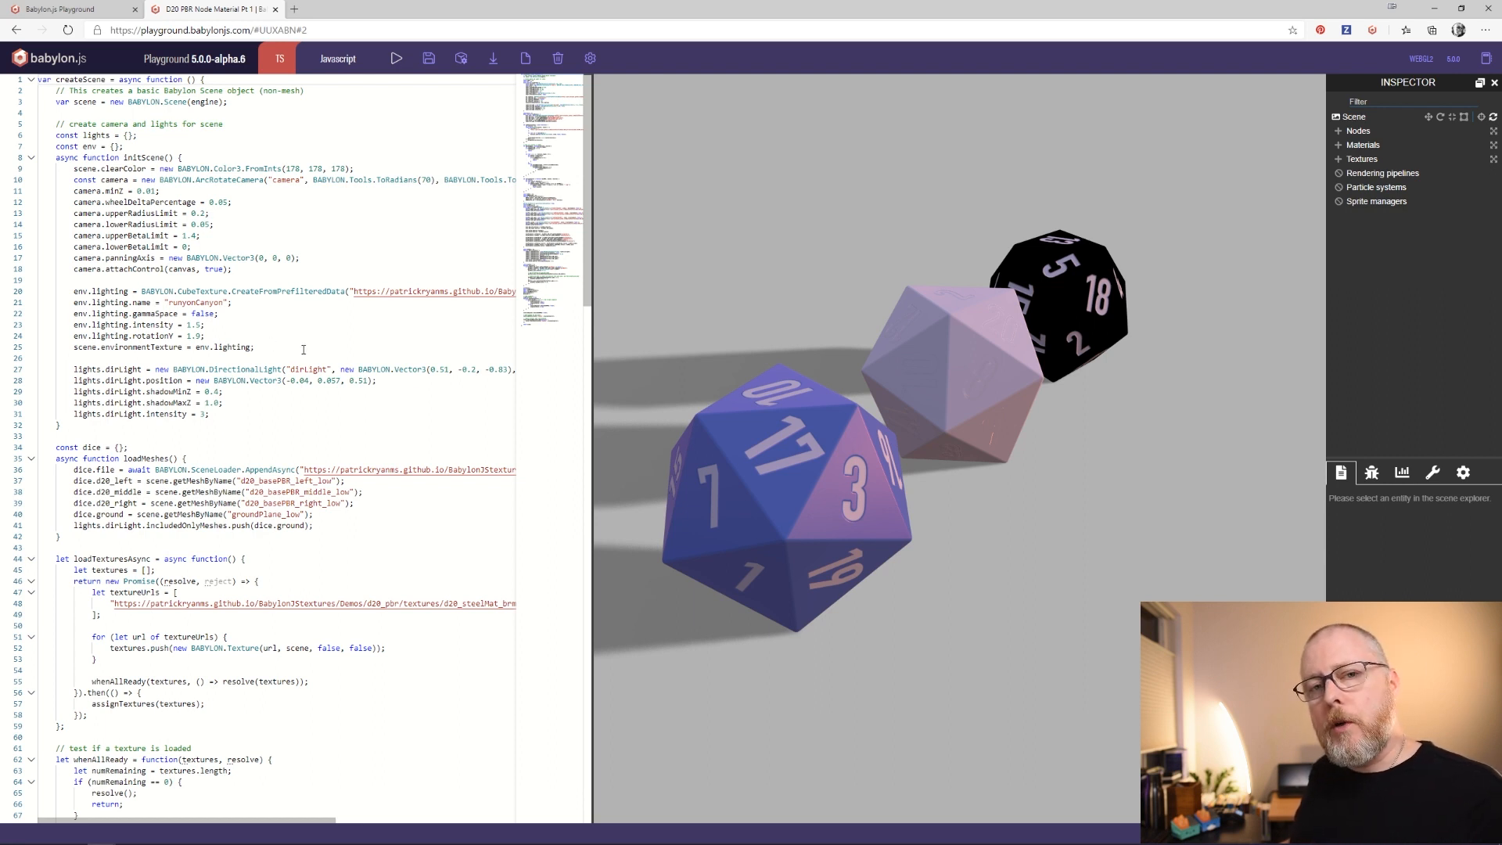
Read through the playground code, covering scene setup, mesh and texture loading, shadows, the glow layer and the inspector function
{"action": "scroll", "coordinate": [290, 435], "scroll_direction": "down", "scroll_amount": 5}
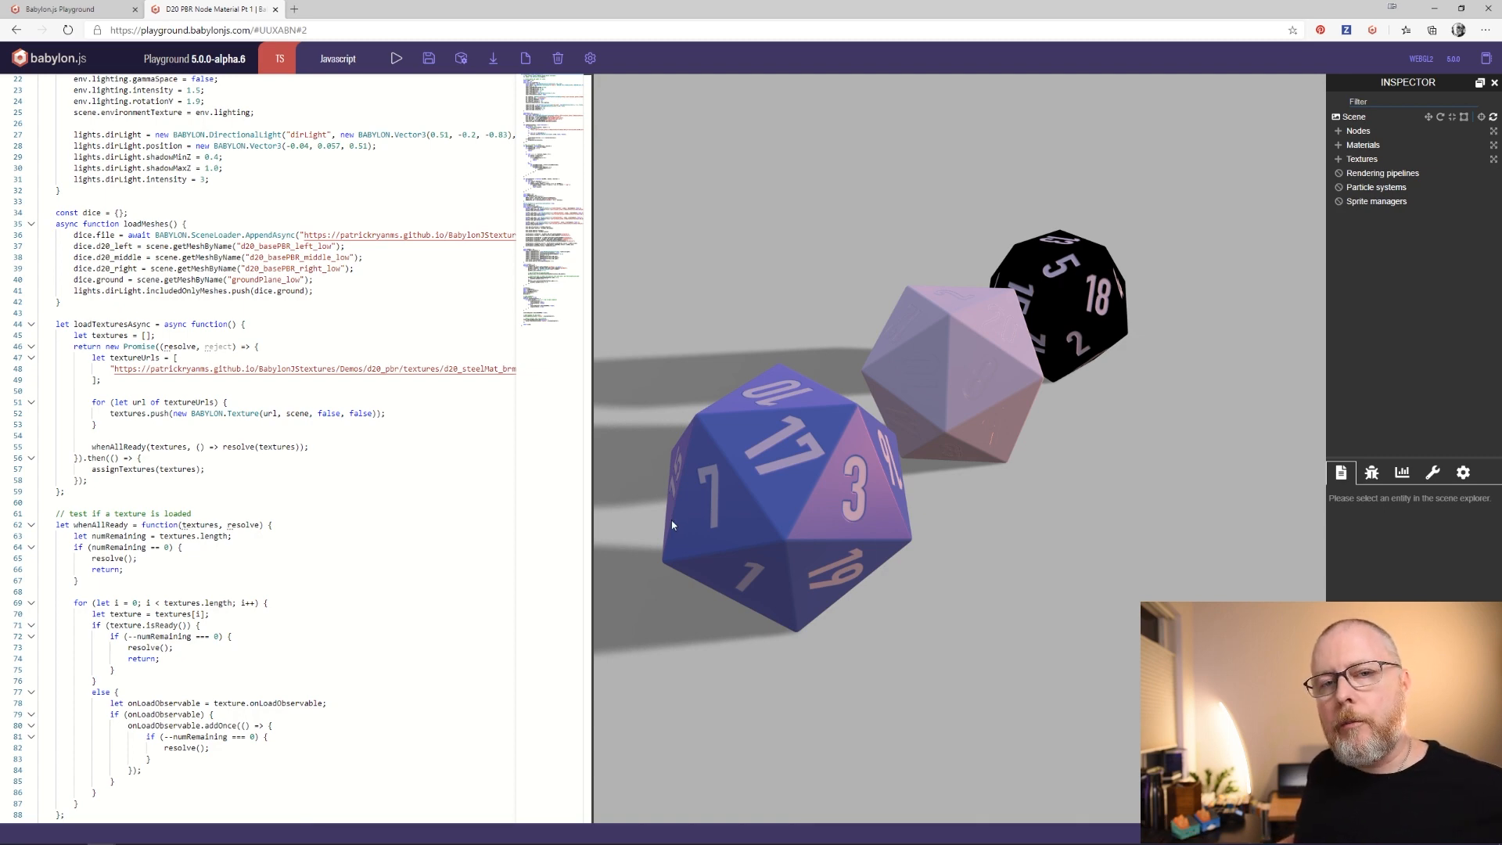
{"action": "scroll", "coordinate": [340, 535], "scroll_direction": "down", "scroll_amount": 6}
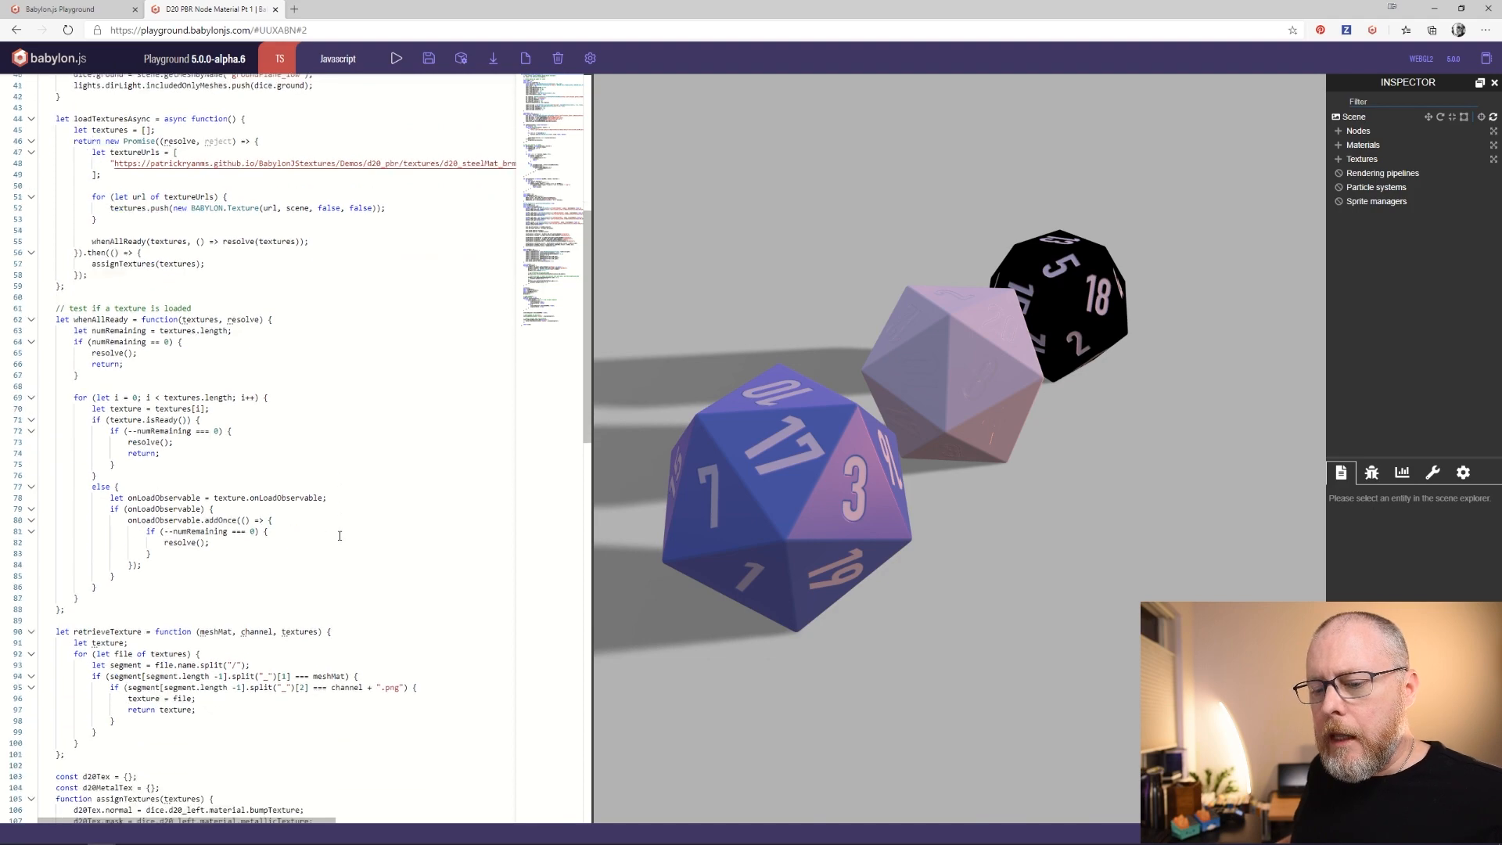
{"action": "scroll", "coordinate": [339, 536], "scroll_direction": "down", "scroll_amount": 20}
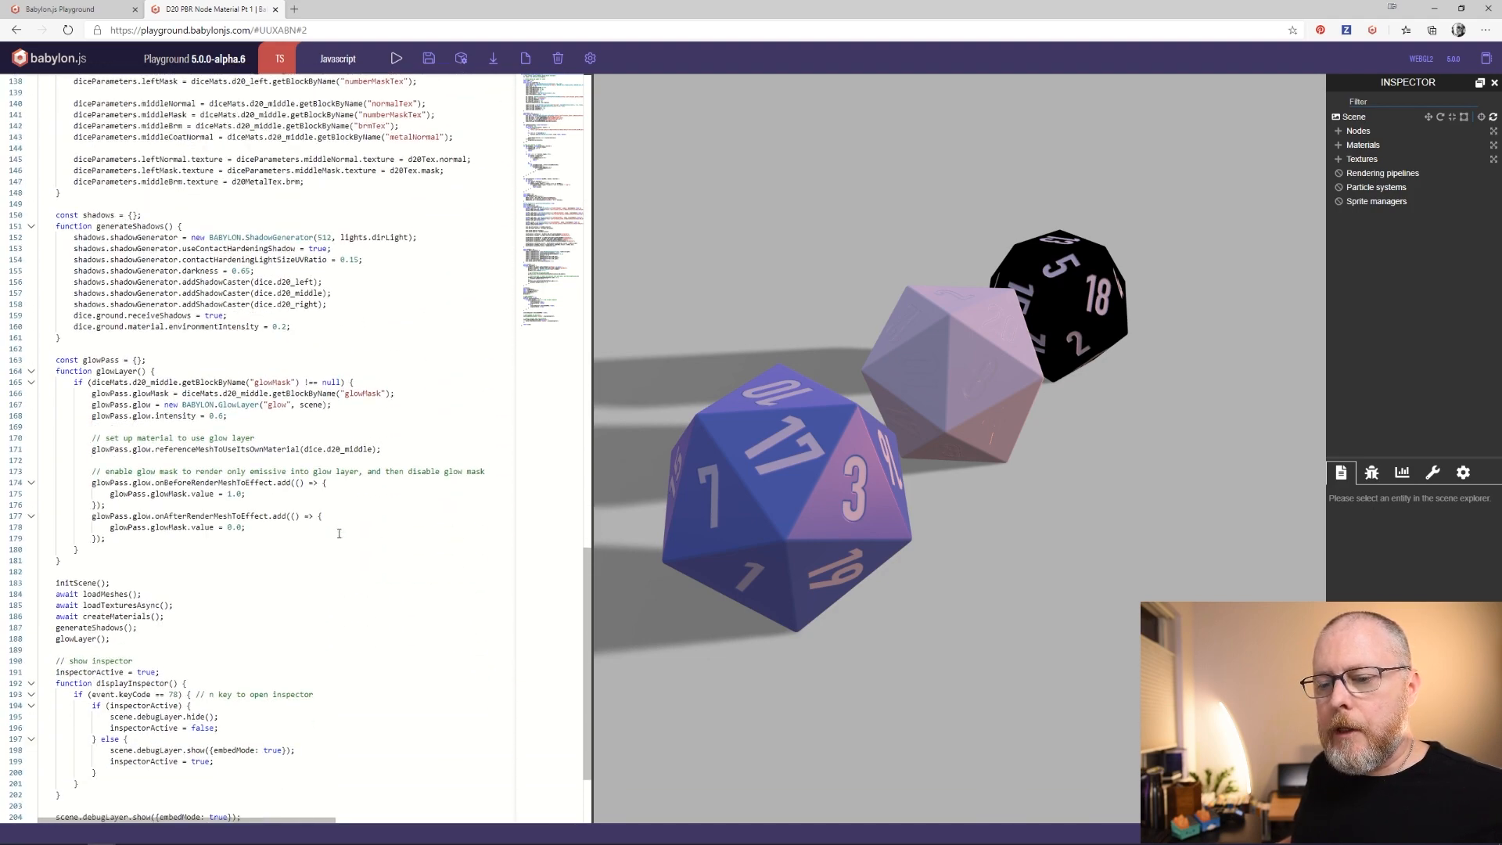
{"action": "scroll", "coordinate": [173, 523], "scroll_direction": "up", "scroll_amount": 1}
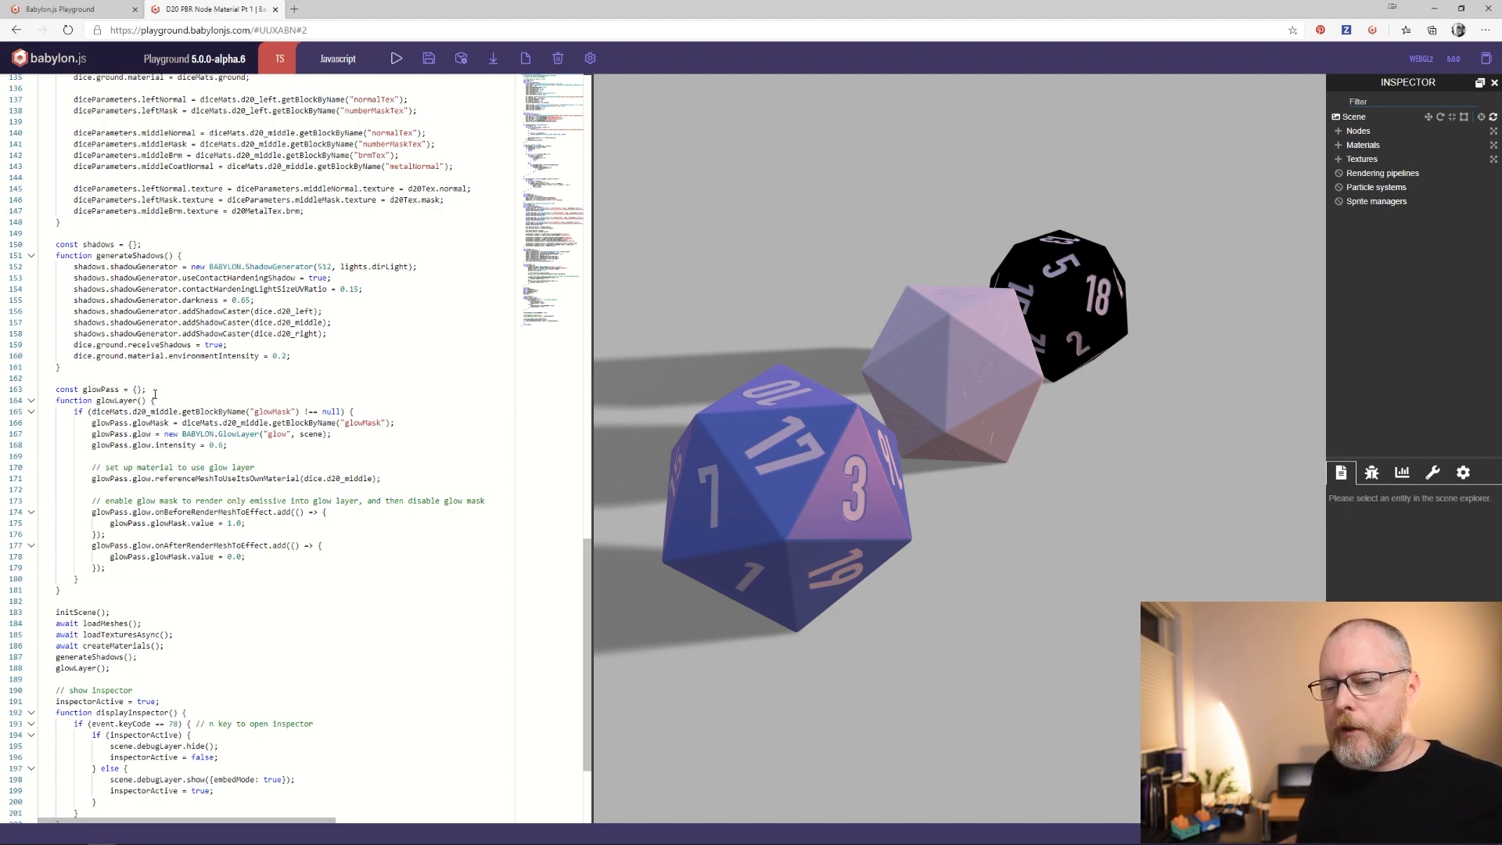
{"action": "scroll", "coordinate": [224, 487], "scroll_direction": "up", "scroll_amount": 19}
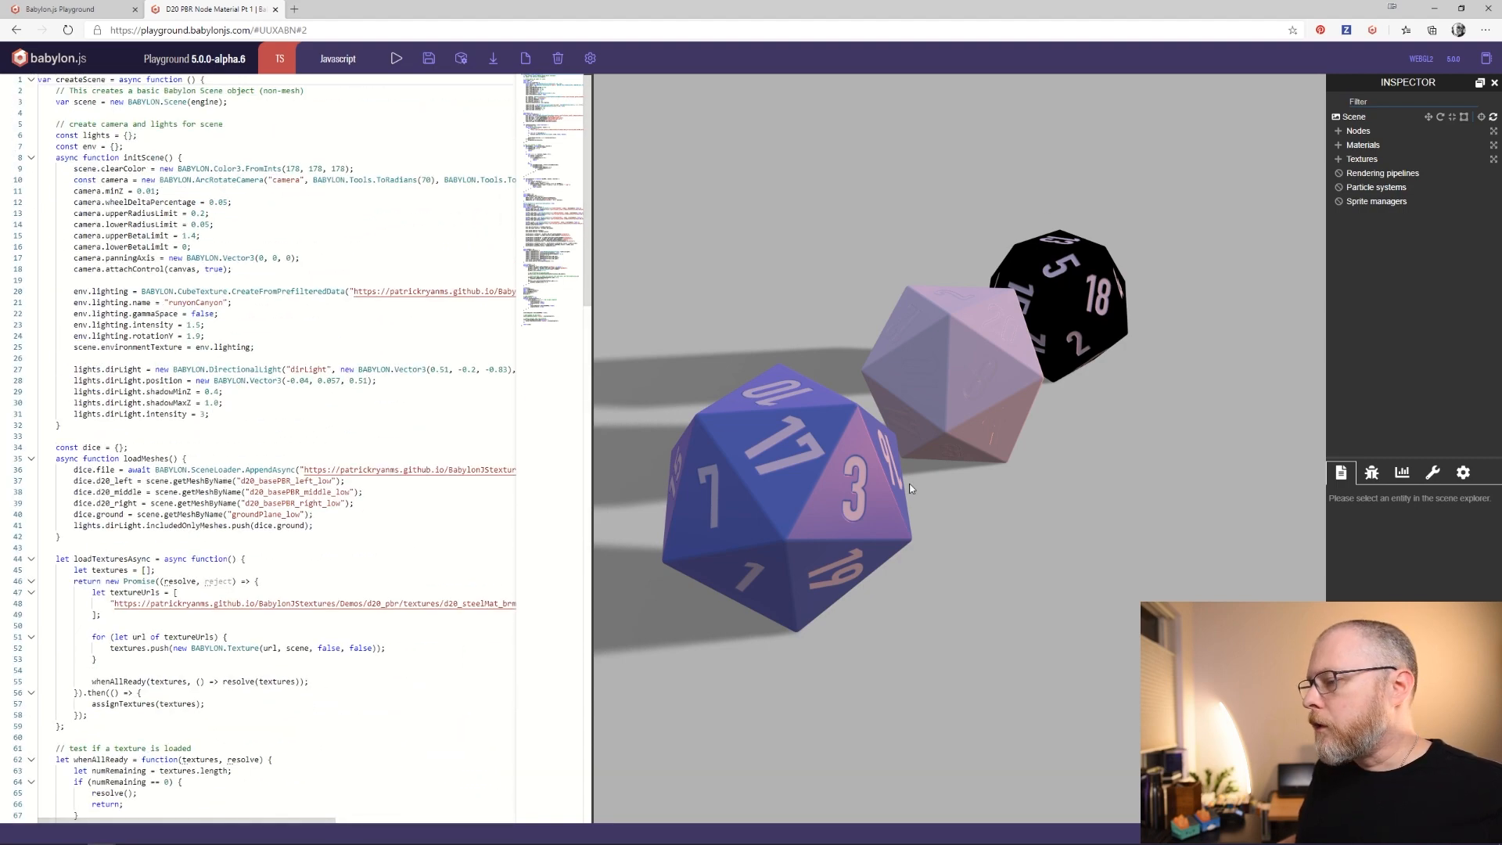
List the scene's materials in the Inspector and widen the code pane, keeping the middle die in view
{"action": "left_click_drag", "start_coordinate": [751, 485], "coordinate": [945, 470]}
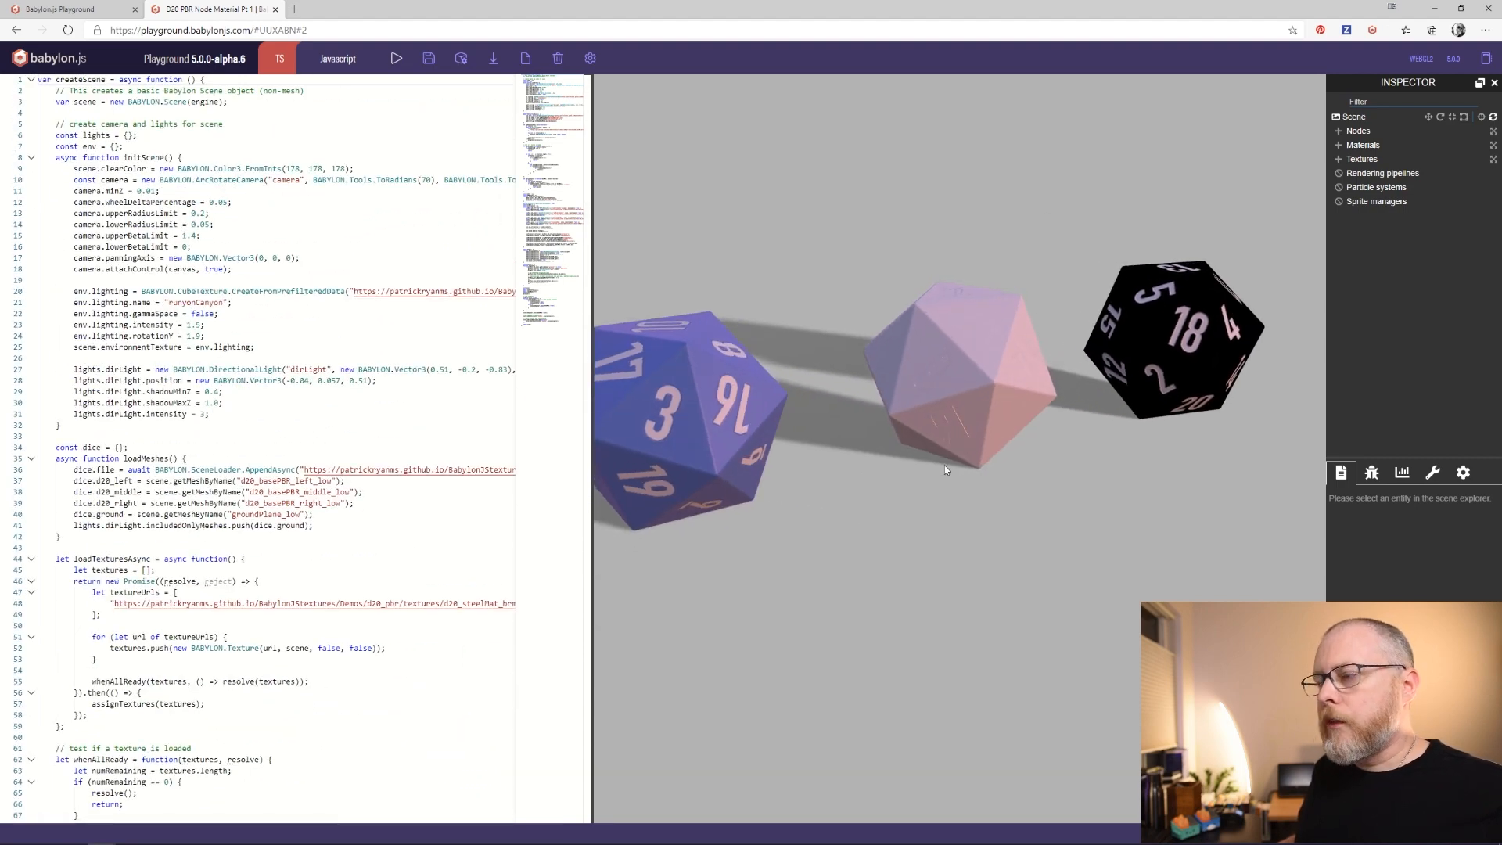
{"action": "left_click", "coordinate": [1363, 144]}
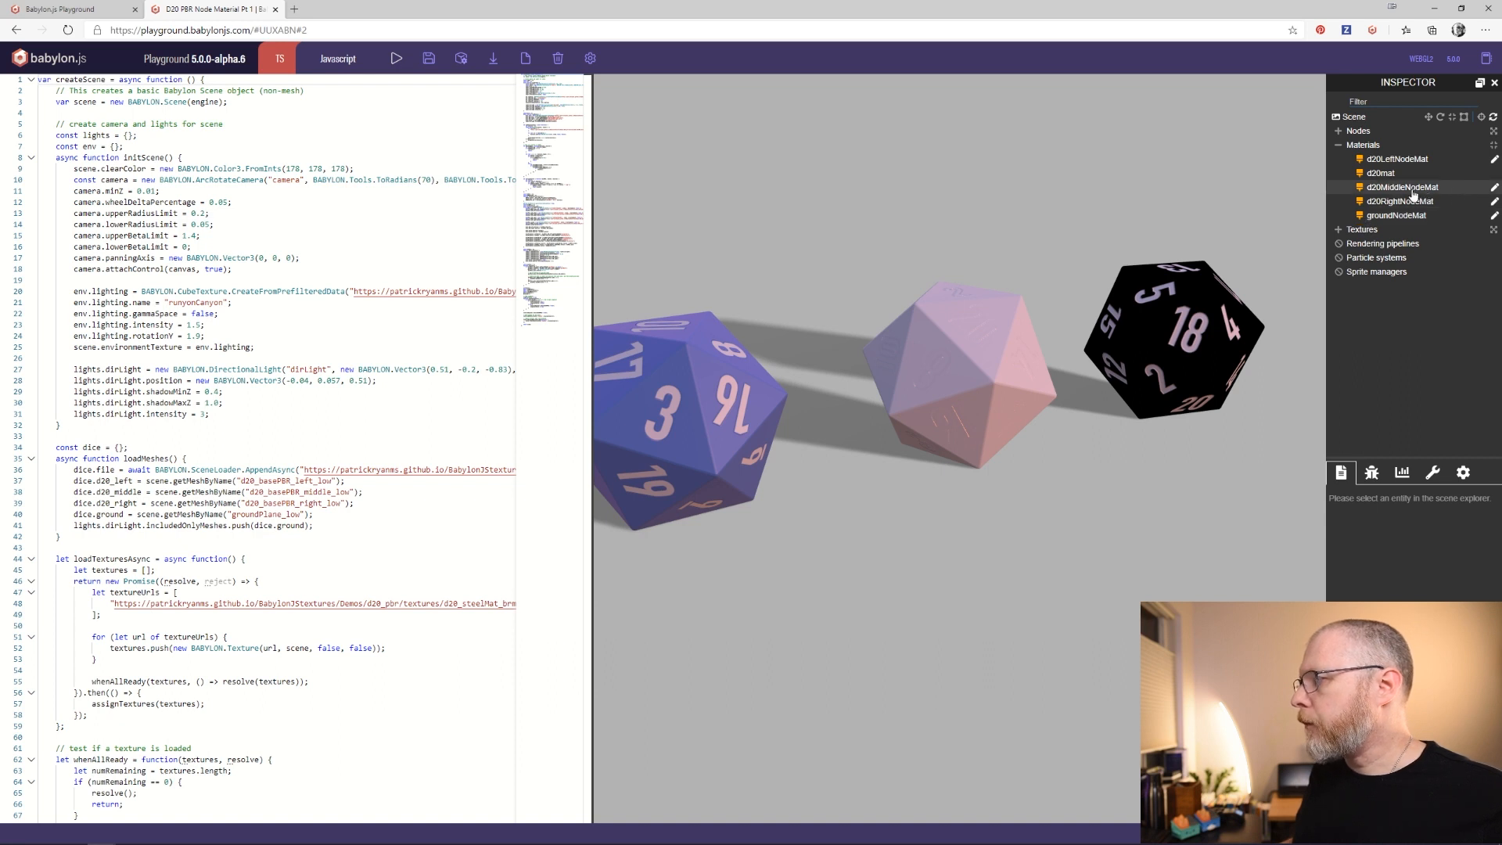
{"action": "left_click", "coordinate": [1495, 192]}
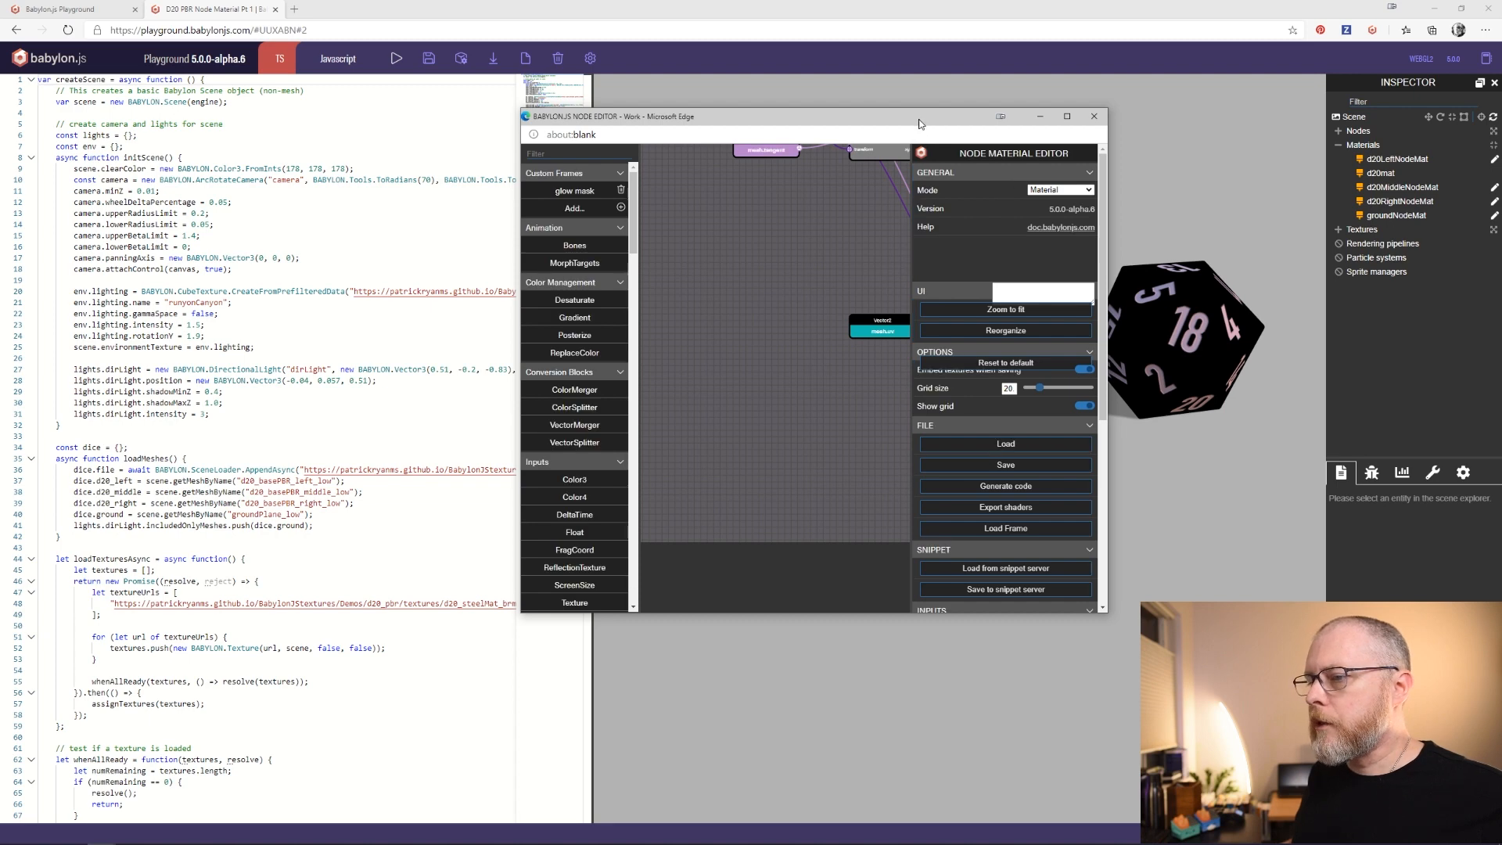
{"action": "left_click_drag", "start_coordinate": [921, 124], "coordinate": [545, 105]}
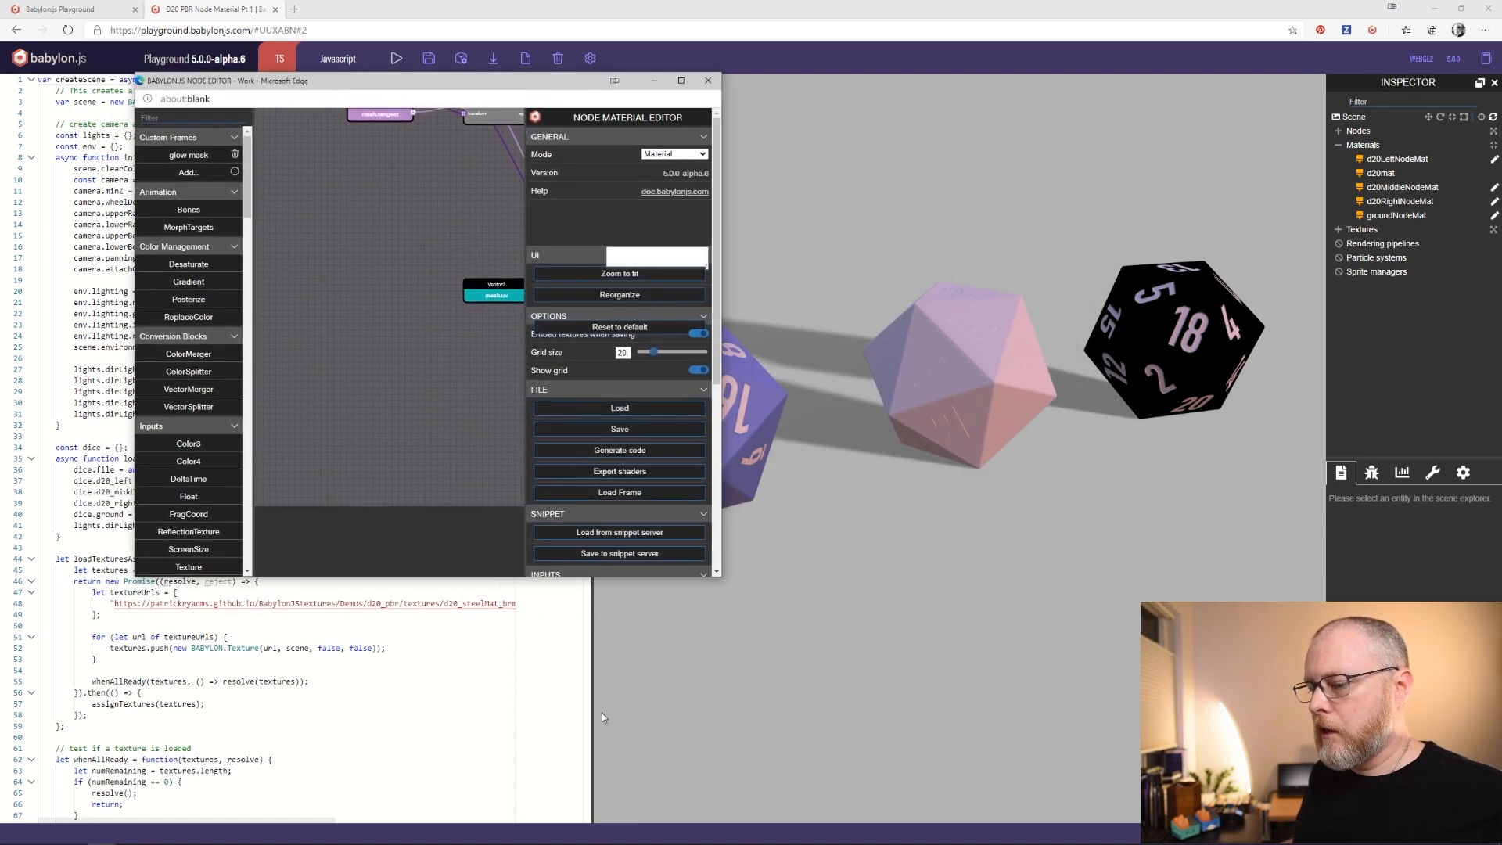
{"action": "left_click_drag", "start_coordinate": [592, 721], "coordinate": [1001, 709]}
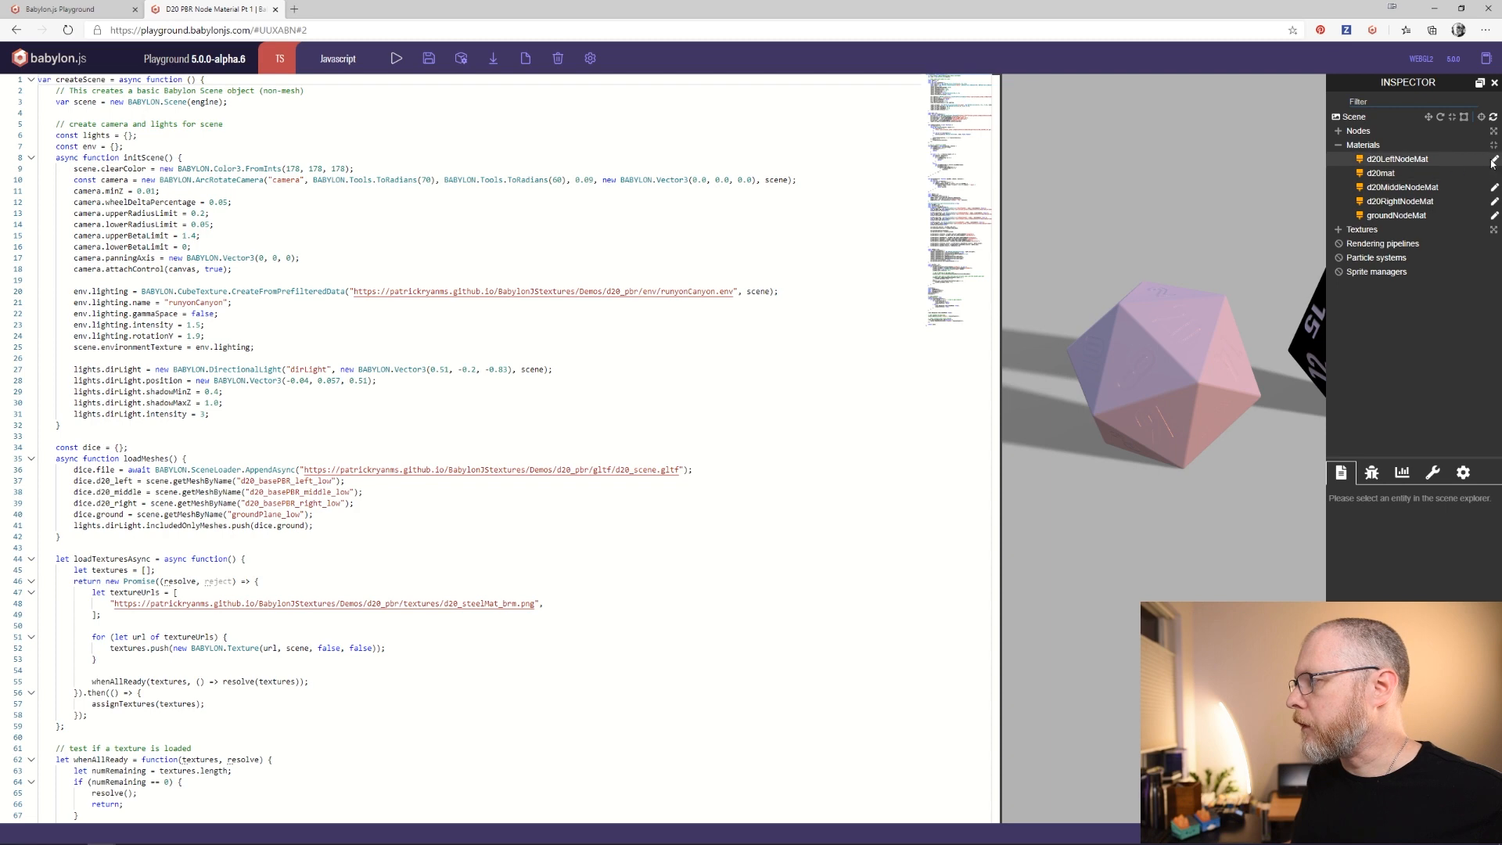
Open d20MiddleNodeMat in the Node Material Editor and enlarge its window to cover the code pane
{"action": "left_click", "coordinate": [1495, 189]}
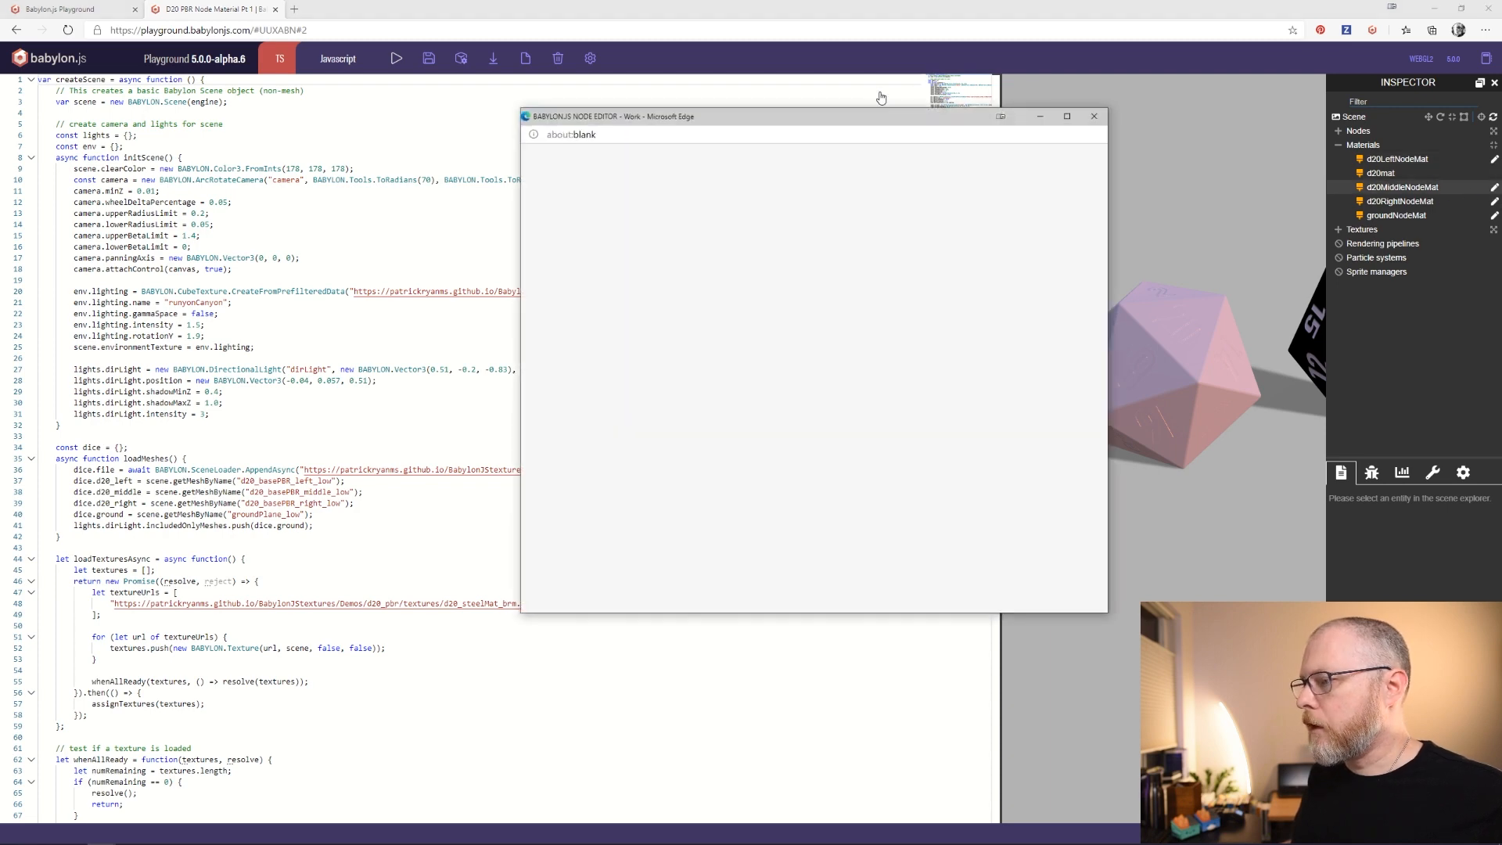
{"action": "mouse_move", "coordinate": [868, 116]}
{"action": "left_mouse_down"}
{"action": "mouse_move", "coordinate": [394, 76]}
{"action": "mouse_move", "coordinate": [349, 58]}
{"action": "left_mouse_up"}
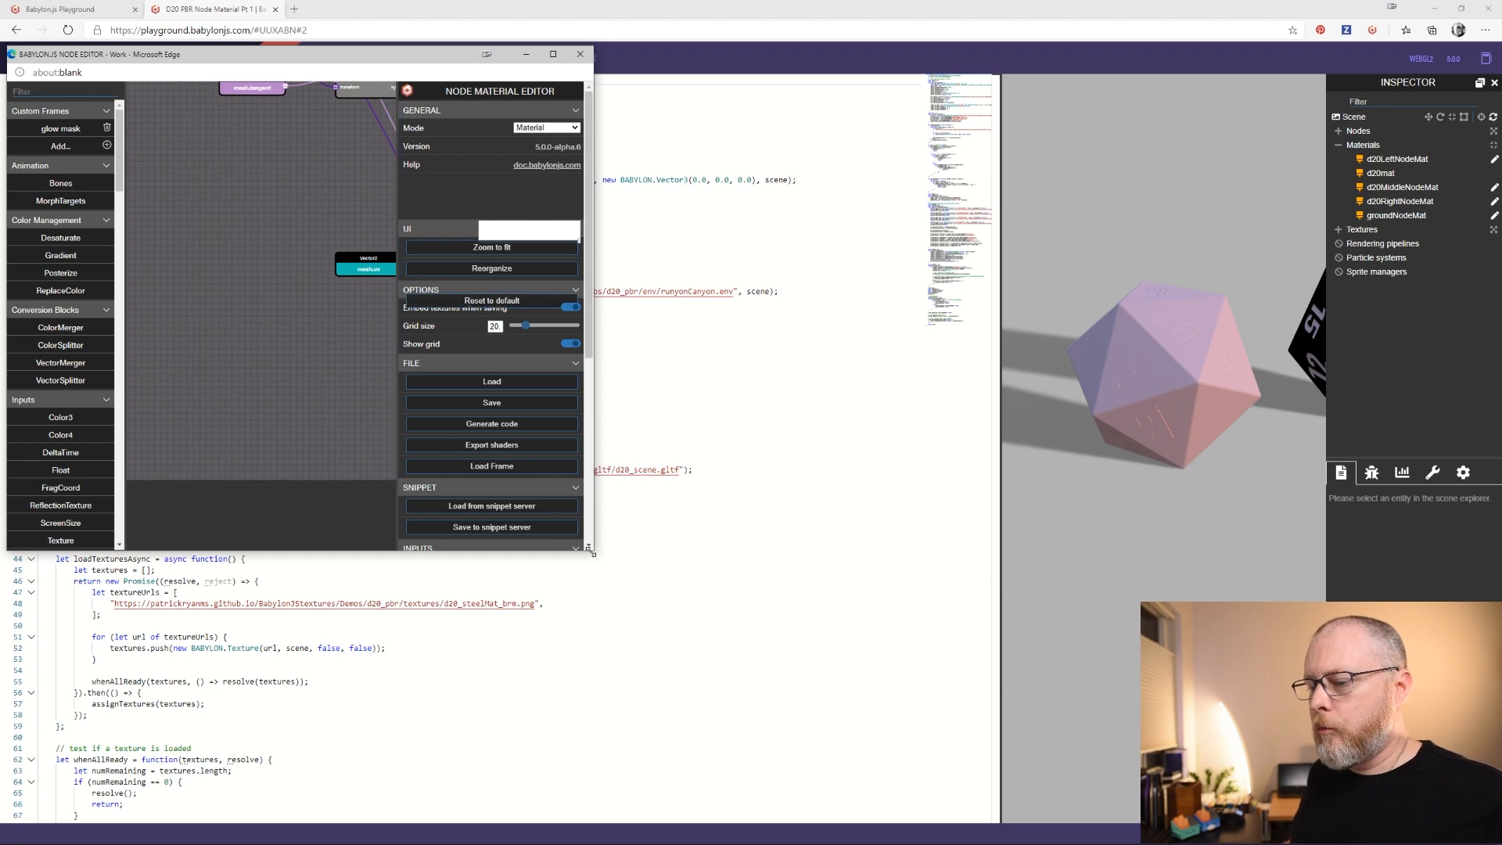
{"action": "left_click_drag", "start_coordinate": [591, 551], "coordinate": [1064, 823]}
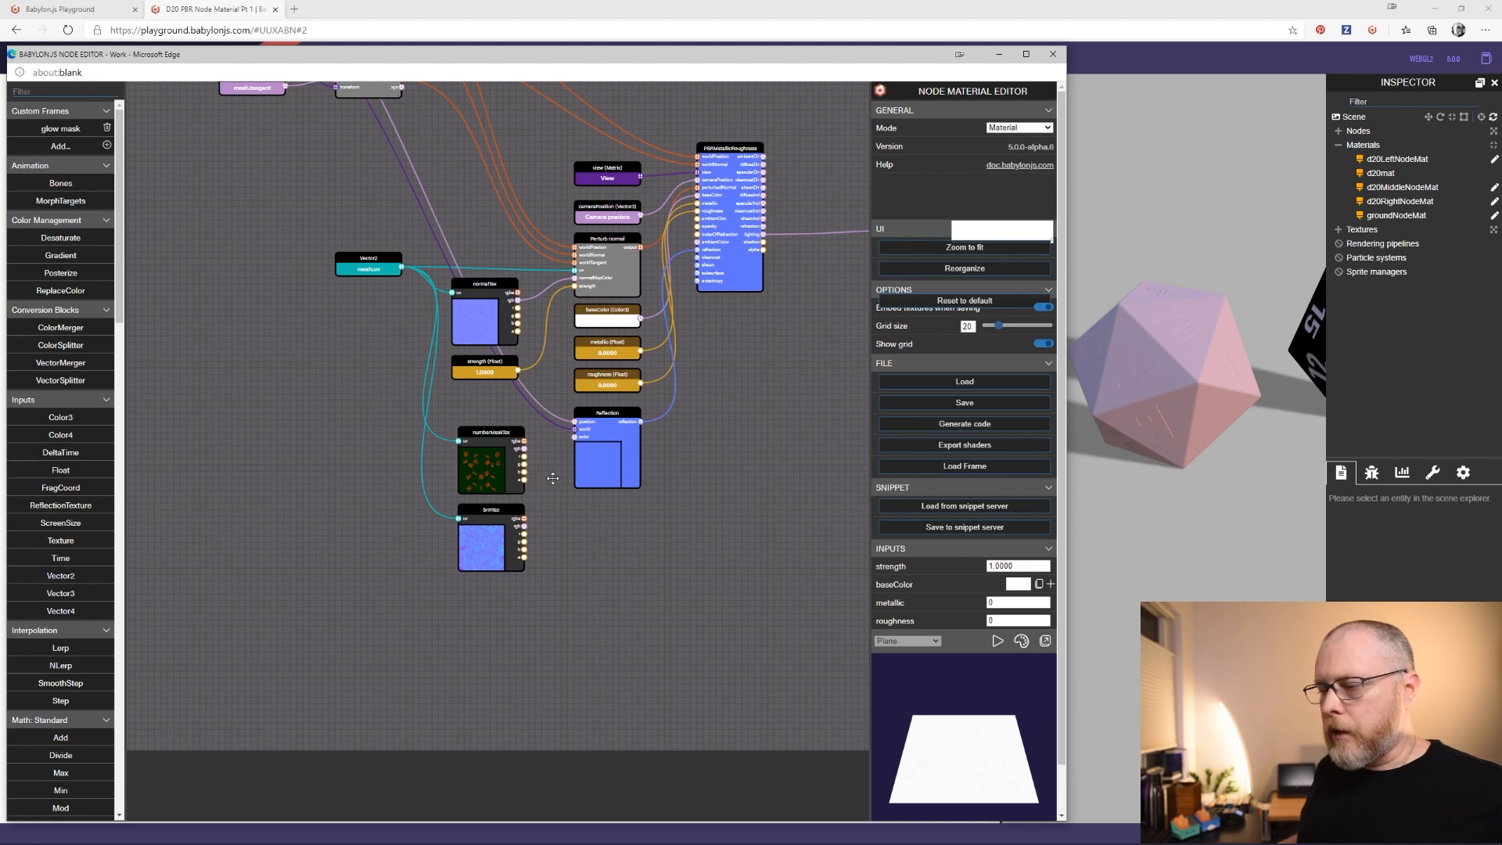
Examine the middle die's node graph, from the mesh inputs and textures through PBRMetallicRoughness to the vertex and fragment outputs
{"action": "left_click_drag", "start_coordinate": [722, 489], "coordinate": [554, 638]}
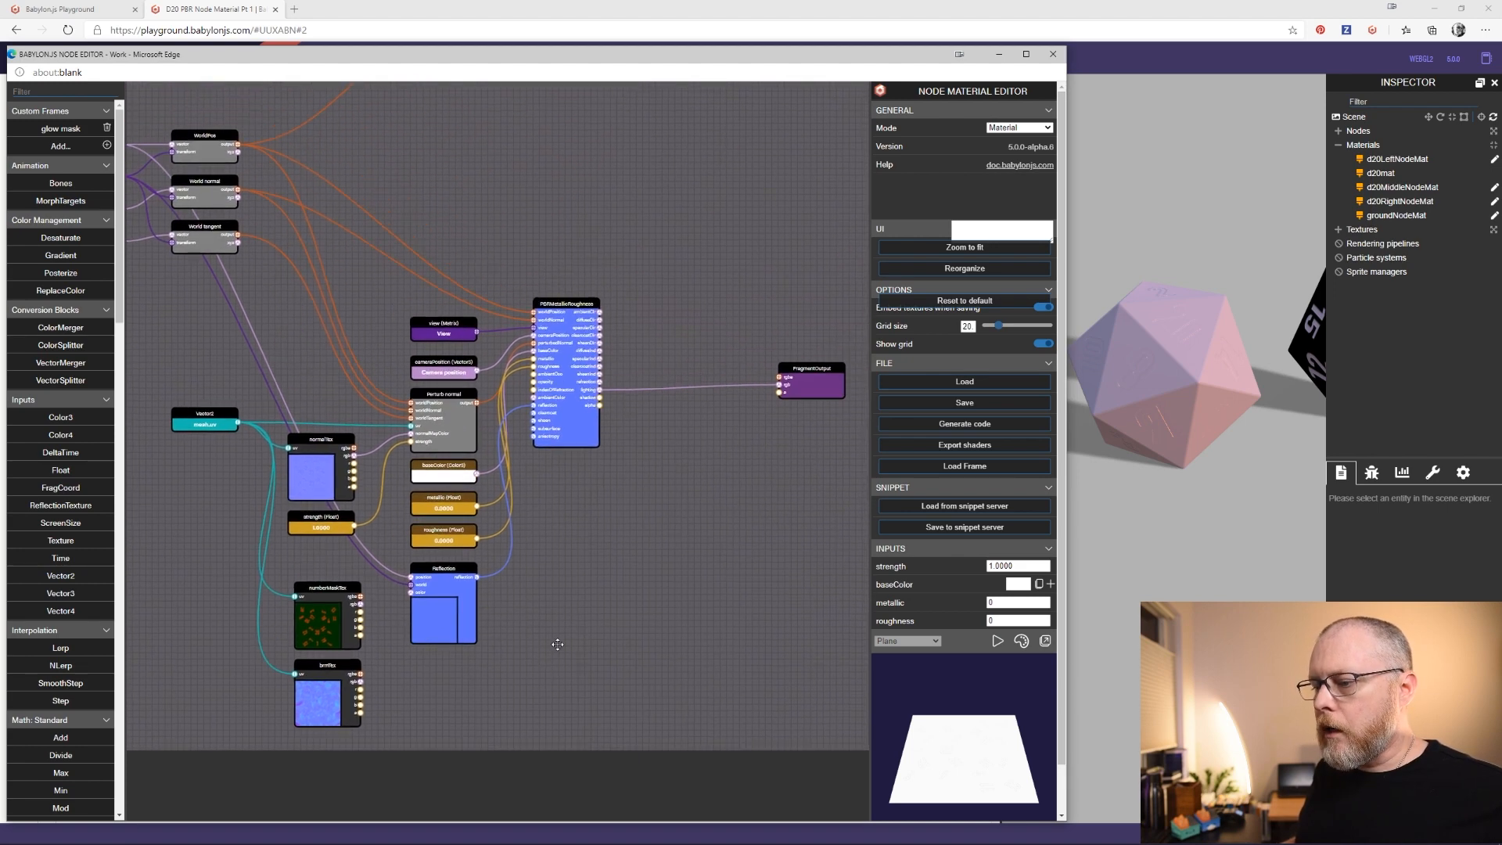
{"action": "left_click_drag", "start_coordinate": [638, 379], "coordinate": [681, 470]}
{"action": "left_click_drag", "start_coordinate": [656, 289], "coordinate": [801, 389]}
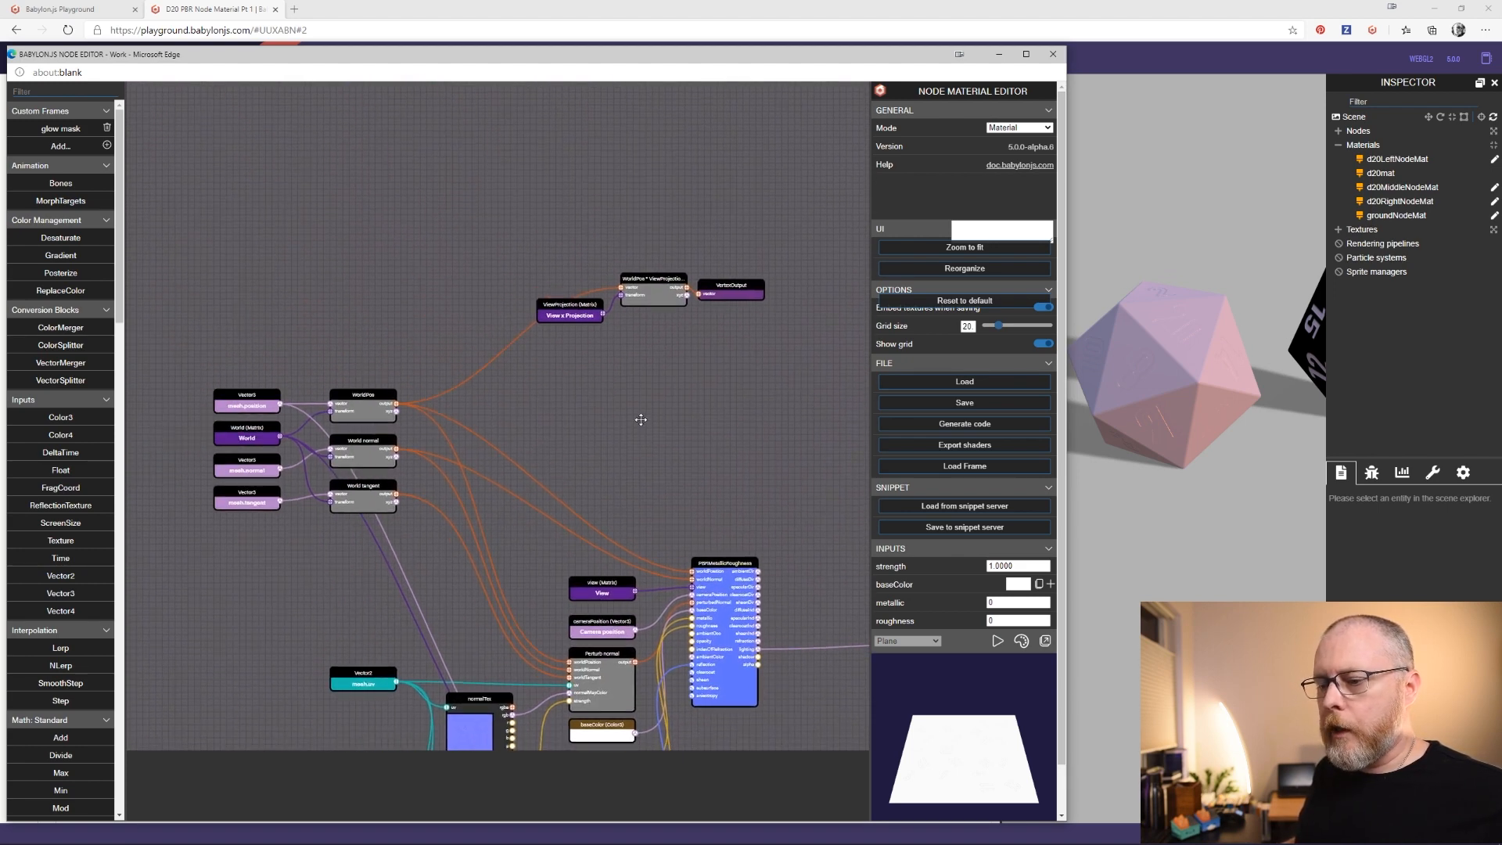
{"action": "left_click_drag", "start_coordinate": [641, 420], "coordinate": [698, 369]}
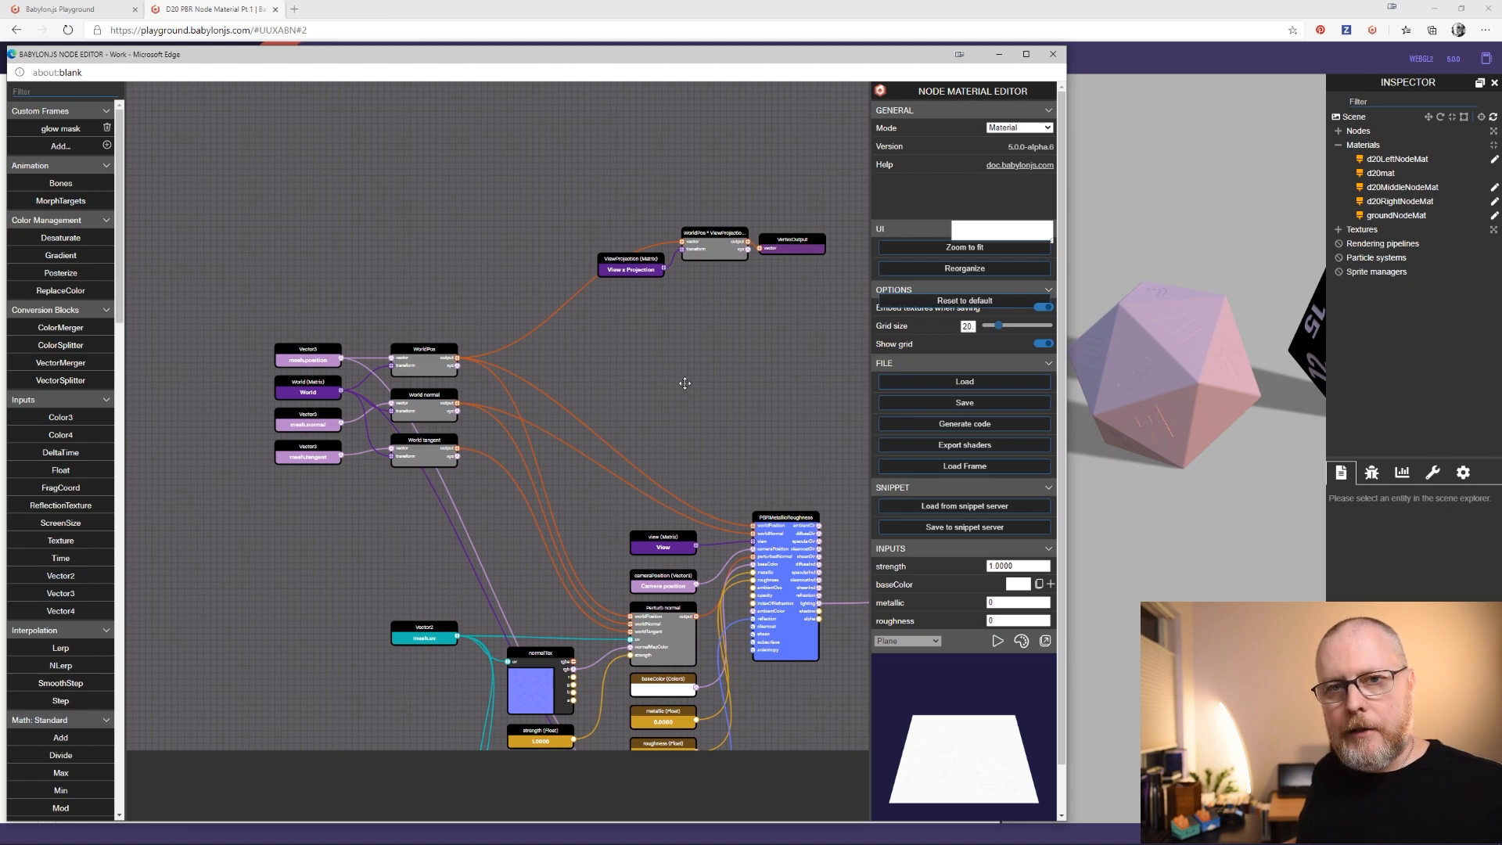
{"action": "left_click_drag", "start_coordinate": [687, 403], "coordinate": [611, 268]}
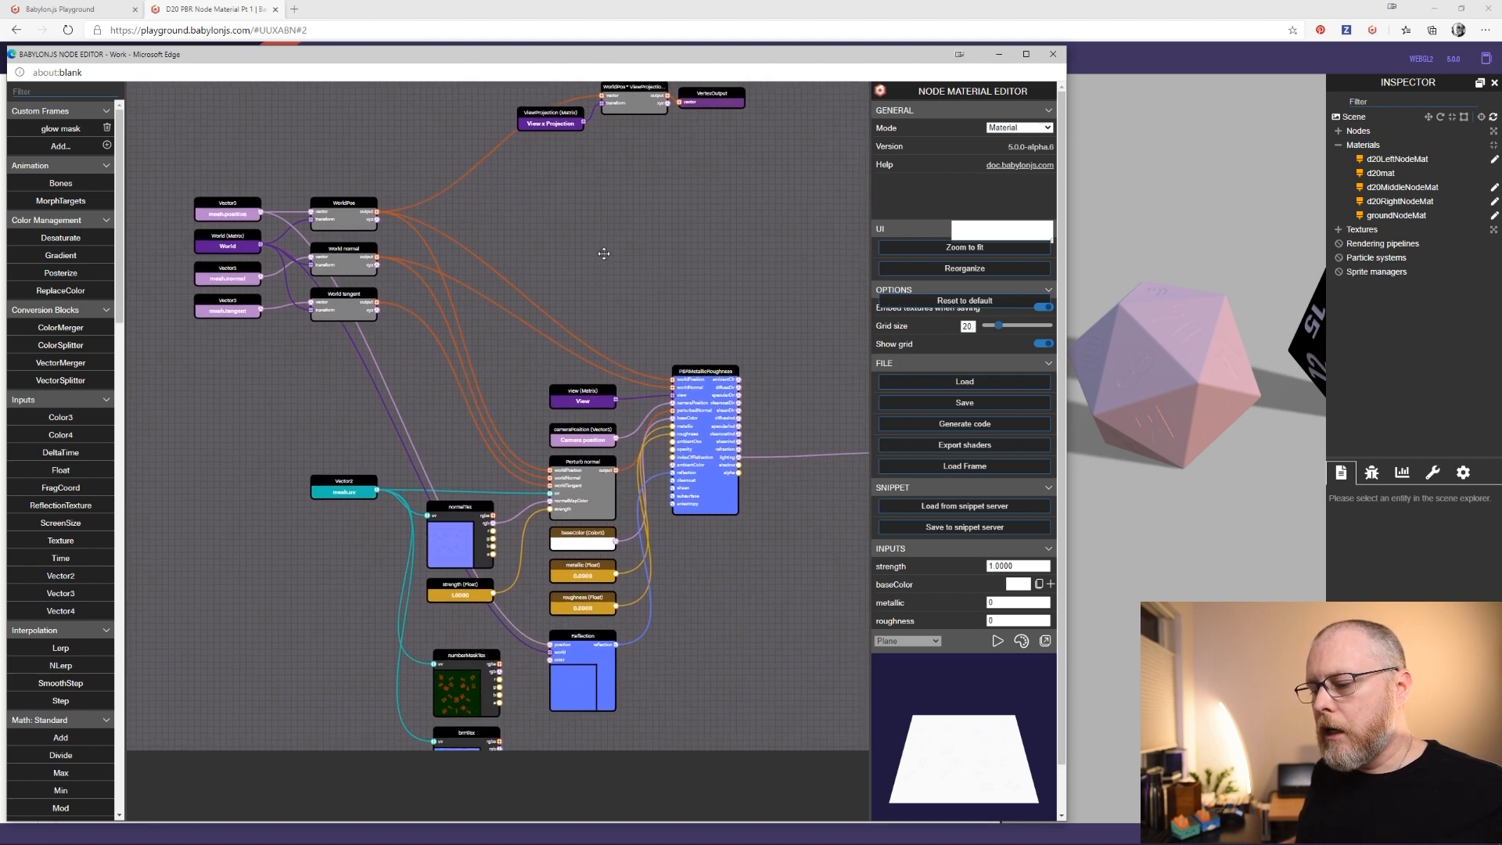
{"action": "left_click_drag", "start_coordinate": [757, 675], "coordinate": [695, 513]}
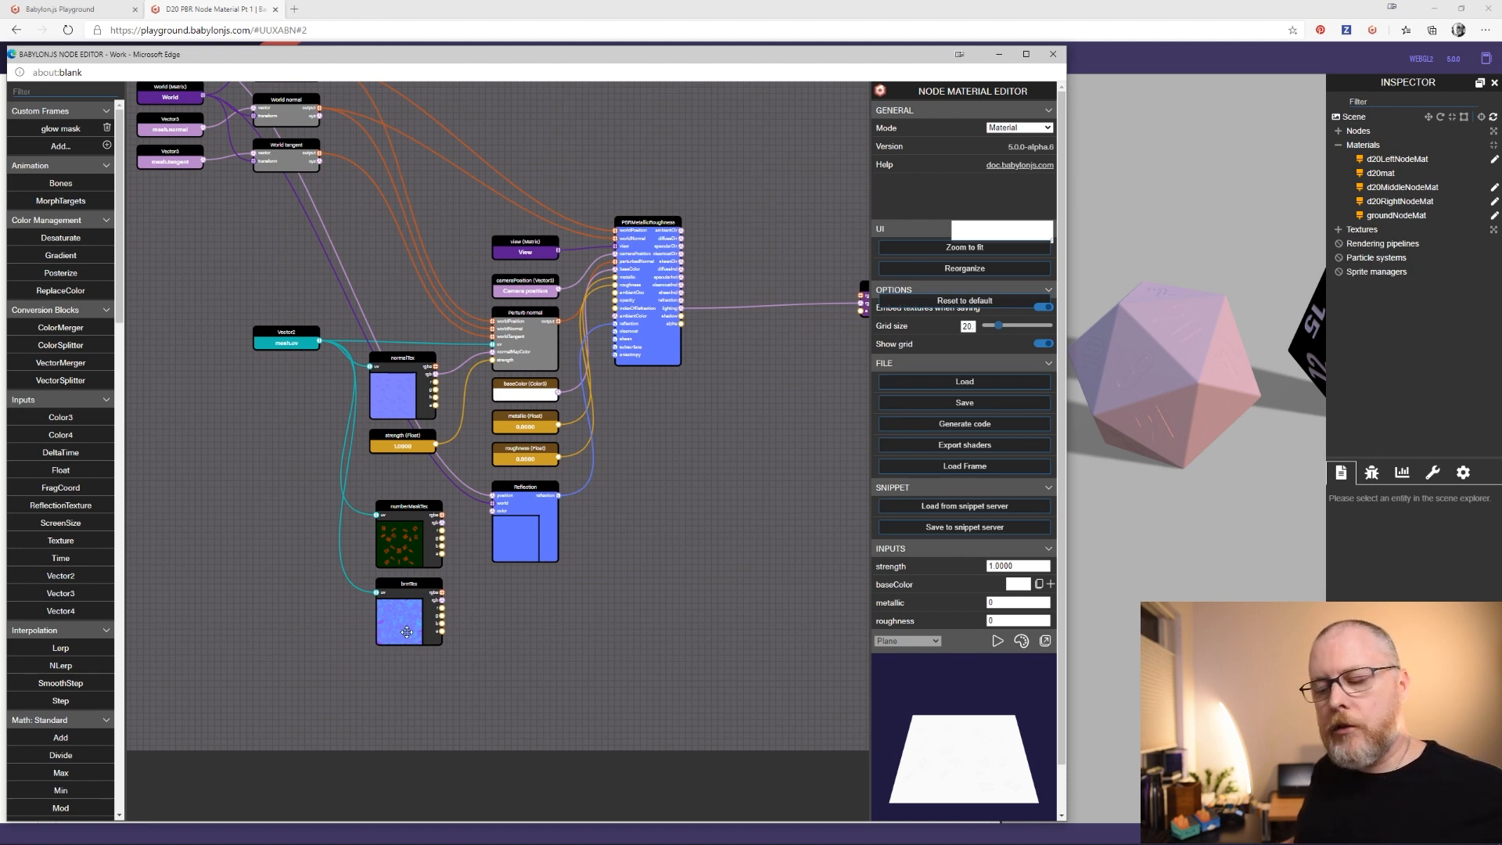
{"action": "left_click_drag", "start_coordinate": [623, 586], "coordinate": [708, 516]}
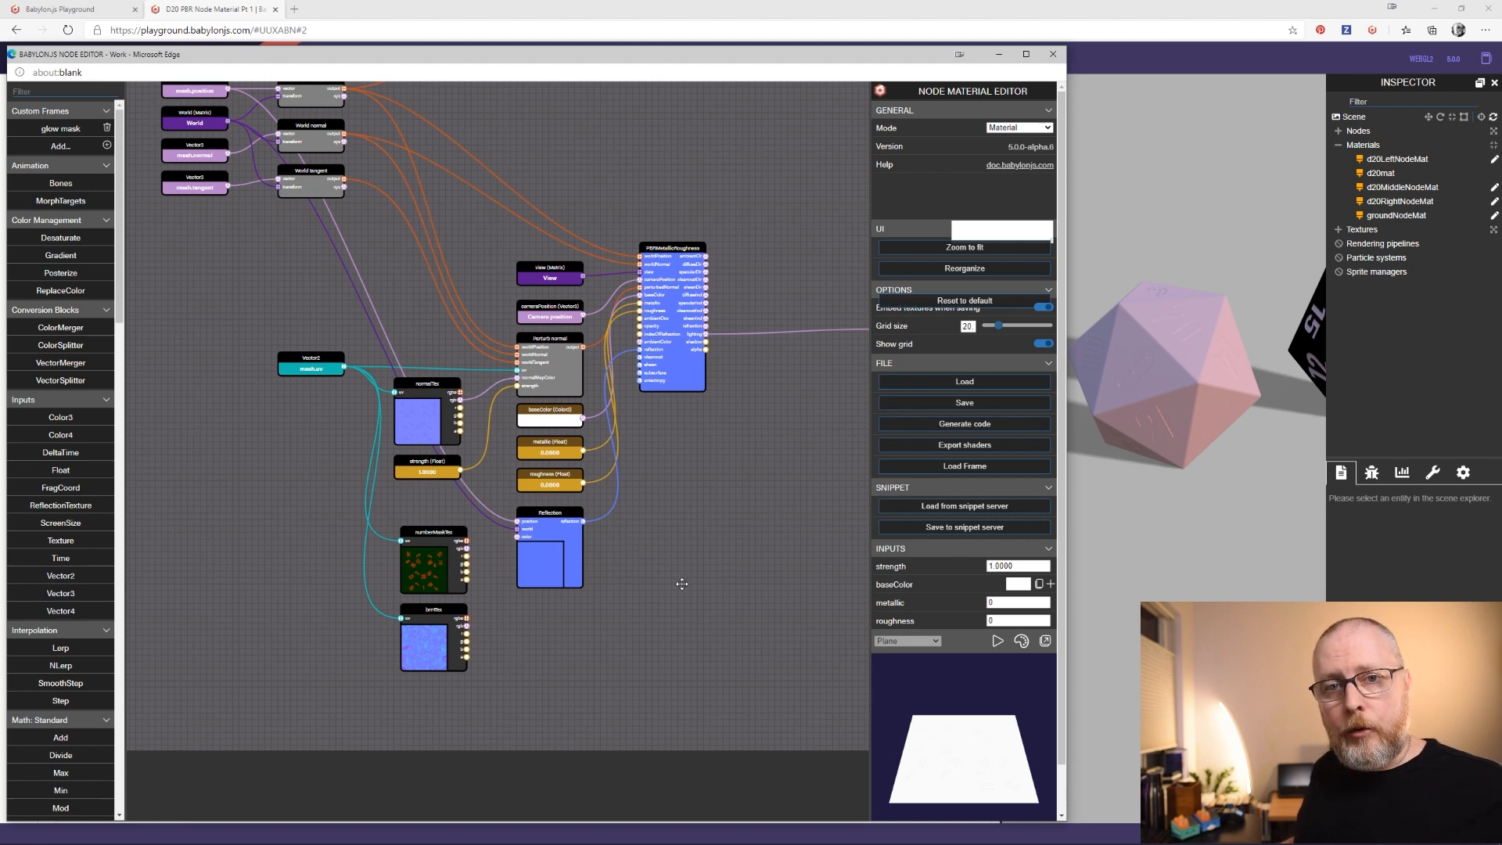
{"action": "left_click_drag", "start_coordinate": [691, 556], "coordinate": [672, 618]}
Stack the Reflection, view and cameraPosition nodes above the Perturb normal node, beside the world transform nodes
{"action": "left_click_drag", "start_coordinate": [531, 590], "coordinate": [526, 147]}
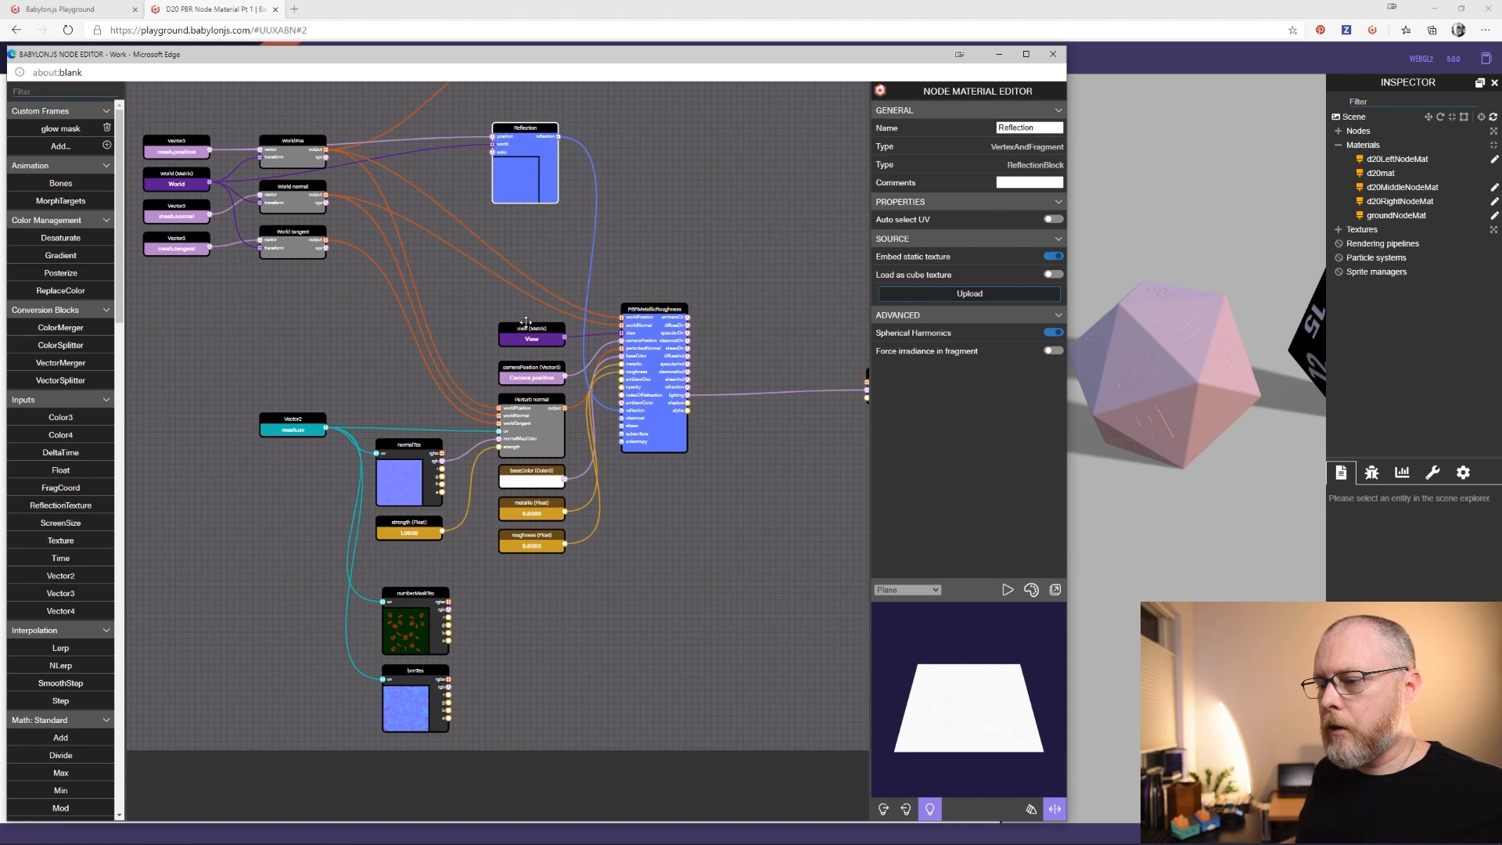
{"action": "left_click_drag", "start_coordinate": [534, 338], "coordinate": [526, 229]}
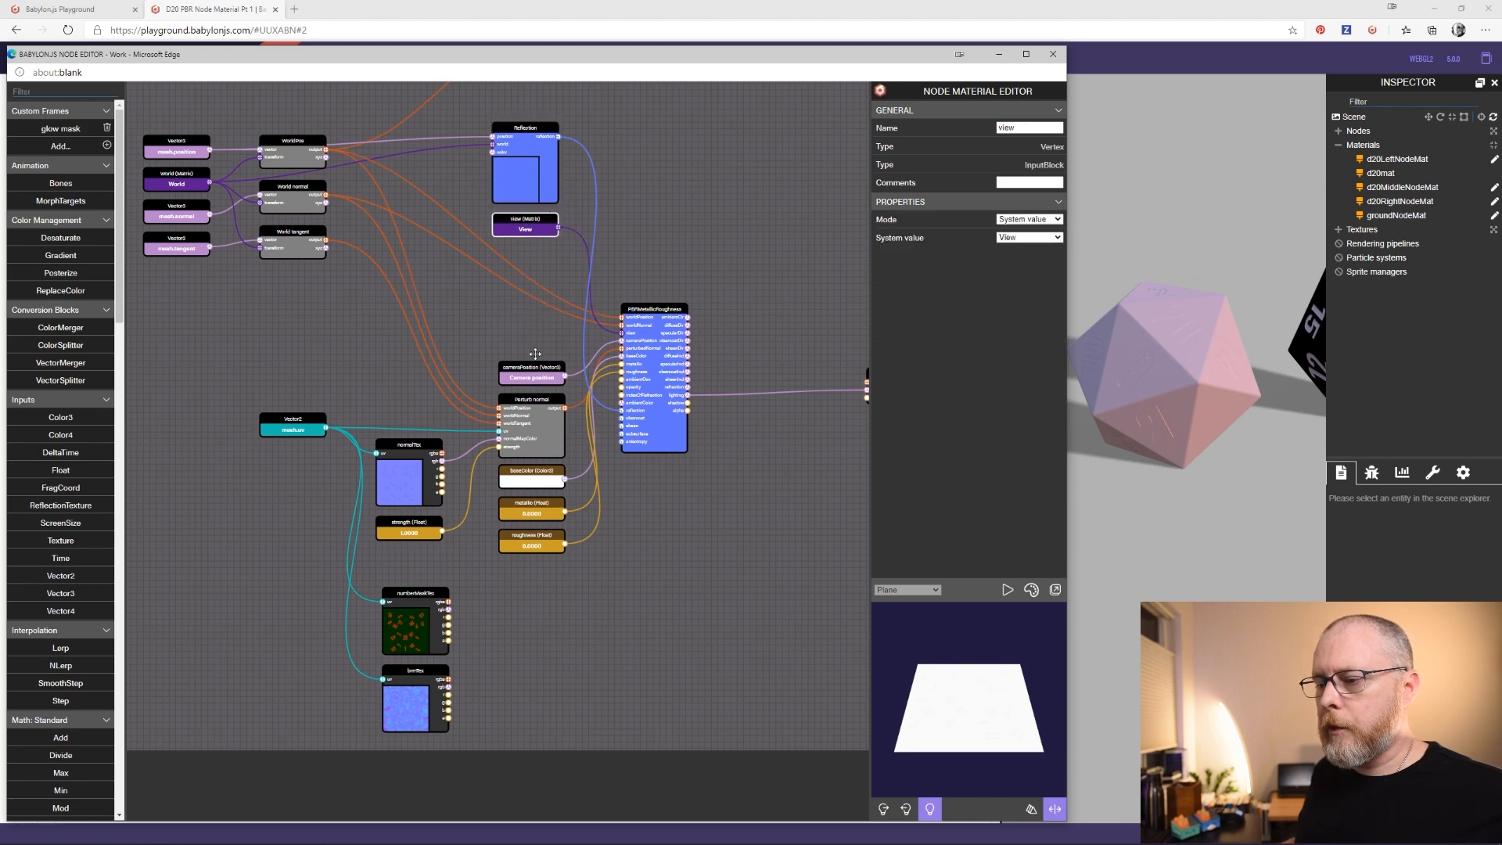
{"action": "left_click_drag", "start_coordinate": [539, 378], "coordinate": [534, 264]}
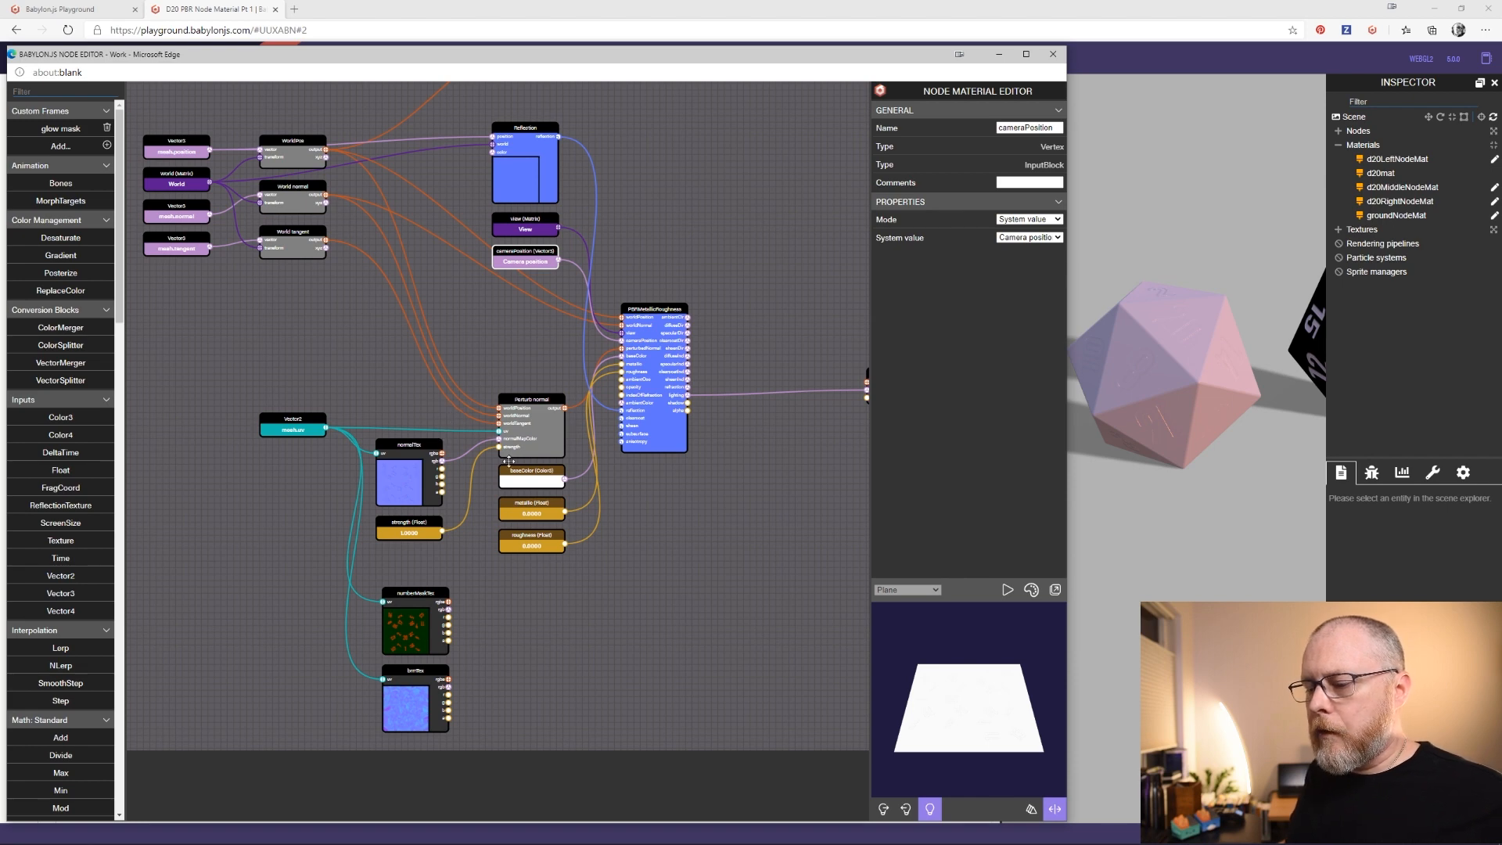
Place the brmTex texture node above normalTex and the baseColor node between cameraPosition and Perturb normal
{"action": "left_click_drag", "start_coordinate": [524, 483], "coordinate": [519, 357]}
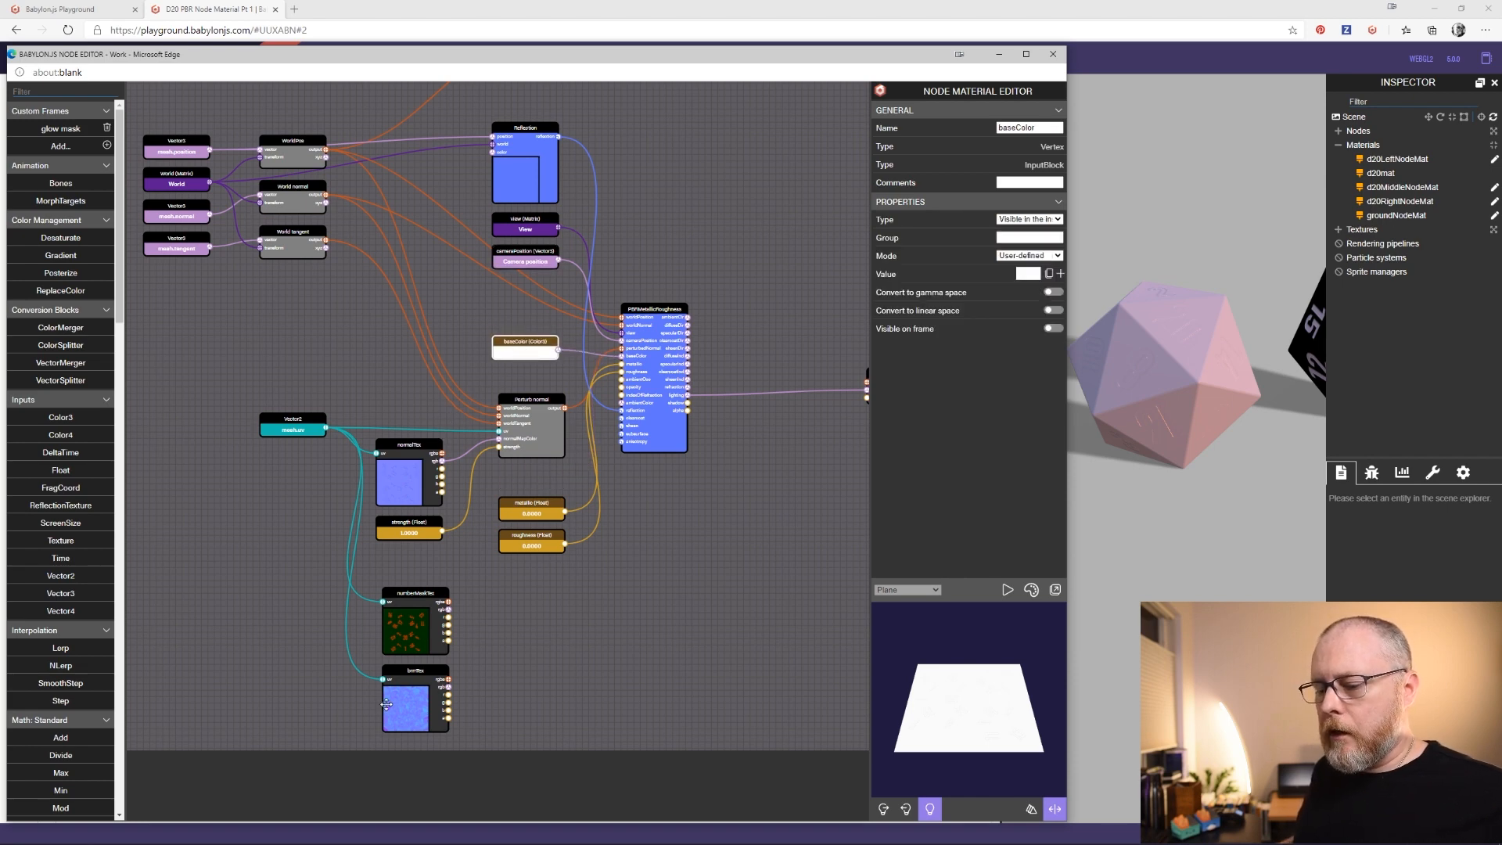
{"action": "left_click_drag", "start_coordinate": [407, 704], "coordinate": [391, 362]}
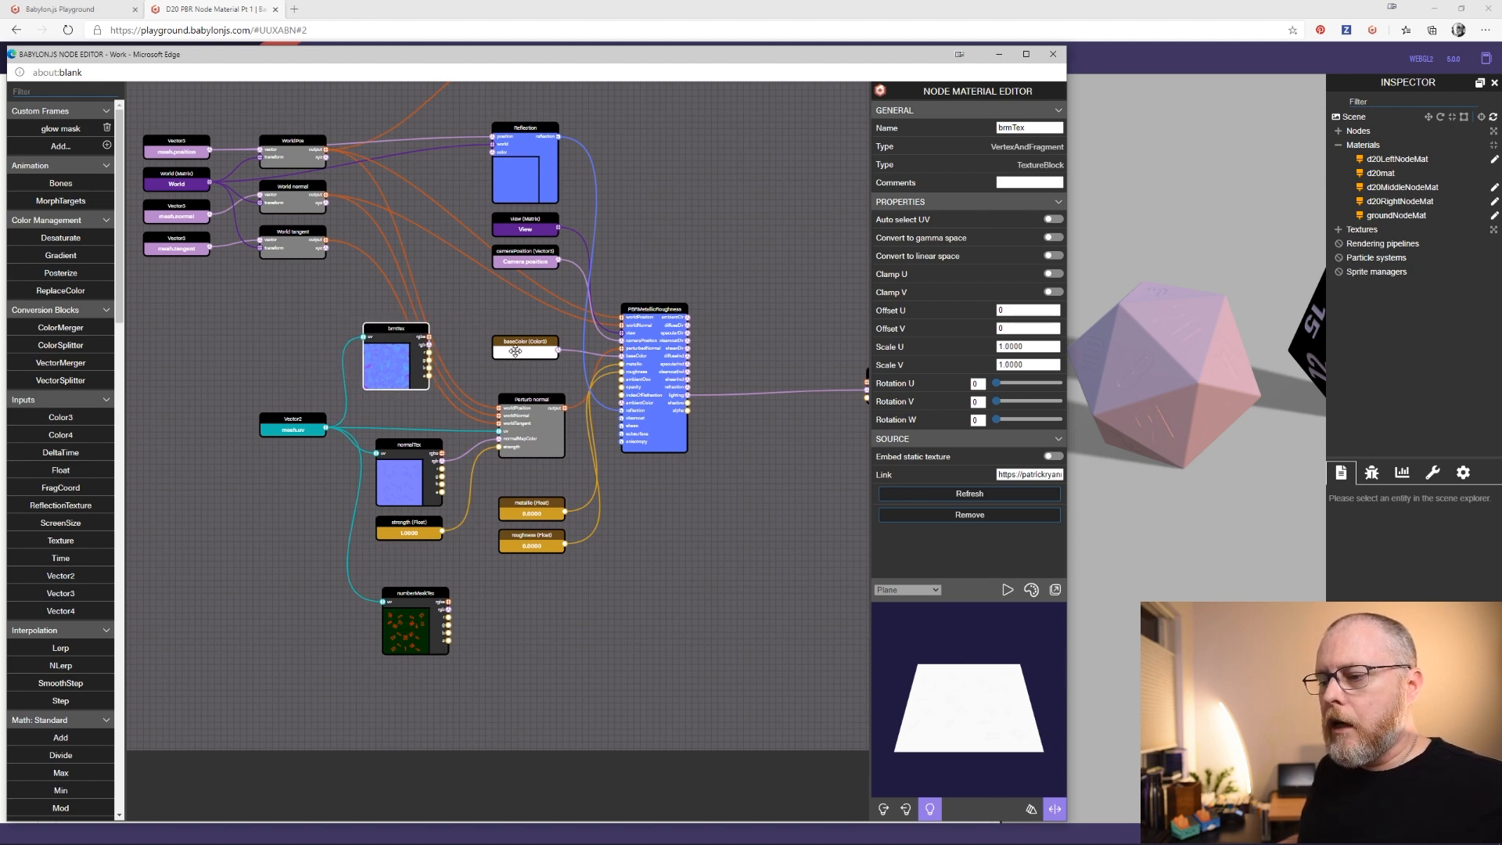
{"action": "left_click_drag", "start_coordinate": [516, 352], "coordinate": [483, 311]}
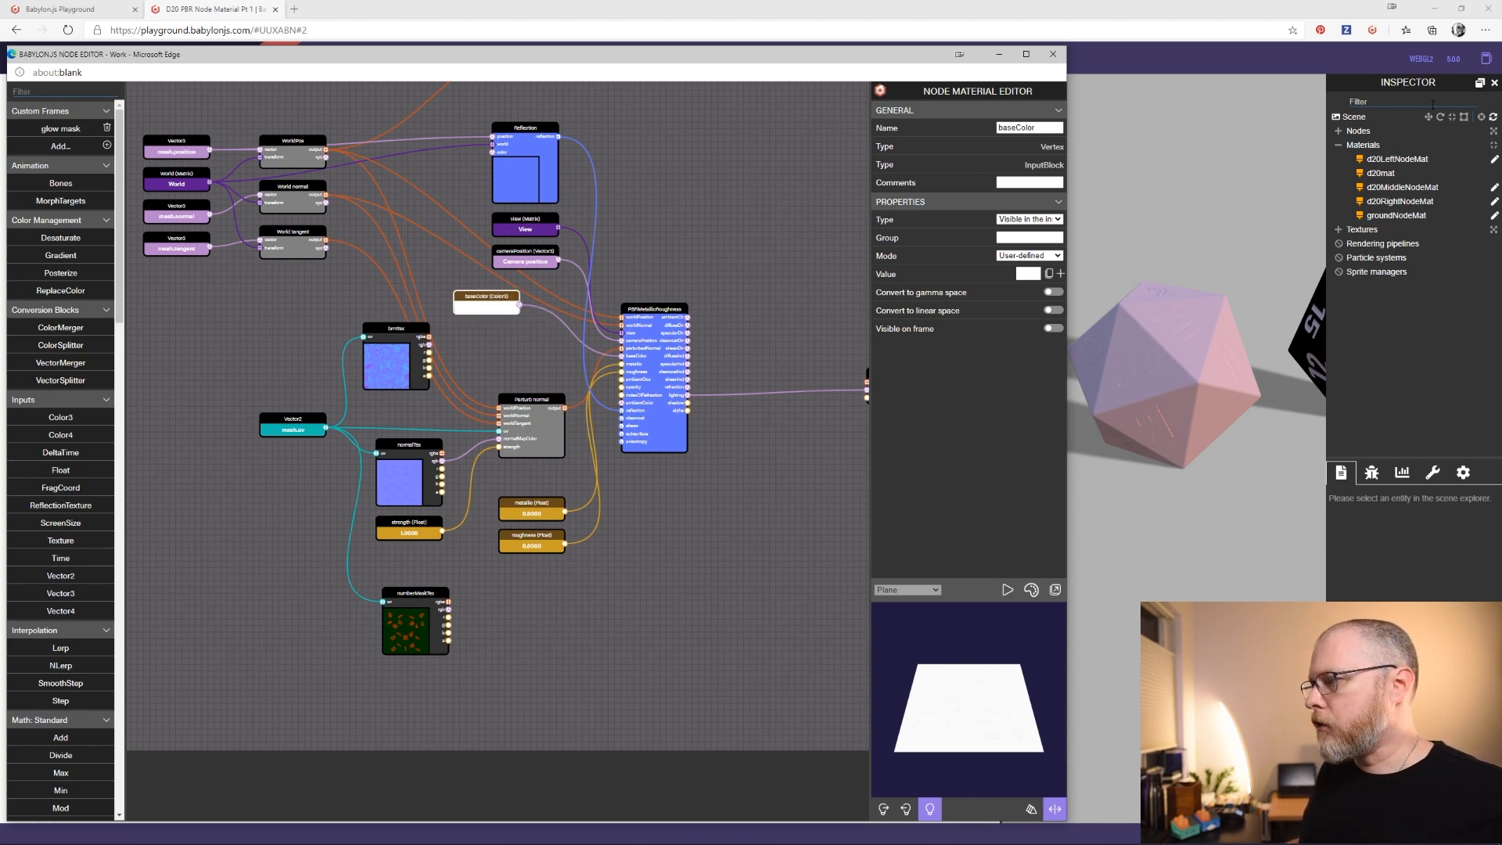
Rename the baseColor input node as baseColor1
{"action": "left_click", "coordinate": [1019, 128]}
{"action": "double_click", "coordinate": [1018, 128]}
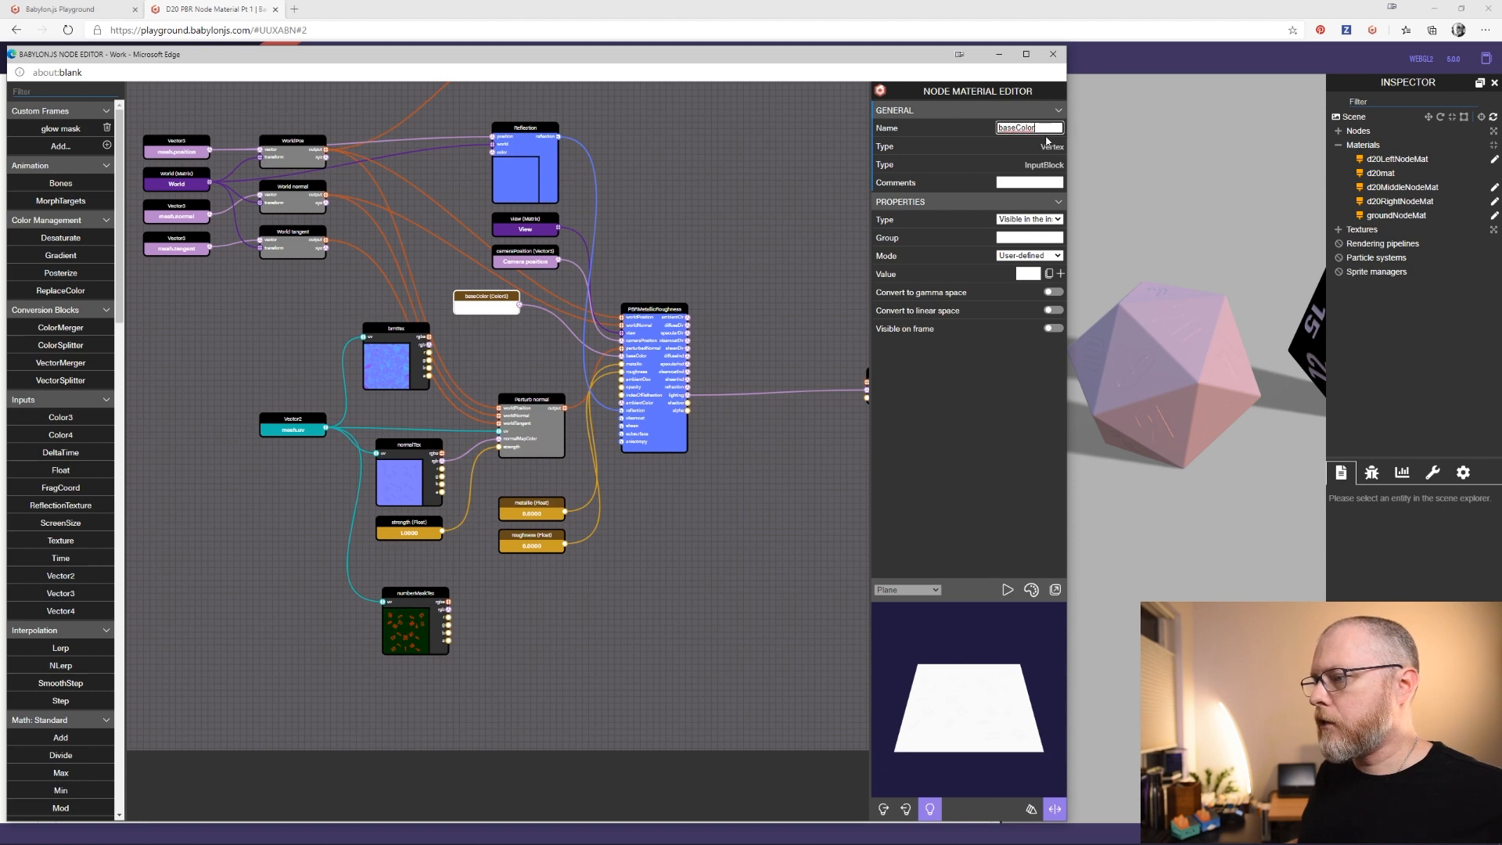
{"action": "type", "text": "1"}
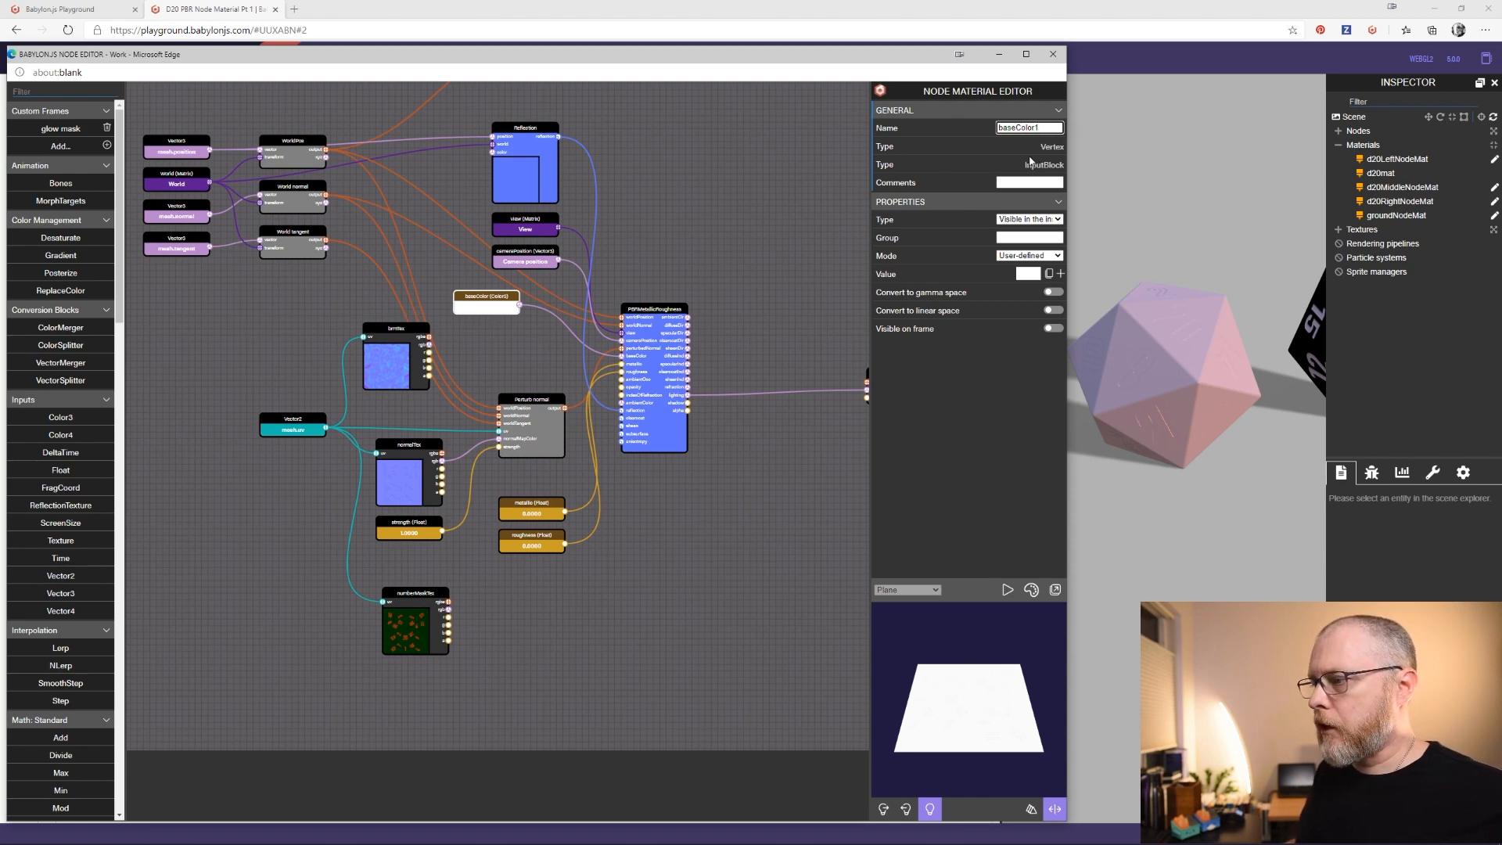
{"action": "key", "text": "ctrl+a"}
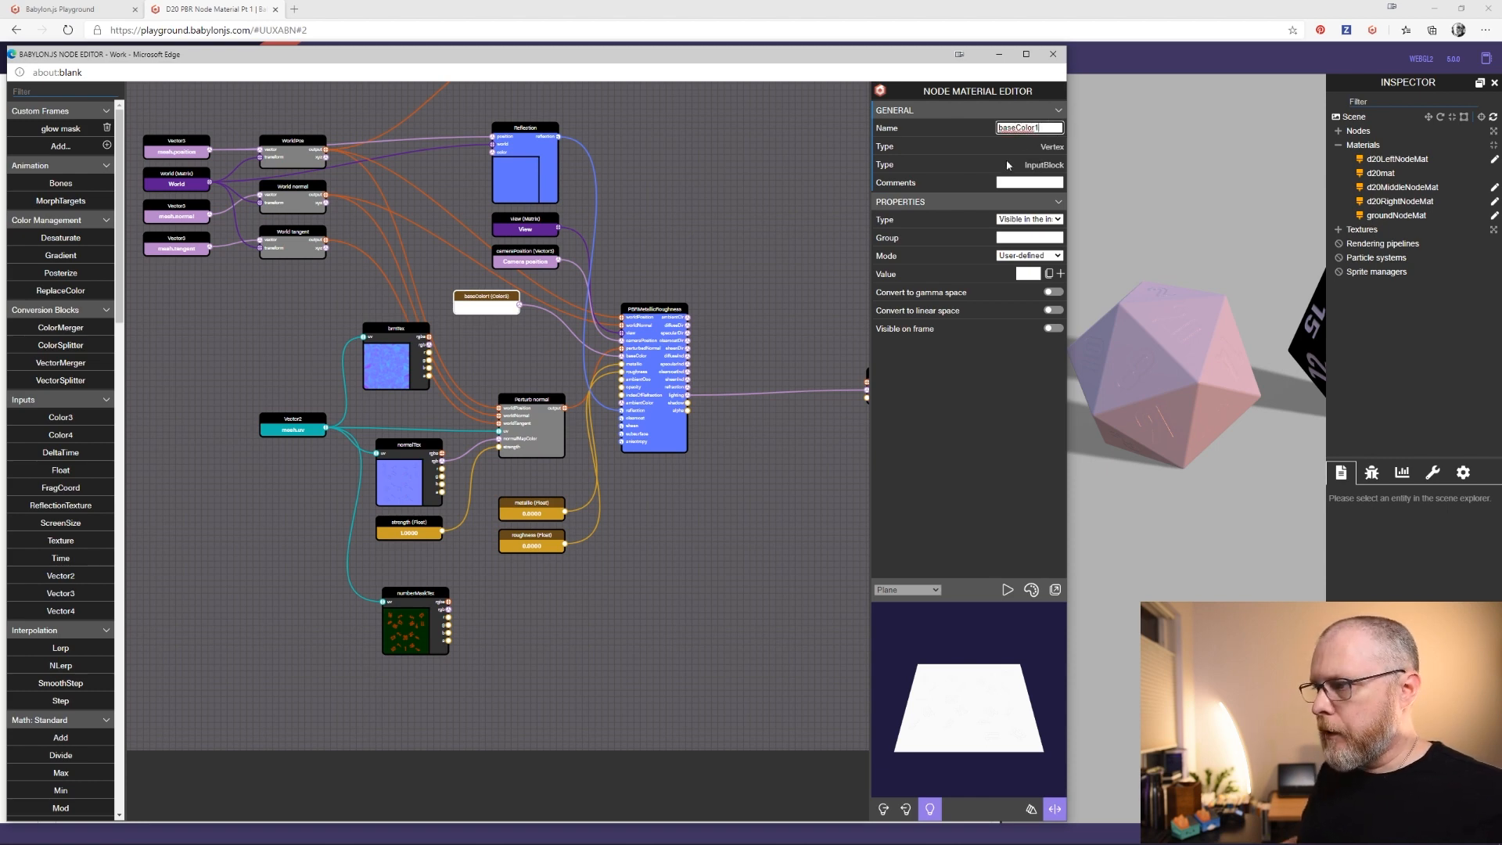
{"action": "left_click", "coordinate": [509, 335]}
Duplicate the baseColor1 node, place the copy directly below it and name it baseColor2
{"action": "left_click", "coordinate": [498, 310]}
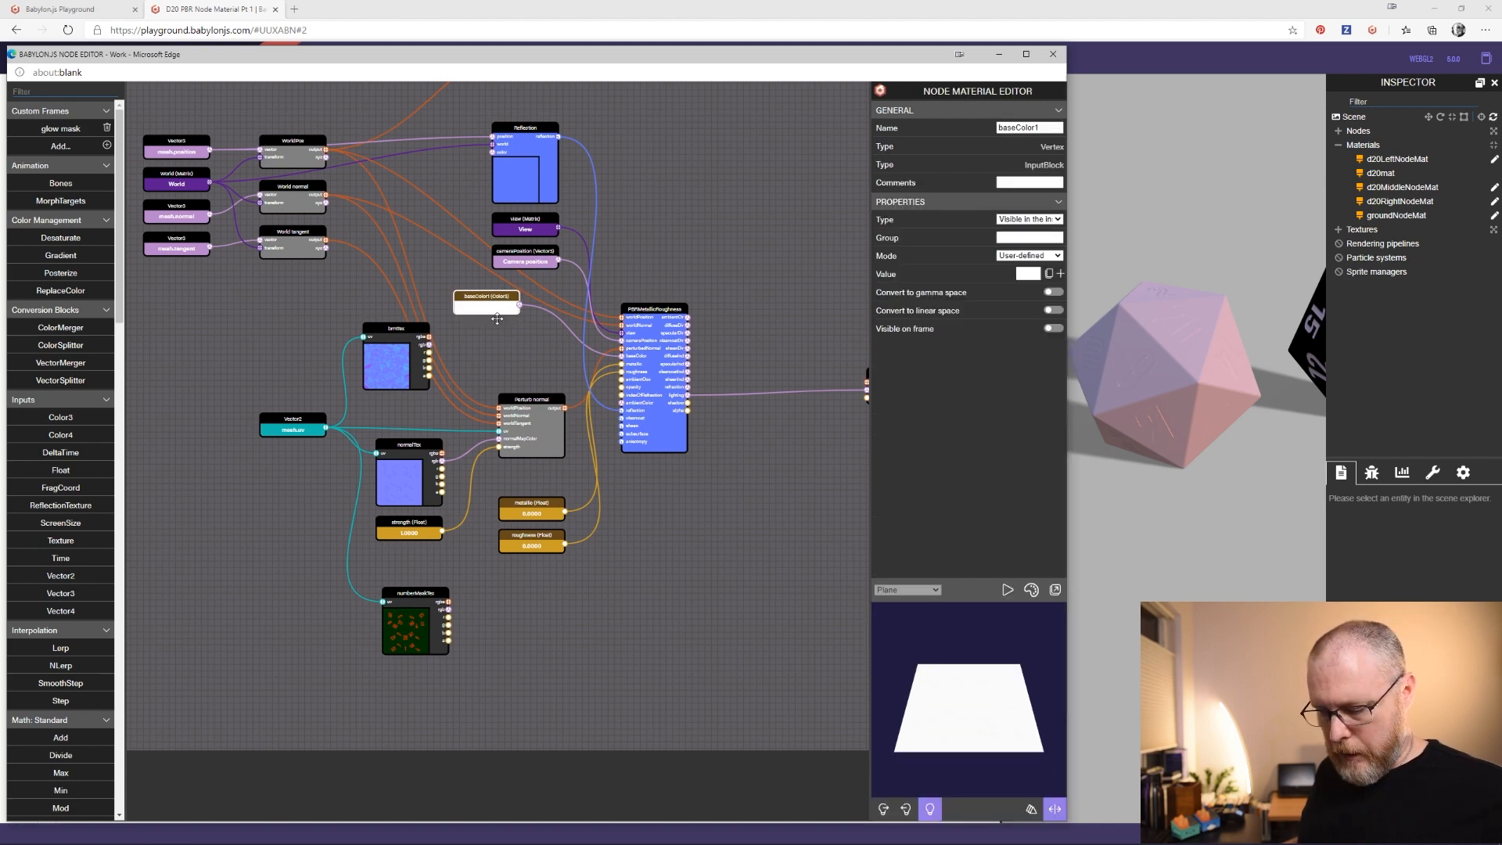
{"action": "key", "text": "ctrl+v"}
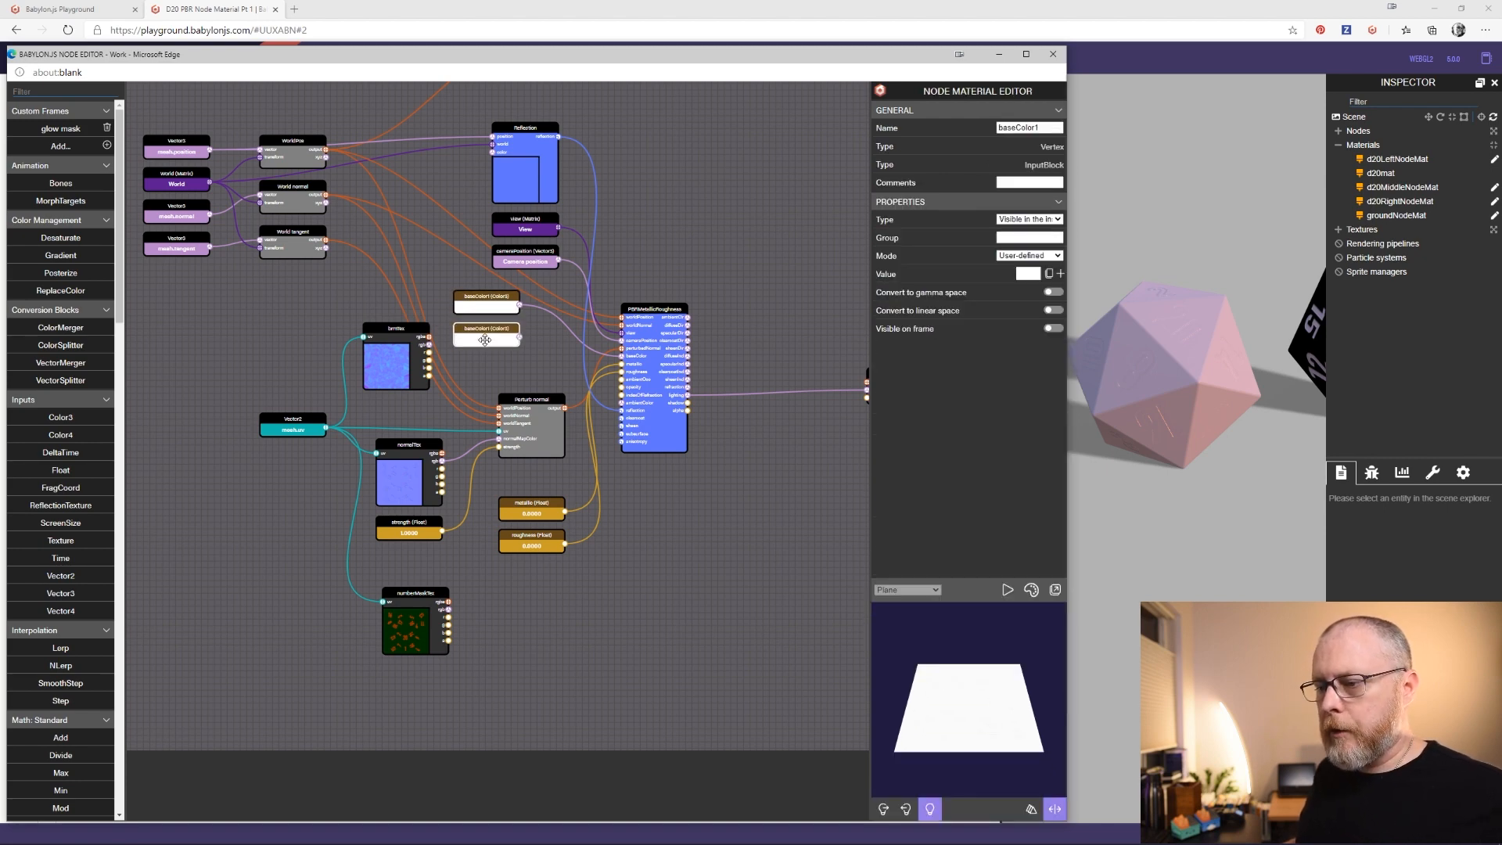
{"action": "left_click", "coordinate": [1048, 128]}
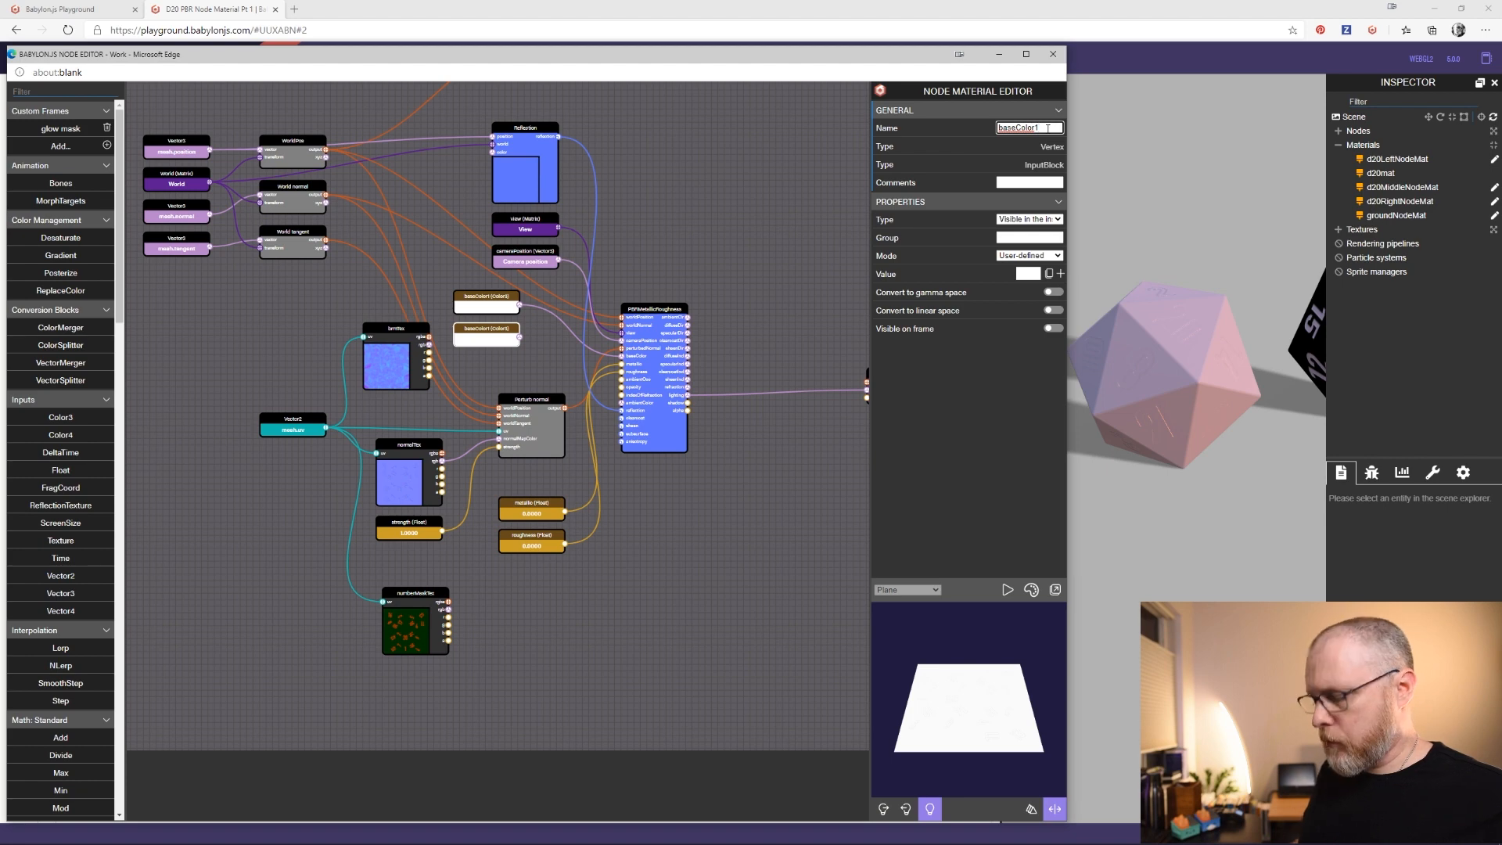
{"action": "key", "text": "BackSpace"}
{"action": "type", "text": "2"}
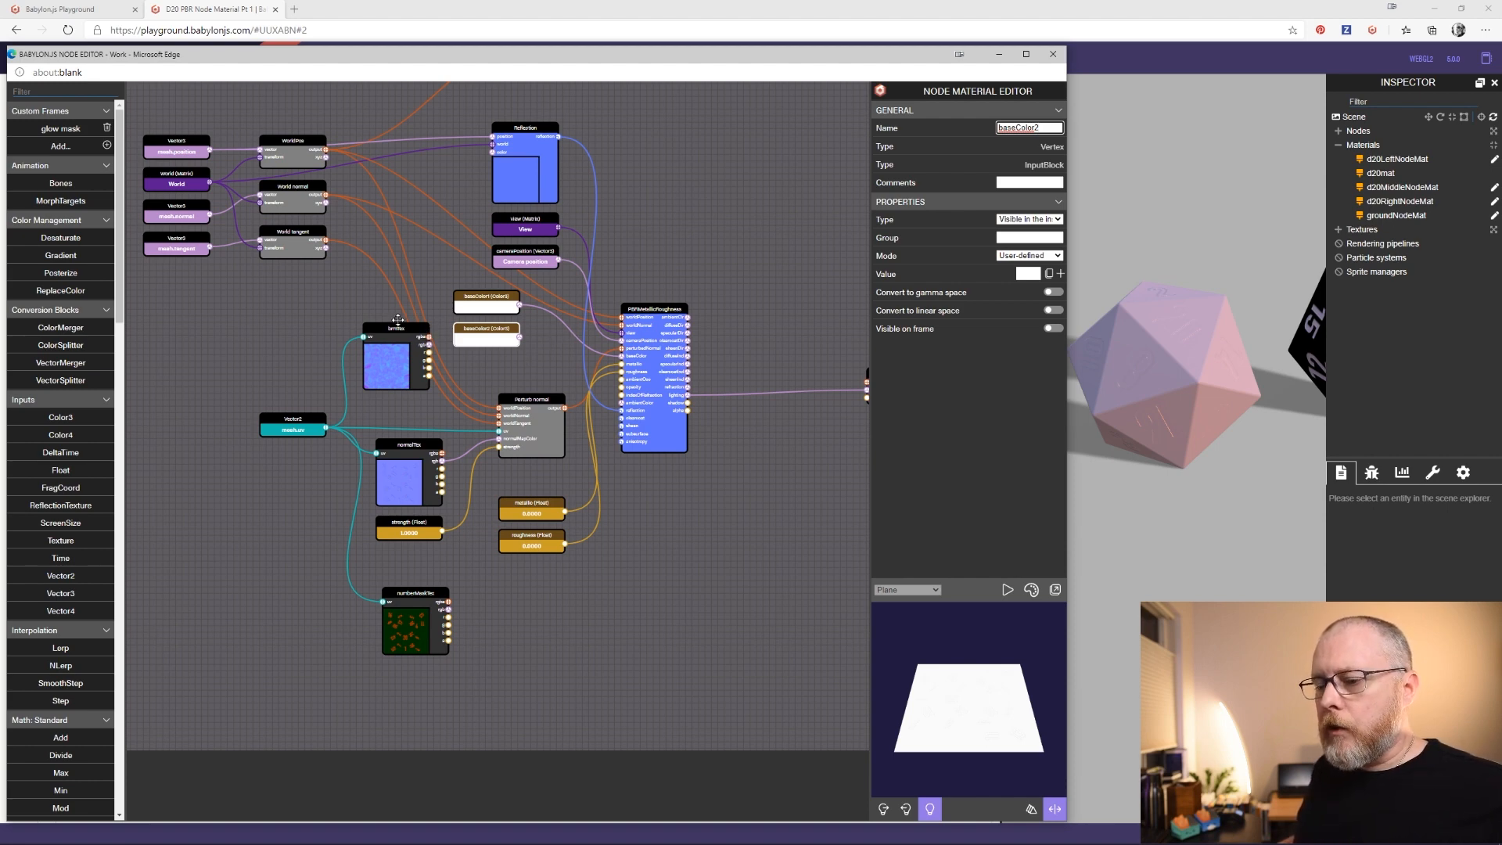
Add a Lerp node with baseColor1 as left, baseColor2 as right, and brmTex's r output as gradient
{"action": "scroll", "coordinate": [64, 376], "scroll_direction": "down", "scroll_amount": 3}
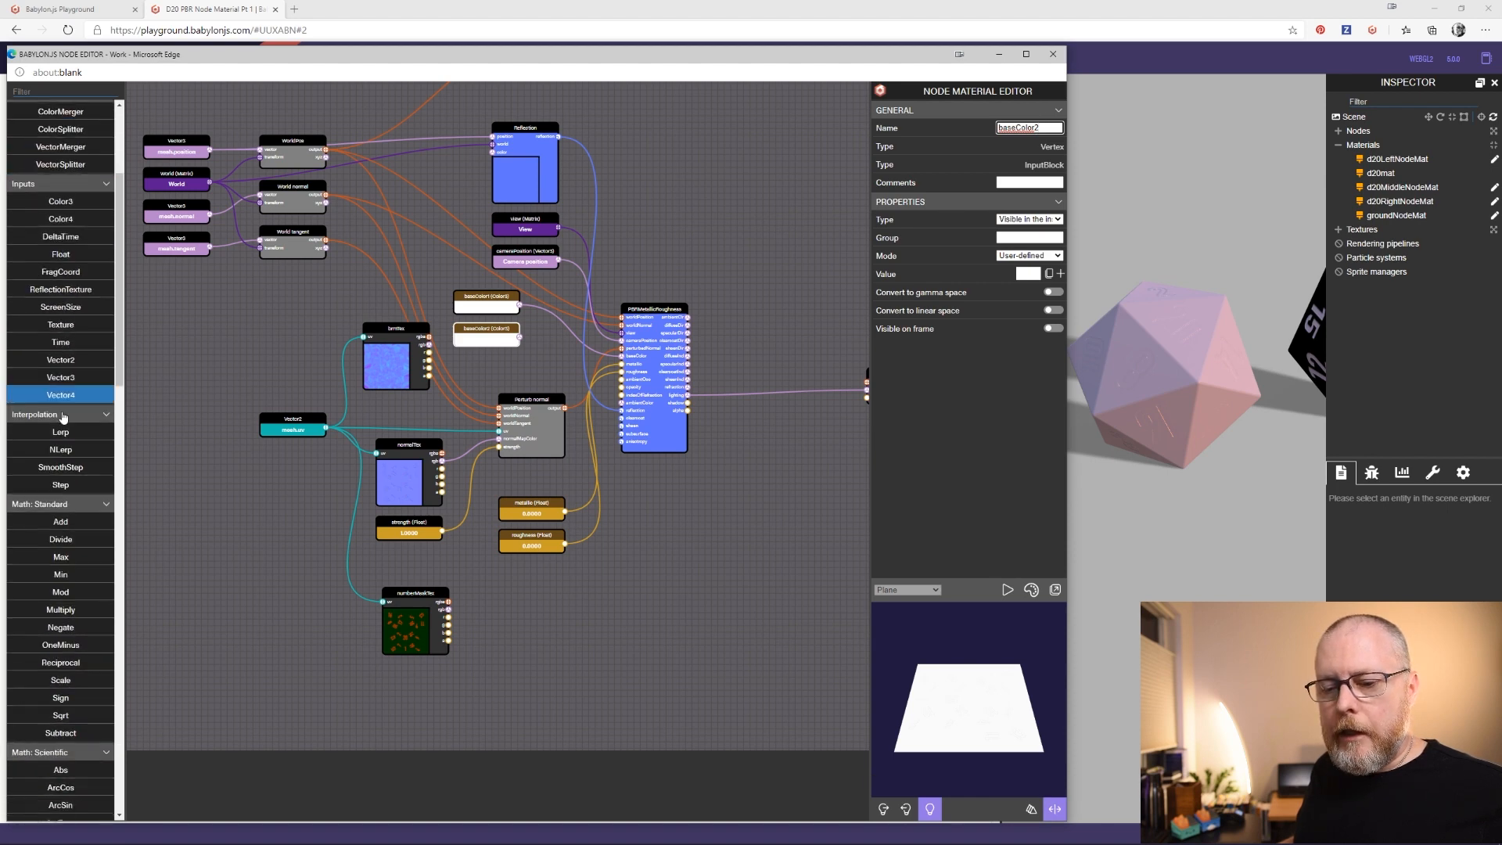
{"action": "left_click_drag", "start_coordinate": [61, 429], "coordinate": [343, 335]}
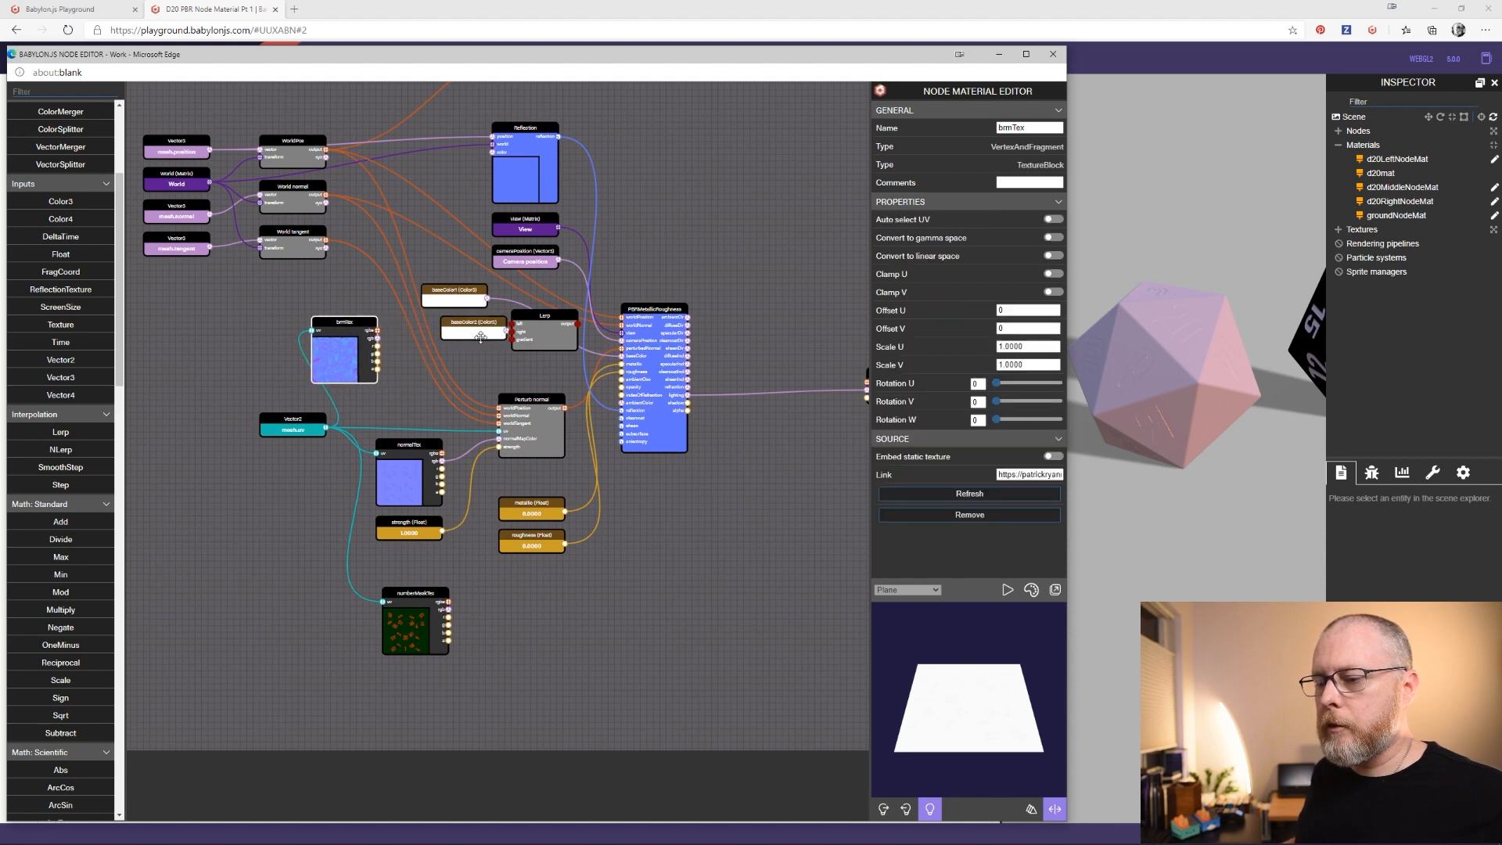
{"action": "left_click_drag", "start_coordinate": [481, 338], "coordinate": [513, 331]}
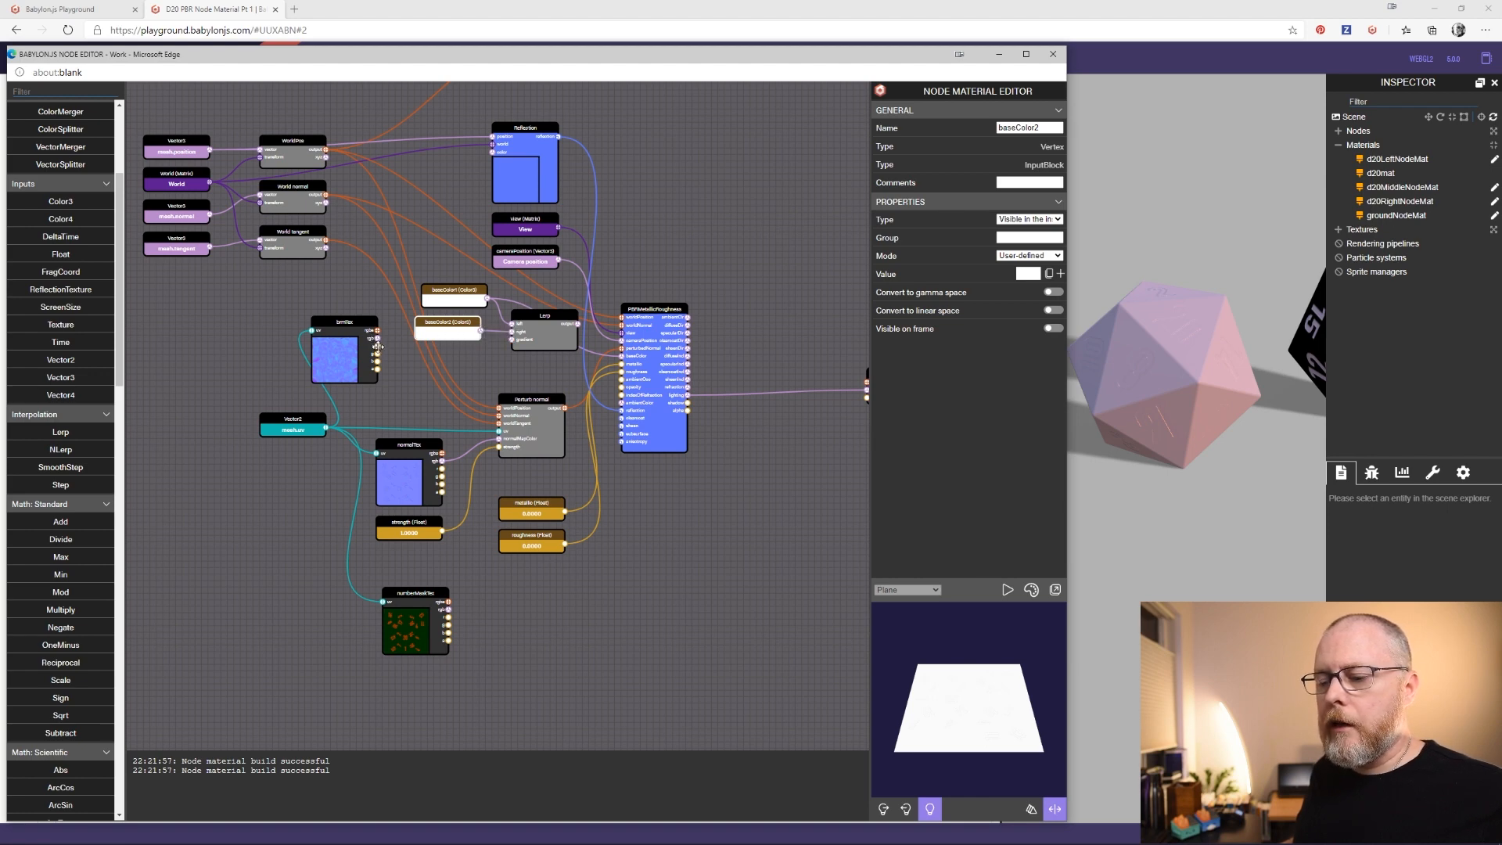
{"action": "left_click_drag", "start_coordinate": [377, 346], "coordinate": [454, 299]}
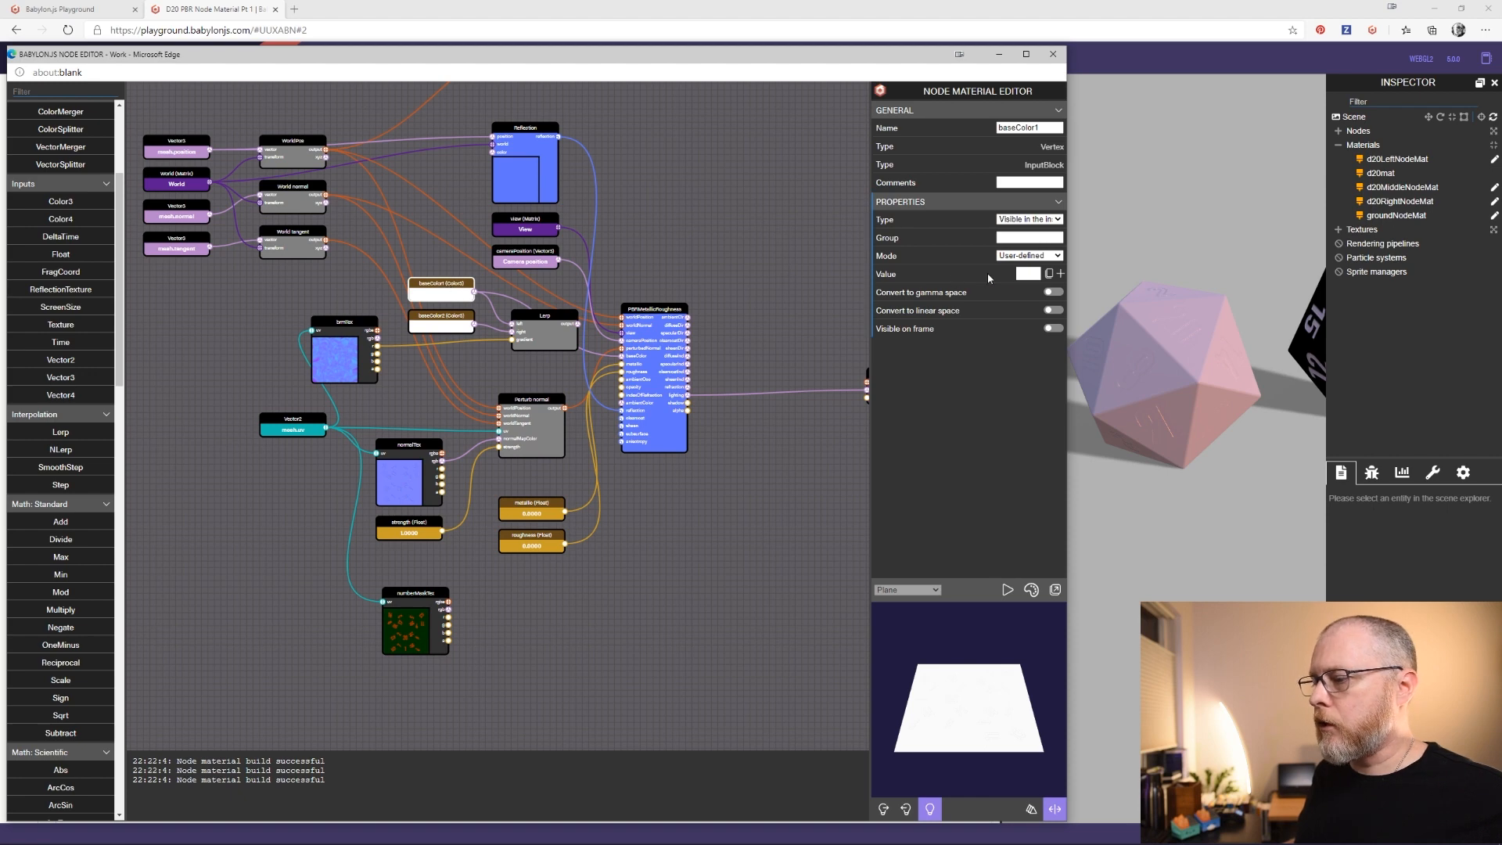
Set the baseColor1 value to a light grey with RGB 234, 230, 230
{"action": "left_click", "coordinate": [1024, 275]}
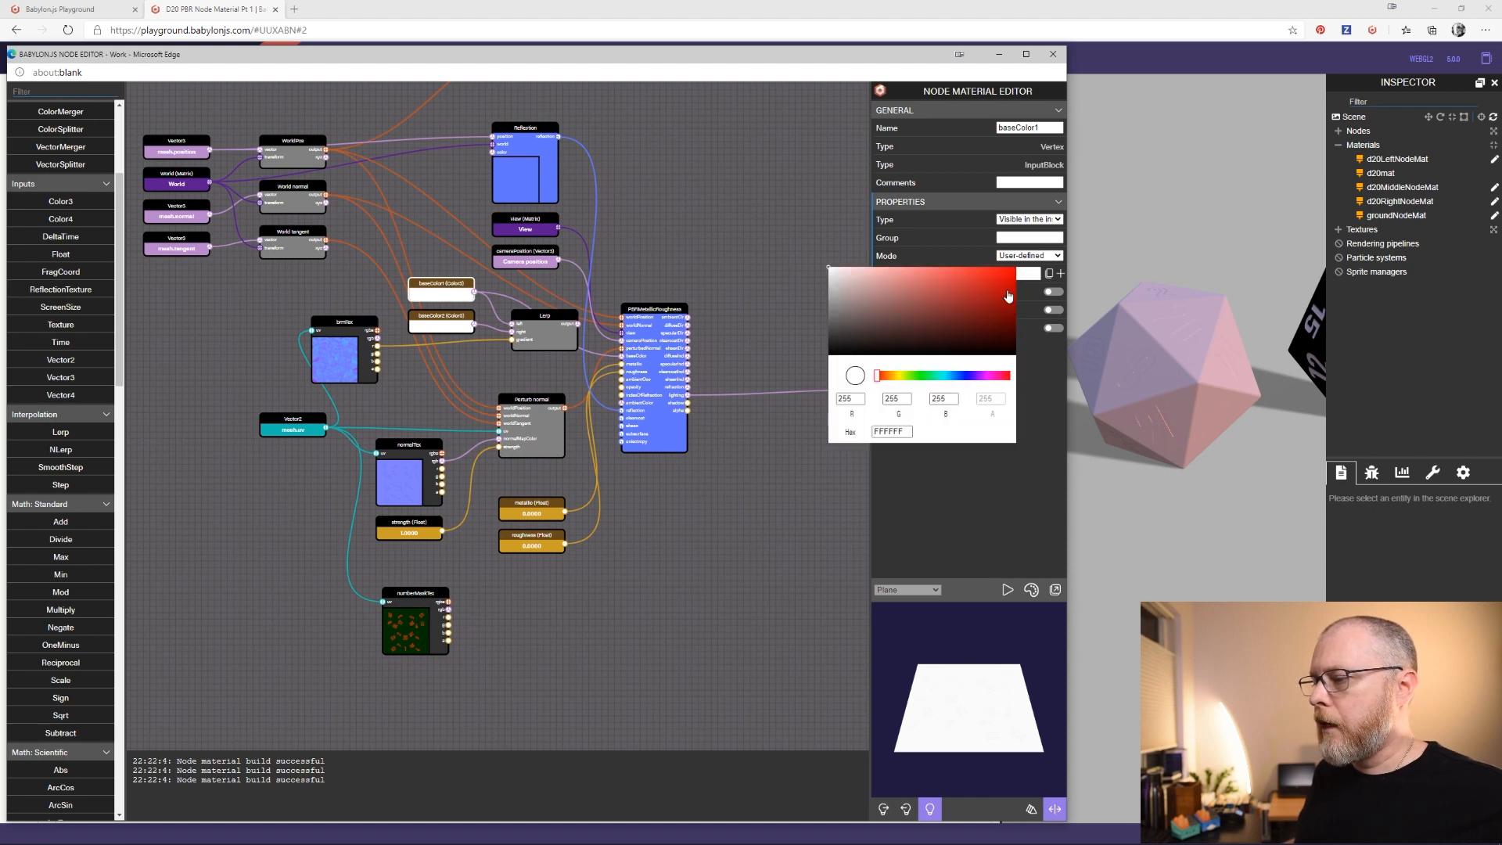
{"action": "left_click", "coordinate": [832, 280]}
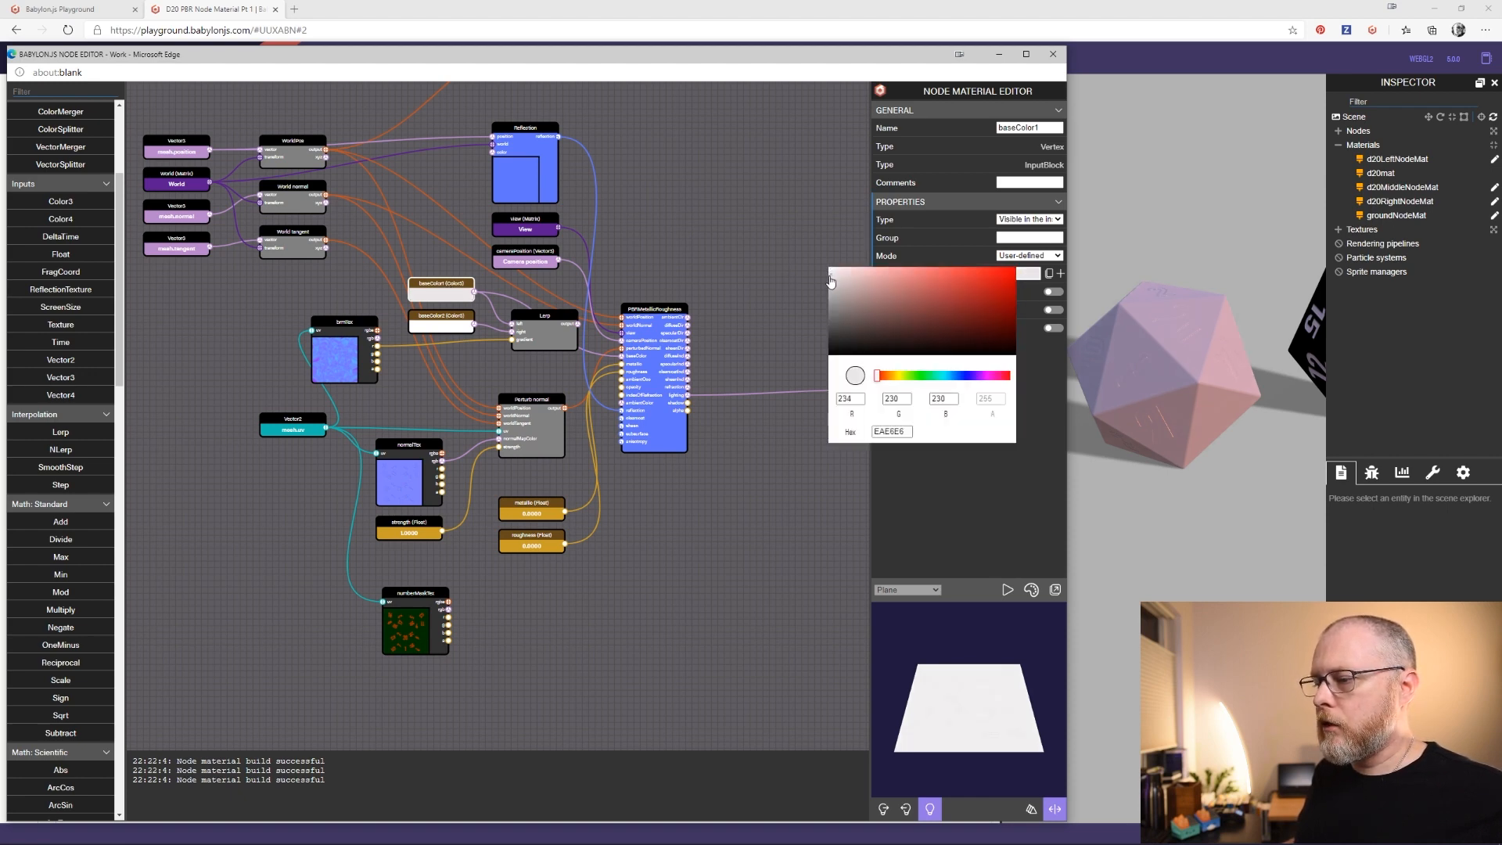
{"action": "left_click", "coordinate": [452, 325]}
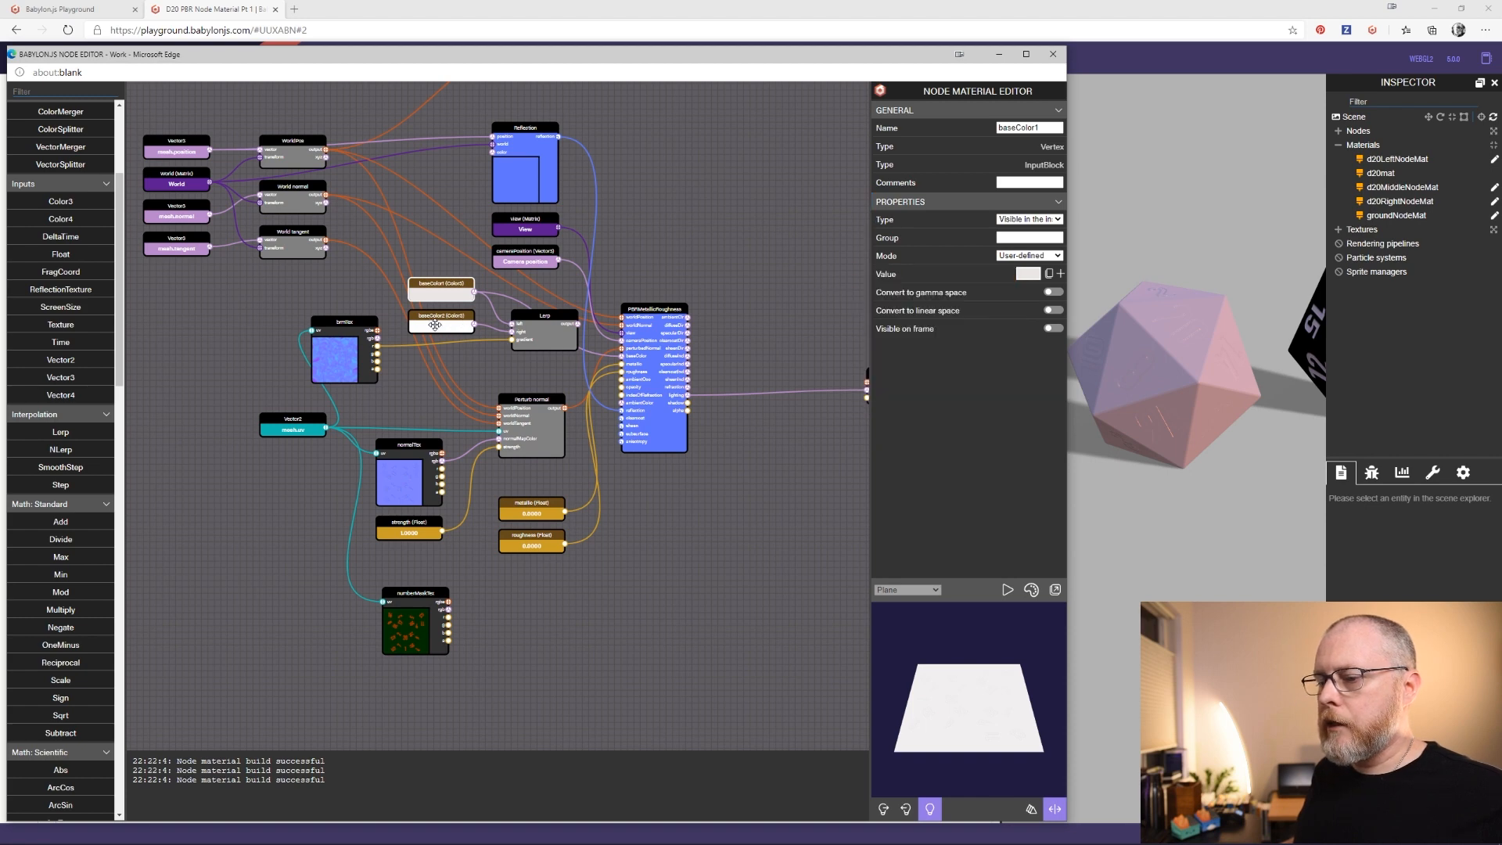
Set the baseColor2 value to a darker grey with RGB 96, 95, 95
{"action": "left_click", "coordinate": [432, 323]}
{"action": "left_click", "coordinate": [1028, 275]}
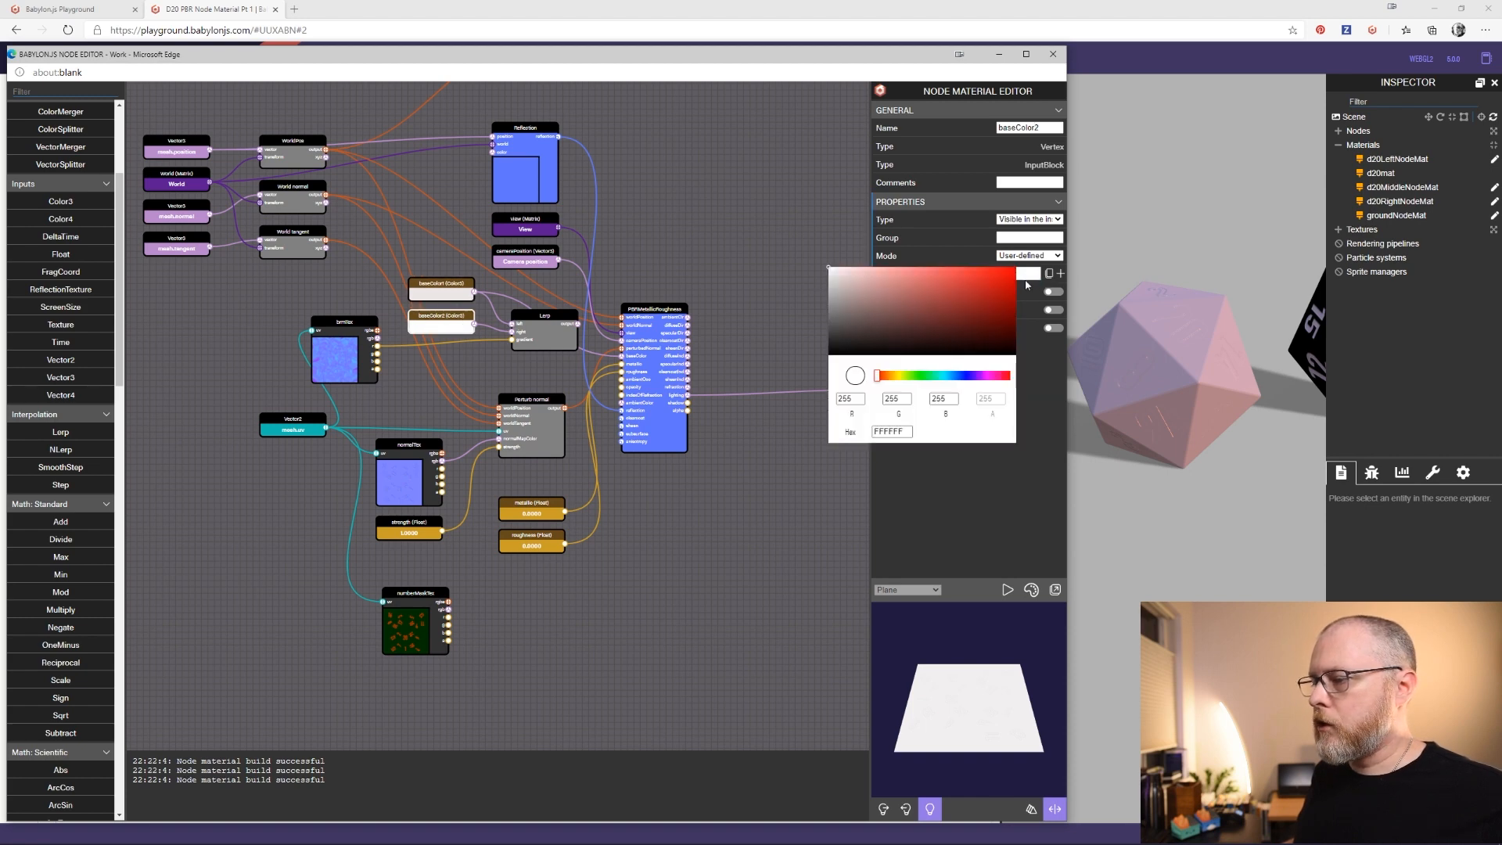
{"action": "left_click", "coordinate": [832, 313]}
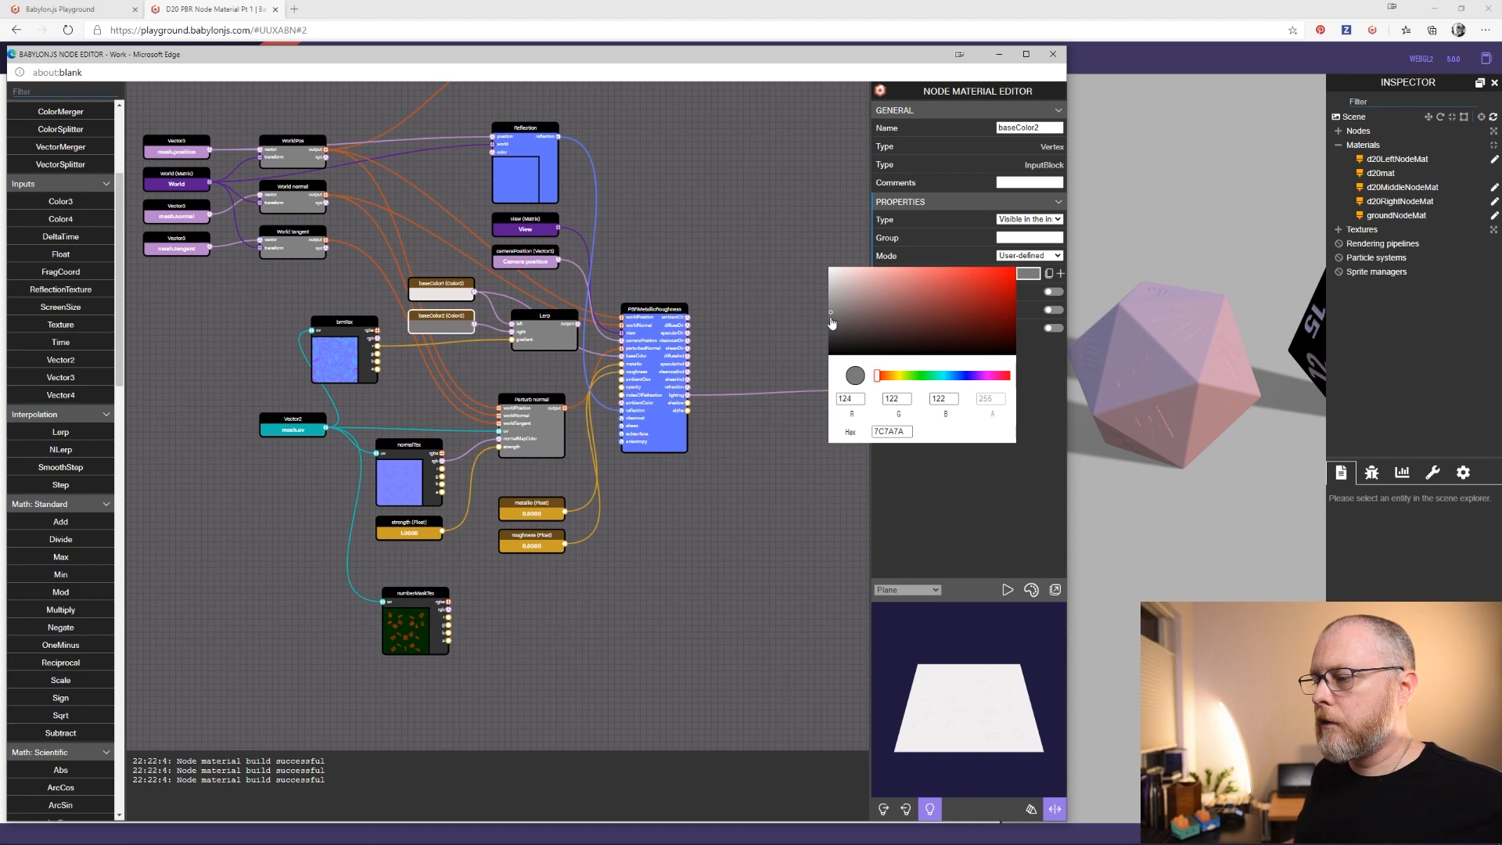
{"action": "left_click_drag", "start_coordinate": [831, 317], "coordinate": [834, 323]}
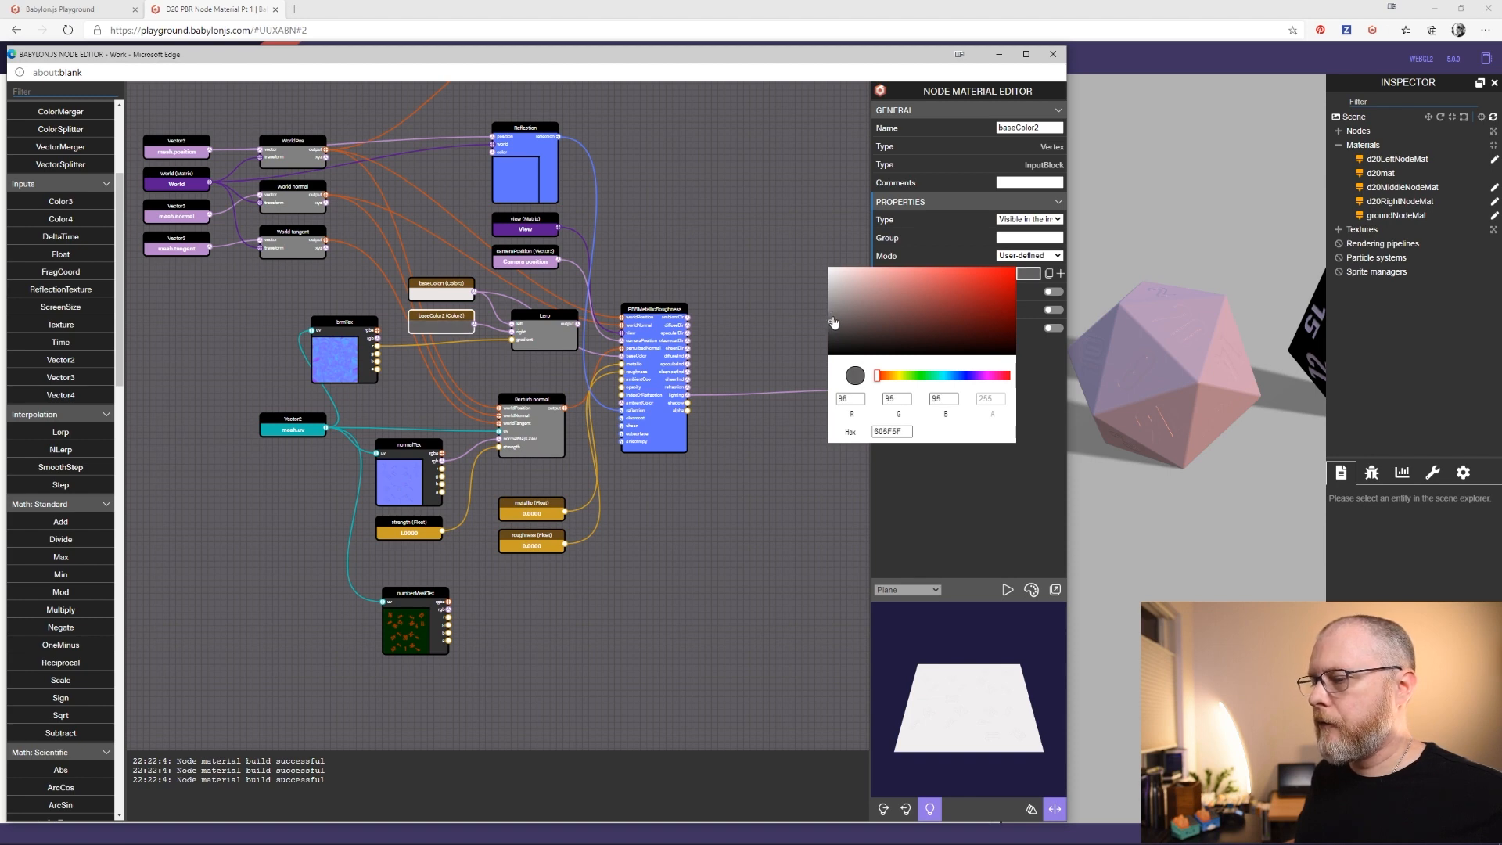
{"action": "left_click", "coordinate": [822, 242]}
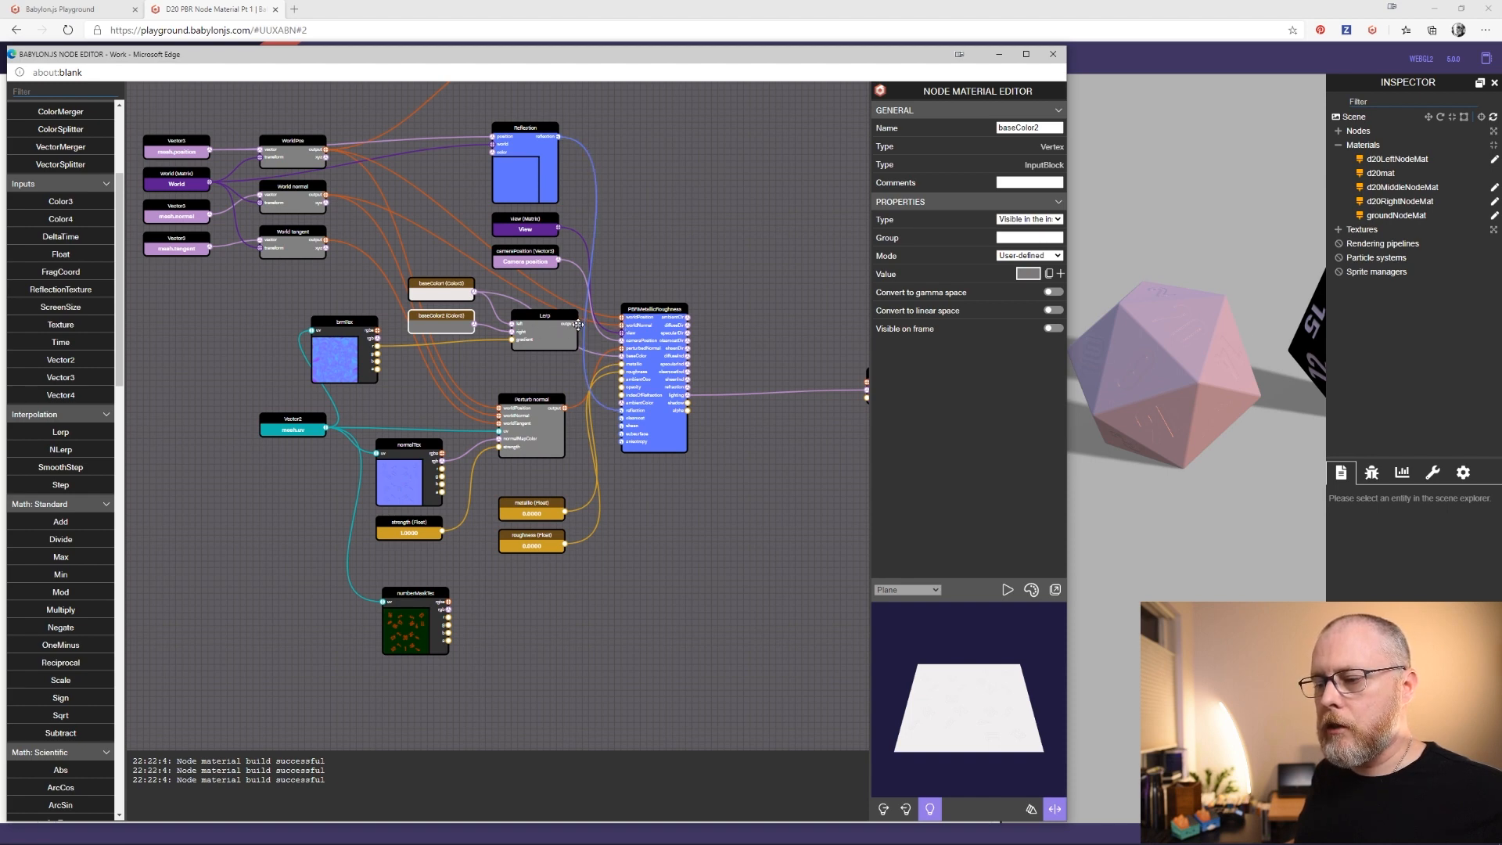
Connect the Lerp output to PBRMetallicRoughness baseColor and align Lerp and its two colour nodes above Perturb normal
{"action": "left_click_drag", "start_coordinate": [578, 324], "coordinate": [623, 356]}
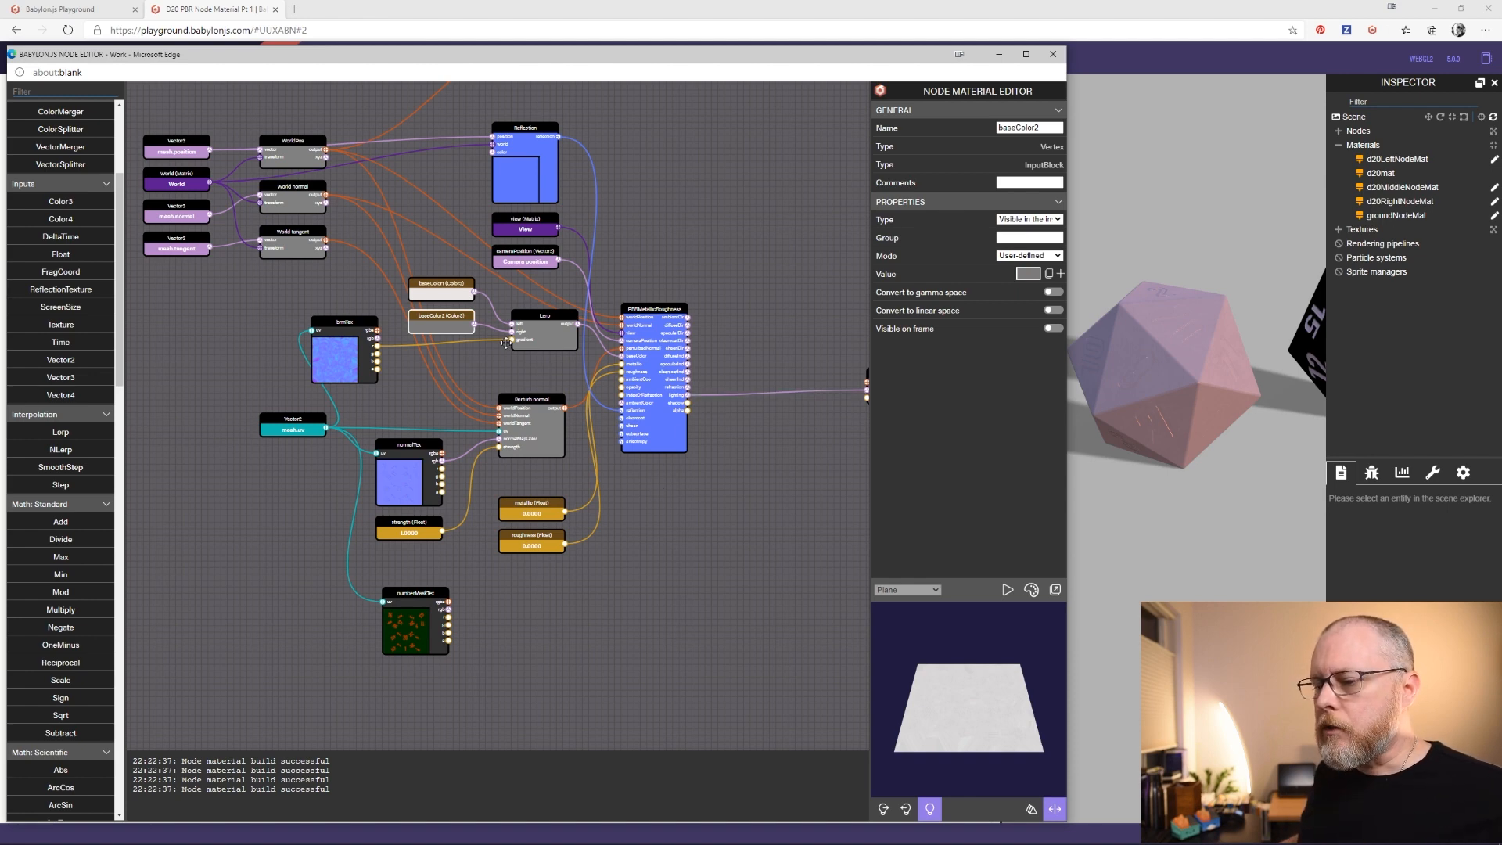
{"action": "mouse_move", "coordinate": [430, 286]}
{"action": "left_mouse_down"}
{"action": "mouse_move", "coordinate": [432, 273]}
{"action": "mouse_move", "coordinate": [436, 310]}
{"action": "left_mouse_up"}
{"action": "left_click_drag", "start_coordinate": [557, 329], "coordinate": [544, 309]}
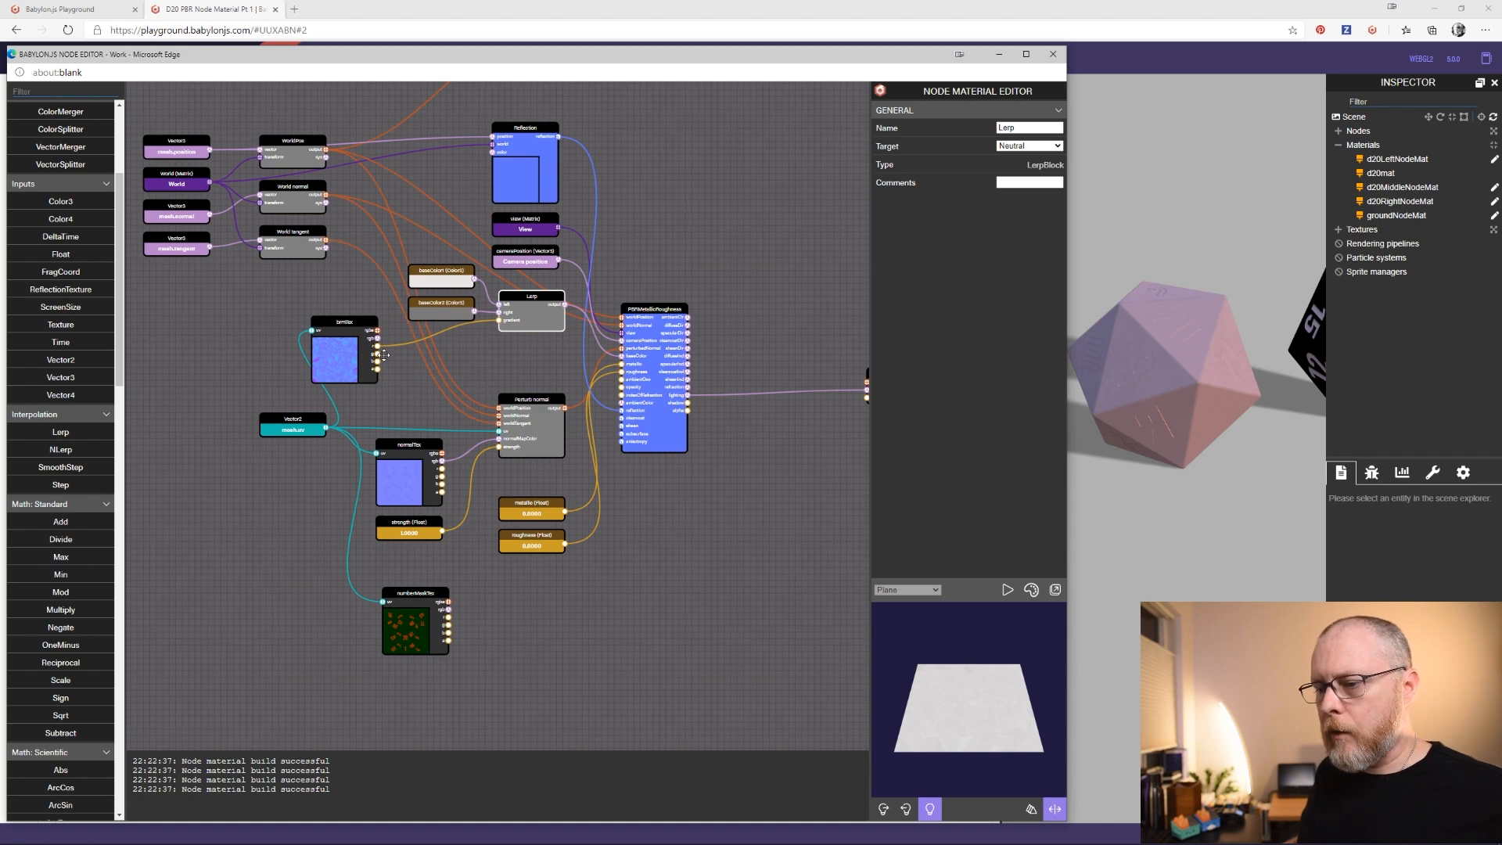
Replace PBRMetallicRoughness's metallic and roughness floats with brmTex's b and g outputs, deleting both floats, and align brmTex above normalTex
{"action": "left_click_drag", "start_coordinate": [377, 354], "coordinate": [622, 372]}
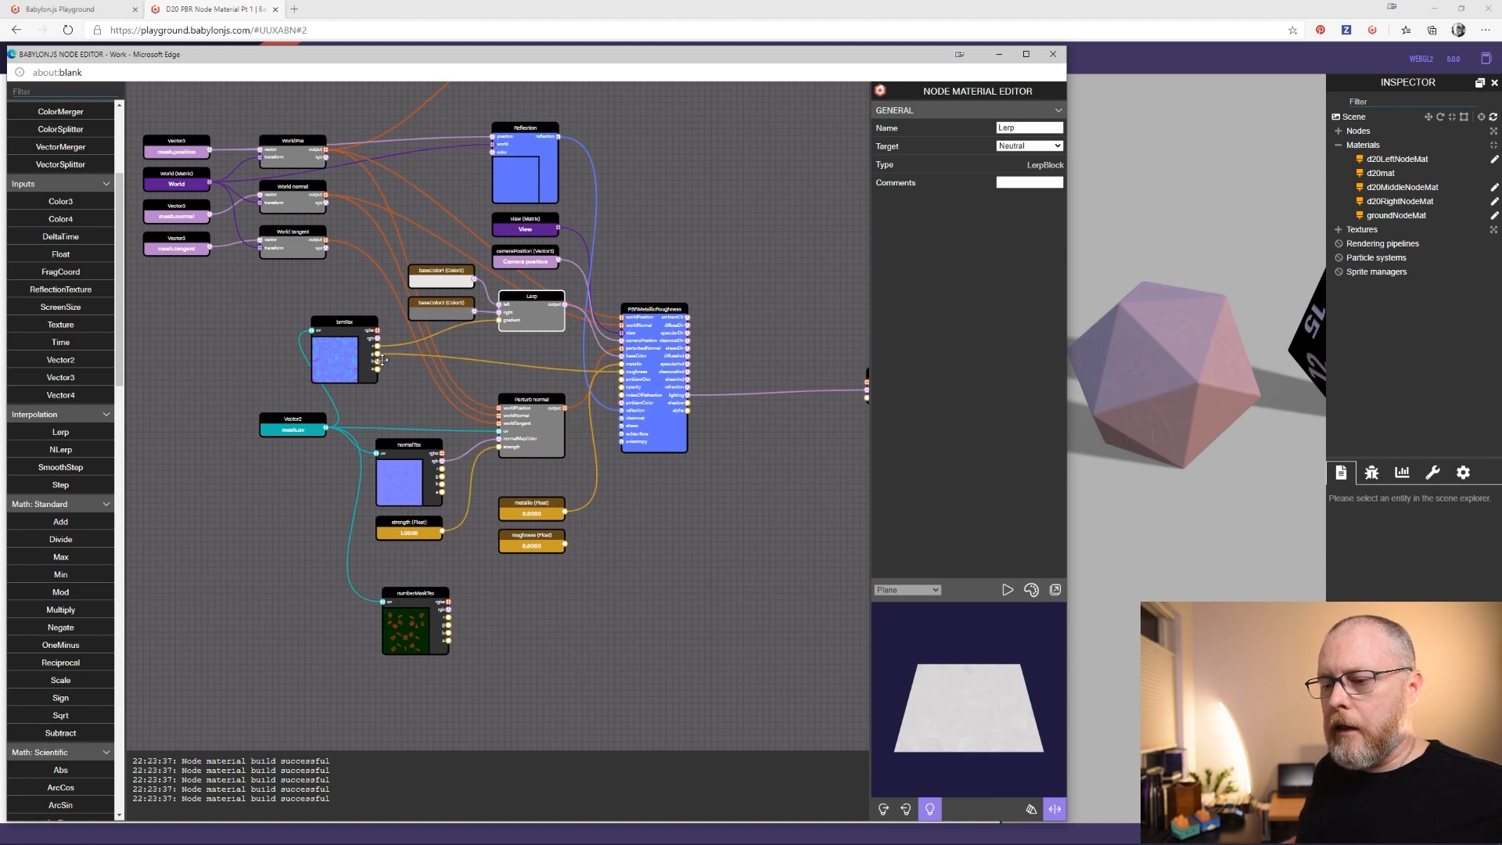
{"action": "left_click_drag", "start_coordinate": [378, 361], "coordinate": [622, 365]}
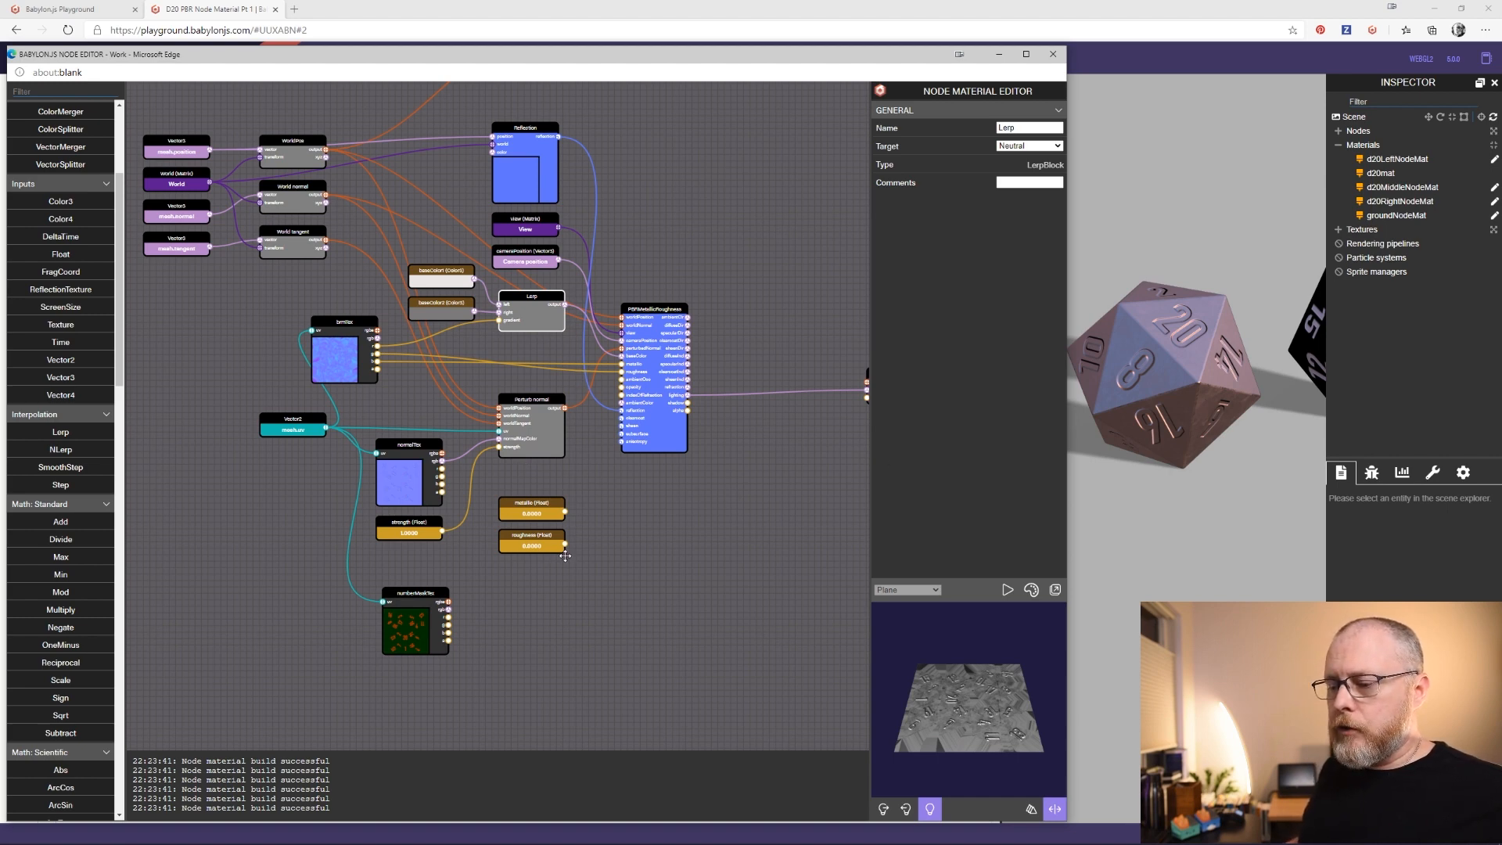
{"action": "left_click", "coordinate": [546, 515]}
{"action": "key", "text": "Delete"}
{"action": "left_click", "coordinate": [548, 540]}
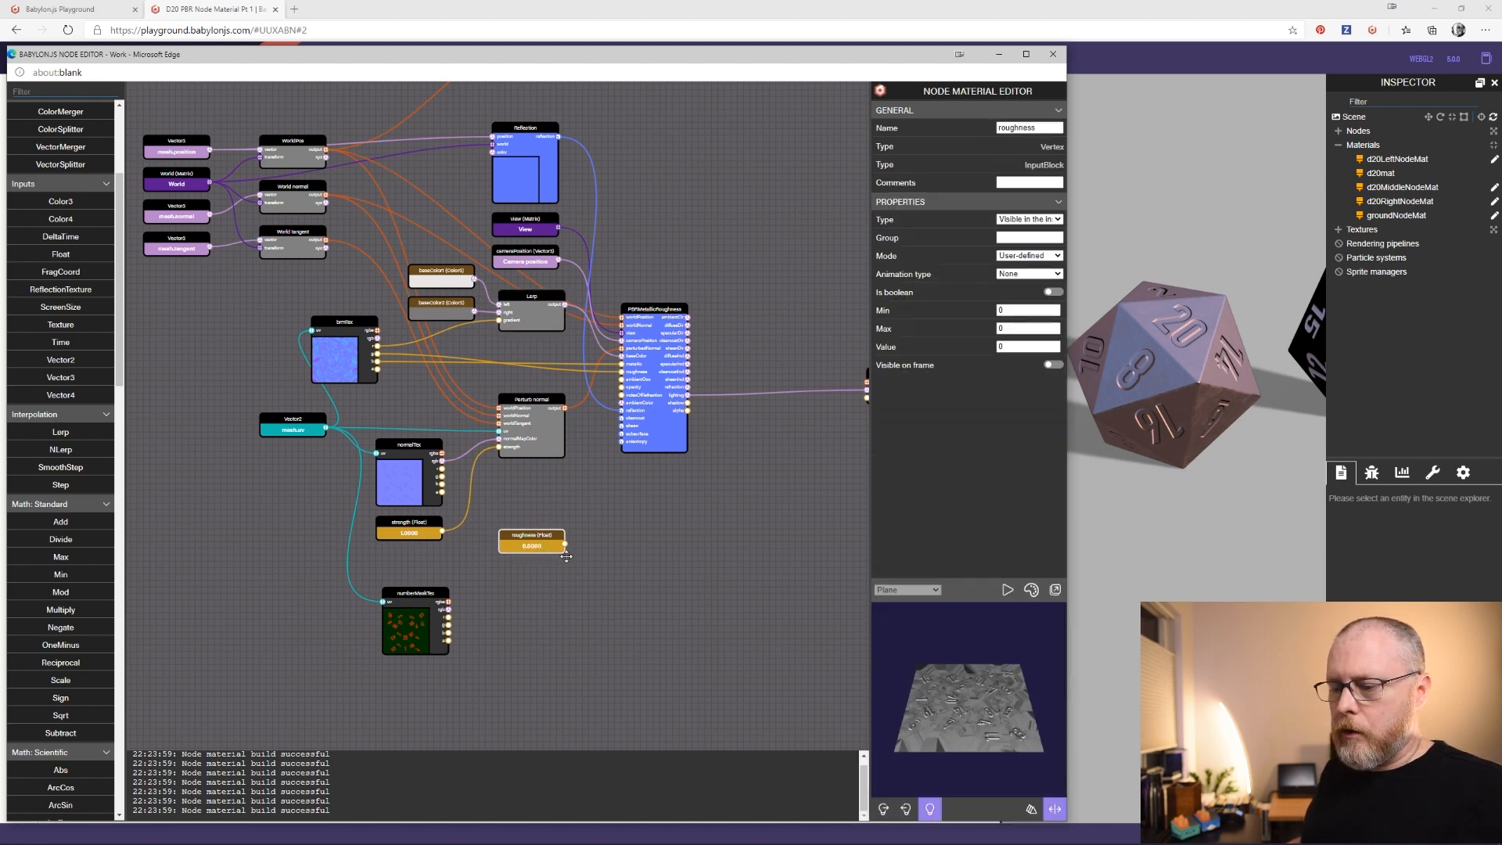
{"action": "key", "text": "Delete"}
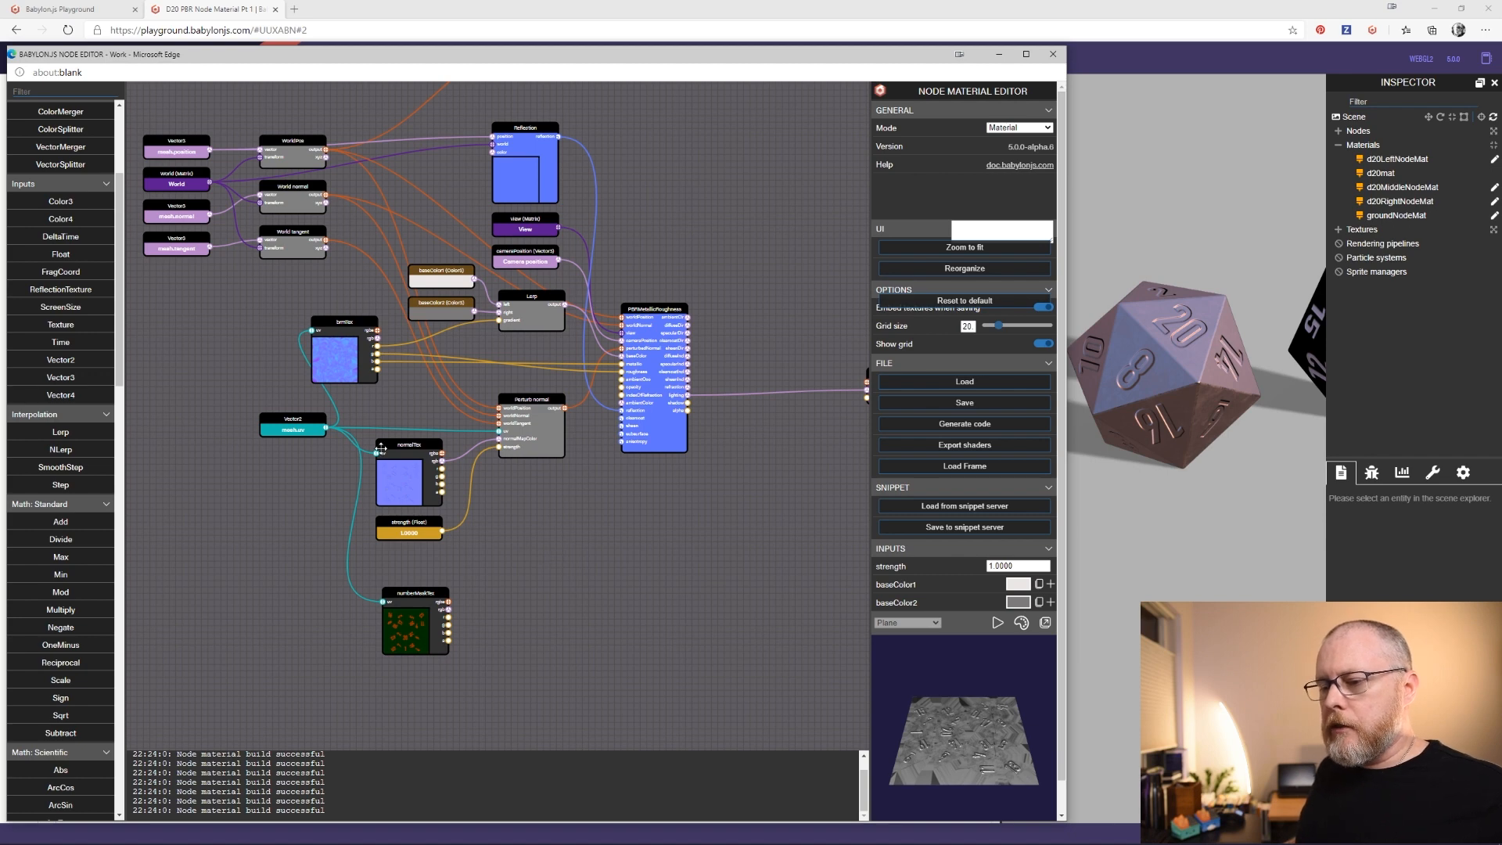
{"action": "left_click_drag", "start_coordinate": [346, 368], "coordinate": [413, 388]}
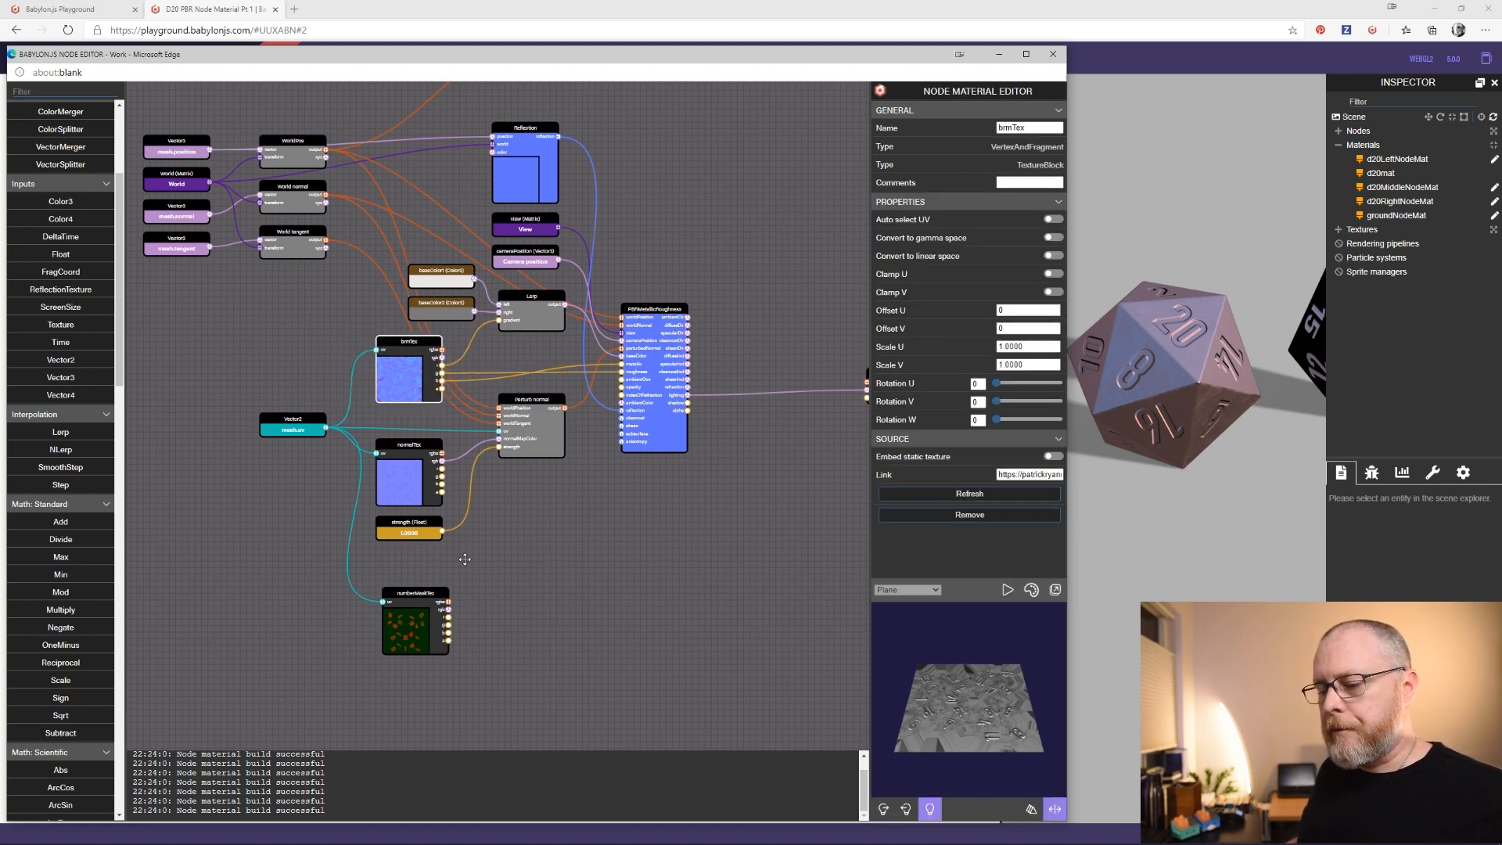
Add a ClearCoat node in the empty area below numberMaskTex
{"action": "left_click_drag", "start_coordinate": [528, 575], "coordinate": [570, 498]}
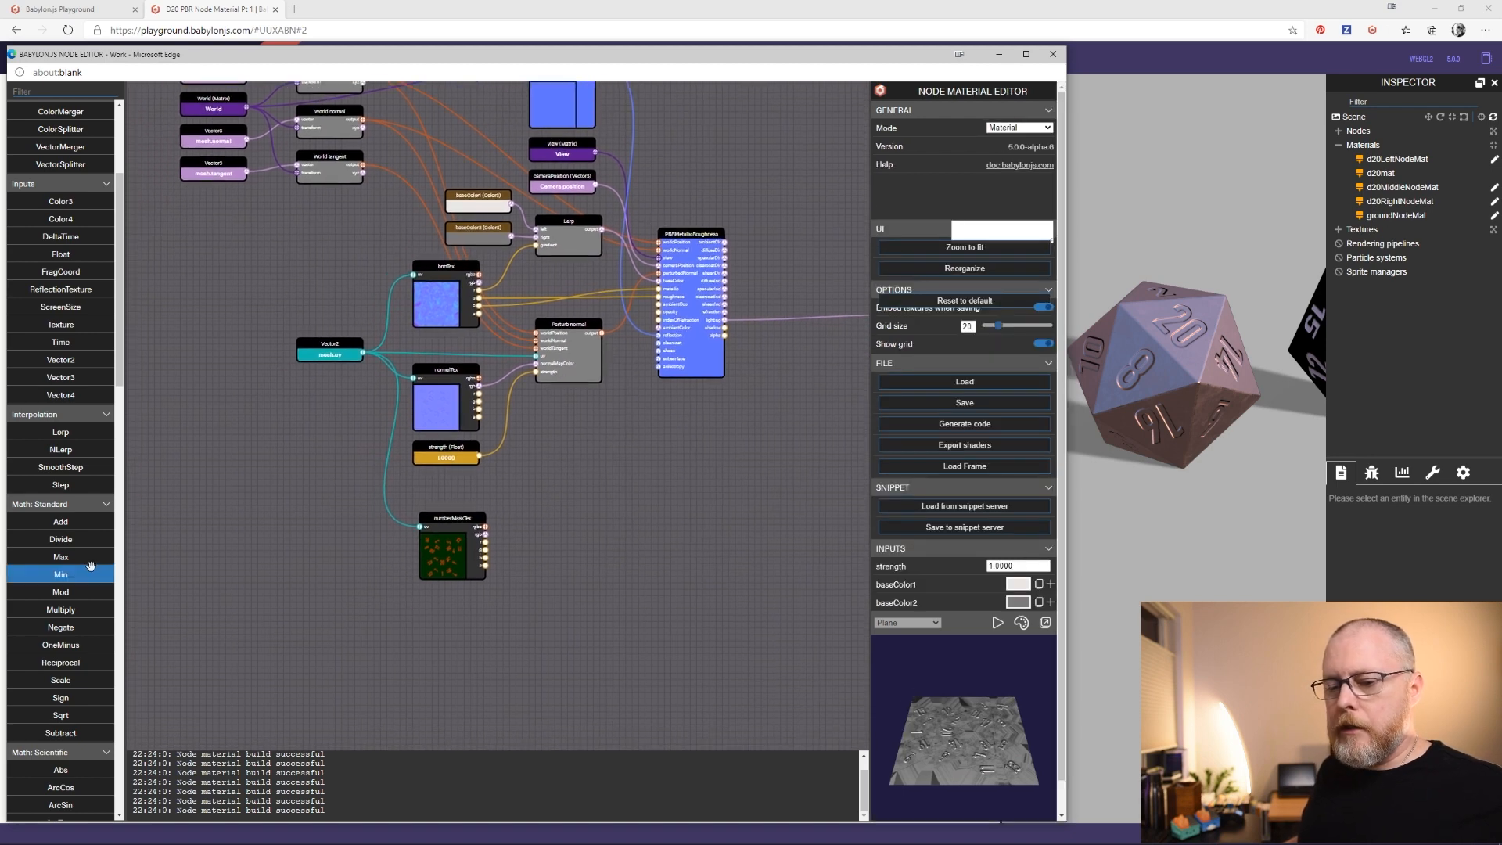
{"action": "scroll", "coordinate": [88, 563], "scroll_direction": "down", "scroll_amount": 15}
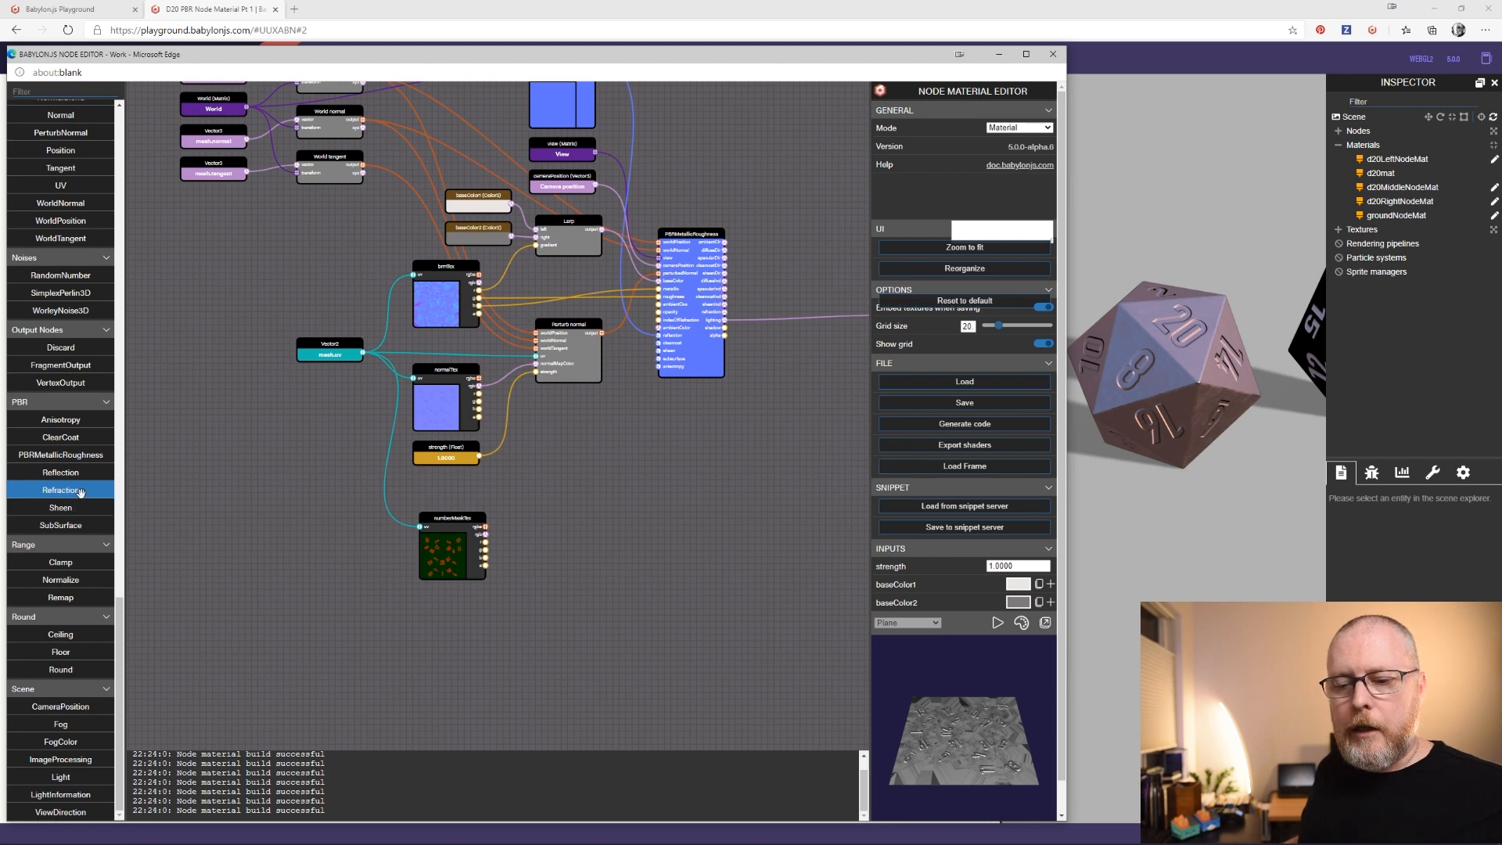
{"action": "left_click_drag", "start_coordinate": [61, 437], "coordinate": [536, 630]}
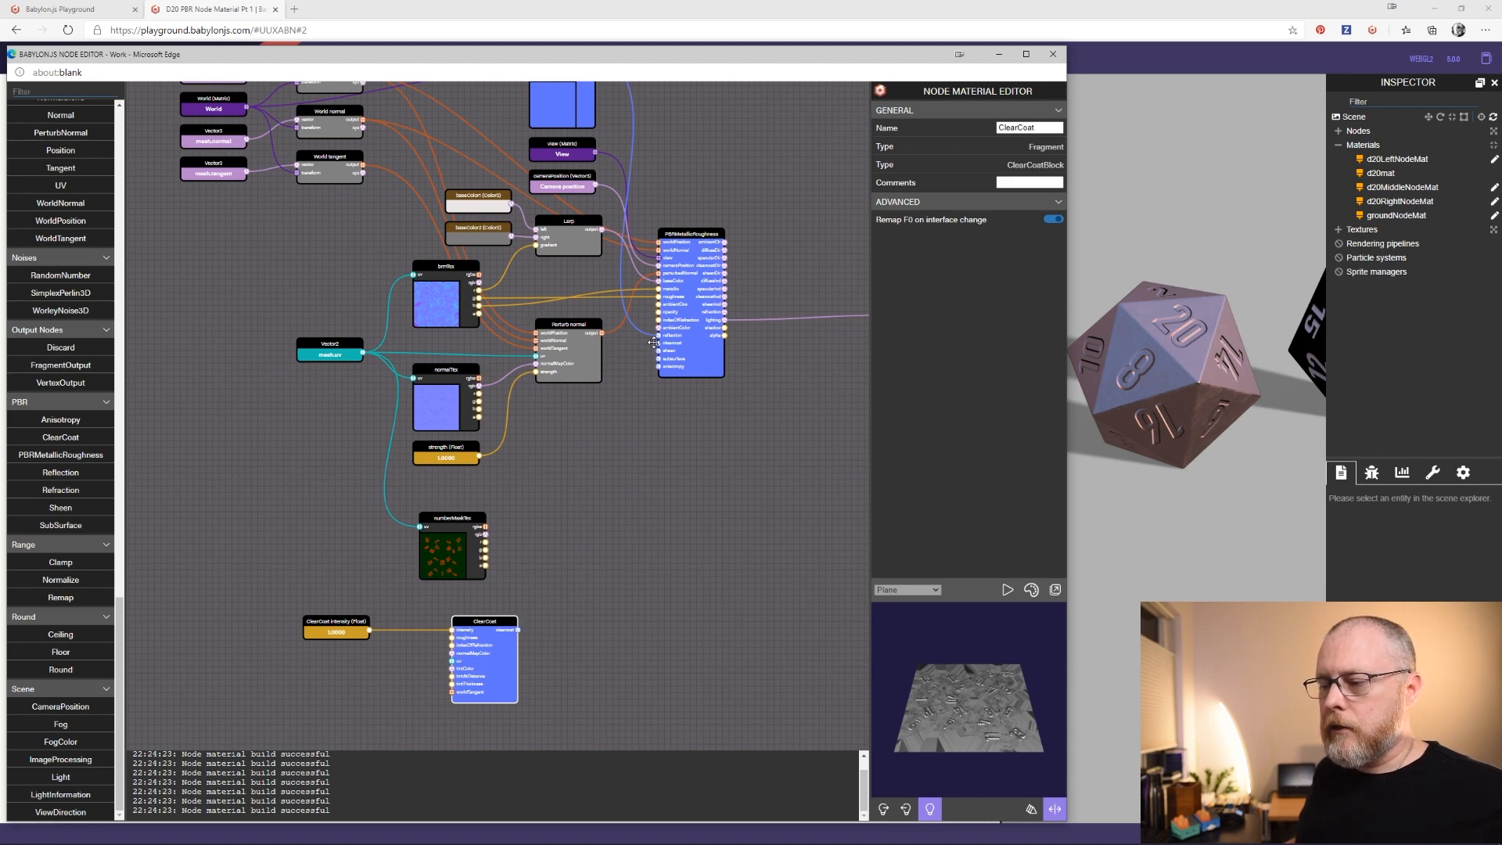
Move numberMaskTex below the mesh UV node and arrange ClearCoat intensity beside the ClearCoat node, below Perturb normal
{"action": "left_click_drag", "start_coordinate": [492, 633], "coordinate": [588, 621]}
{"action": "left_click_drag", "start_coordinate": [448, 555], "coordinate": [339, 517]}
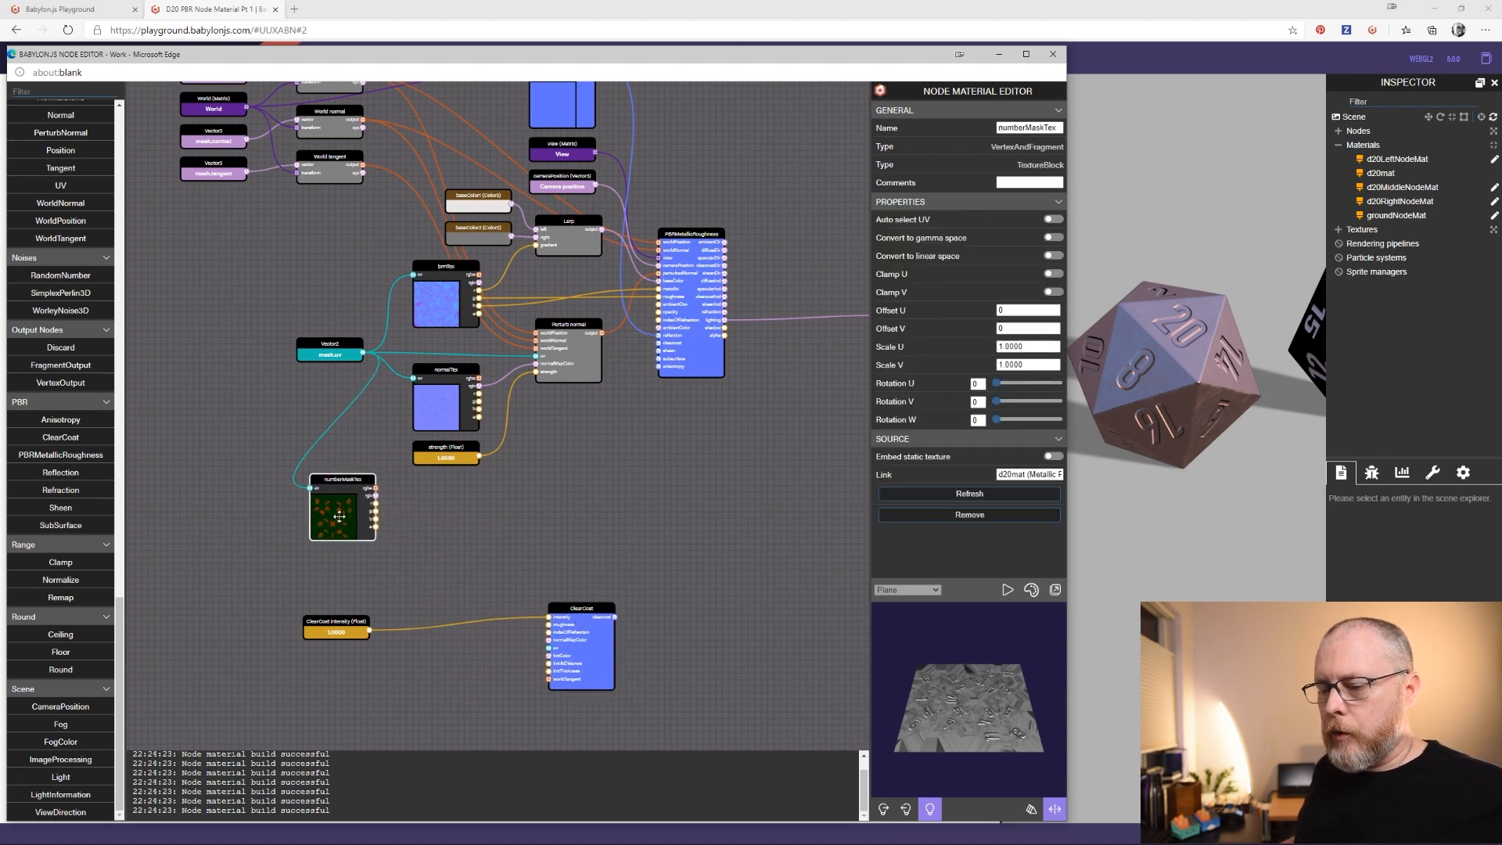
{"action": "left_click_drag", "start_coordinate": [336, 630], "coordinate": [450, 618]}
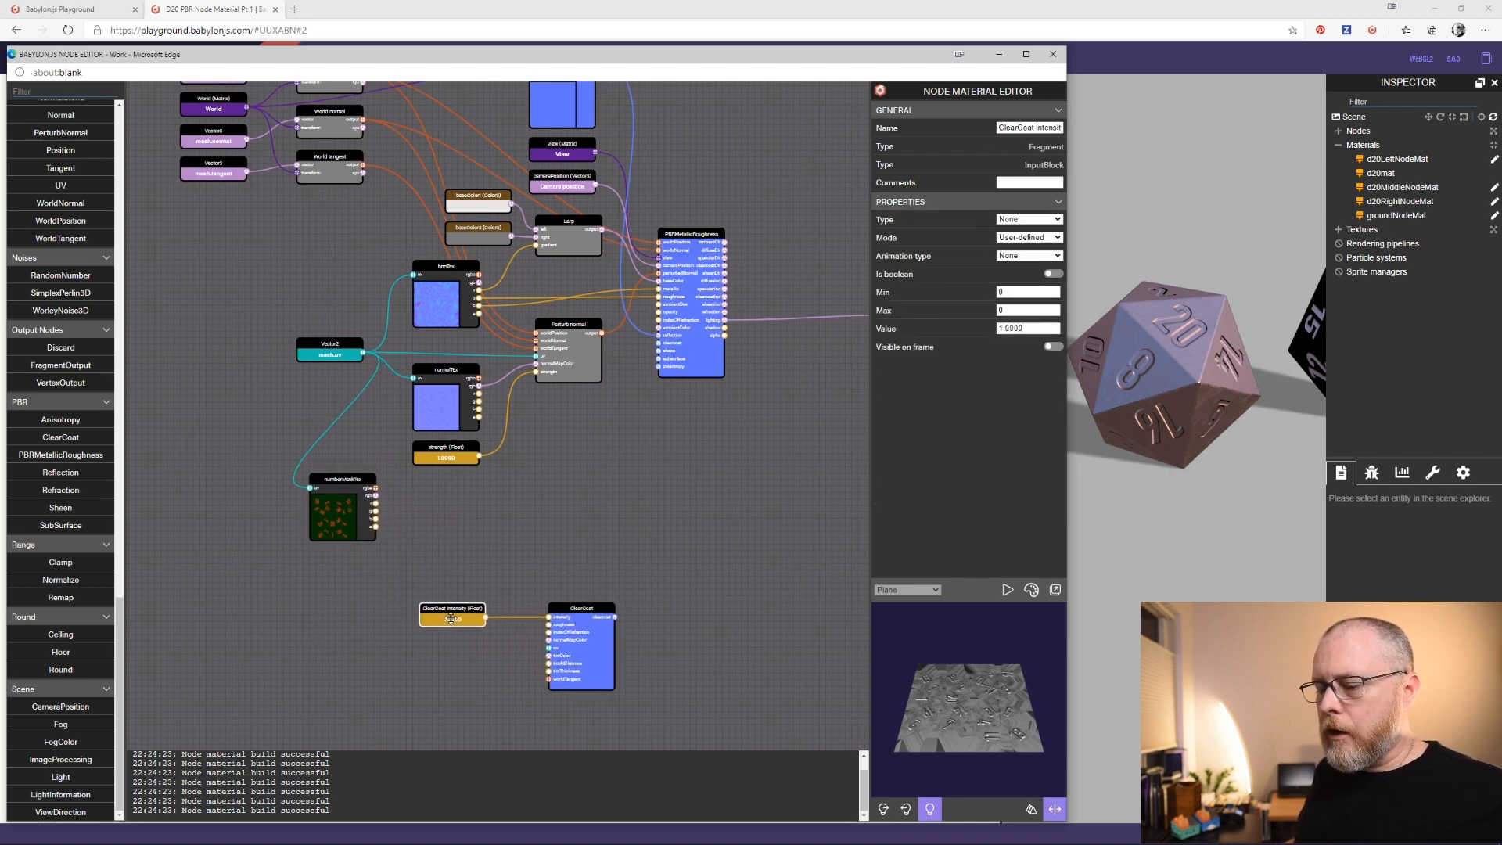
{"action": "left_click_drag", "start_coordinate": [566, 610], "coordinate": [534, 584]}
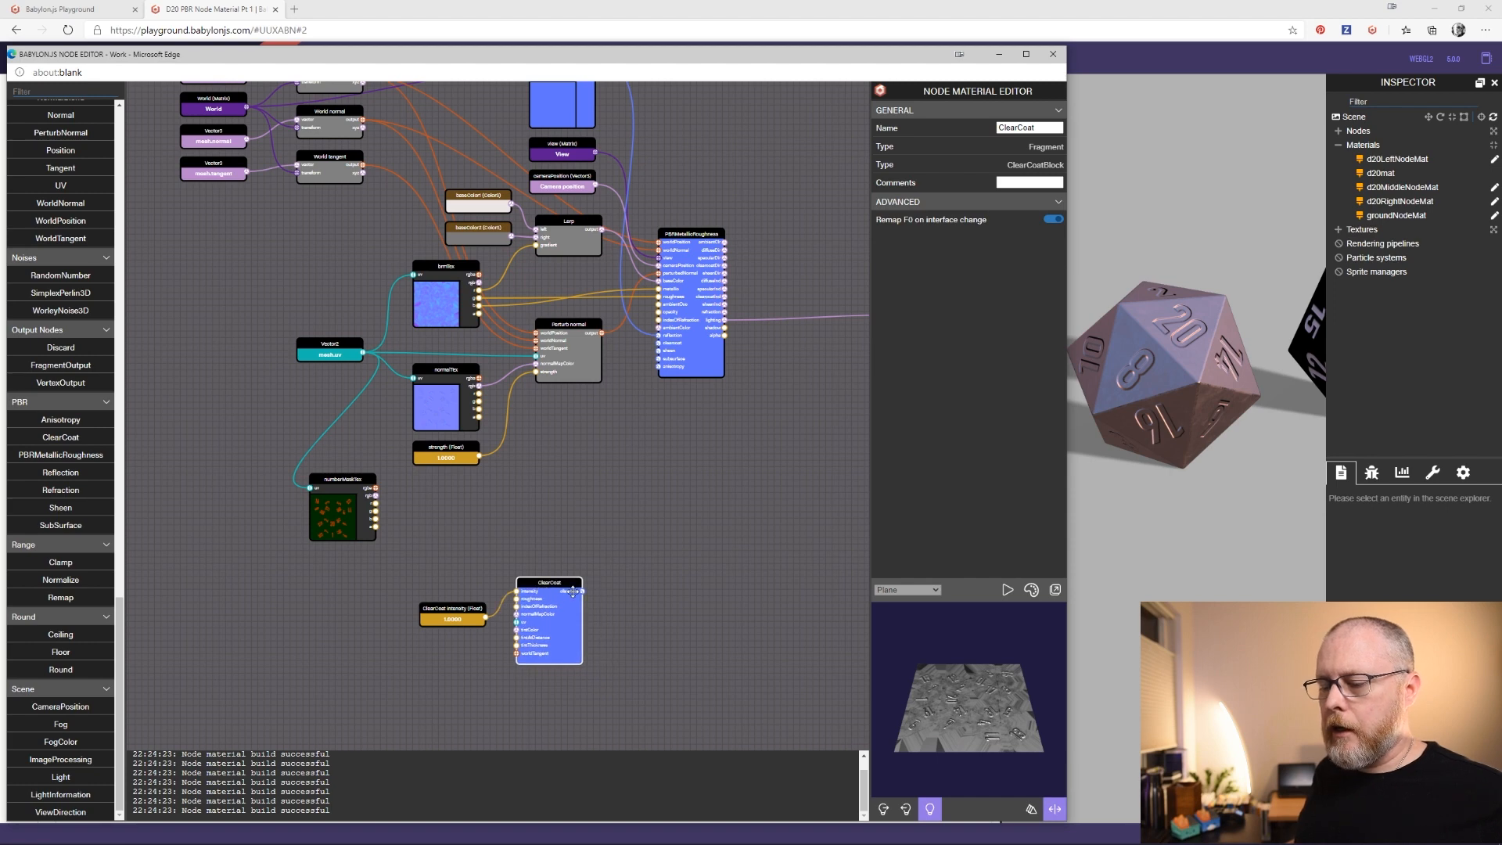
{"action": "left_click_drag", "start_coordinate": [459, 625], "coordinate": [446, 599]}
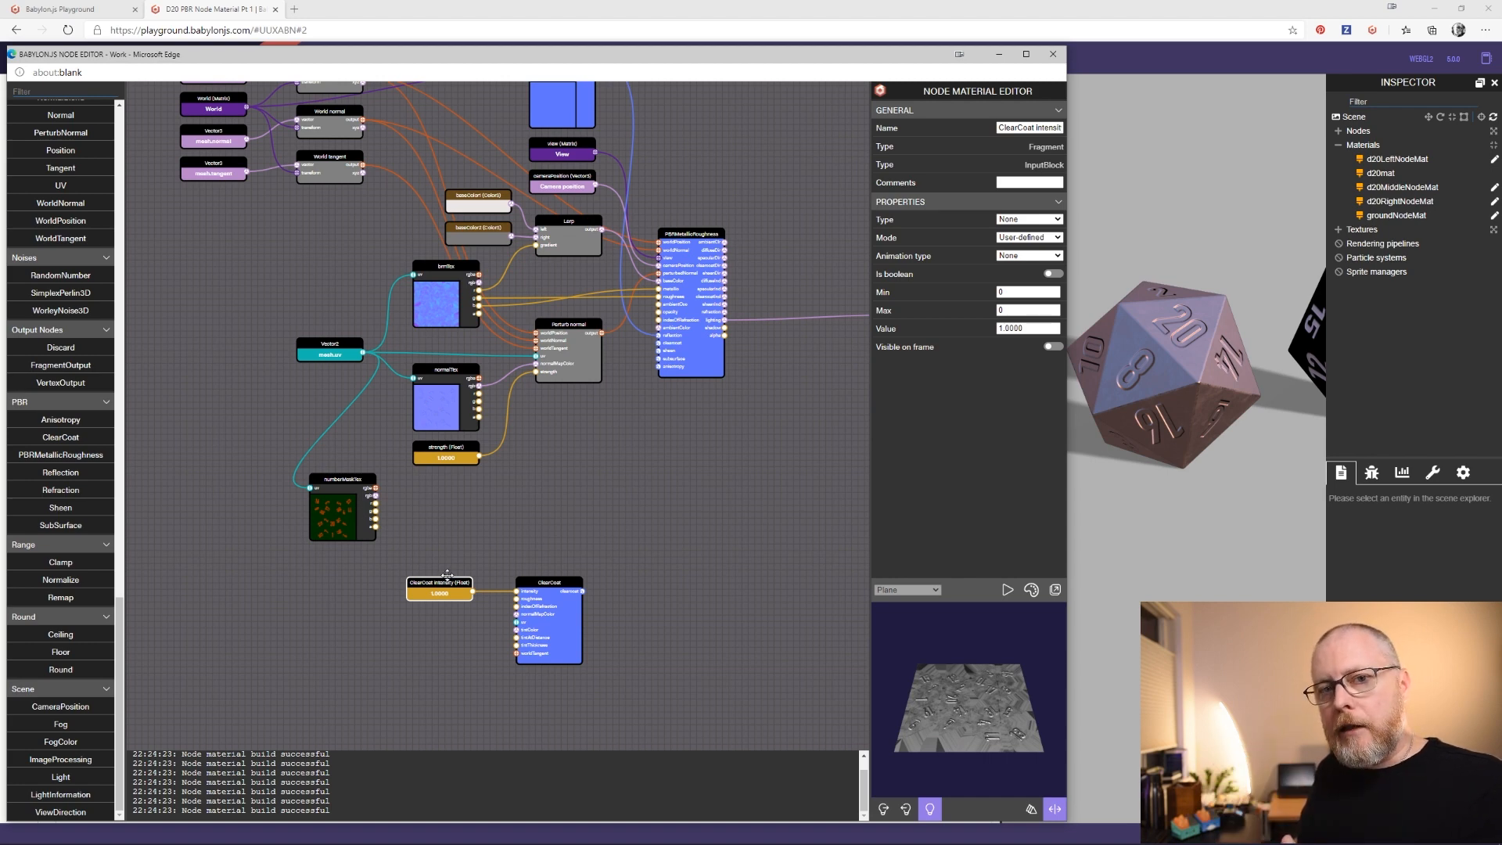
{"action": "left_click_drag", "start_coordinate": [443, 587], "coordinate": [411, 586]}
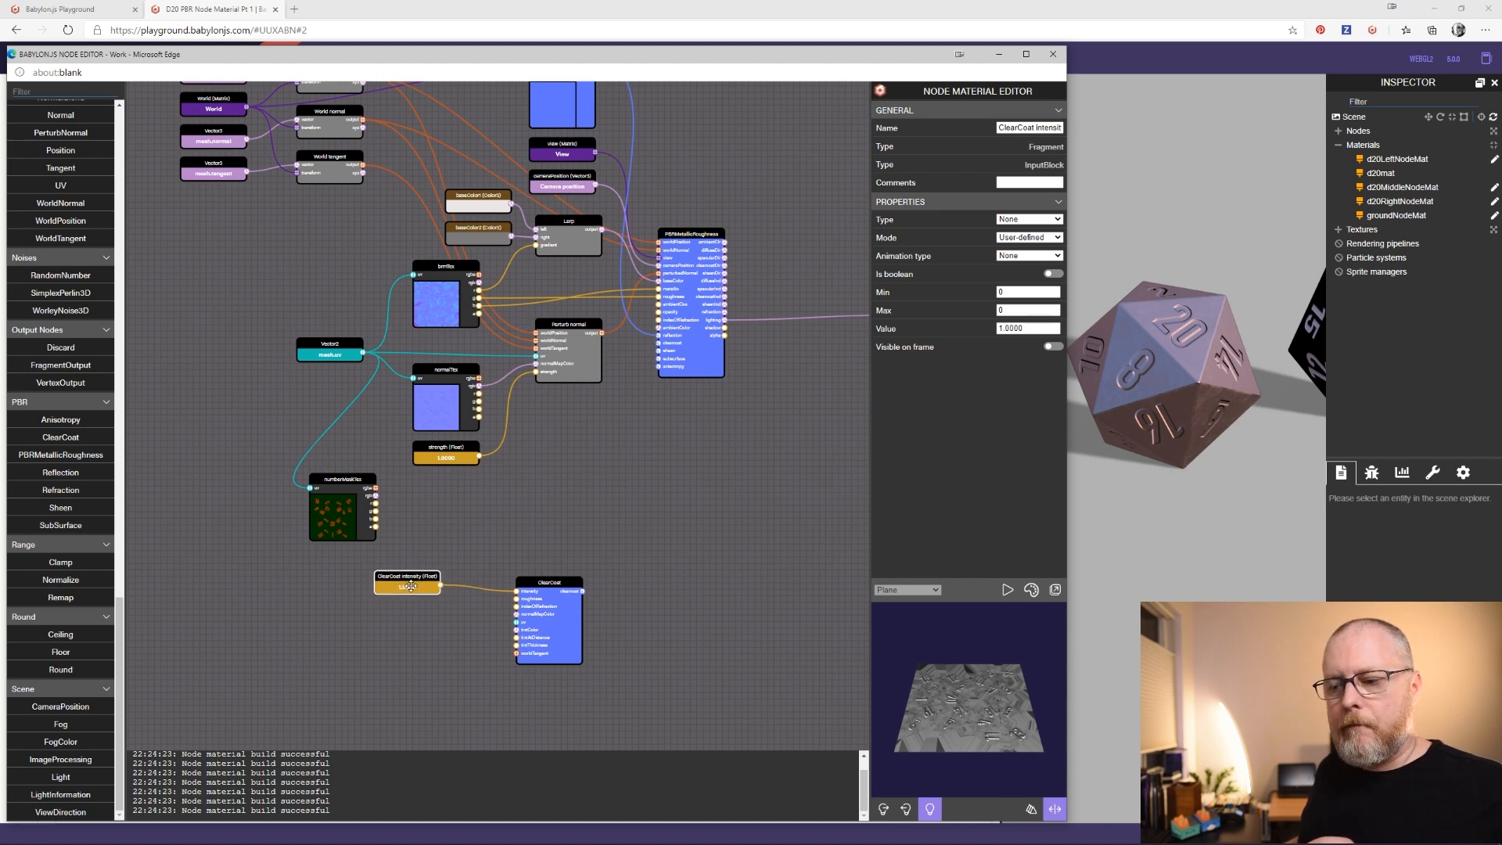
{"action": "left_click_drag", "start_coordinate": [550, 583], "coordinate": [564, 571]}
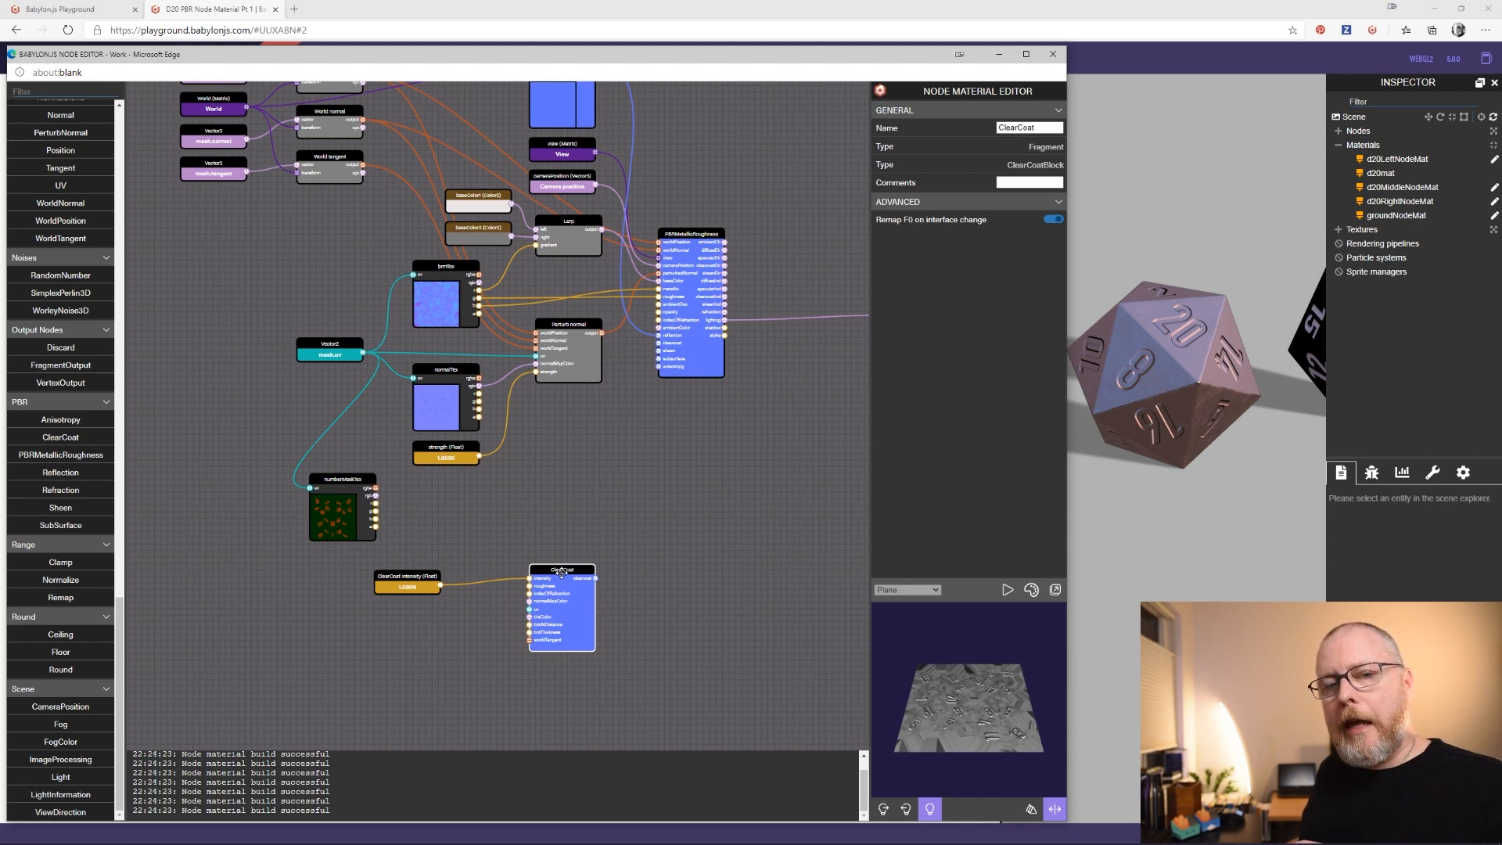
{"action": "left_click", "coordinate": [403, 588]}
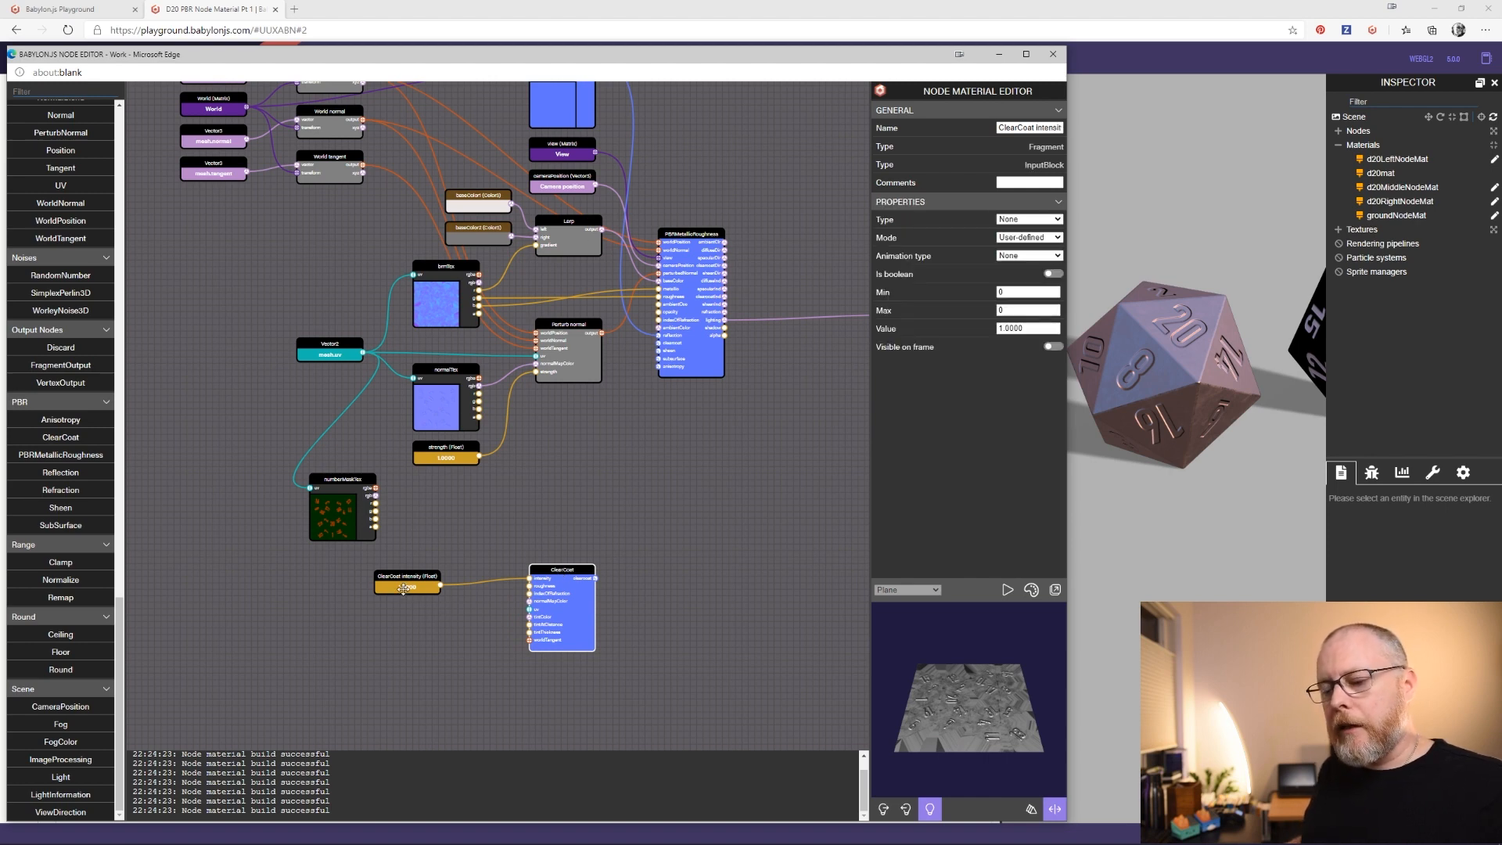
Set ClearCoat intensity to be visible in the inspector and add a Multiply node between it and the ClearCoat node
{"action": "left_click", "coordinate": [1036, 222]}
{"action": "left_click", "coordinate": [1029, 242]}
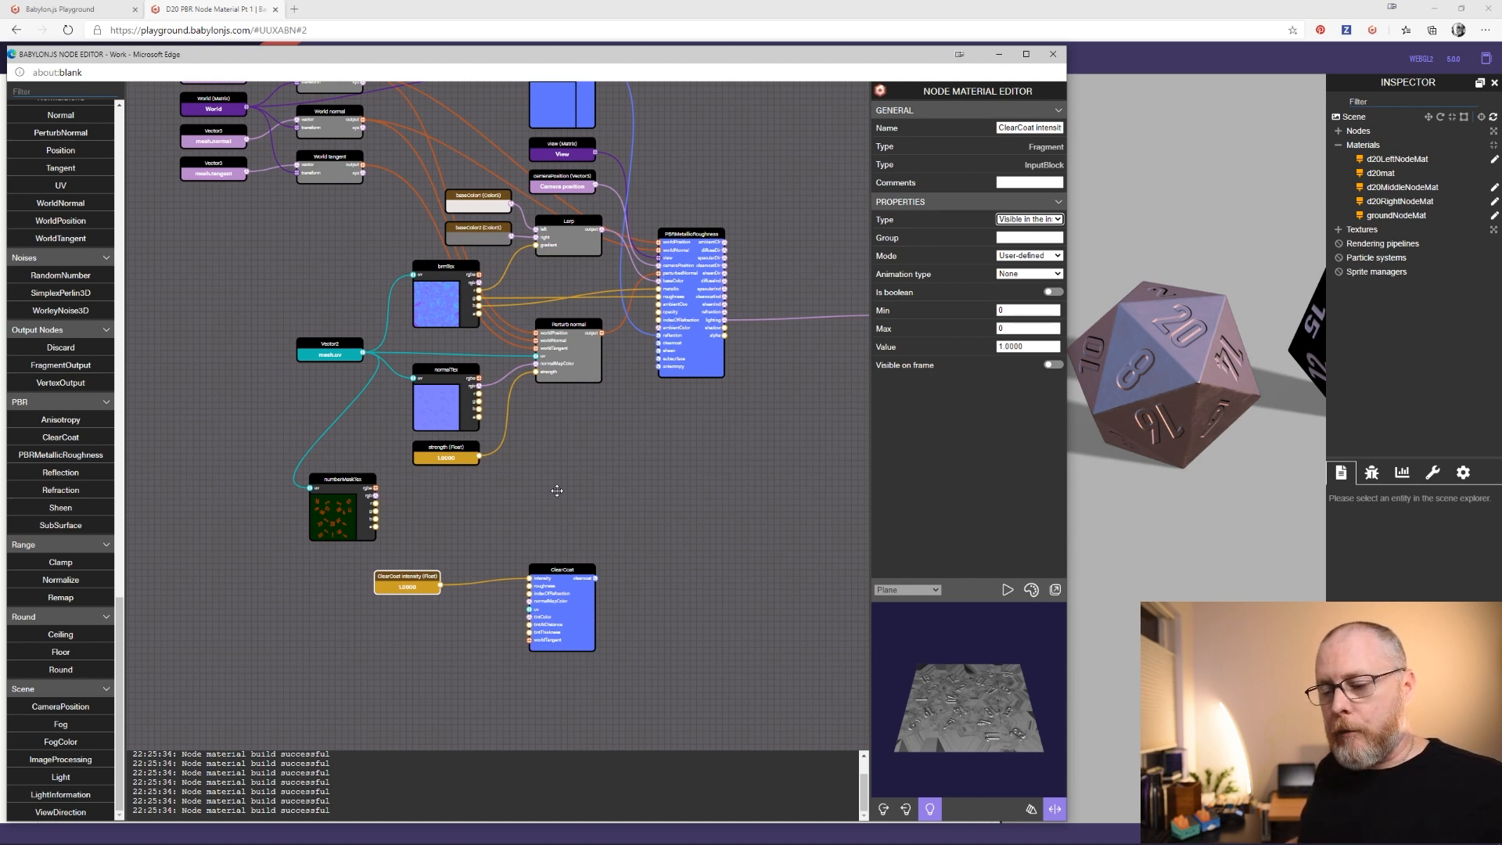
{"action": "scroll", "coordinate": [66, 371], "scroll_direction": "up", "scroll_amount": 15}
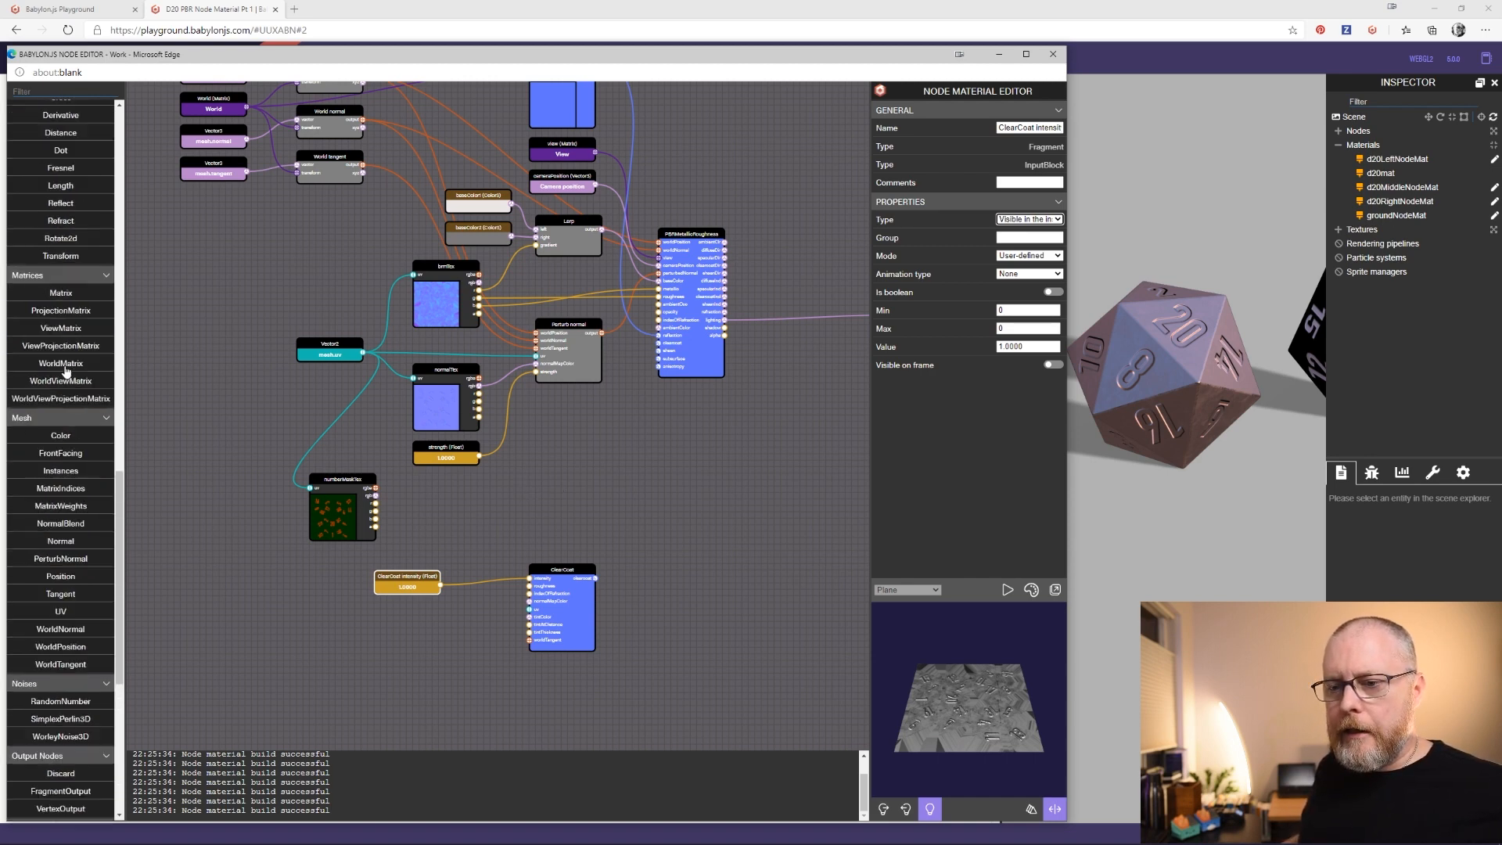
{"action": "scroll", "coordinate": [66, 371], "scroll_direction": "down", "scroll_amount": 5}
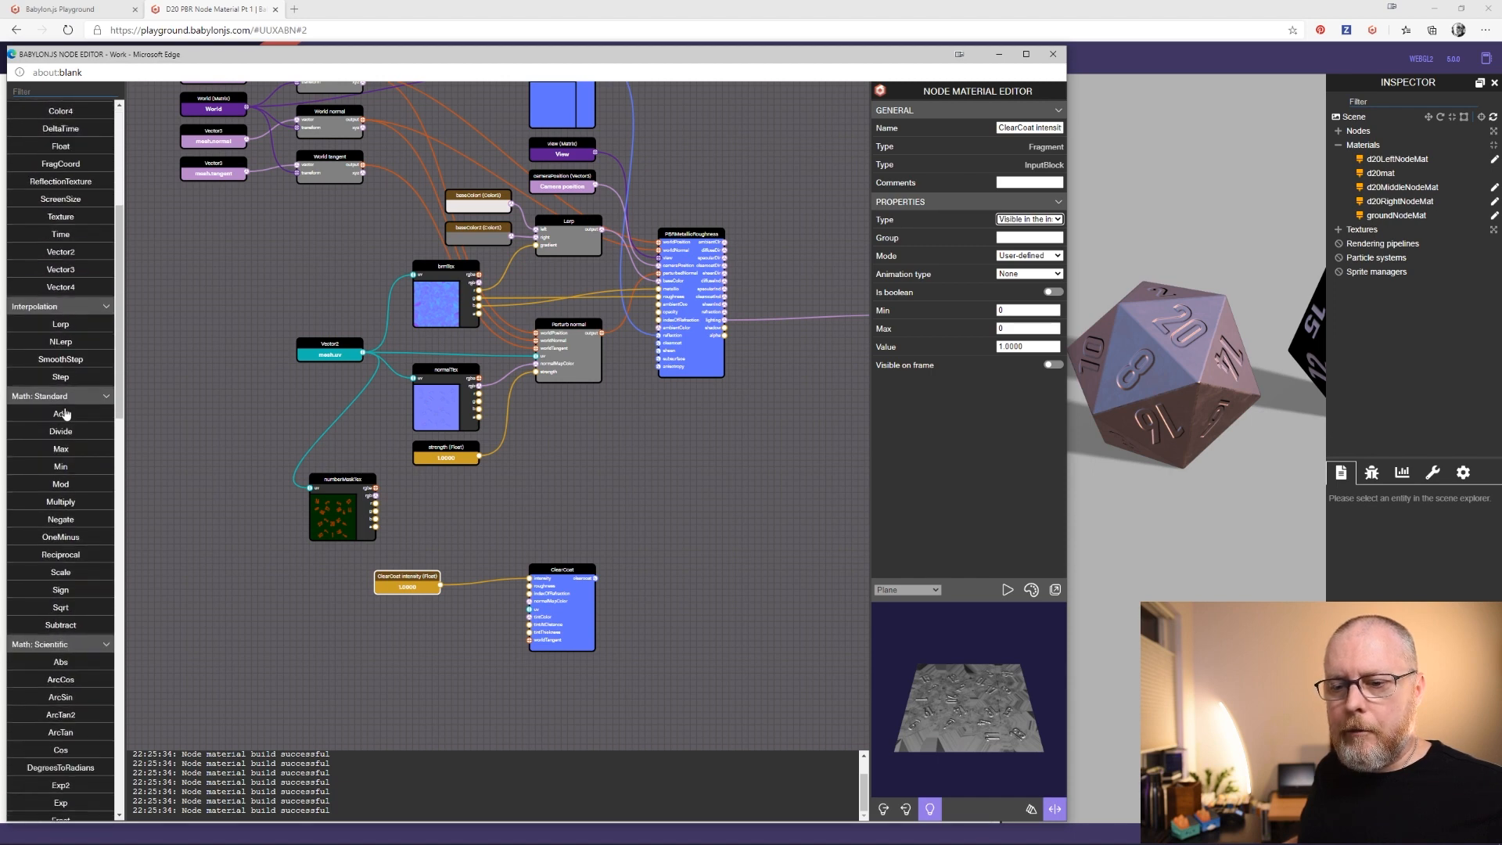
{"action": "left_click_drag", "start_coordinate": [64, 502], "coordinate": [490, 564]}
{"action": "left_click_drag", "start_coordinate": [402, 579], "coordinate": [356, 583]}
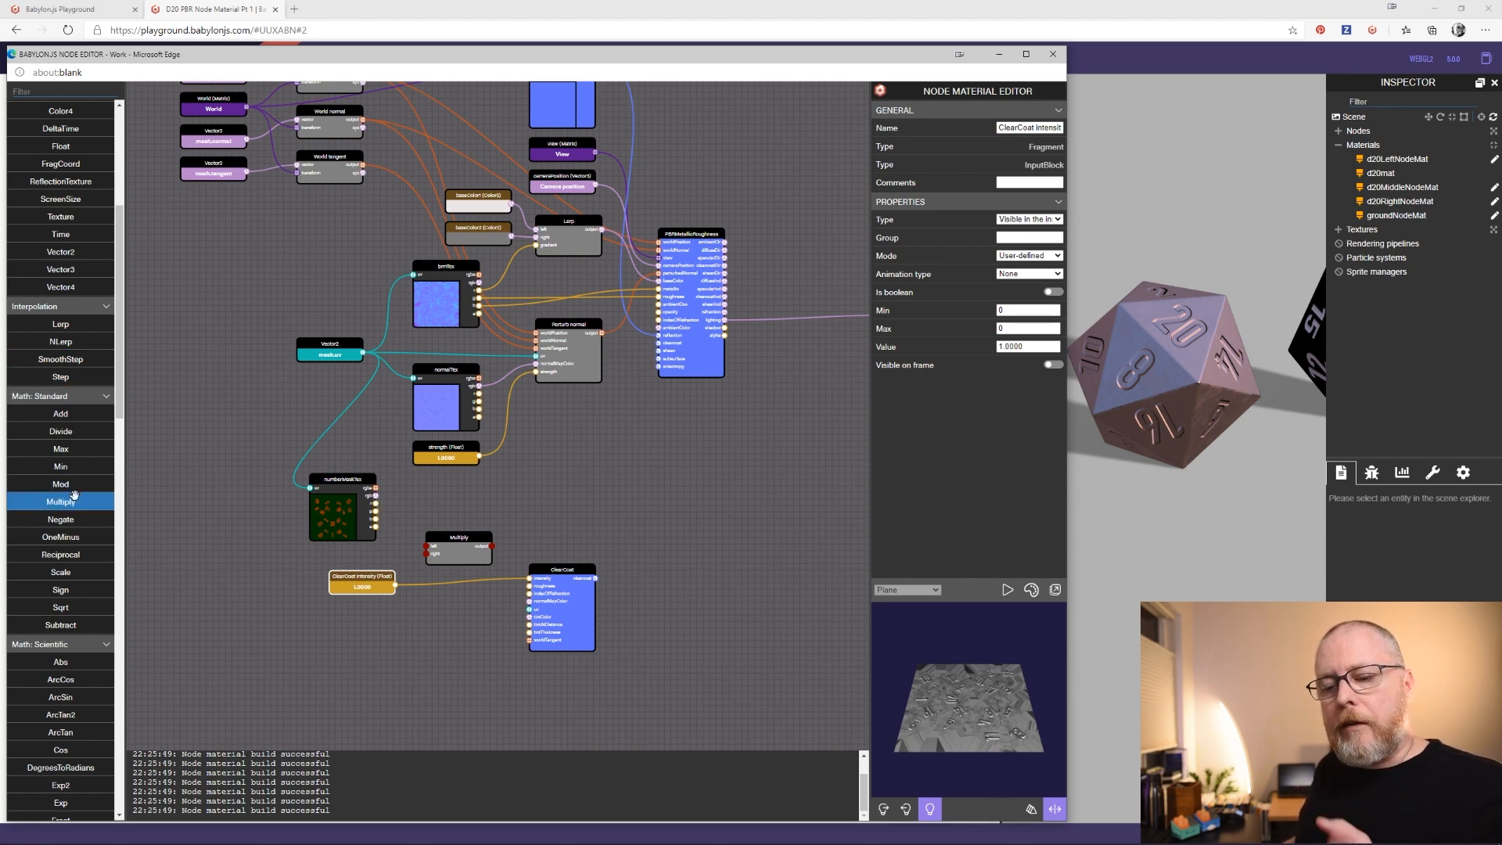
Invert the numberMaskTex channel with a OneMinus node, multiply it by ClearCoat intensity, and feed the product into ClearCoat's intensity
{"action": "left_click_drag", "start_coordinate": [66, 536], "coordinate": [414, 500]}
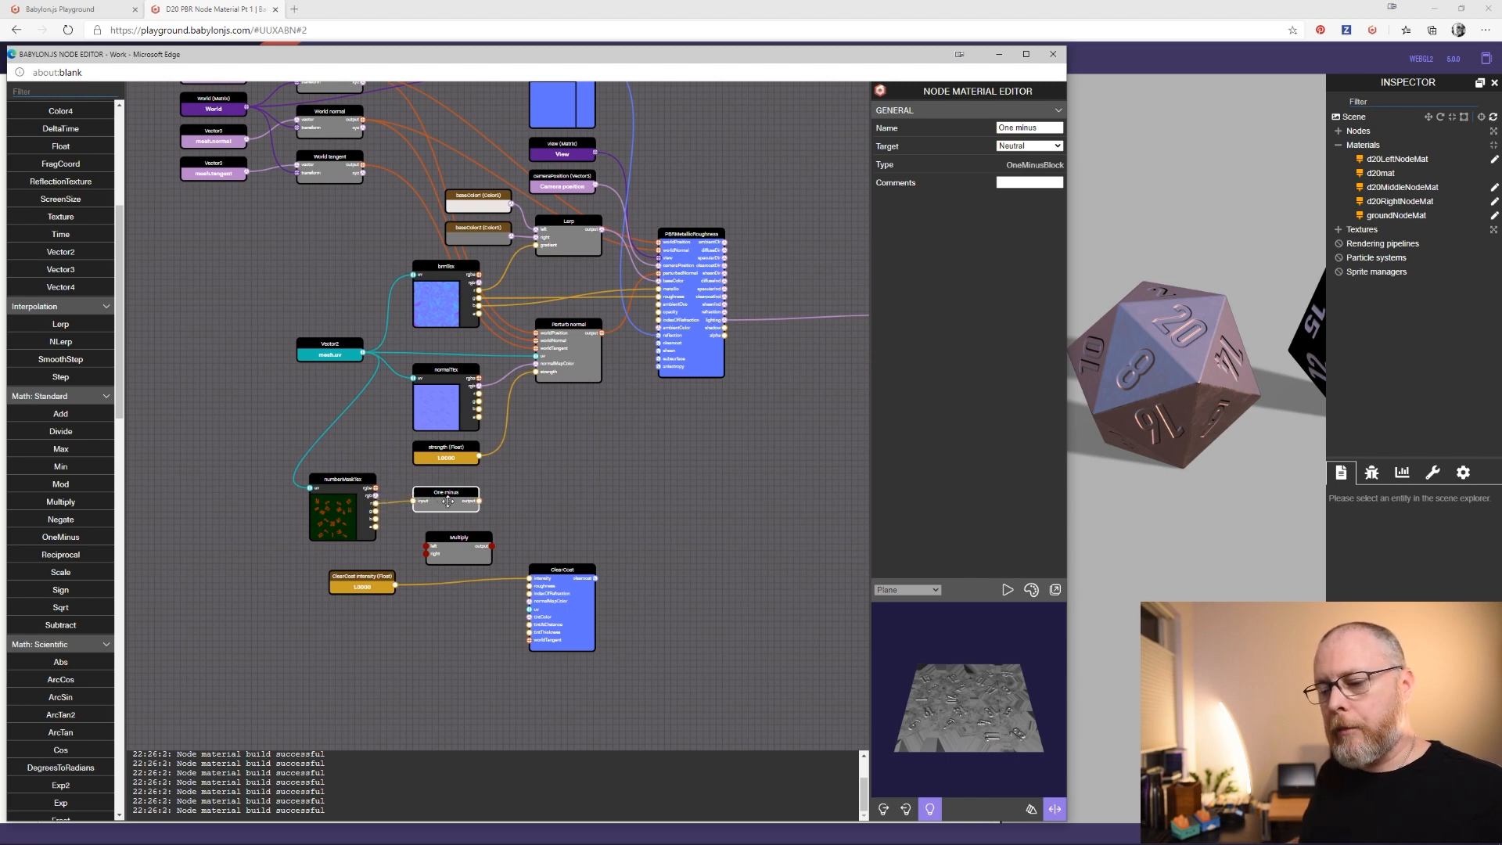
{"action": "left_click_drag", "start_coordinate": [462, 553], "coordinate": [546, 527]}
{"action": "left_click_drag", "start_coordinate": [452, 498], "coordinate": [510, 520]}
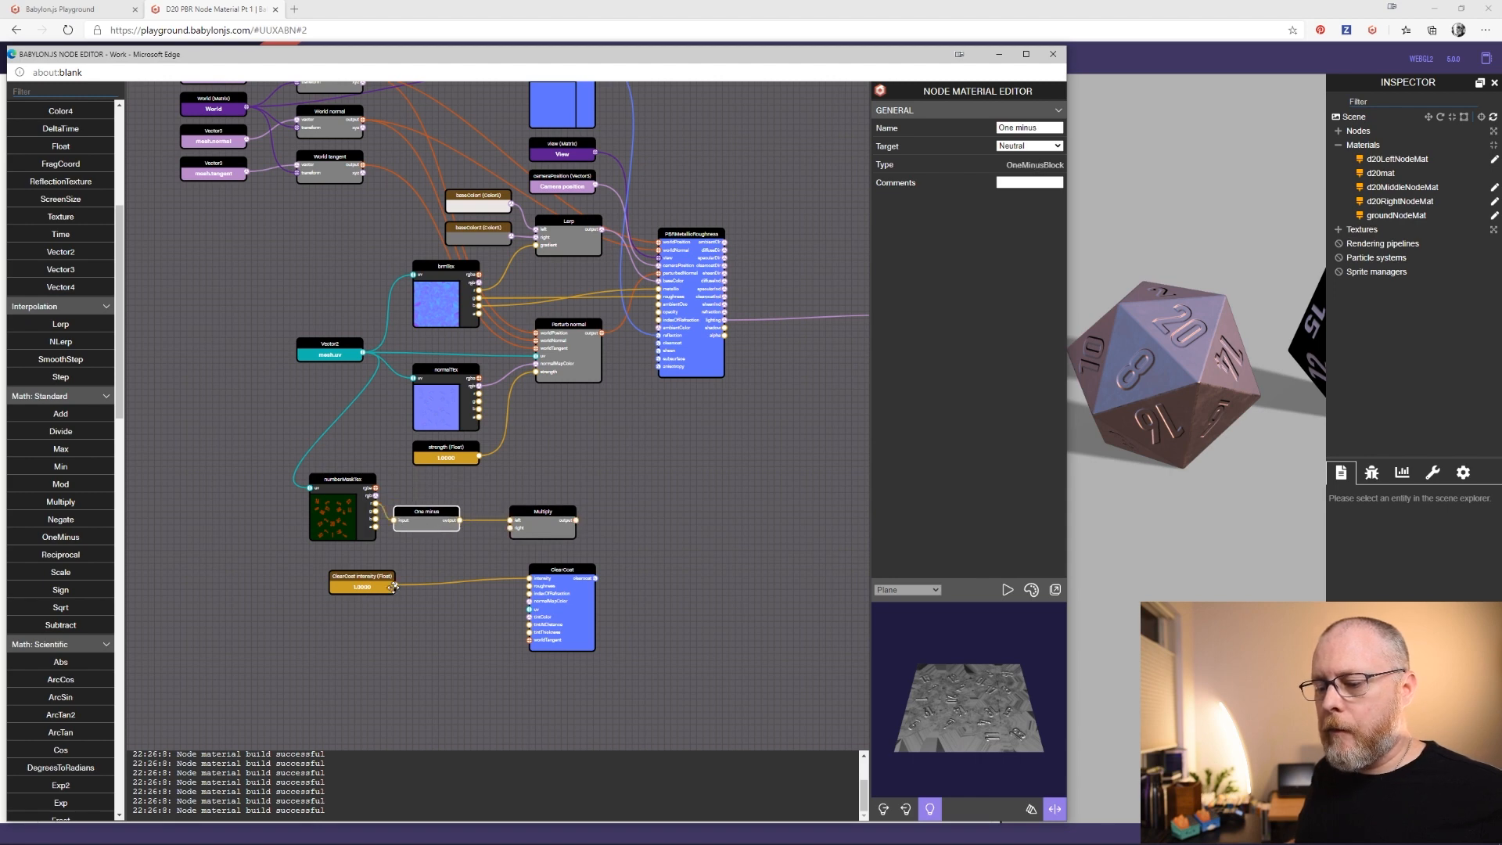
{"action": "left_click_drag", "start_coordinate": [396, 583], "coordinate": [504, 542]}
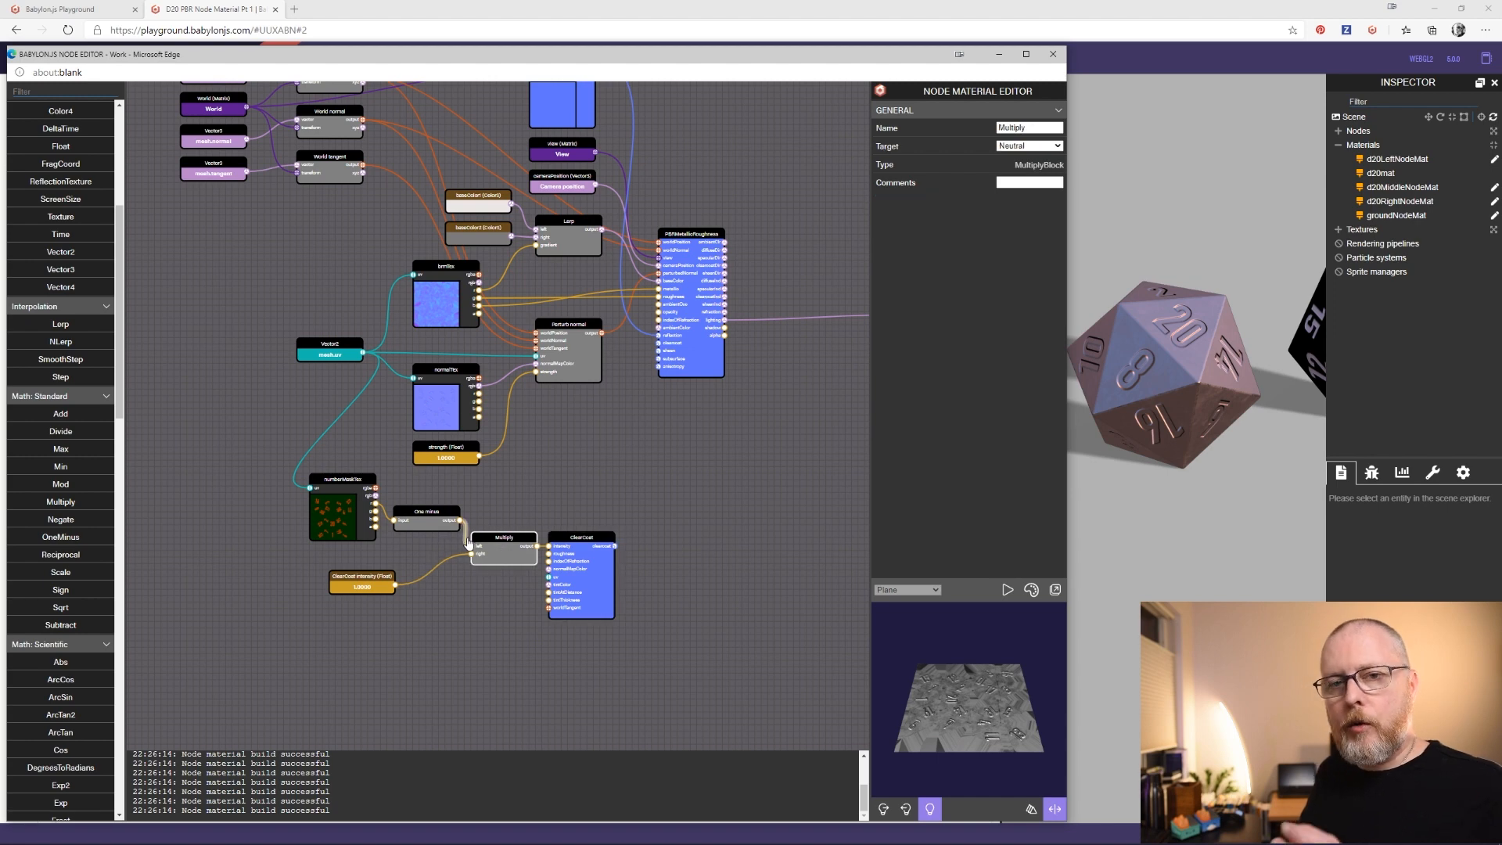
{"action": "left_click_drag", "start_coordinate": [505, 553], "coordinate": [428, 516]}
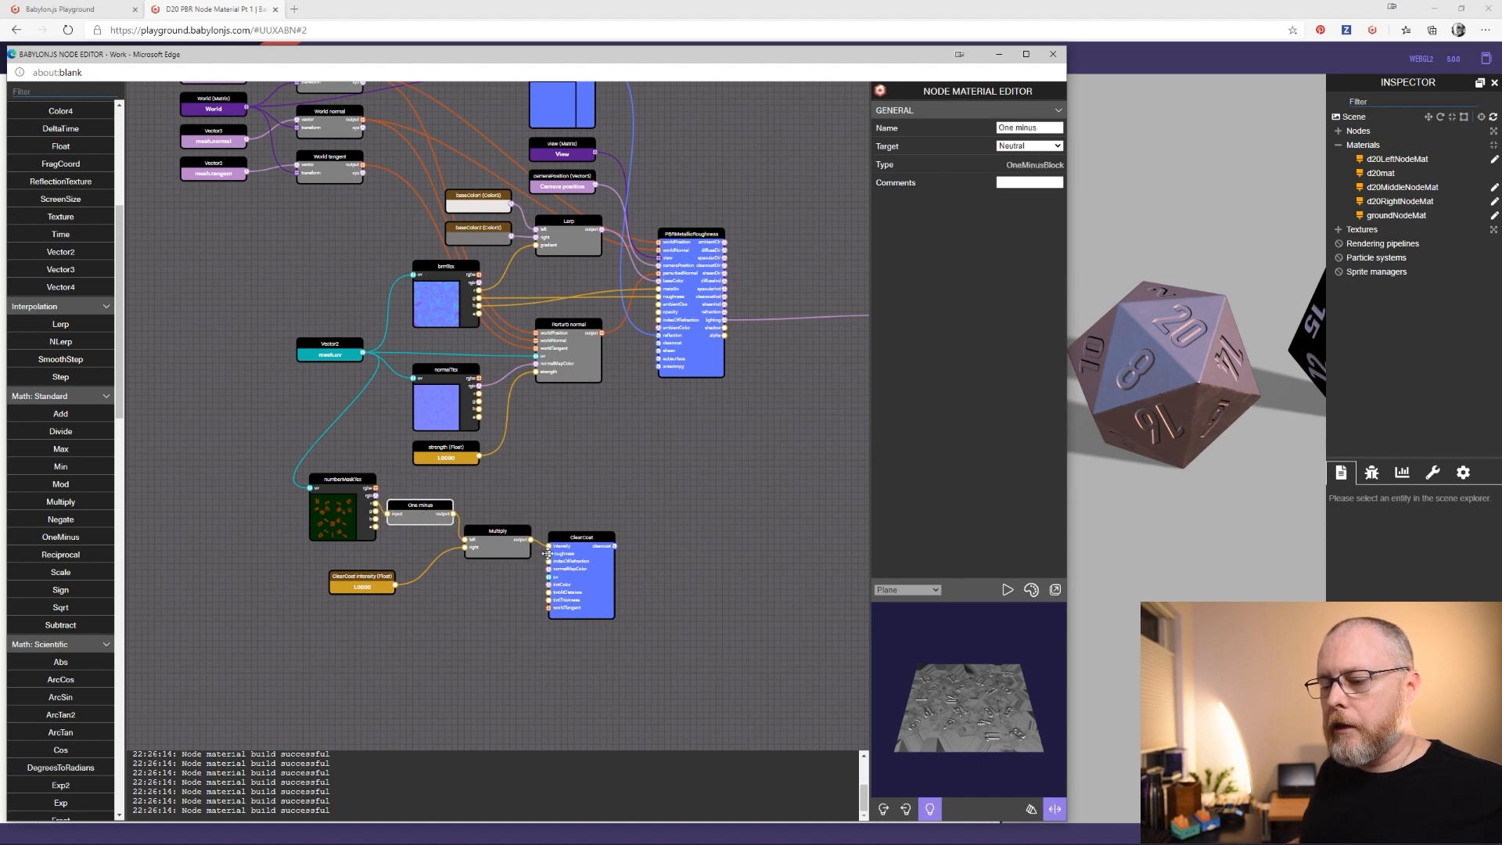
Add a Float node on ClearCoat's roughness input, place it below Multiply, and set its value to 0.05
{"action": "left_click_drag", "start_coordinate": [549, 553], "coordinate": [515, 584]}
{"action": "left_click", "coordinate": [496, 585]}
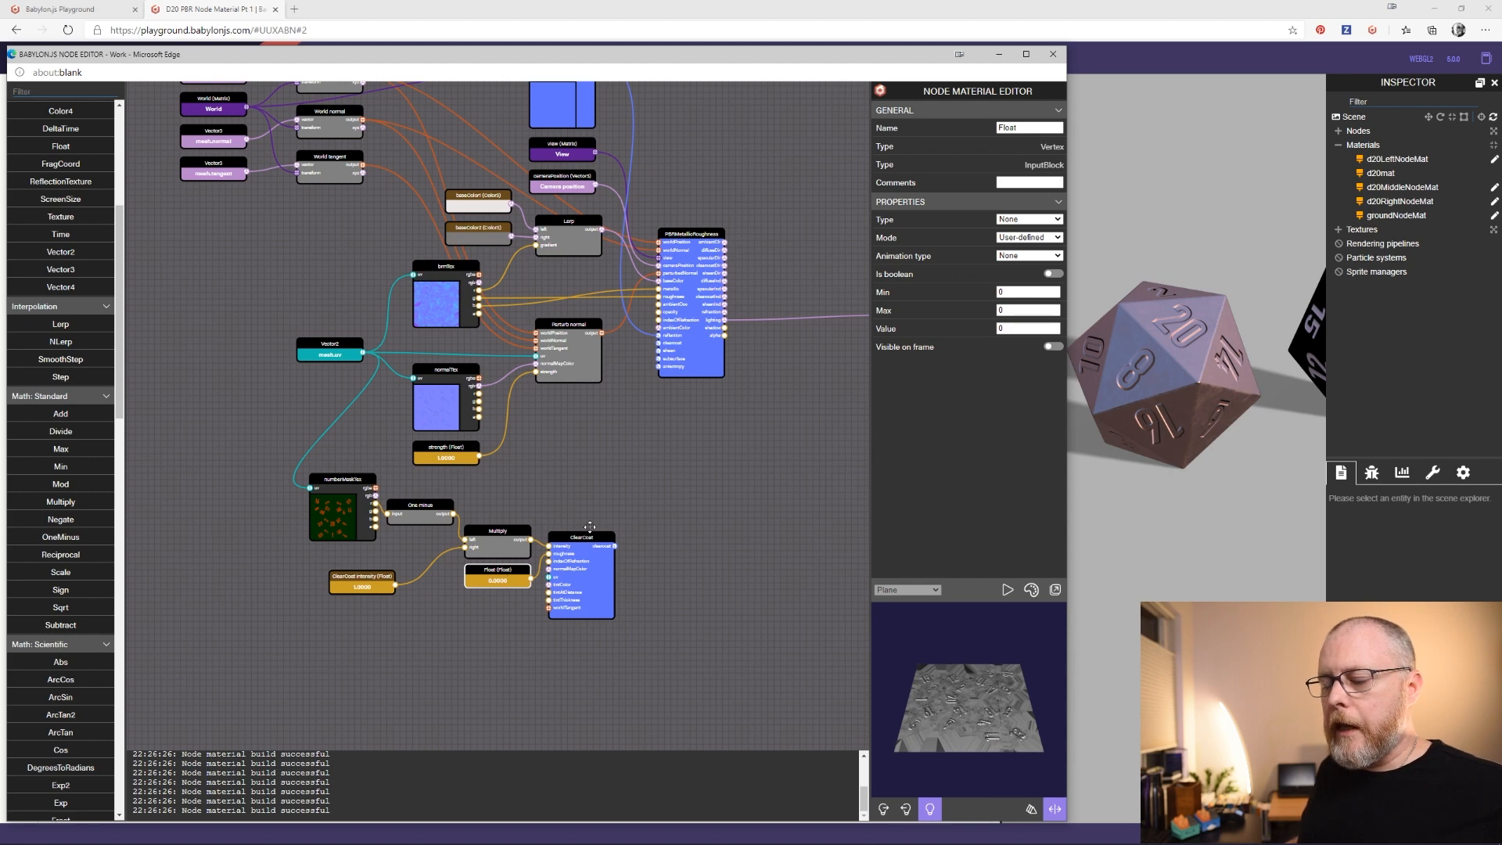
{"action": "left_click", "coordinate": [1014, 329]}
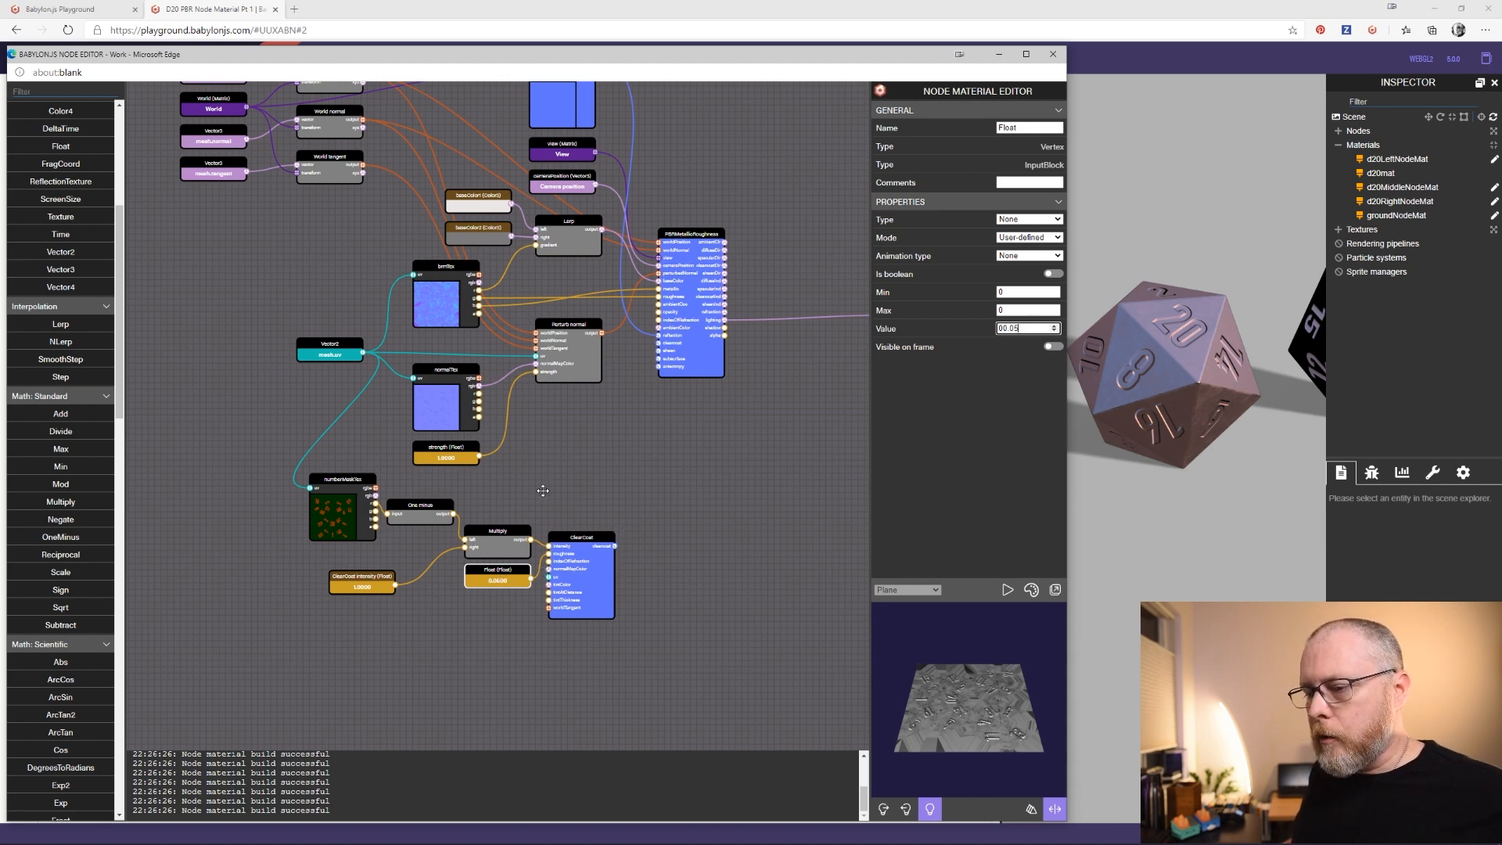
{"action": "key", "text": "Return"}
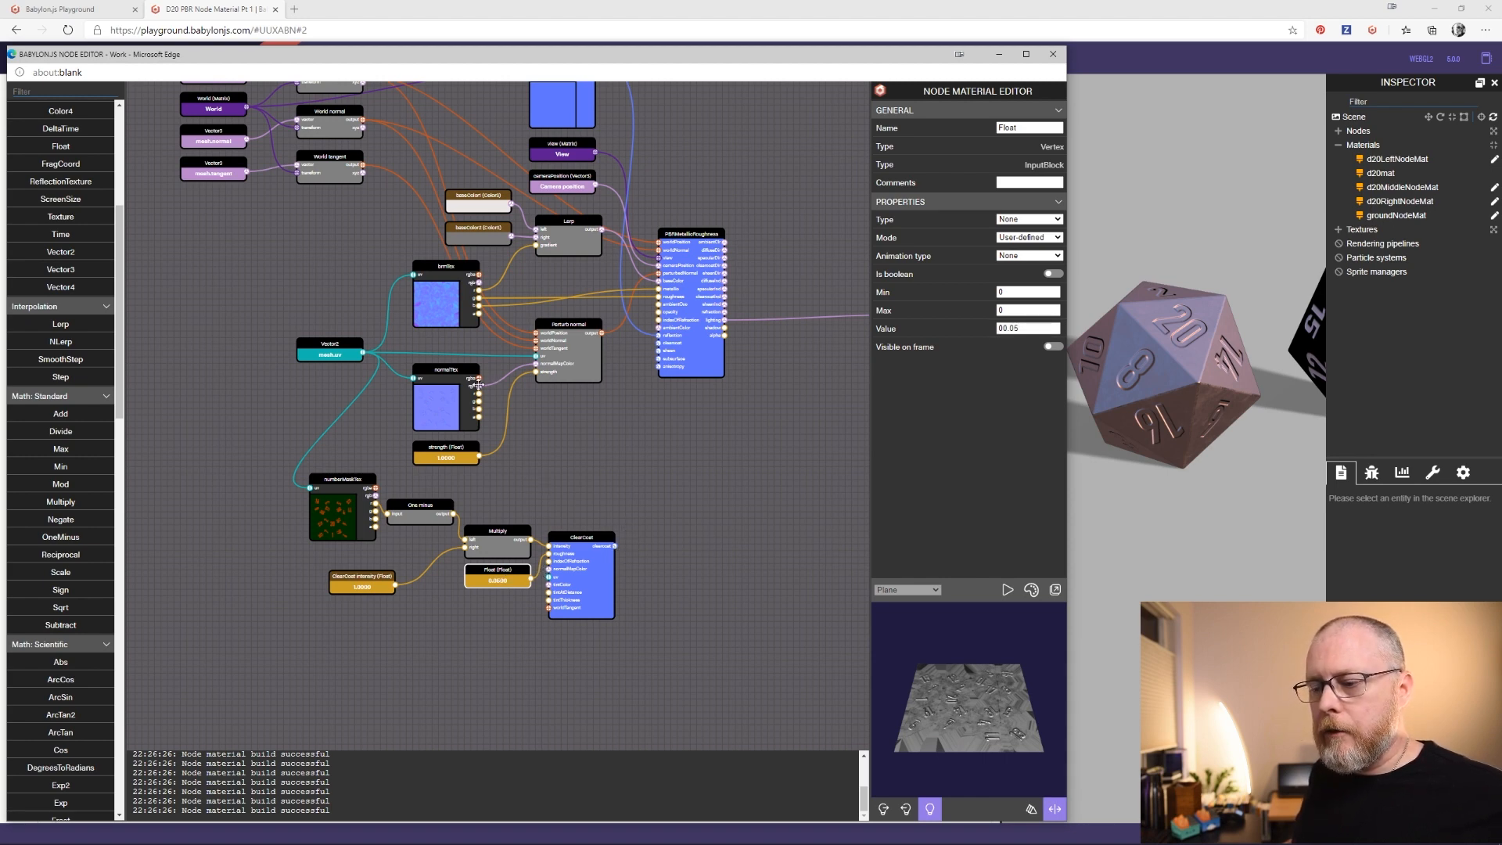
Connect normalTex rgb and mesh UV to ClearCoat's normalMapColor and uv inputs, and ClearCoat's output to PBRMetallicRoughness clearcoat
{"action": "left_click_drag", "start_coordinate": [478, 385], "coordinate": [548, 569]}
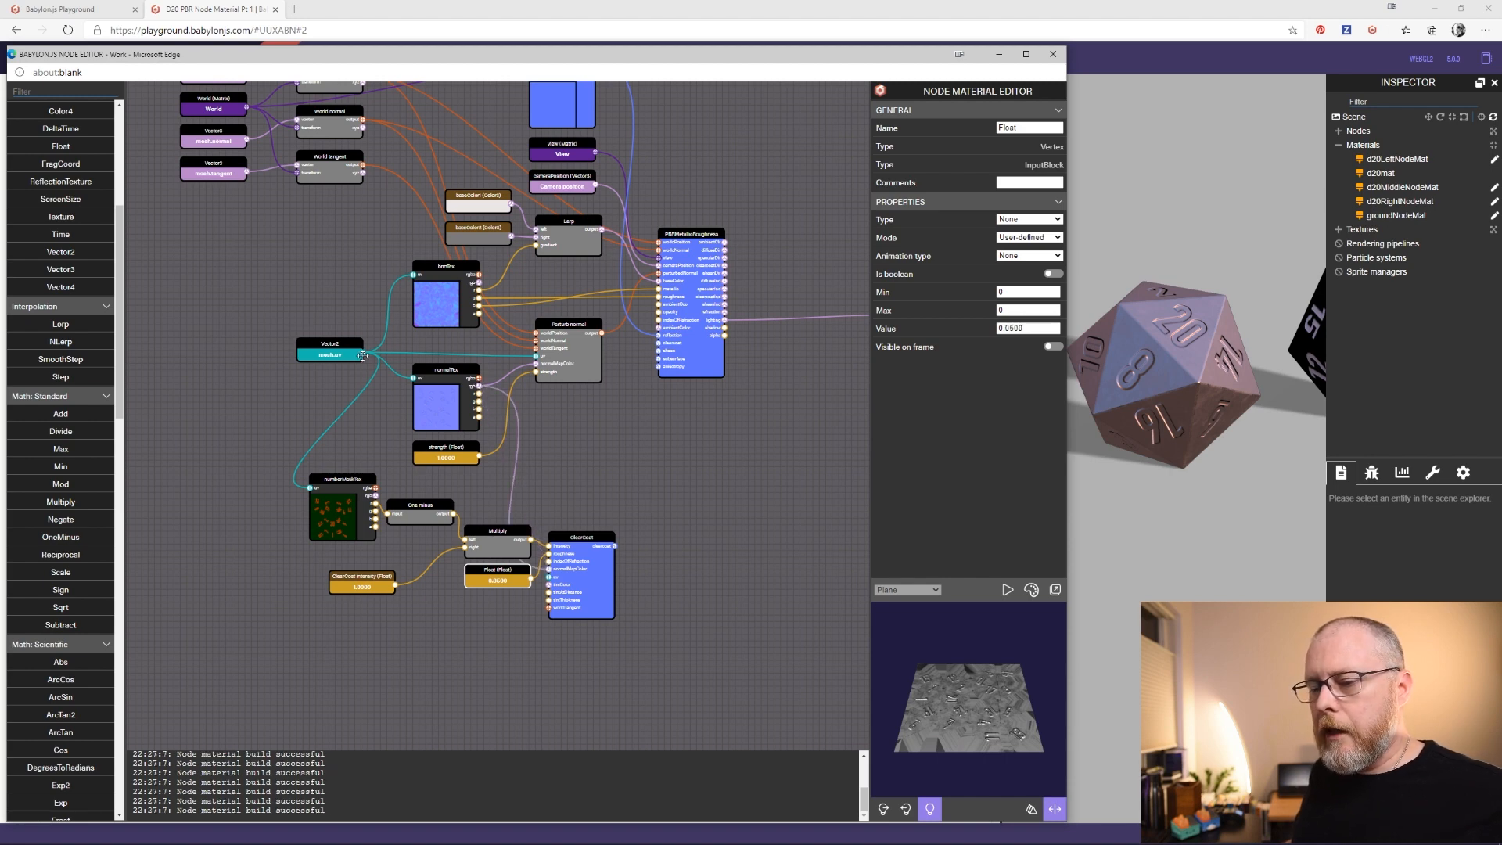
{"action": "left_click_drag", "start_coordinate": [365, 352], "coordinate": [547, 577]}
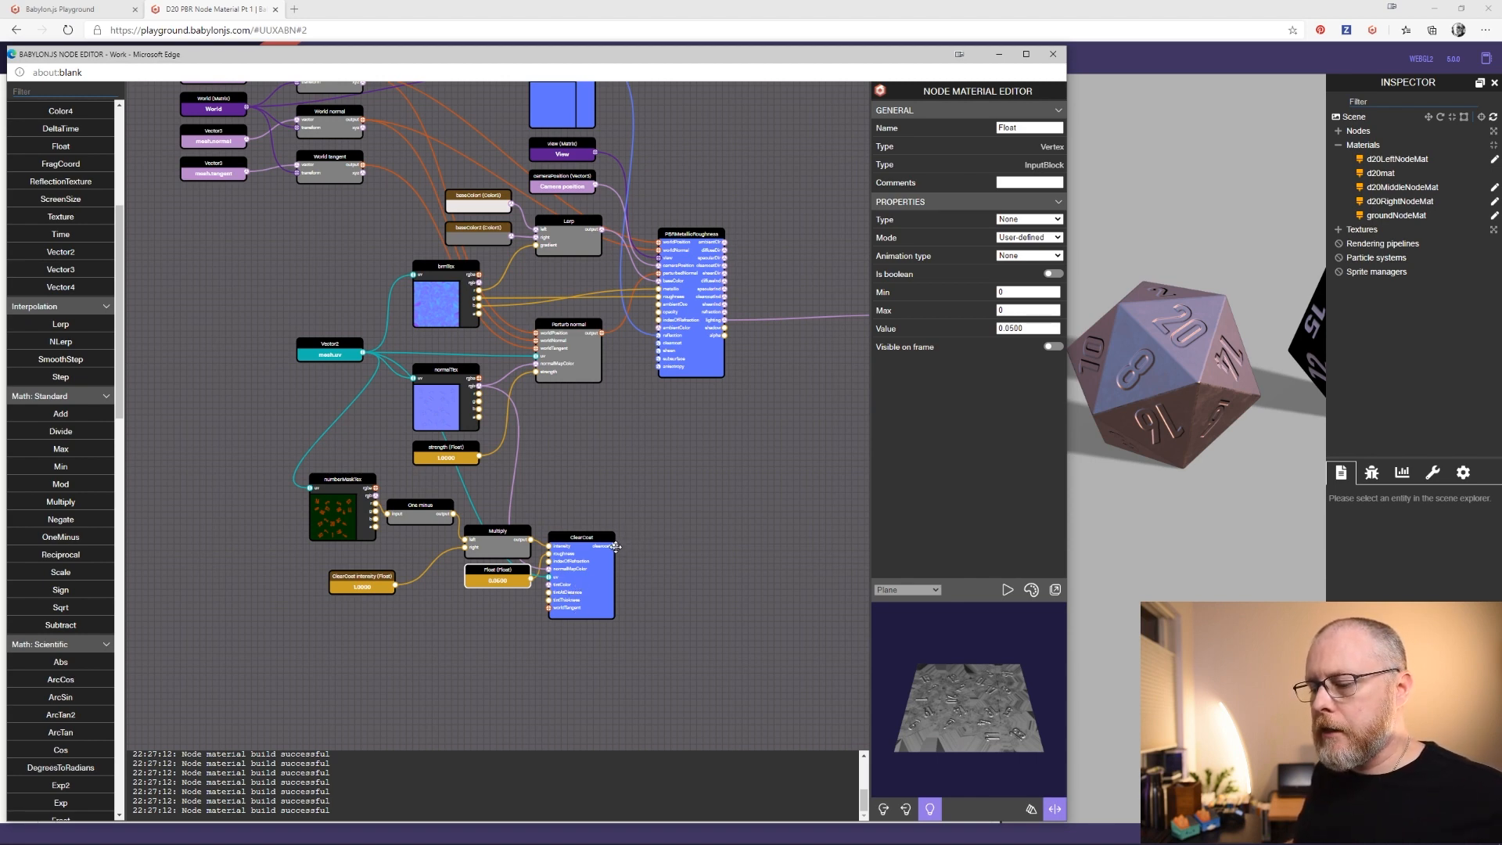
{"action": "left_click_drag", "start_coordinate": [643, 512], "coordinate": [659, 344]}
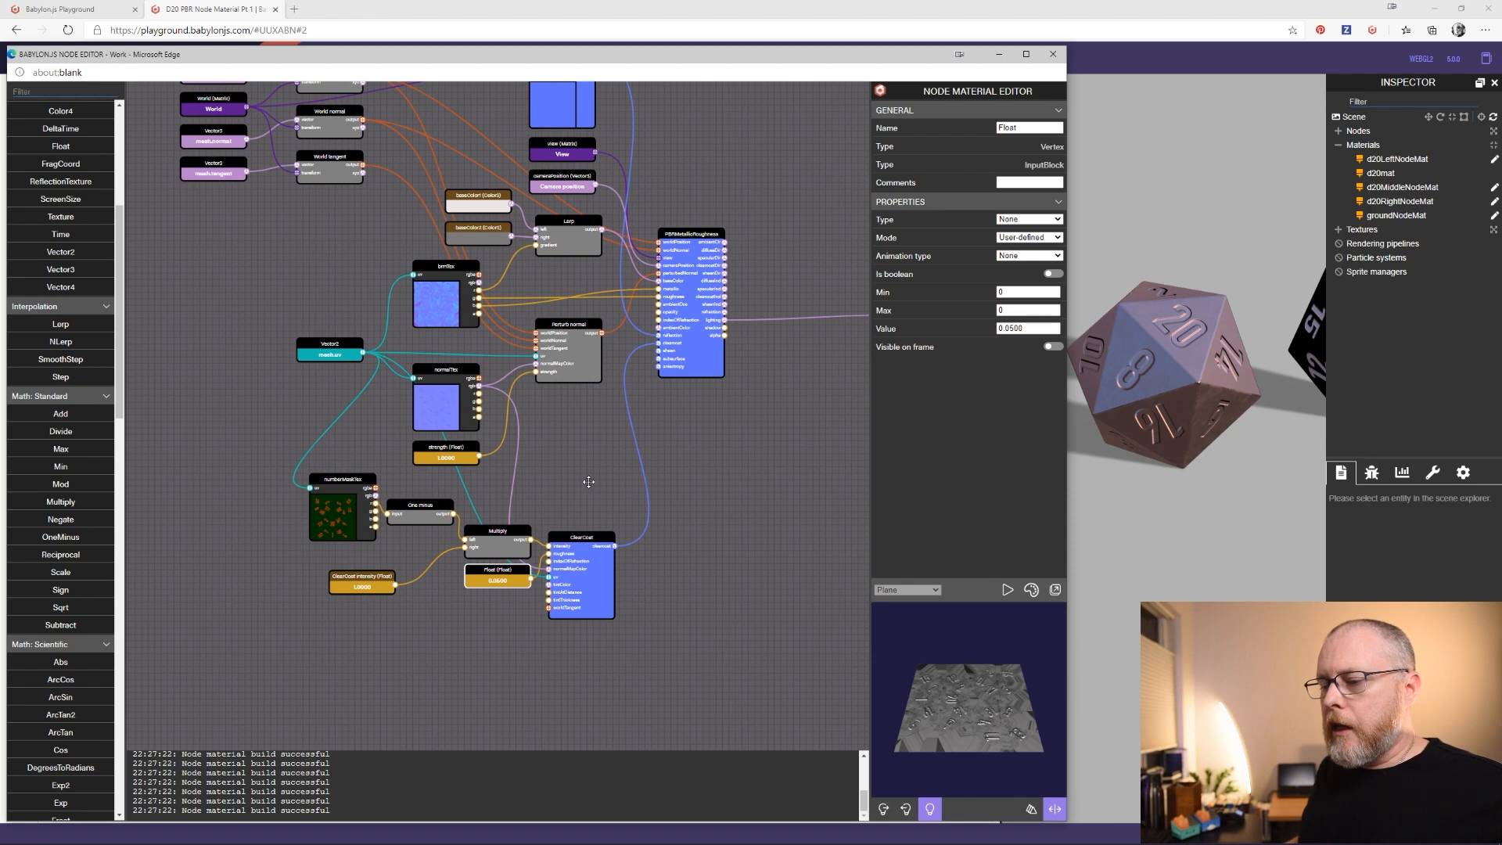
Move FragmentOutput farther from PBRMetallicRoughness and stack three Add nodes vertically in the space between them
{"action": "left_click_drag", "start_coordinate": [710, 452], "coordinate": [616, 524]}
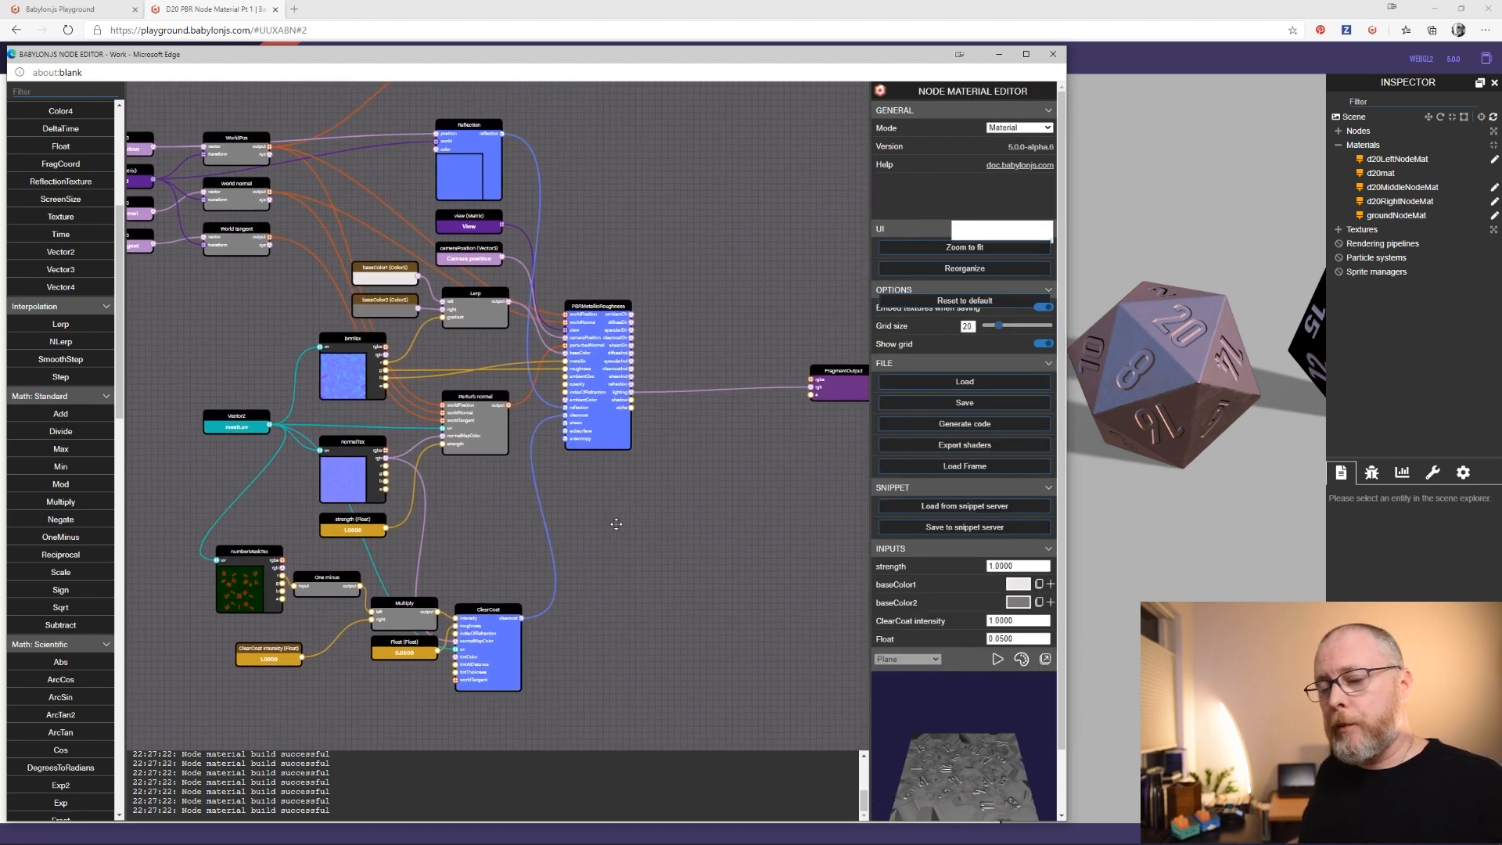
{"action": "left_click_drag", "start_coordinate": [672, 502], "coordinate": [614, 512]}
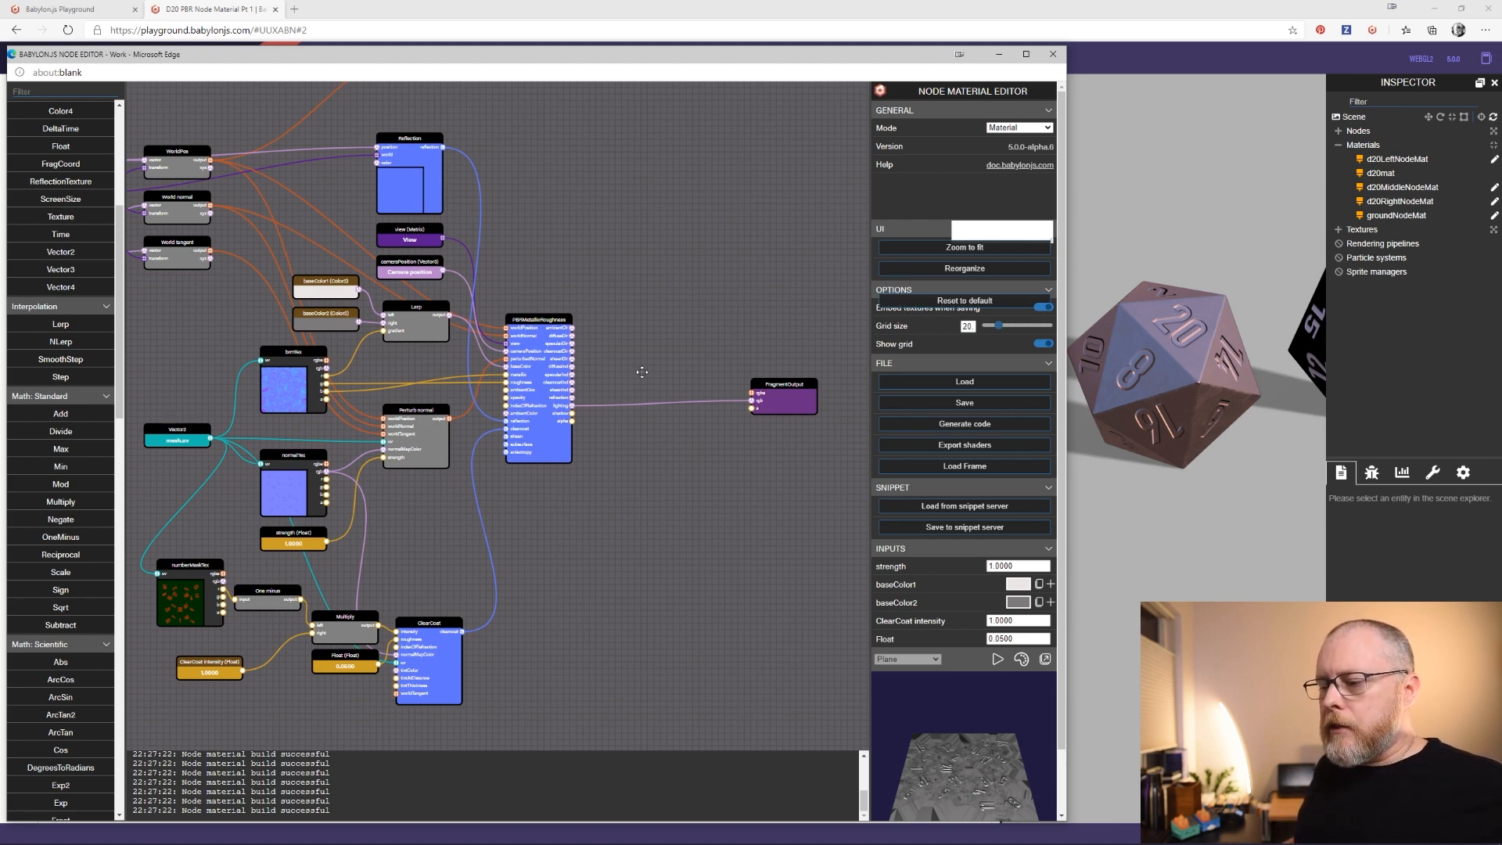
{"action": "left_click_drag", "start_coordinate": [630, 369], "coordinate": [519, 346]}
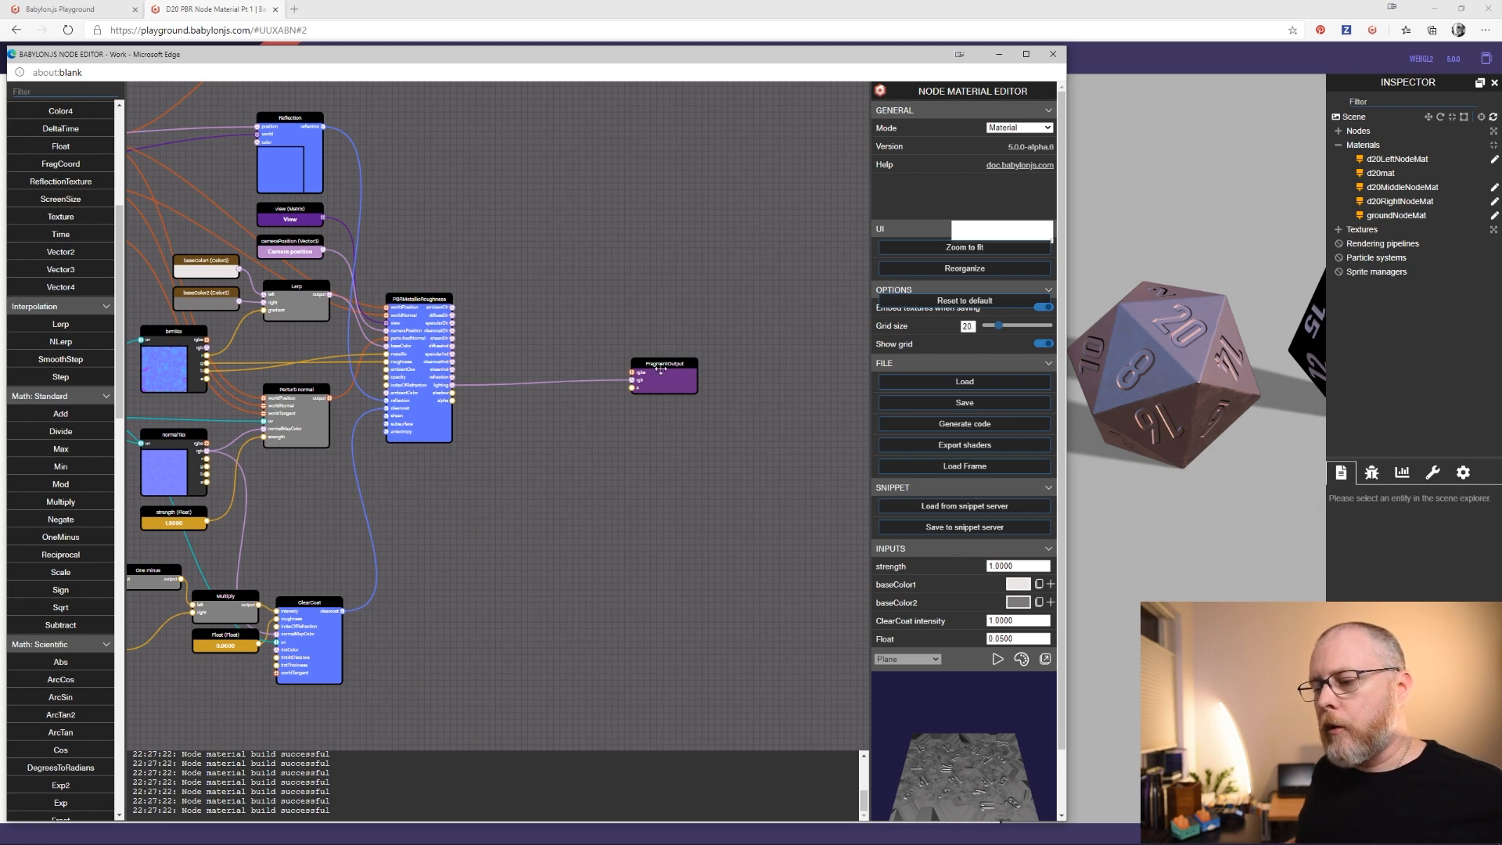
{"action": "left_click_drag", "start_coordinate": [661, 367], "coordinate": [778, 393]}
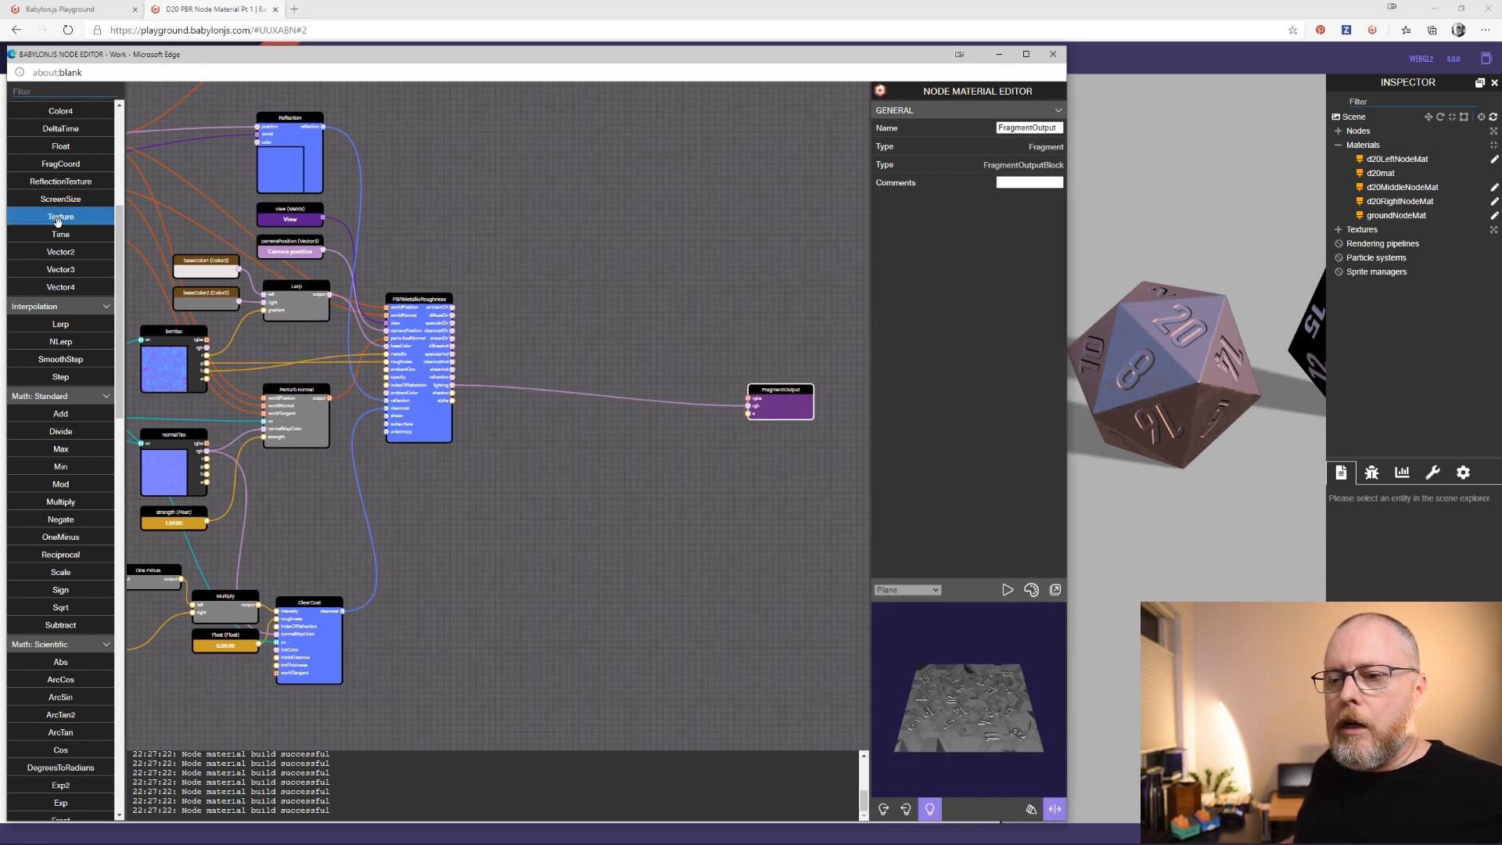
{"action": "scroll", "coordinate": [71, 223], "scroll_direction": "up", "scroll_amount": 5}
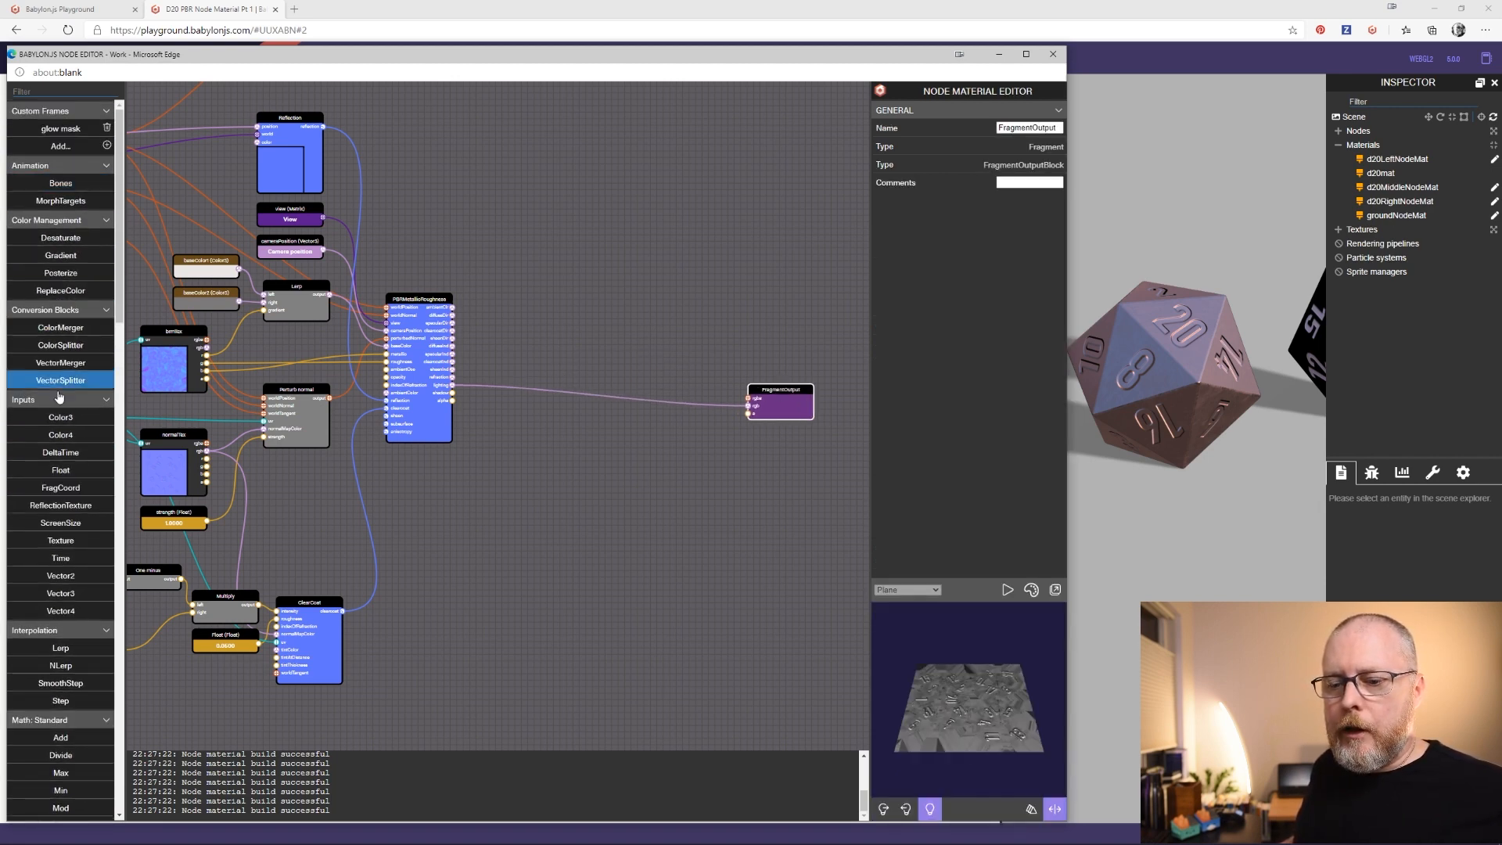
{"action": "scroll", "coordinate": [73, 595], "scroll_direction": "down", "scroll_amount": 3}
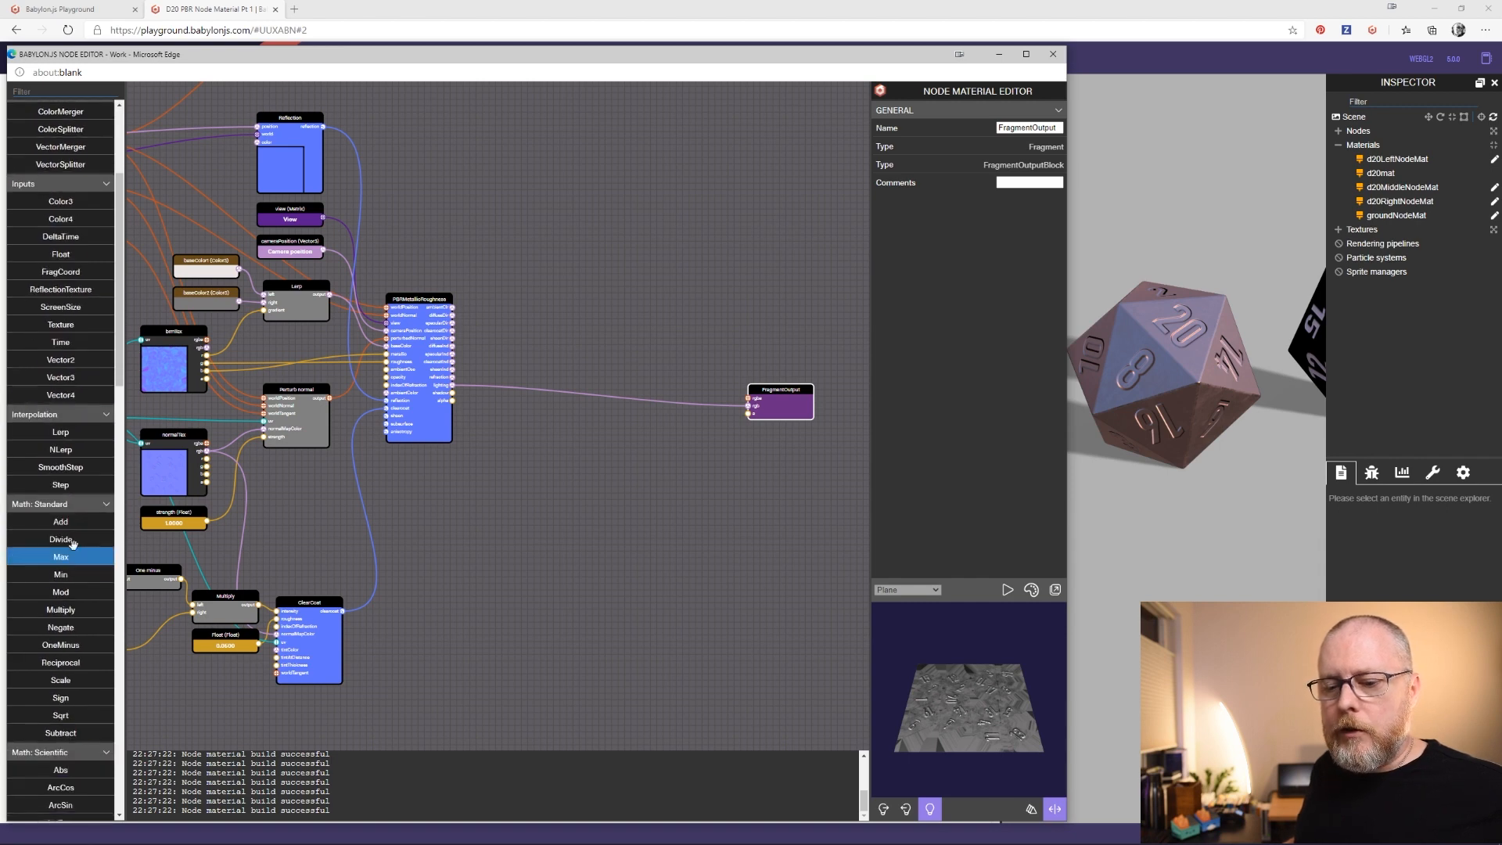
{"action": "left_click_drag", "start_coordinate": [66, 521], "coordinate": [576, 313]}
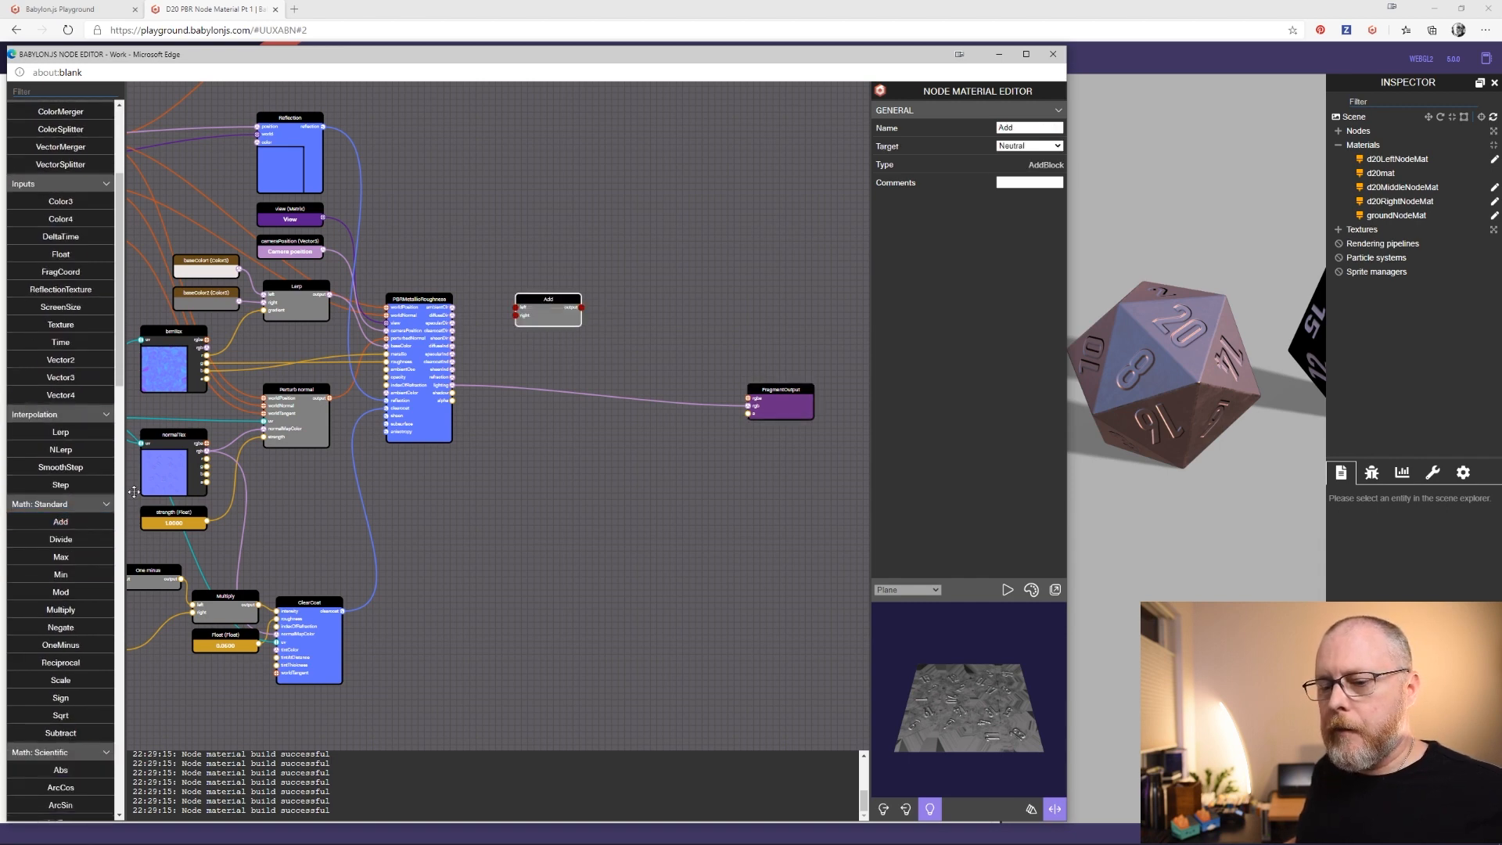
{"action": "left_click_drag", "start_coordinate": [79, 521], "coordinate": [533, 362]}
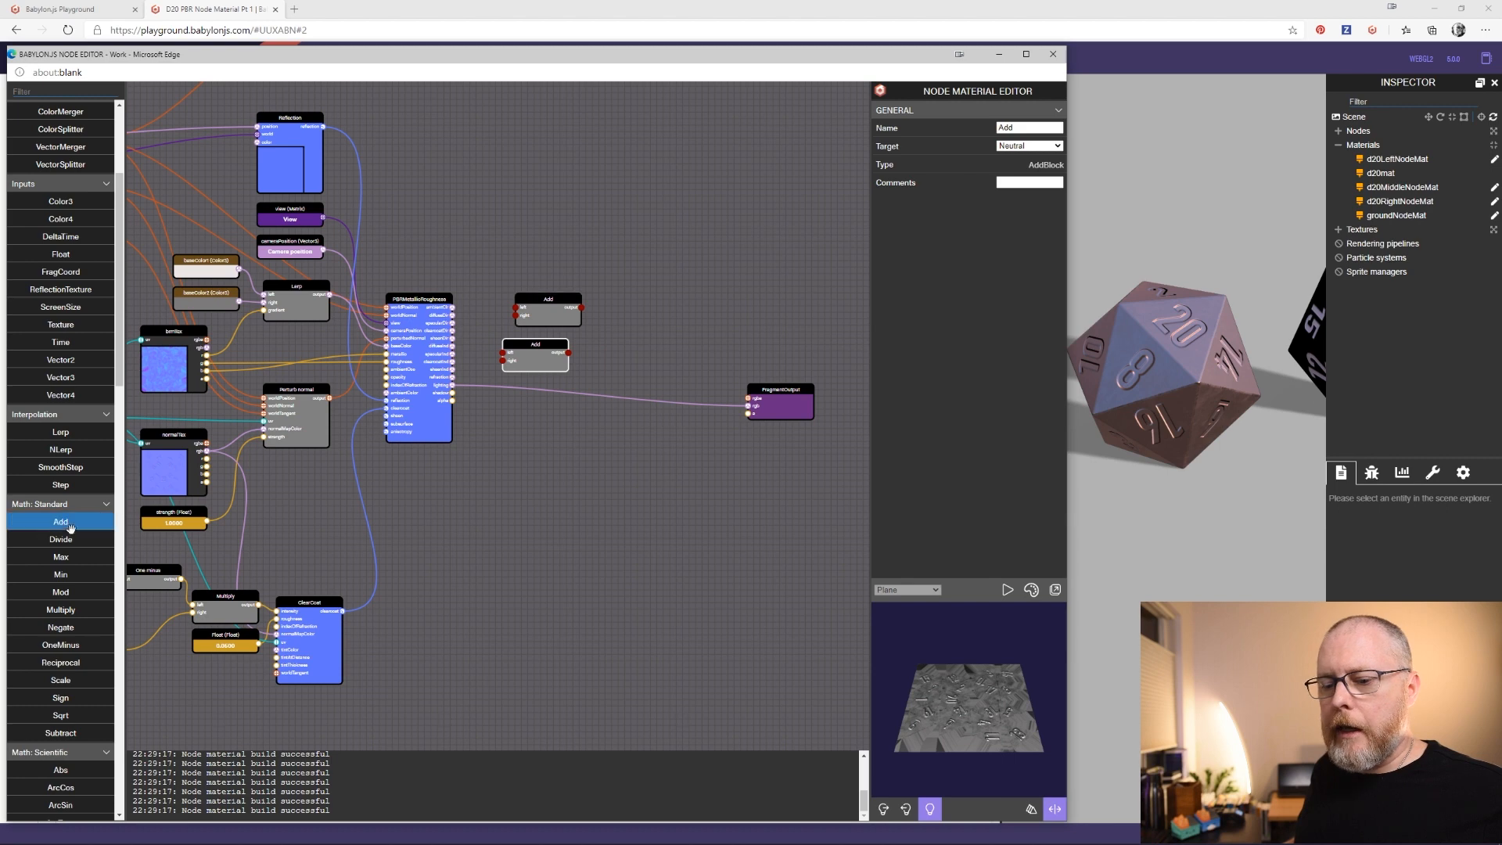
{"action": "left_click_drag", "start_coordinate": [67, 521], "coordinate": [535, 254]}
{"action": "left_click_drag", "start_coordinate": [551, 309], "coordinate": [526, 295]}
{"action": "mouse_move", "coordinate": [525, 356]}
{"action": "left_mouse_down"}
{"action": "mouse_move", "coordinate": [518, 330]}
{"action": "mouse_move", "coordinate": [510, 341]}
{"action": "mouse_move", "coordinate": [526, 341]}
{"action": "left_mouse_up"}
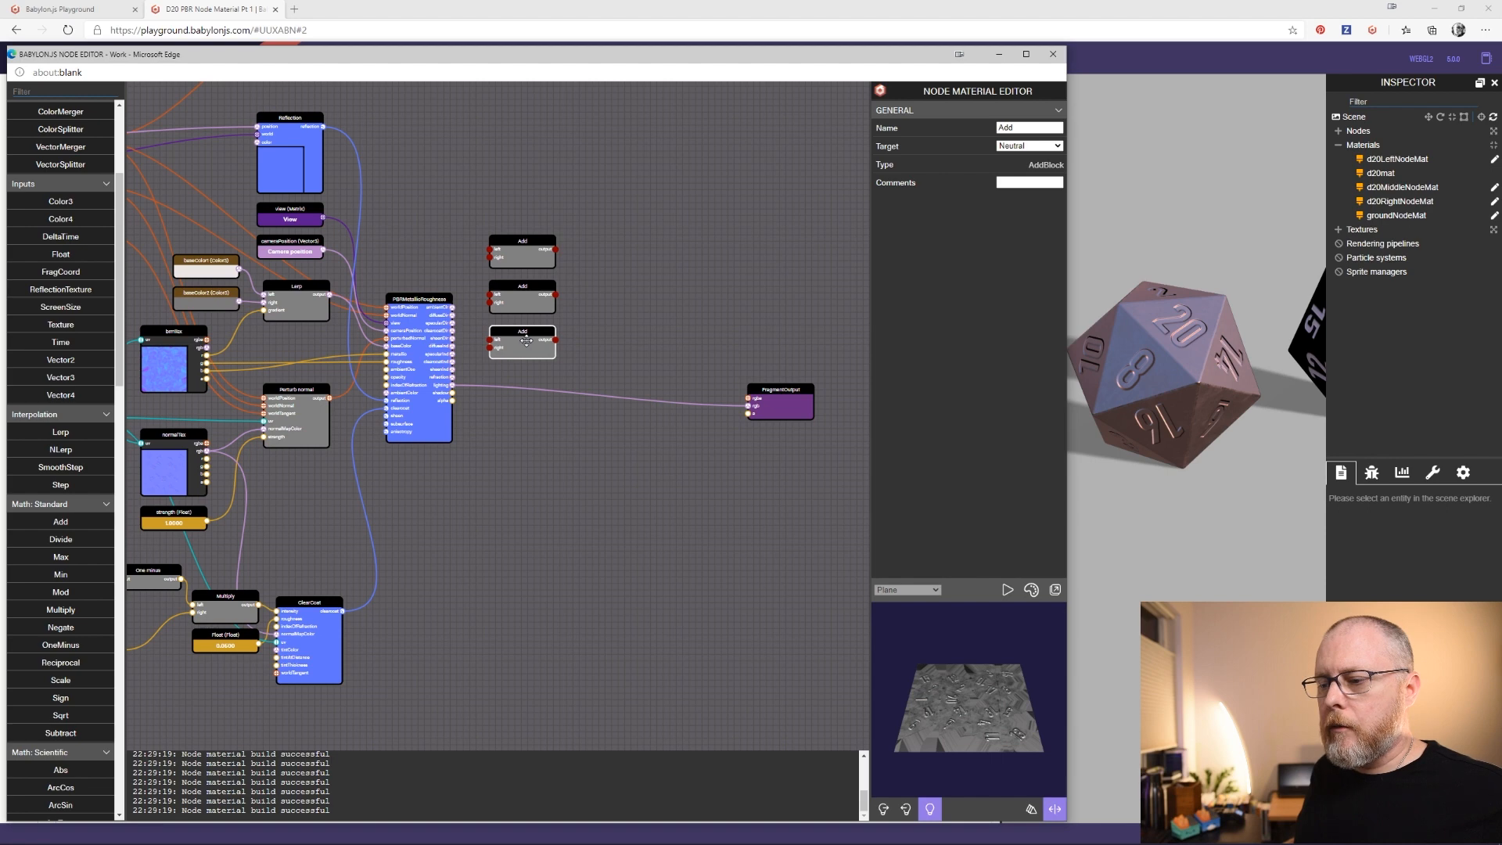
Rename the three stacked Add nodes, from top to bottom, as diffuseCont, specularCont and coatCont
{"action": "left_click", "coordinate": [532, 258]}
{"action": "left_click_drag", "start_coordinate": [1040, 127], "coordinate": [970, 130]}
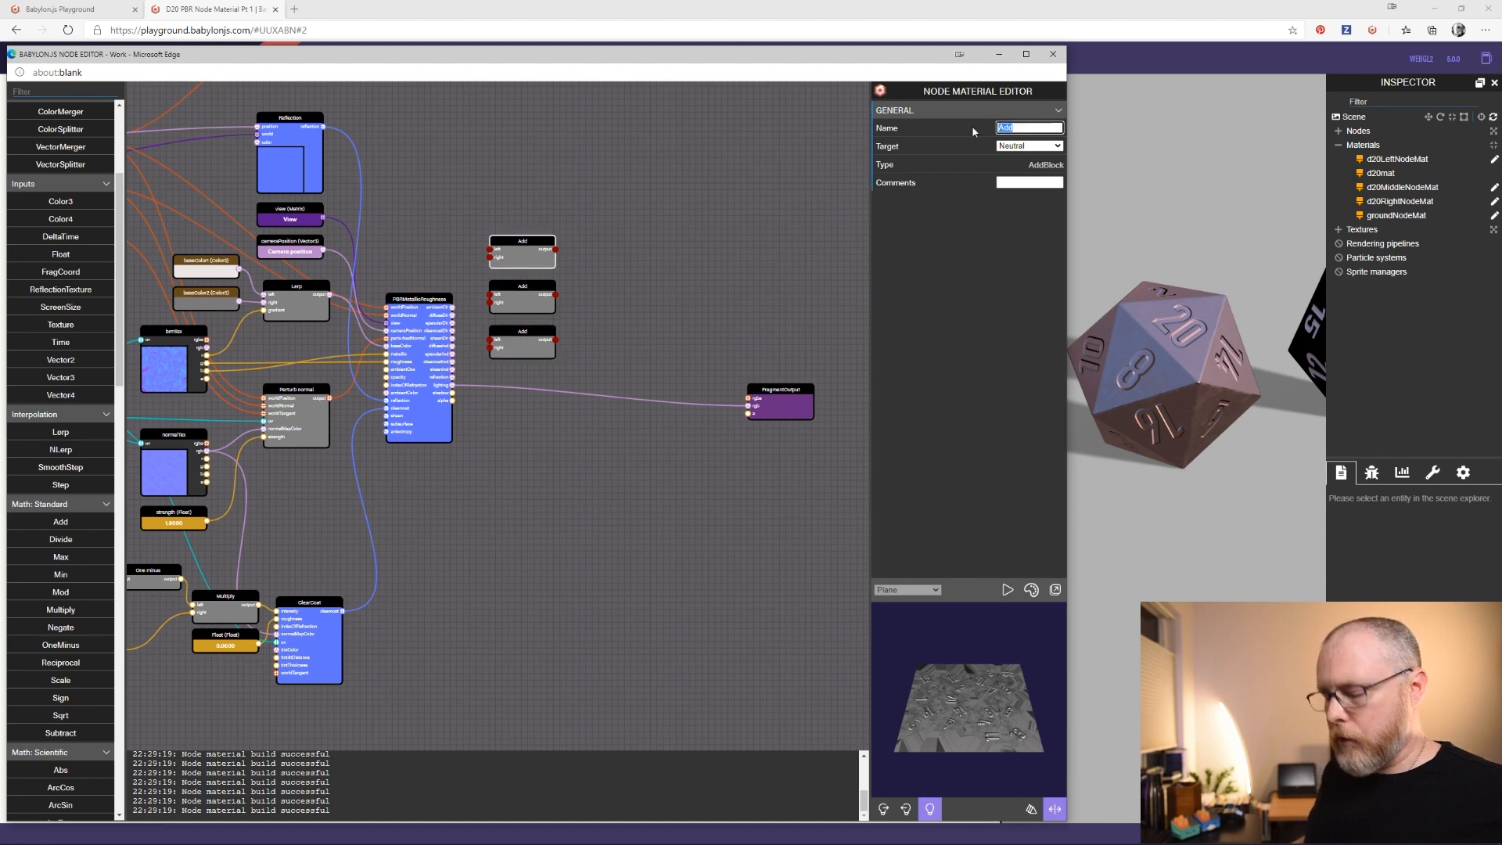
{"action": "type", "text": "diffuseCont"}
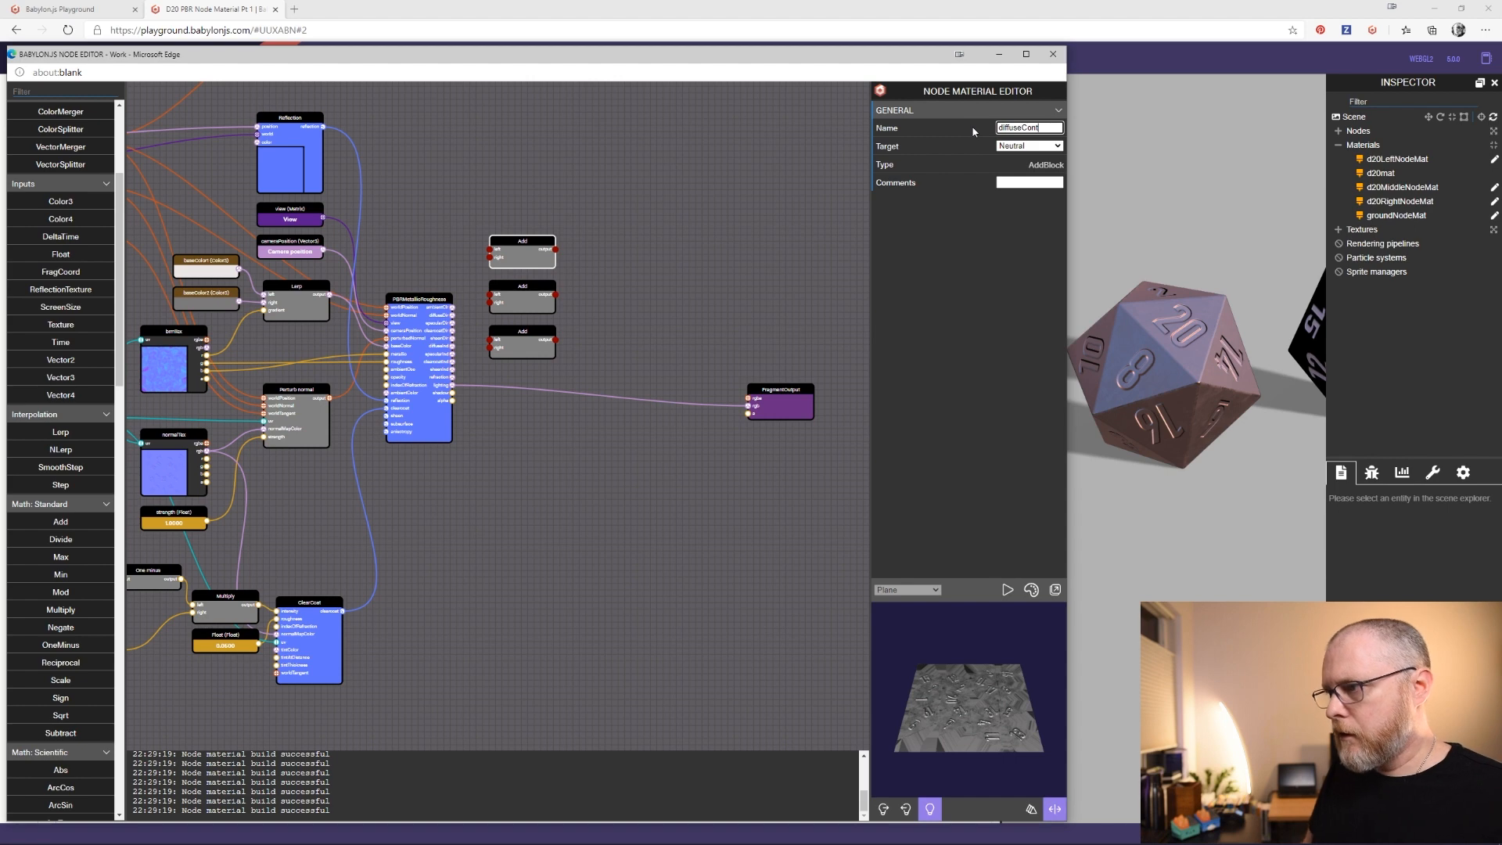
{"action": "key", "text": "Return"}
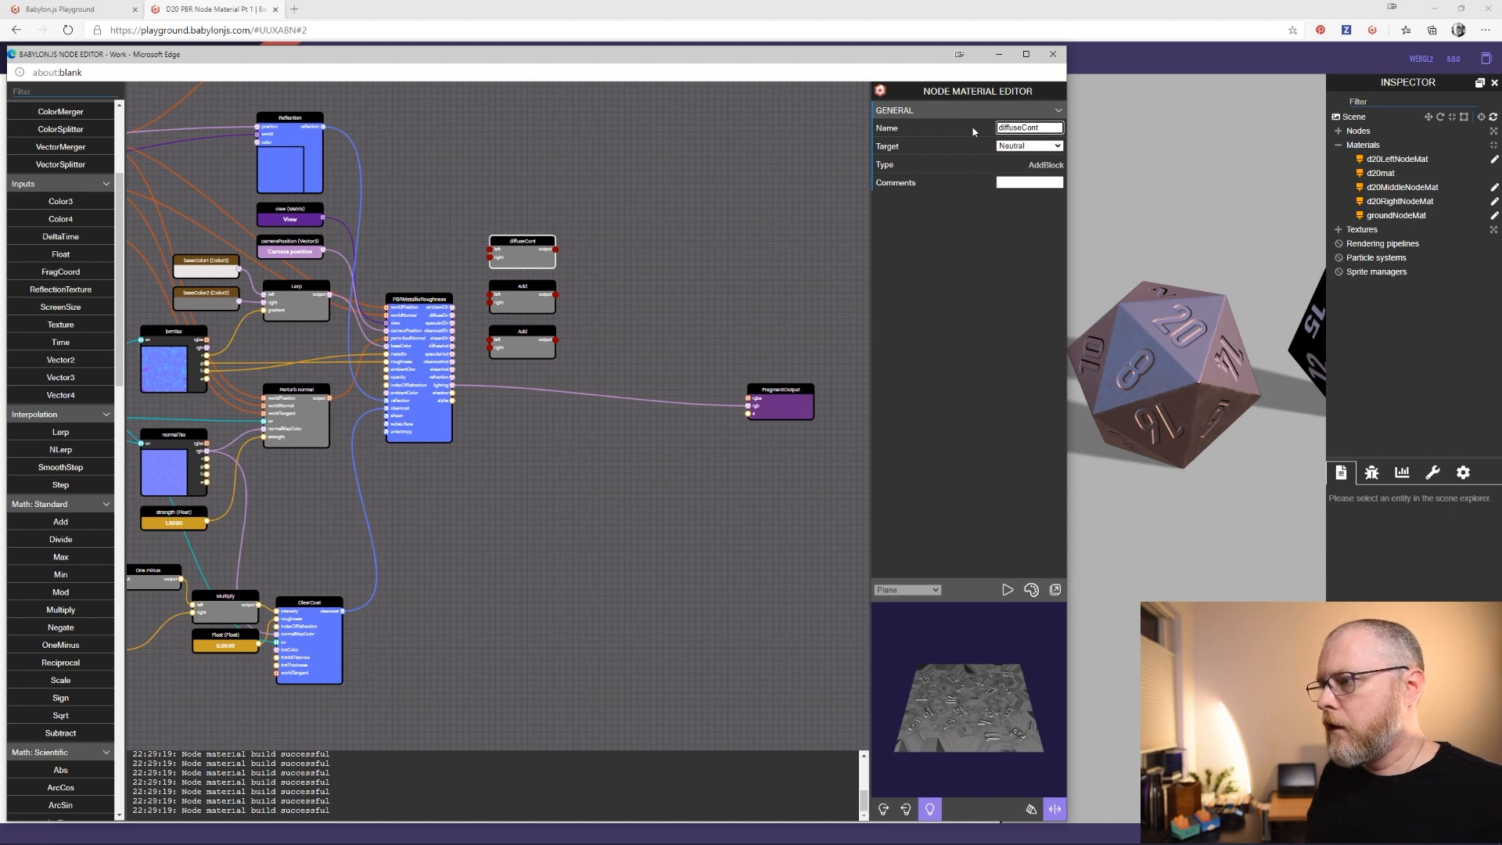
{"action": "left_click", "coordinate": [518, 305]}
{"action": "left_click_drag", "start_coordinate": [1017, 127], "coordinate": [988, 129]}
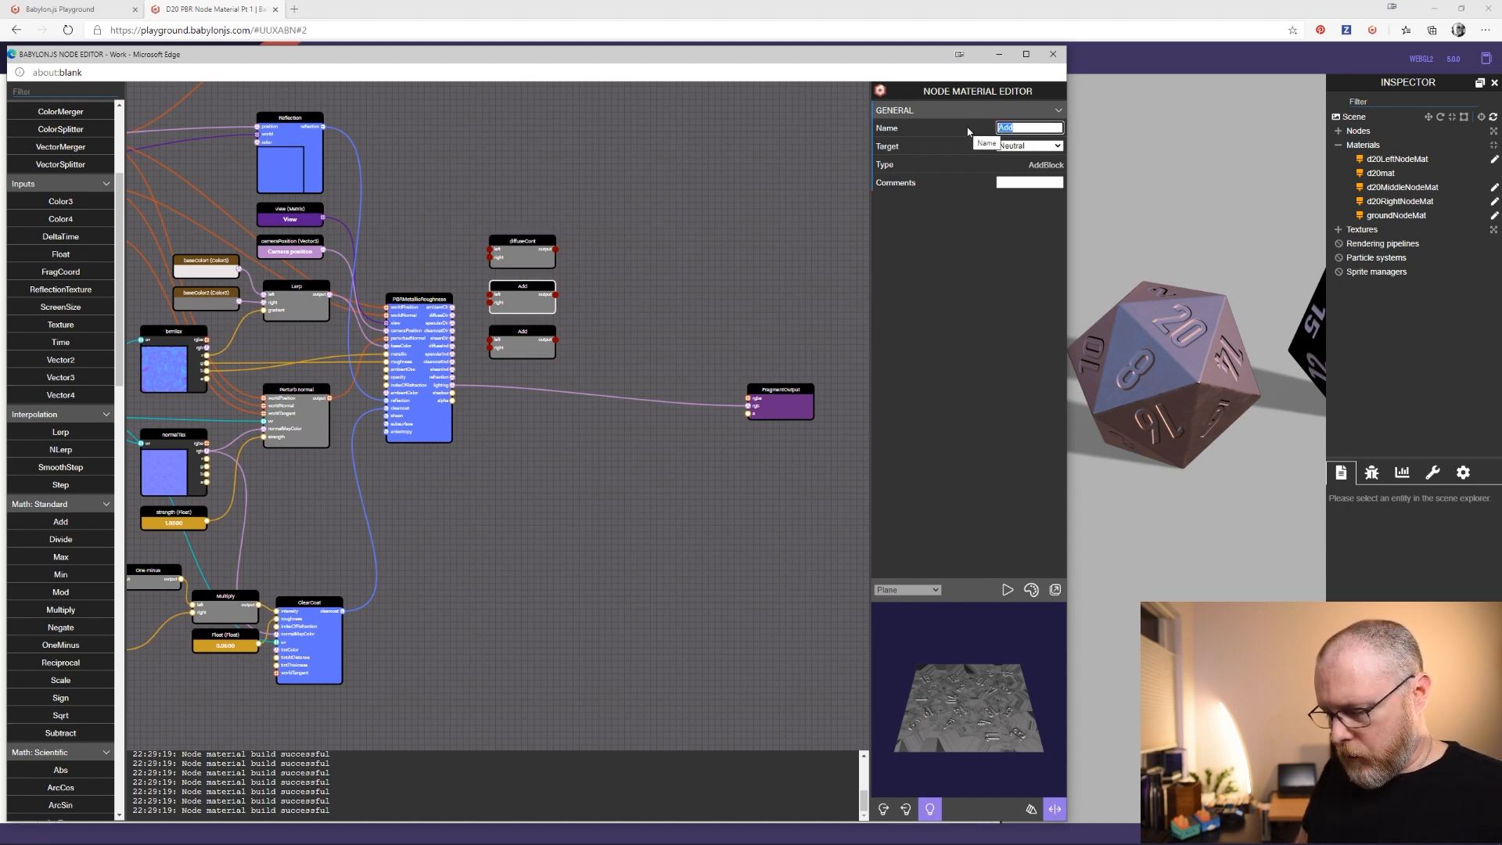
{"action": "type", "text": "specularC"}
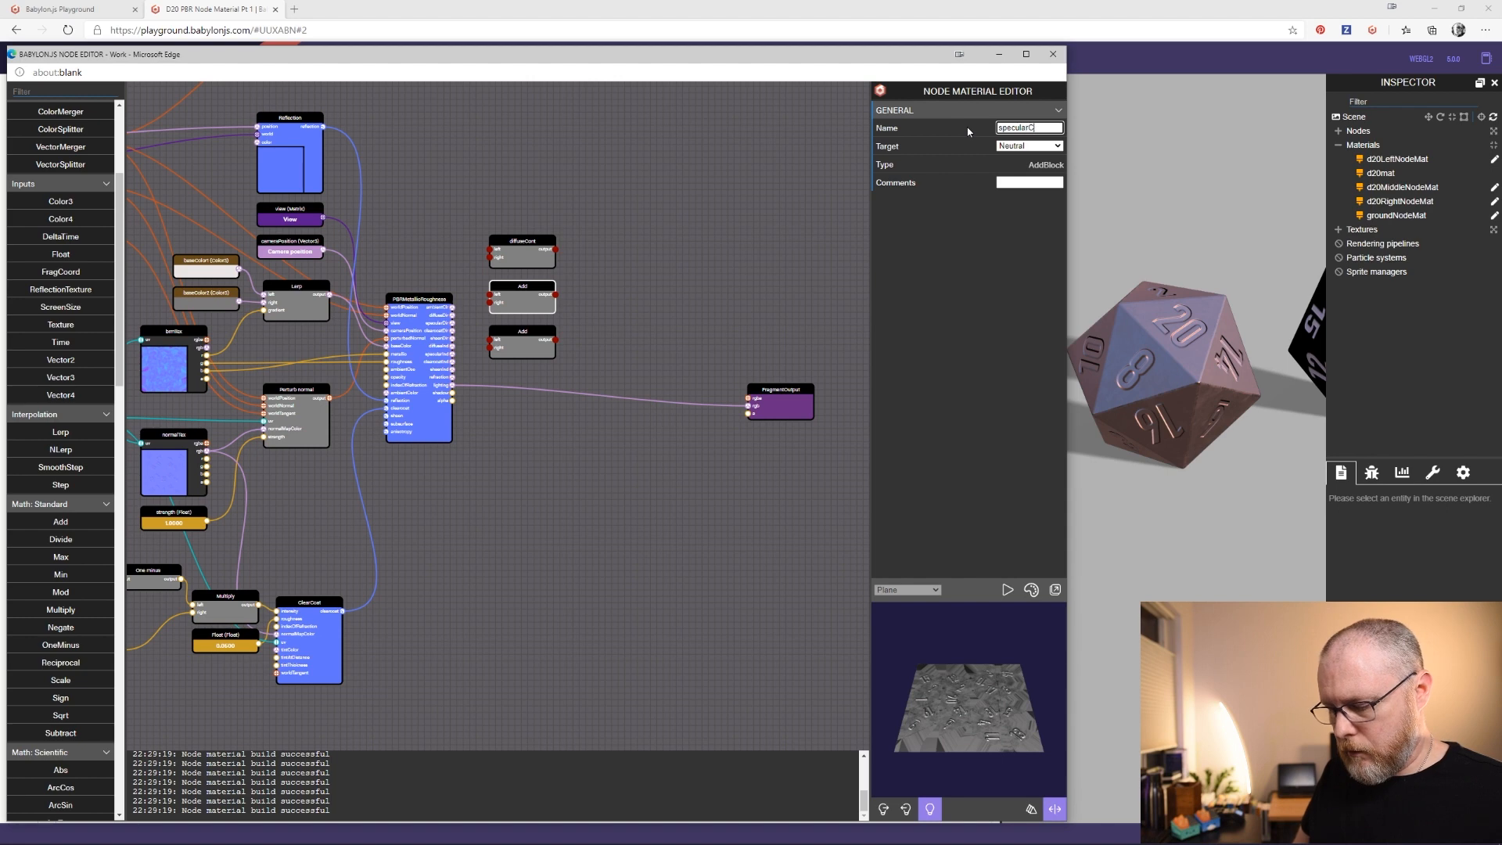
{"action": "type", "text": "ont"}
{"action": "key", "text": "Return"}
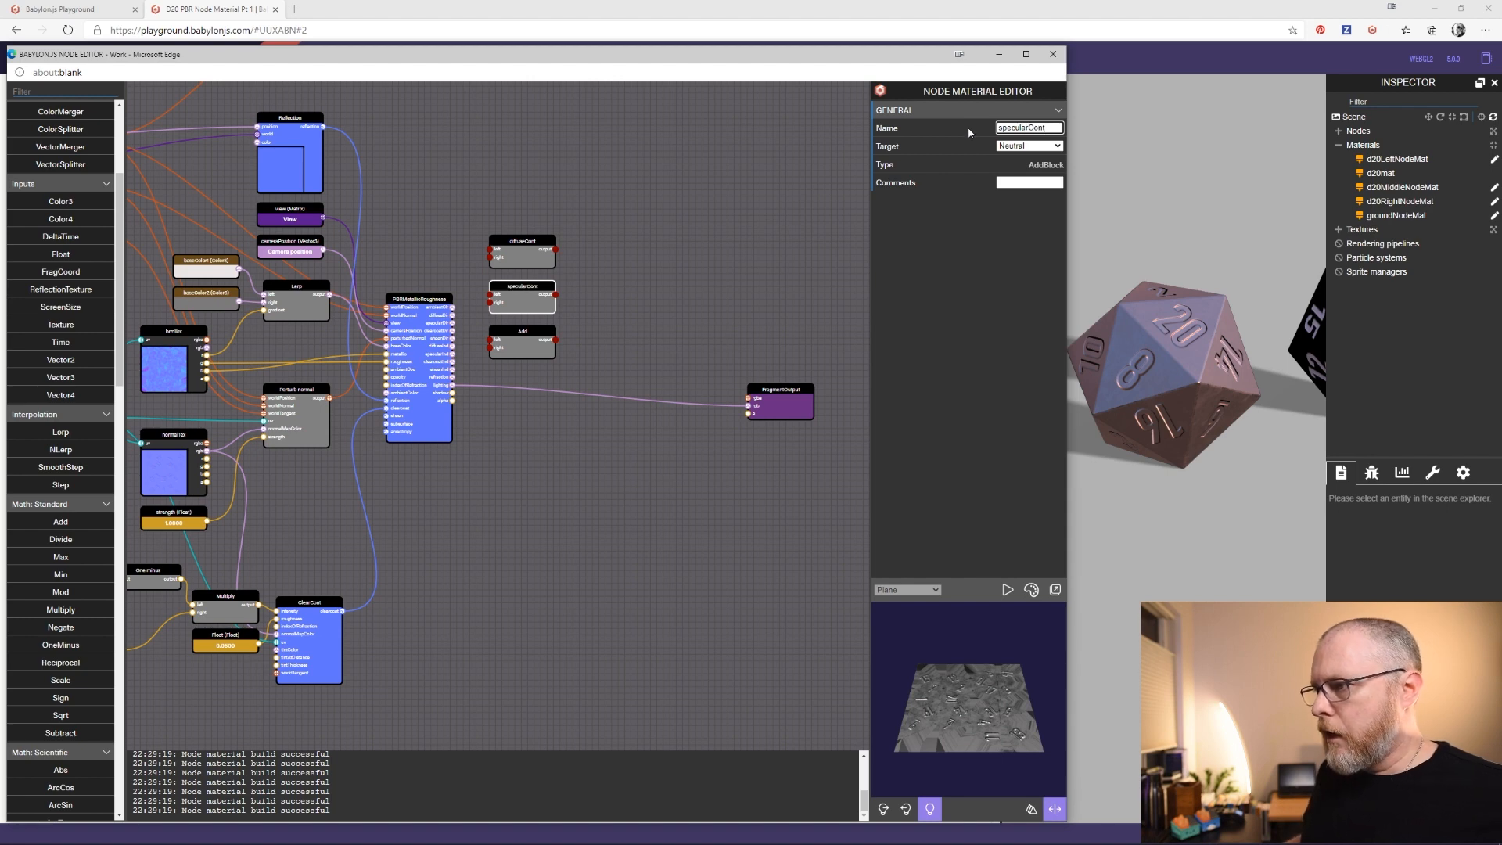
{"action": "left_click", "coordinate": [519, 351]}
{"action": "left_click_drag", "start_coordinate": [1021, 128], "coordinate": [956, 128]}
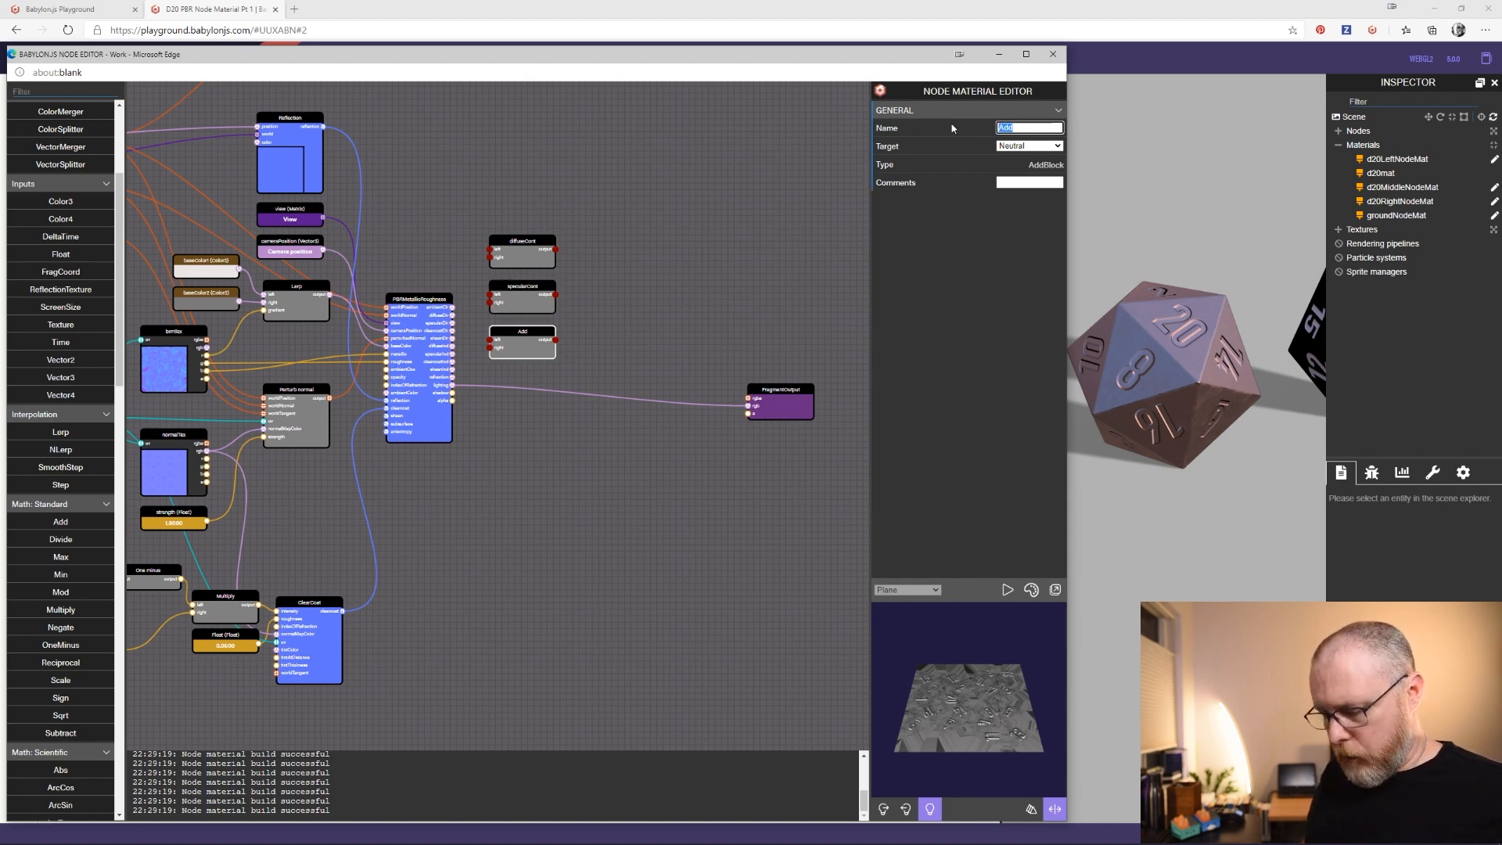
{"action": "type", "text": "coatCont"}
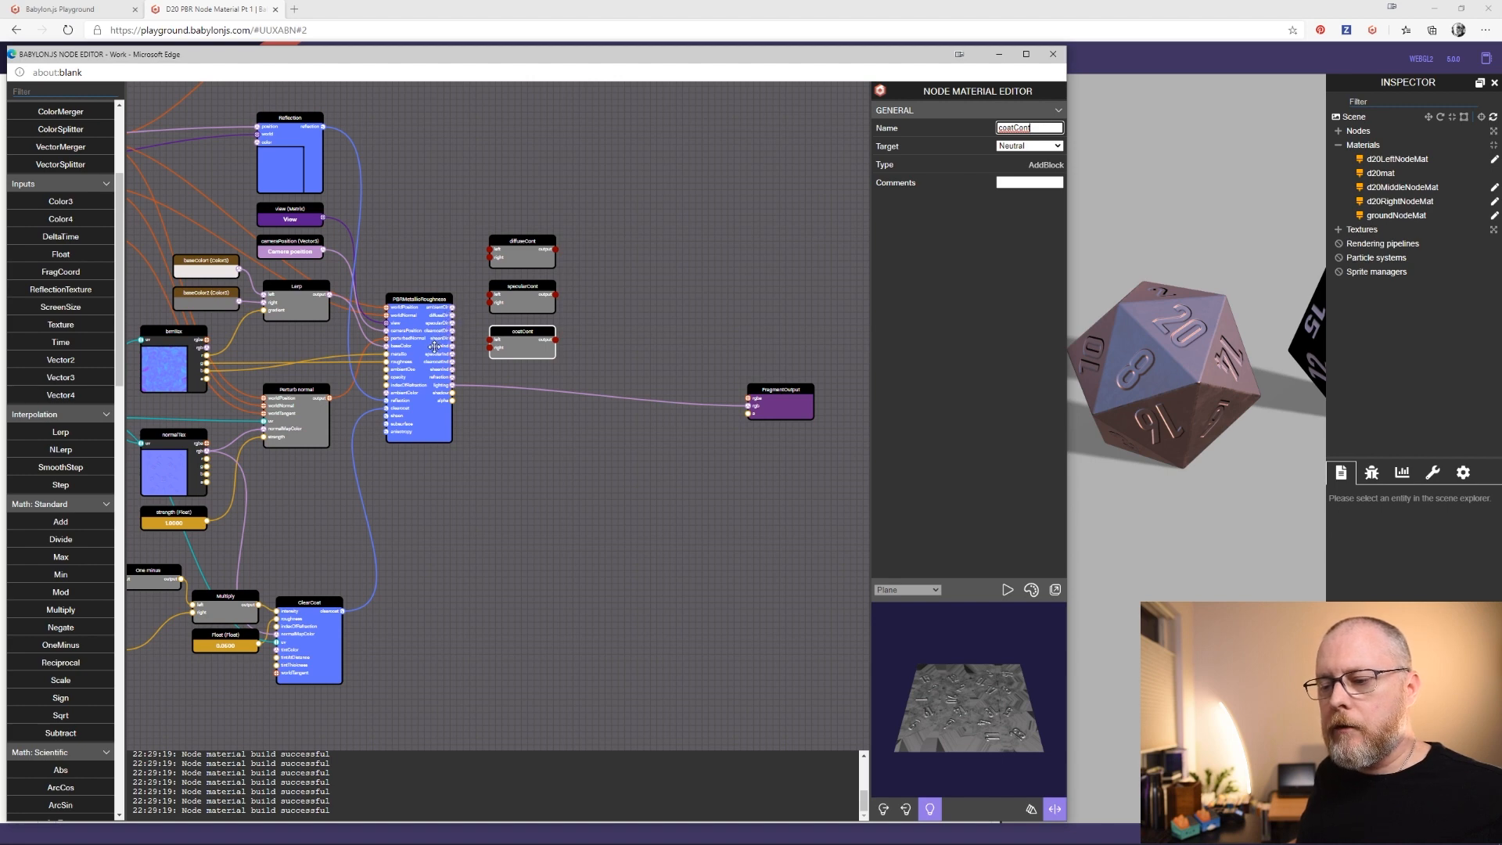
Feed PBRMetallicRoughness's direct and indirect diffuse, specular and clearcoat outputs into diffuseCont, specularCont and coatCont, and shift those three nodes slightly down
{"action": "left_click_drag", "start_coordinate": [452, 314], "coordinate": [490, 250]}
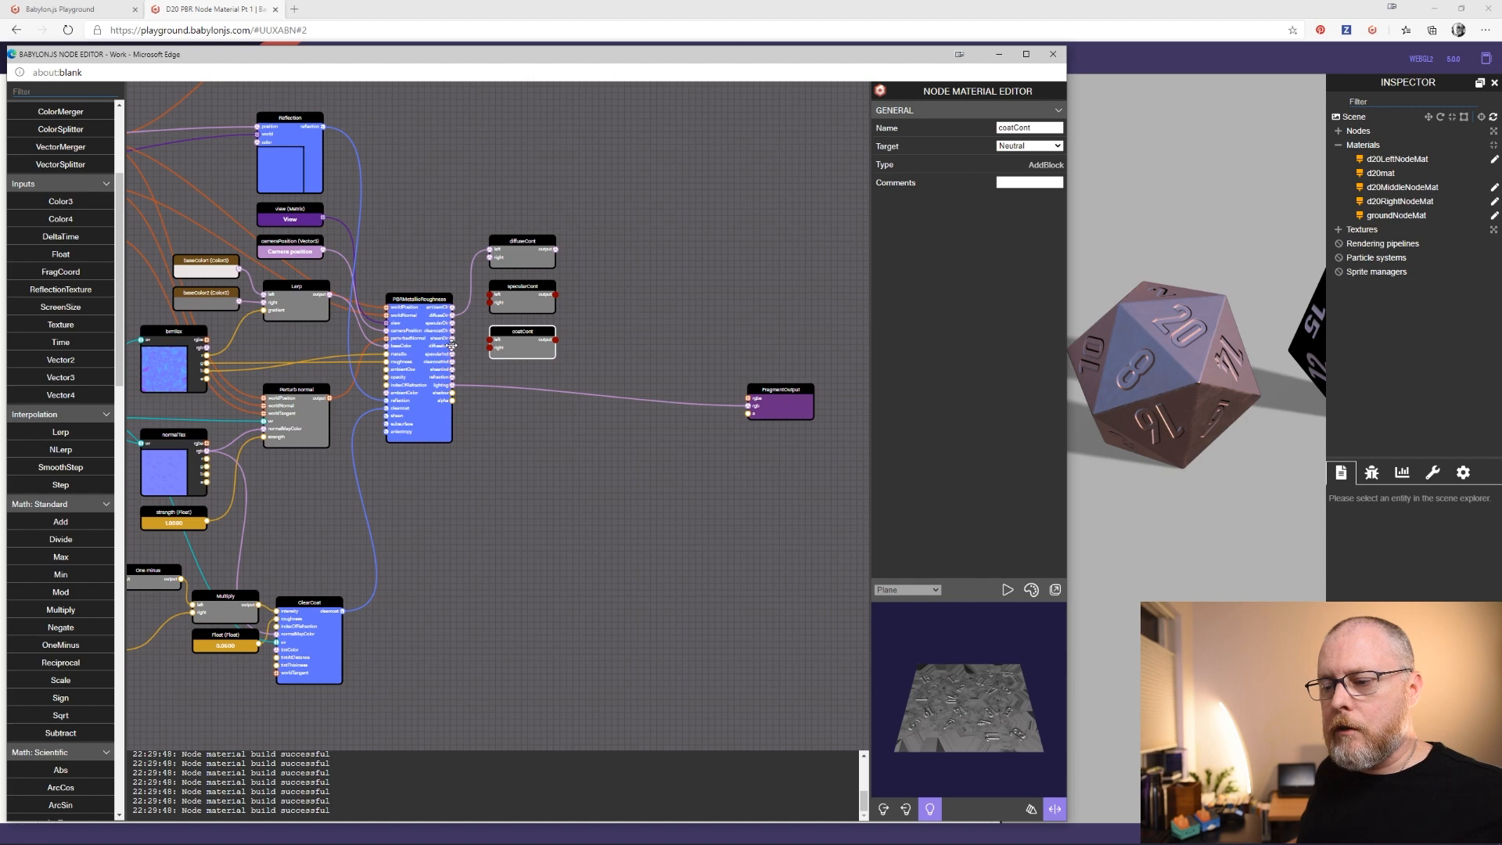
{"action": "left_click_drag", "start_coordinate": [451, 346], "coordinate": [490, 296]}
{"action": "left_click_drag", "start_coordinate": [490, 303], "coordinate": [447, 354]}
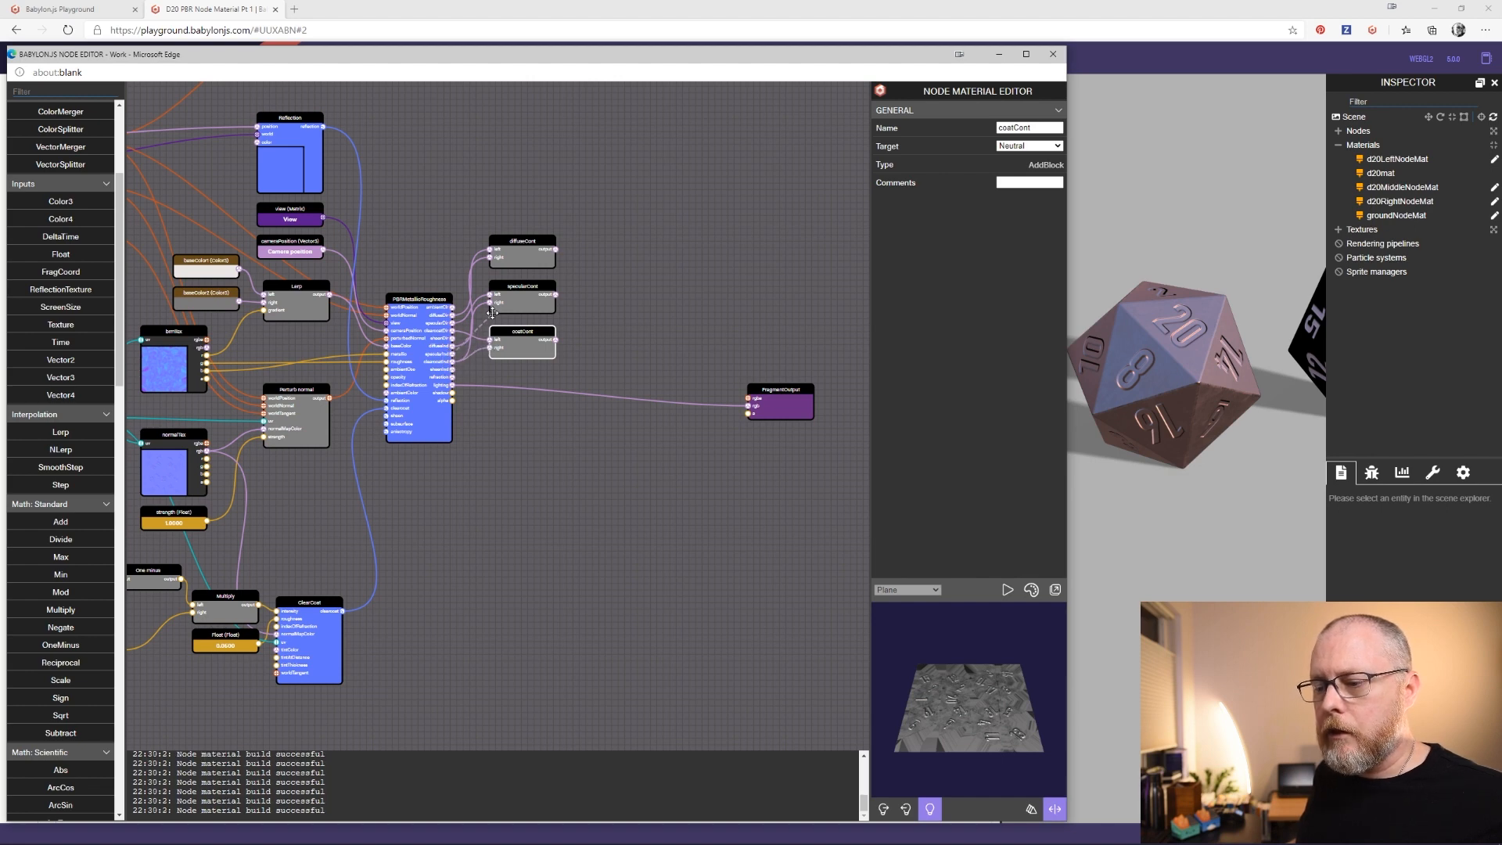
{"action": "left_click_drag", "start_coordinate": [491, 305], "coordinate": [525, 360]}
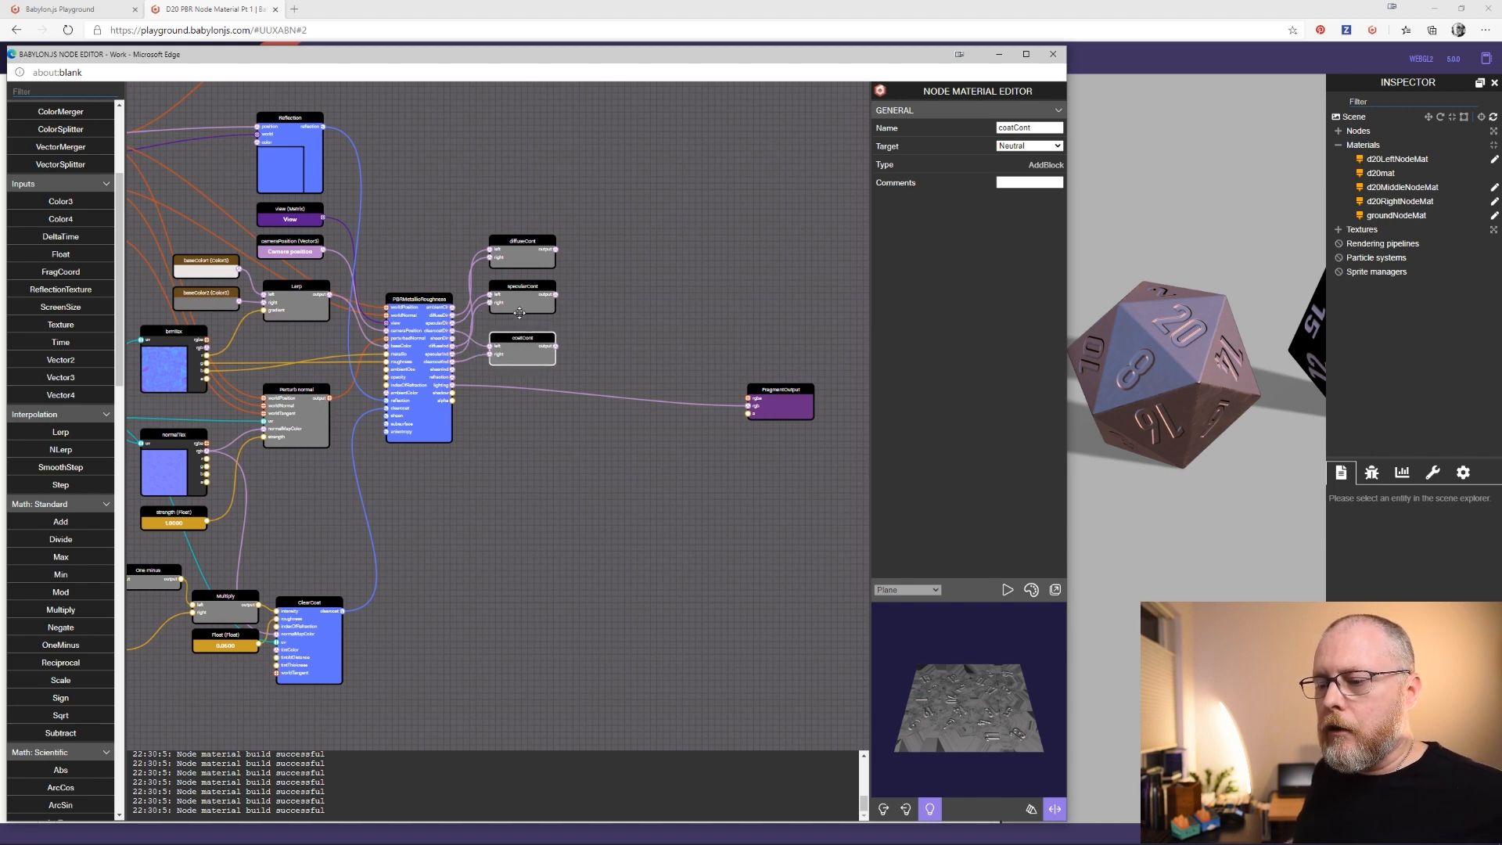
{"action": "left_click_drag", "start_coordinate": [525, 309], "coordinate": [524, 315]}
{"action": "left_click_drag", "start_coordinate": [527, 264], "coordinate": [528, 271]}
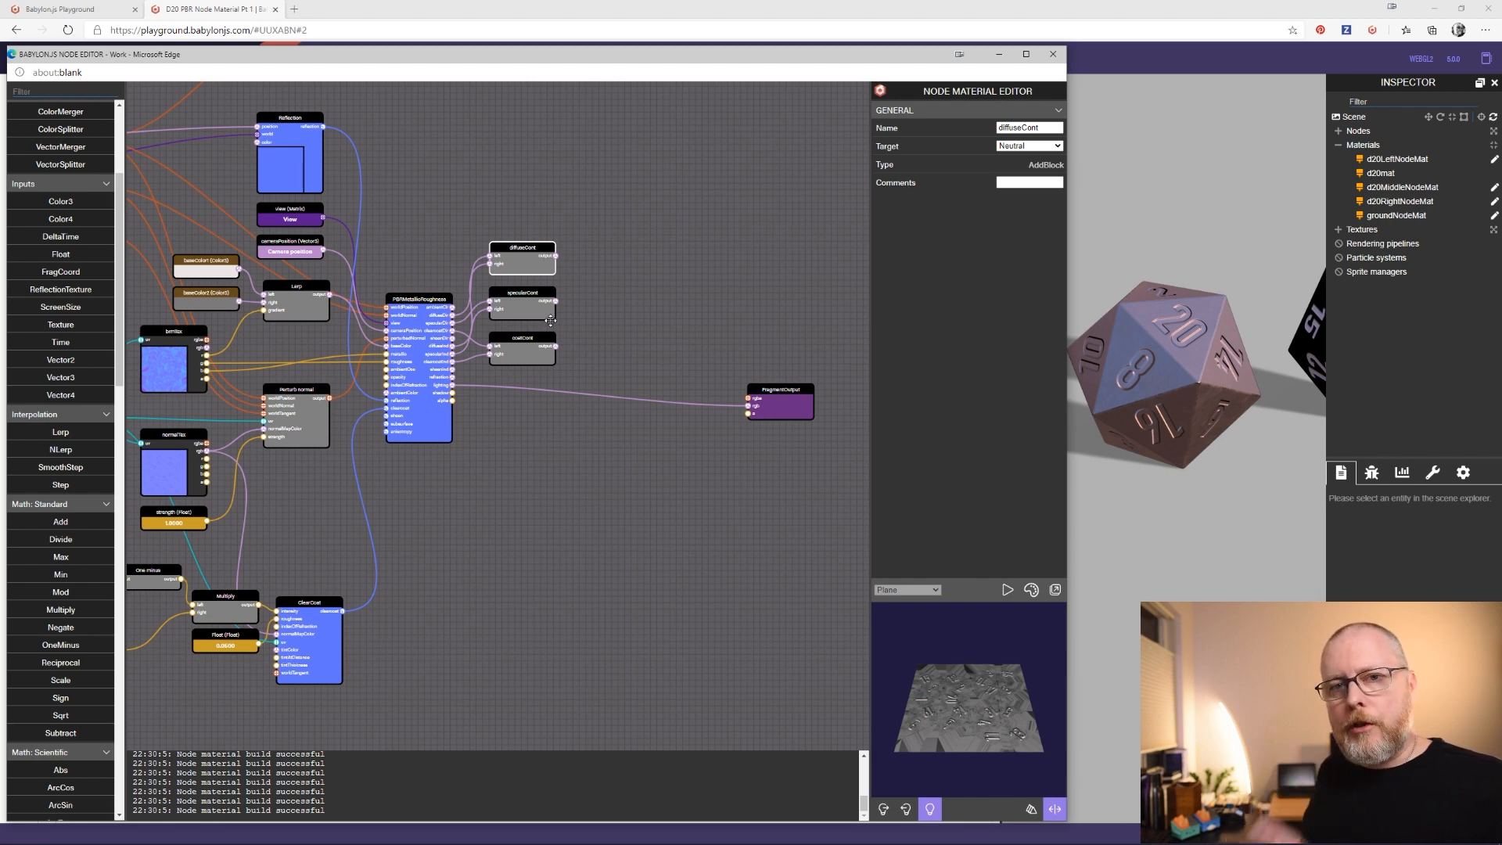
Sum the diffuseCont and specularCont outputs in a new Add node, and add coatCont to that result in a second Add node
{"action": "left_click_drag", "start_coordinate": [611, 330], "coordinate": [548, 340]}
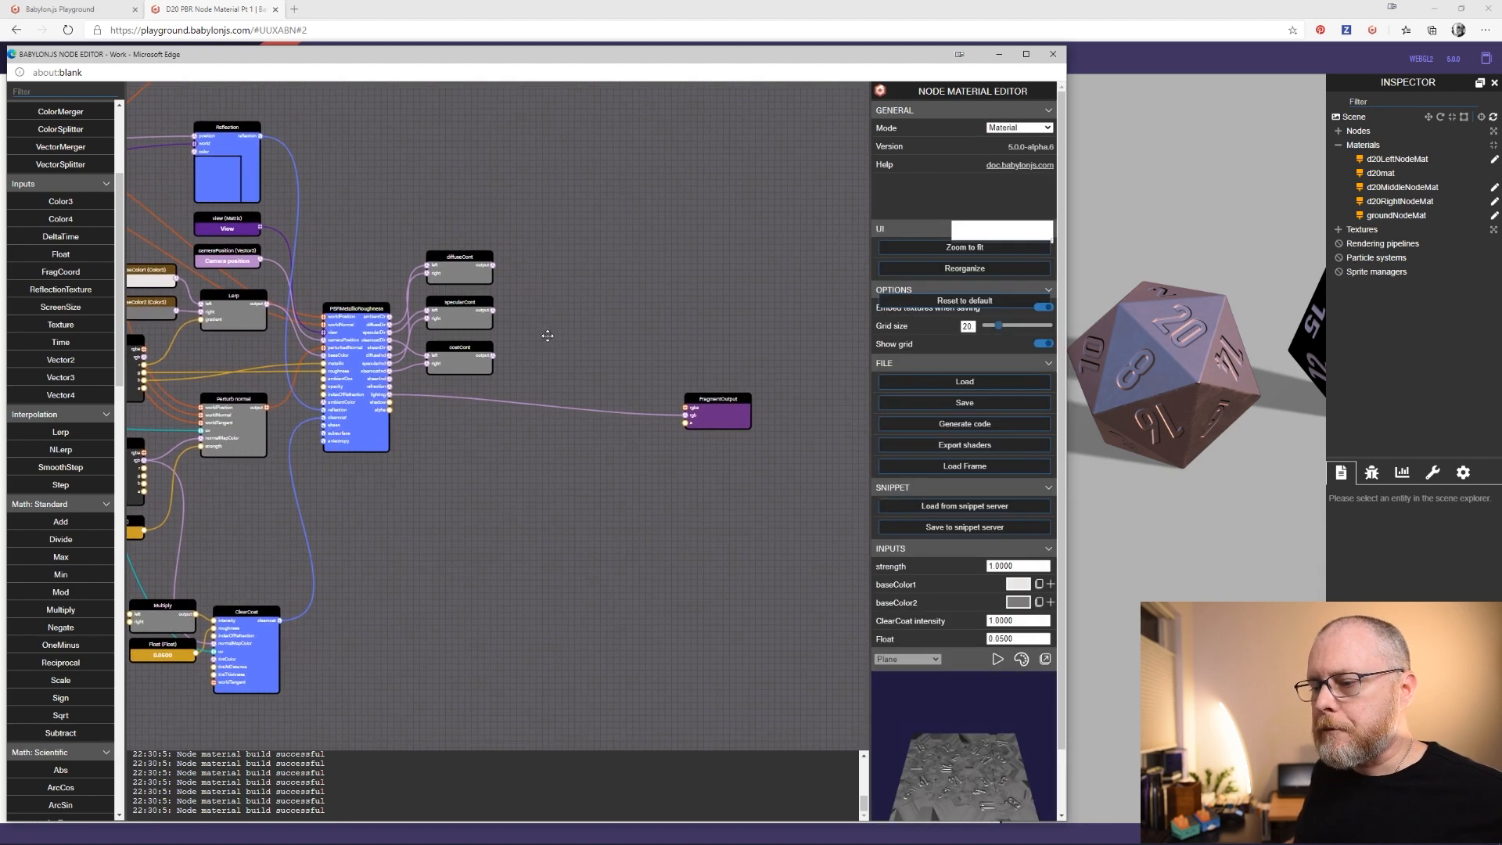
{"action": "left_click_drag", "start_coordinate": [60, 521], "coordinate": [568, 282]}
{"action": "left_click_drag", "start_coordinate": [59, 522], "coordinate": [619, 327]}
{"action": "left_click_drag", "start_coordinate": [494, 266], "coordinate": [601, 317]}
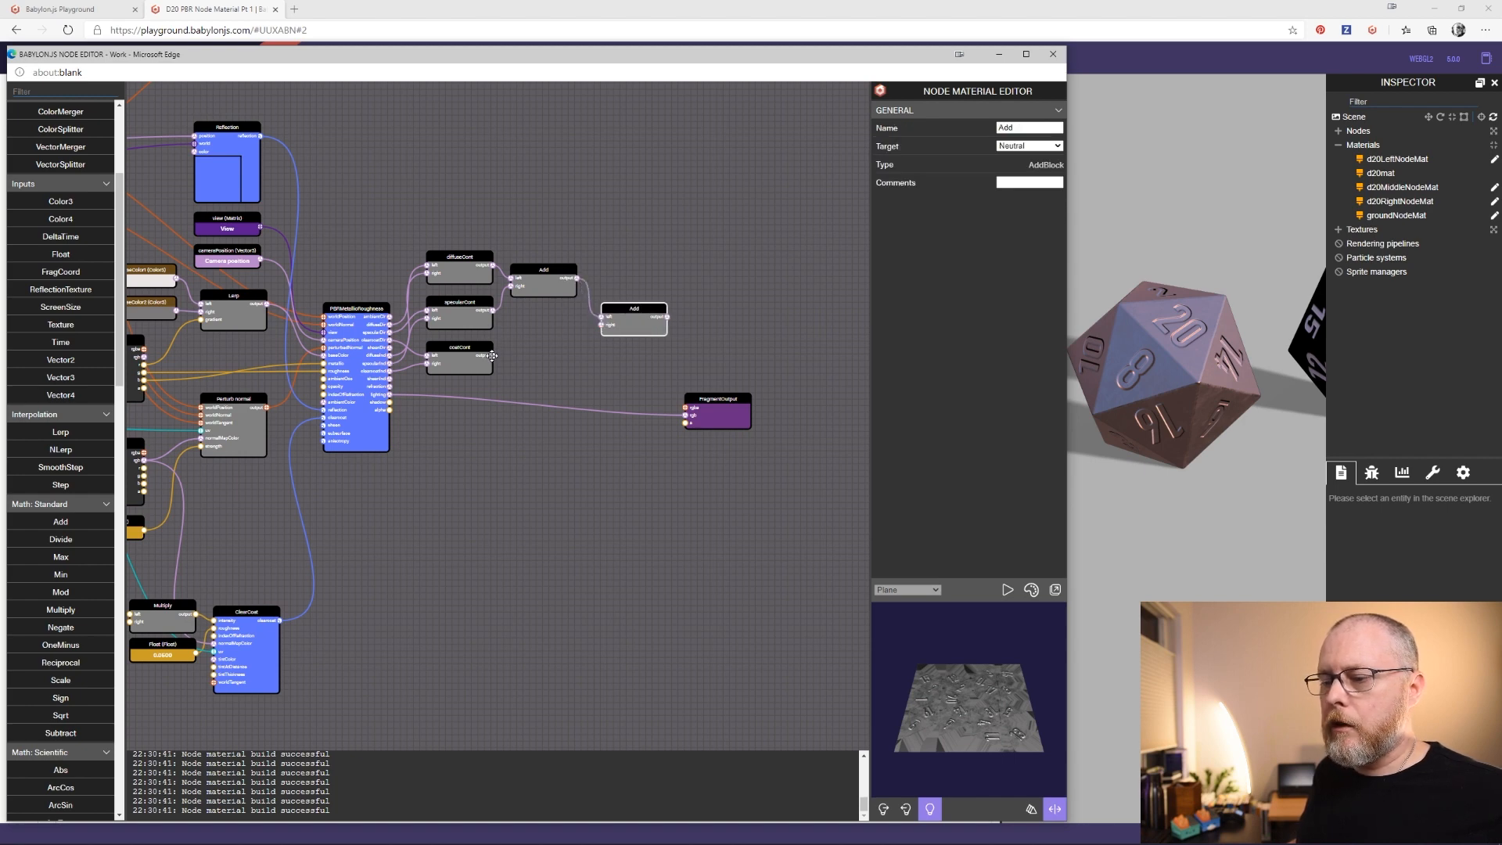
{"action": "left_click_drag", "start_coordinate": [492, 356], "coordinate": [602, 326]}
Move FragmentOutput farther away, insert a Pow node fed by the last Add's output, and place a Vector3 node beneath that Add
{"action": "left_click_drag", "start_coordinate": [712, 411], "coordinate": [823, 392]}
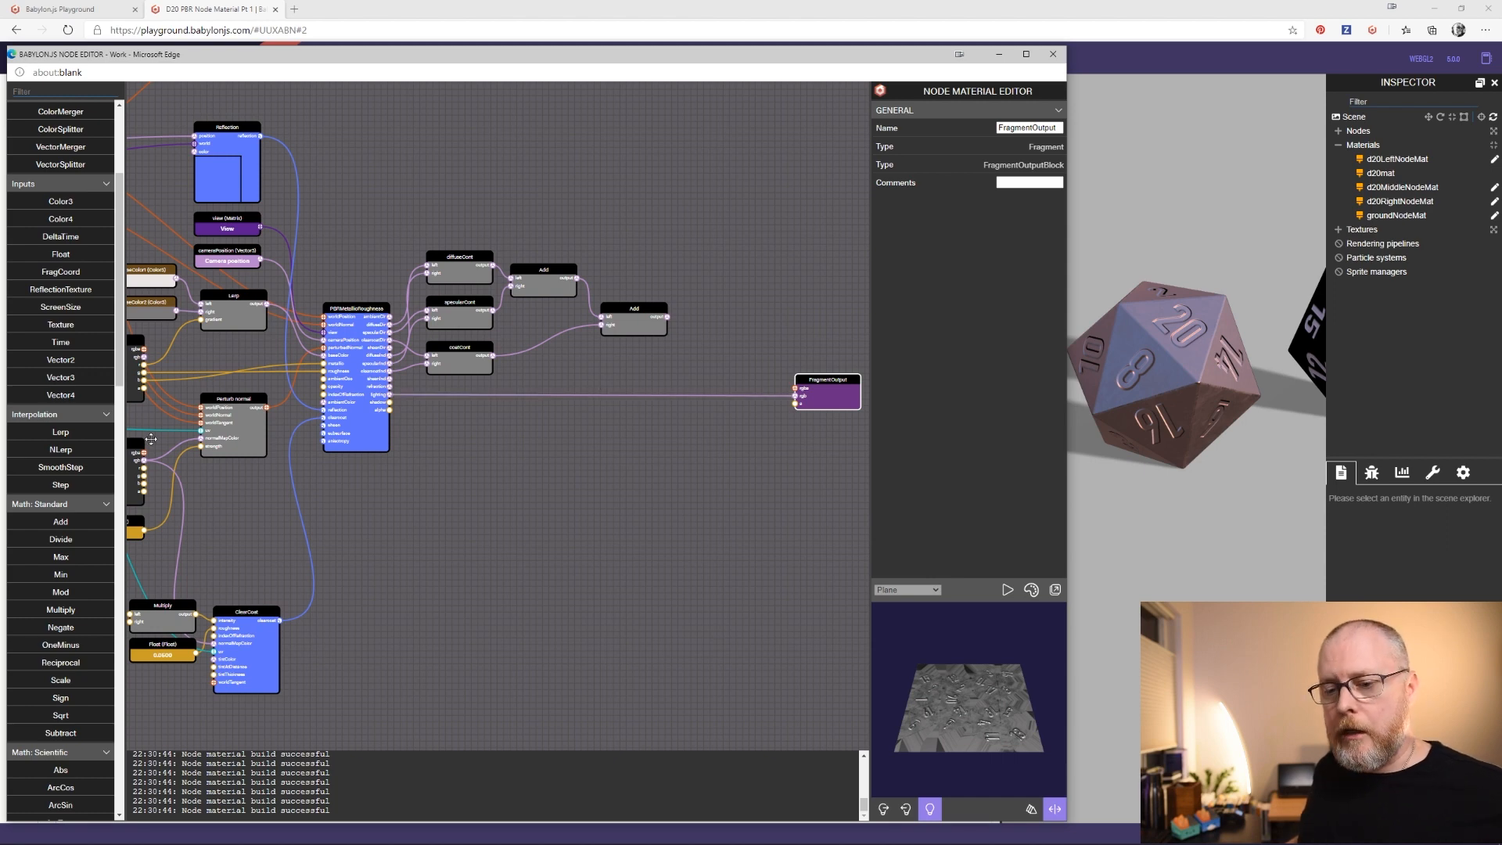
{"action": "scroll", "coordinate": [81, 530], "scroll_direction": "down", "scroll_amount": 7}
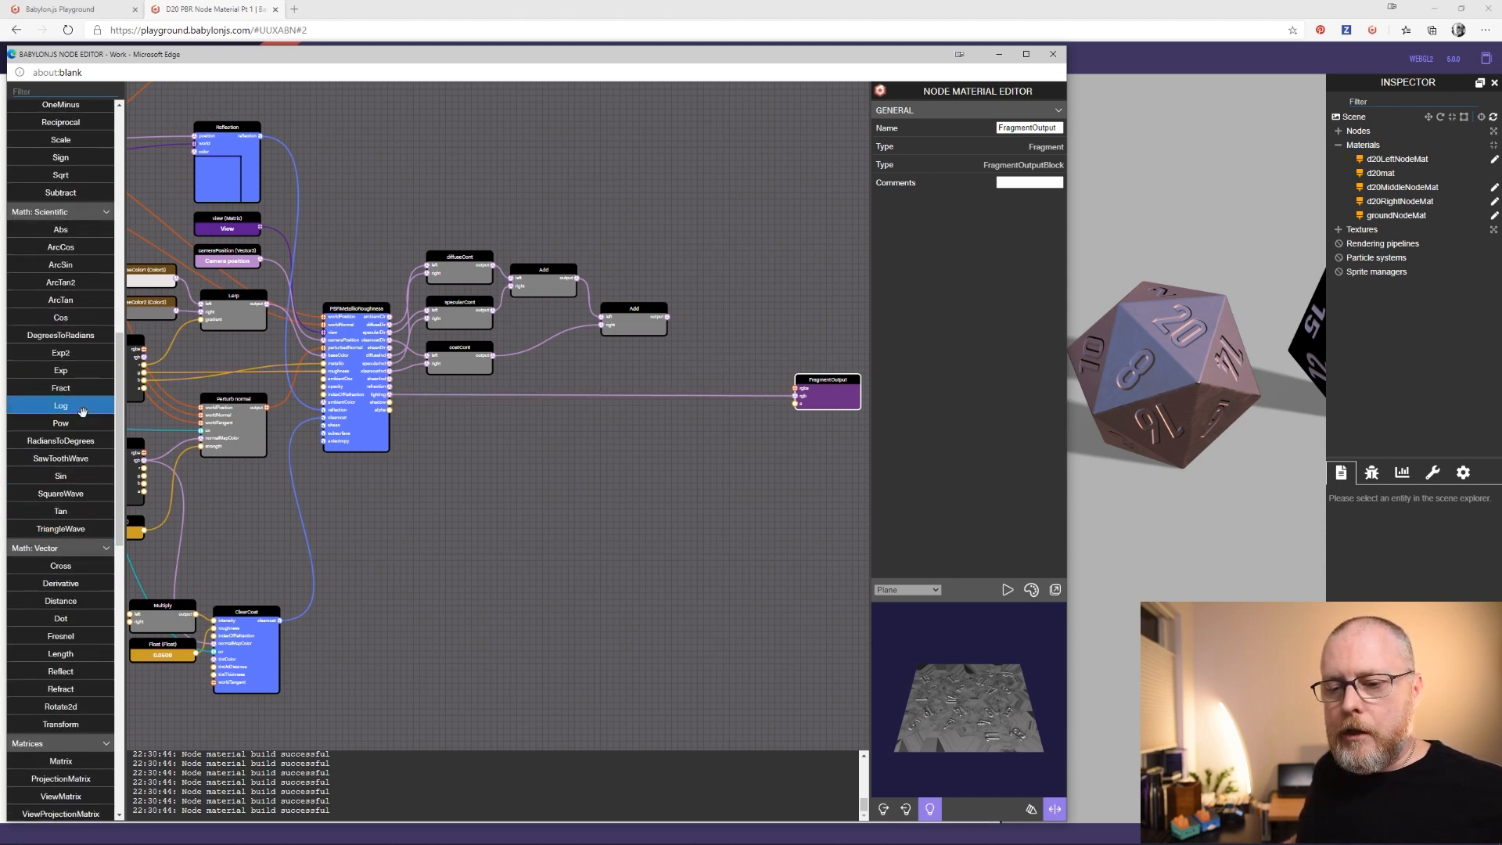
{"action": "left_click_drag", "start_coordinate": [72, 422], "coordinate": [699, 317]}
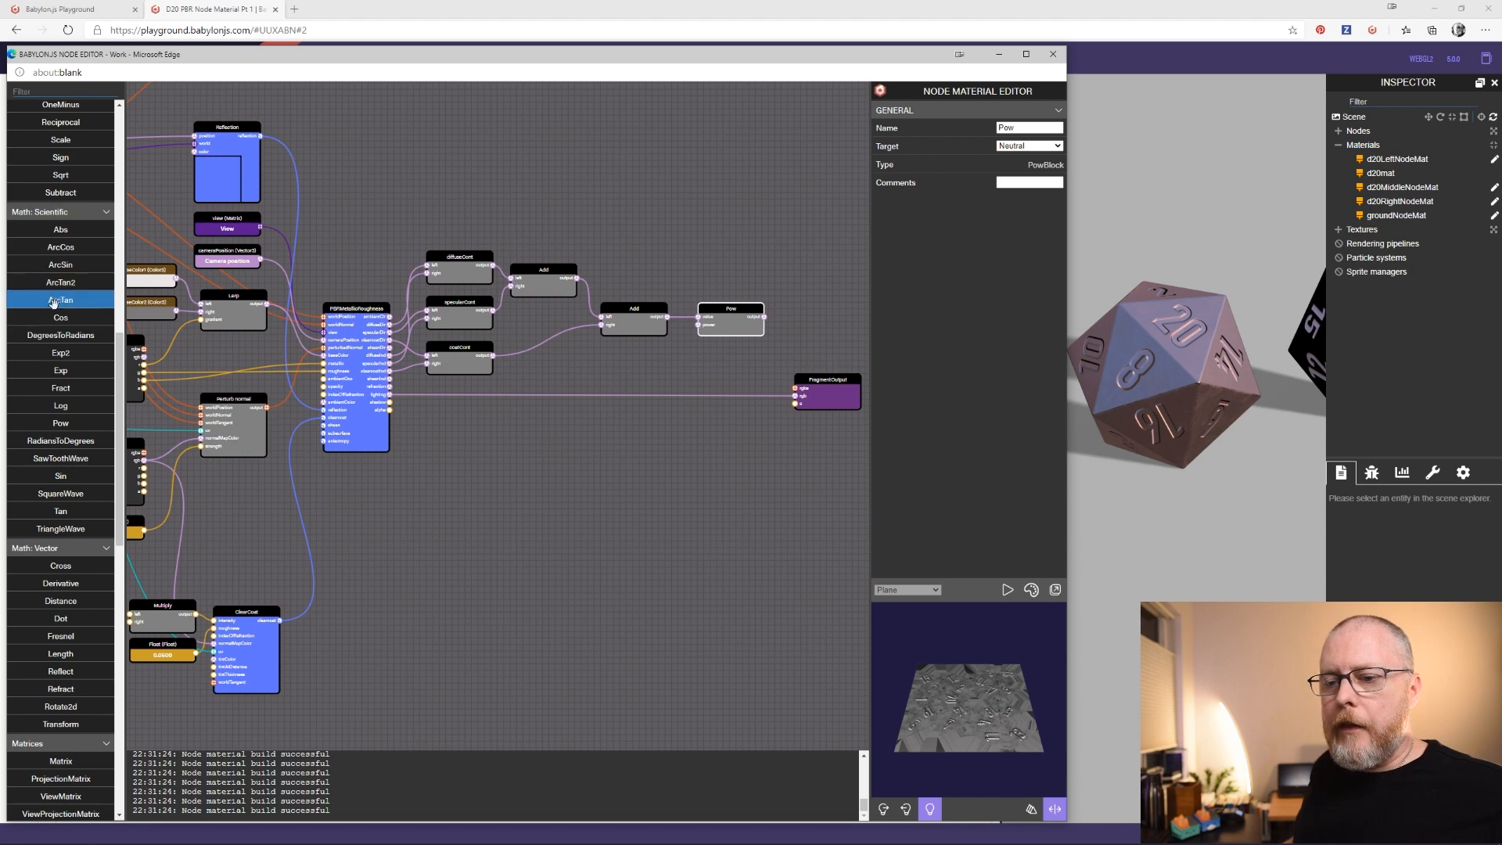
{"action": "scroll", "coordinate": [55, 300], "scroll_direction": "up", "scroll_amount": 8}
{"action": "scroll", "coordinate": [56, 304], "scroll_direction": "up", "scroll_amount": 3}
{"action": "scroll", "coordinate": [58, 307], "scroll_direction": "down", "scroll_amount": 5}
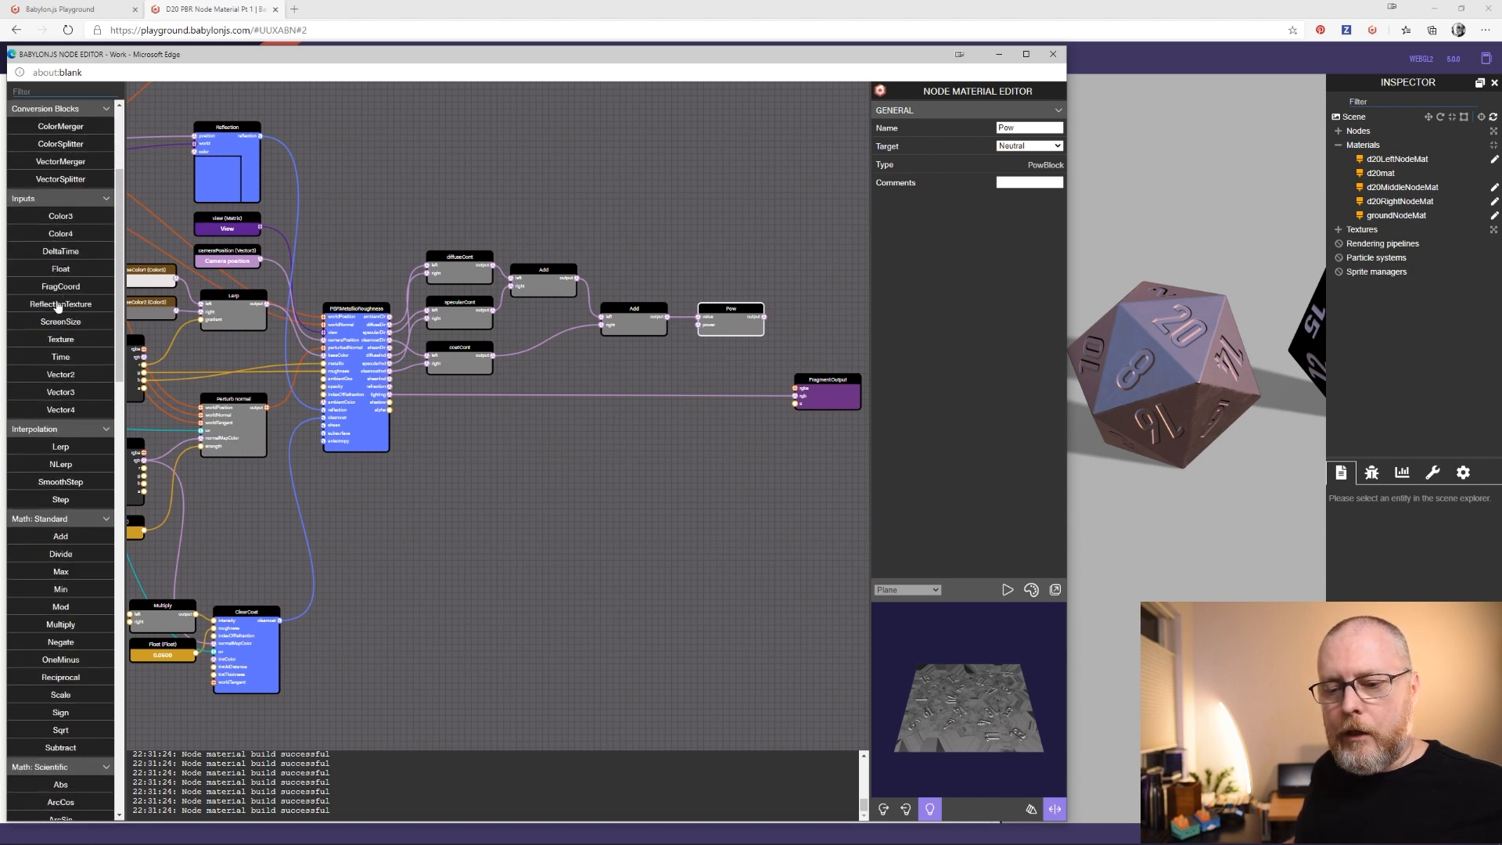
{"action": "left_click_drag", "start_coordinate": [61, 377], "coordinate": [643, 347]}
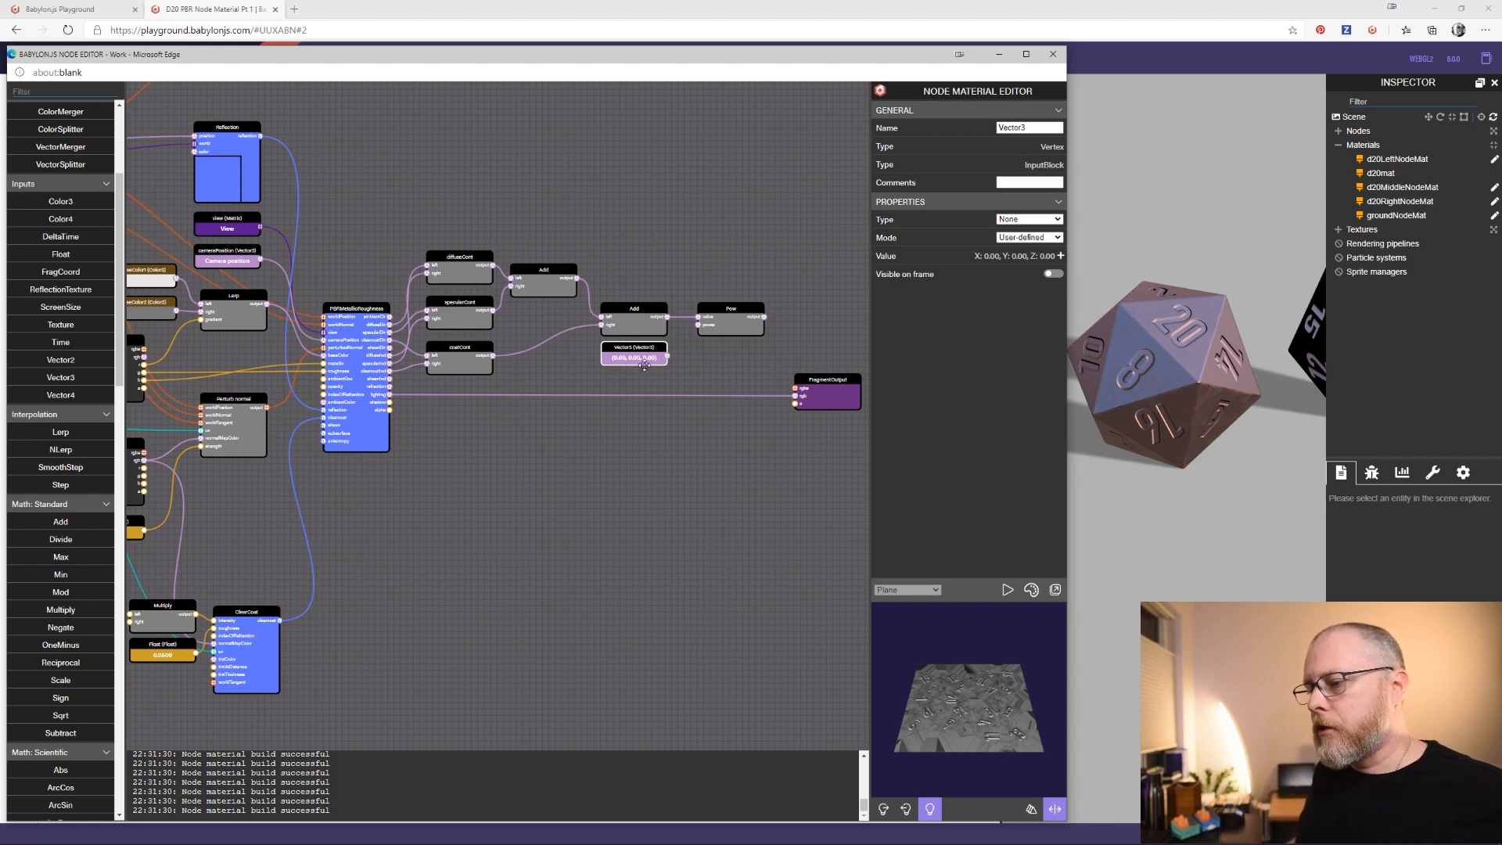
Set the x, y and z values of the Vector3 node to 0.4545
{"action": "left_click", "coordinate": [1060, 256]}
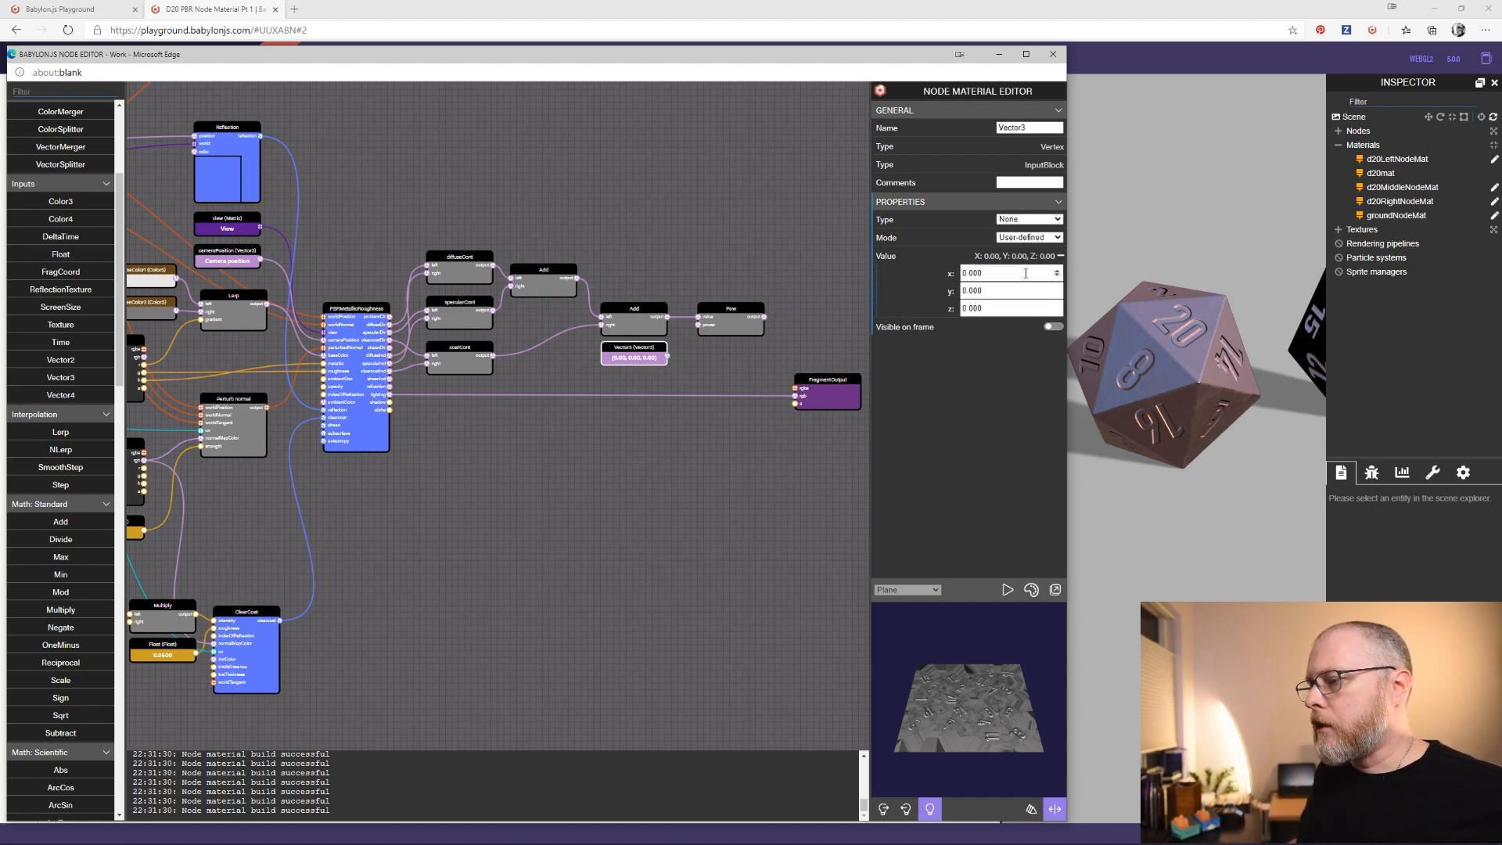
{"action": "left_click", "coordinate": [1017, 273]}
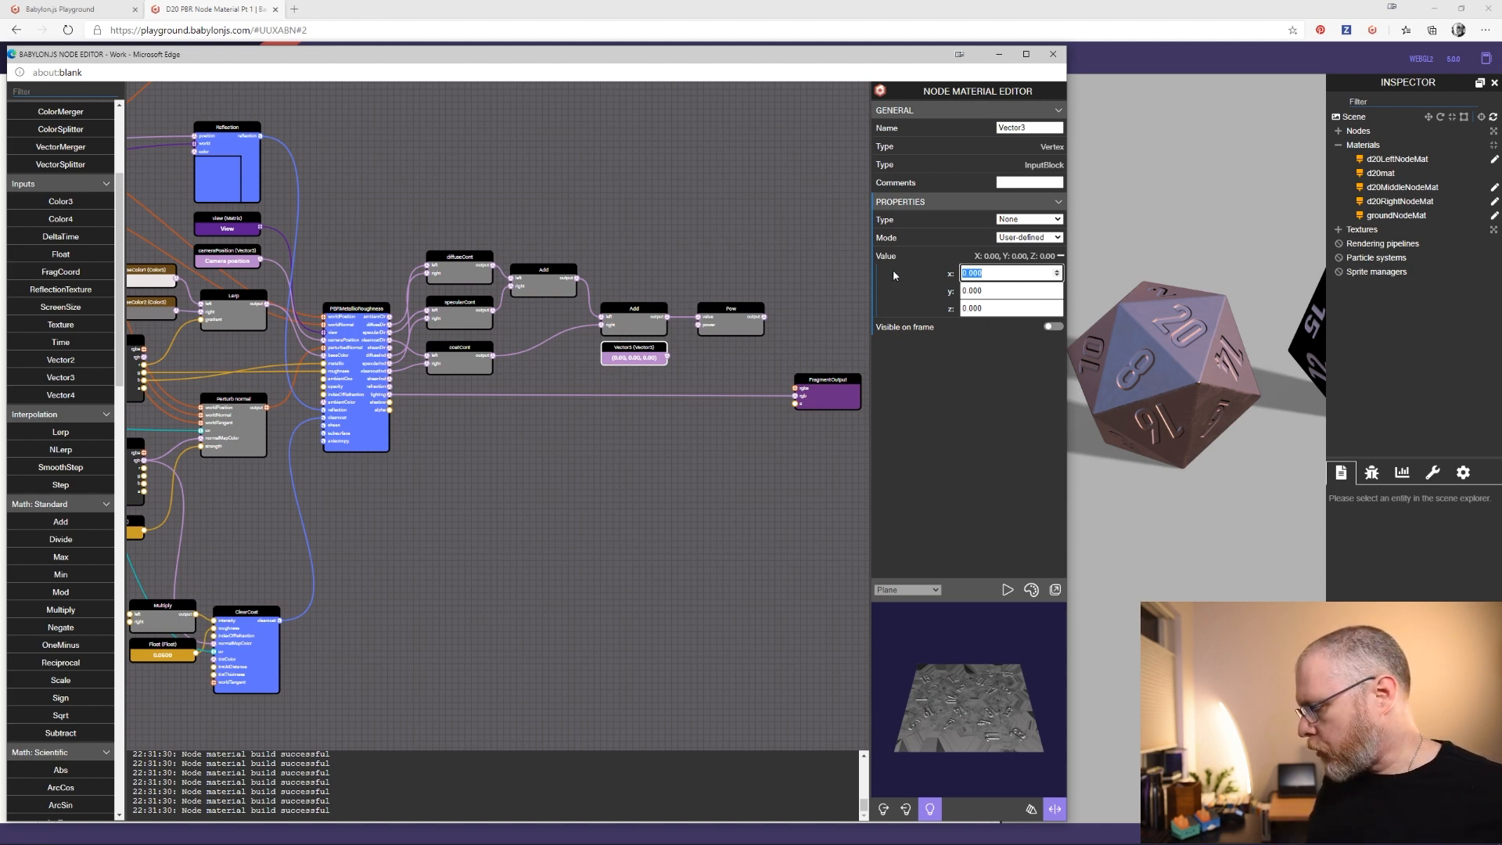
{"action": "key", "text": "BackSpace"}
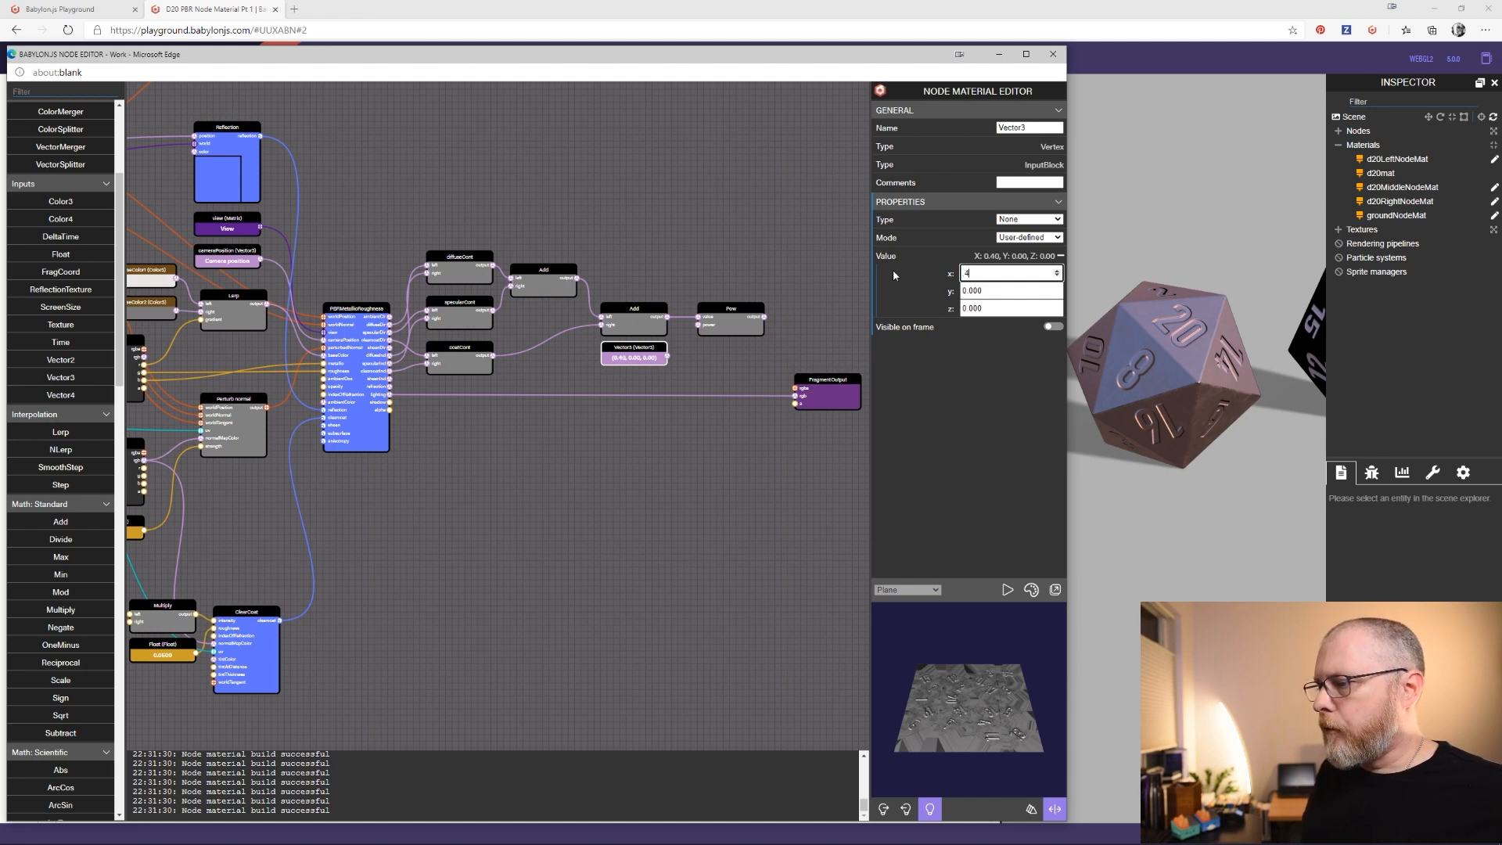
{"action": "type", "text": ".4545"}
{"action": "left_click", "coordinate": [989, 290]}
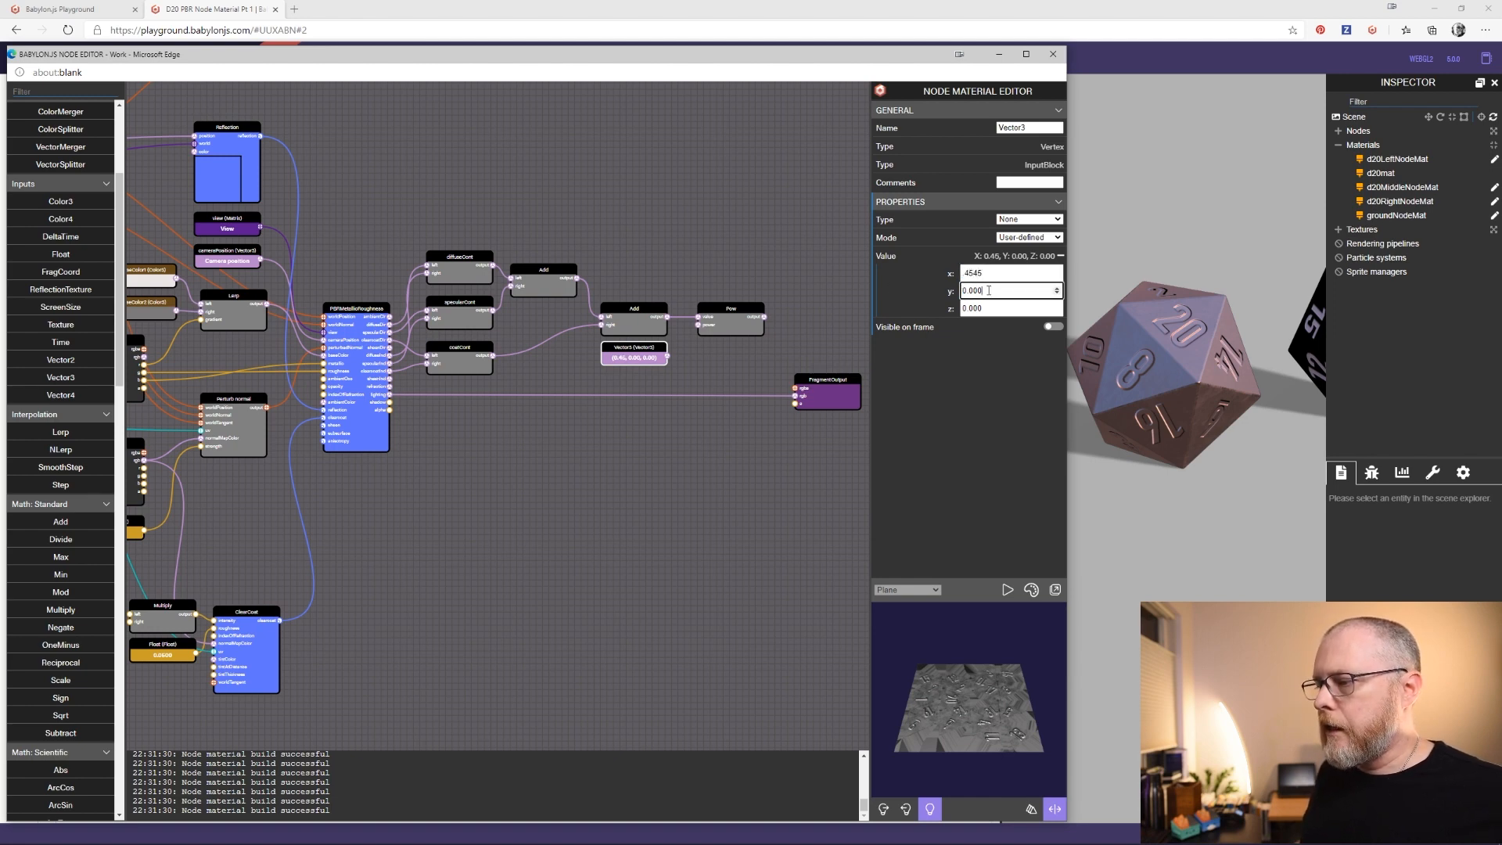
{"action": "key", "text": "BackSpace"}
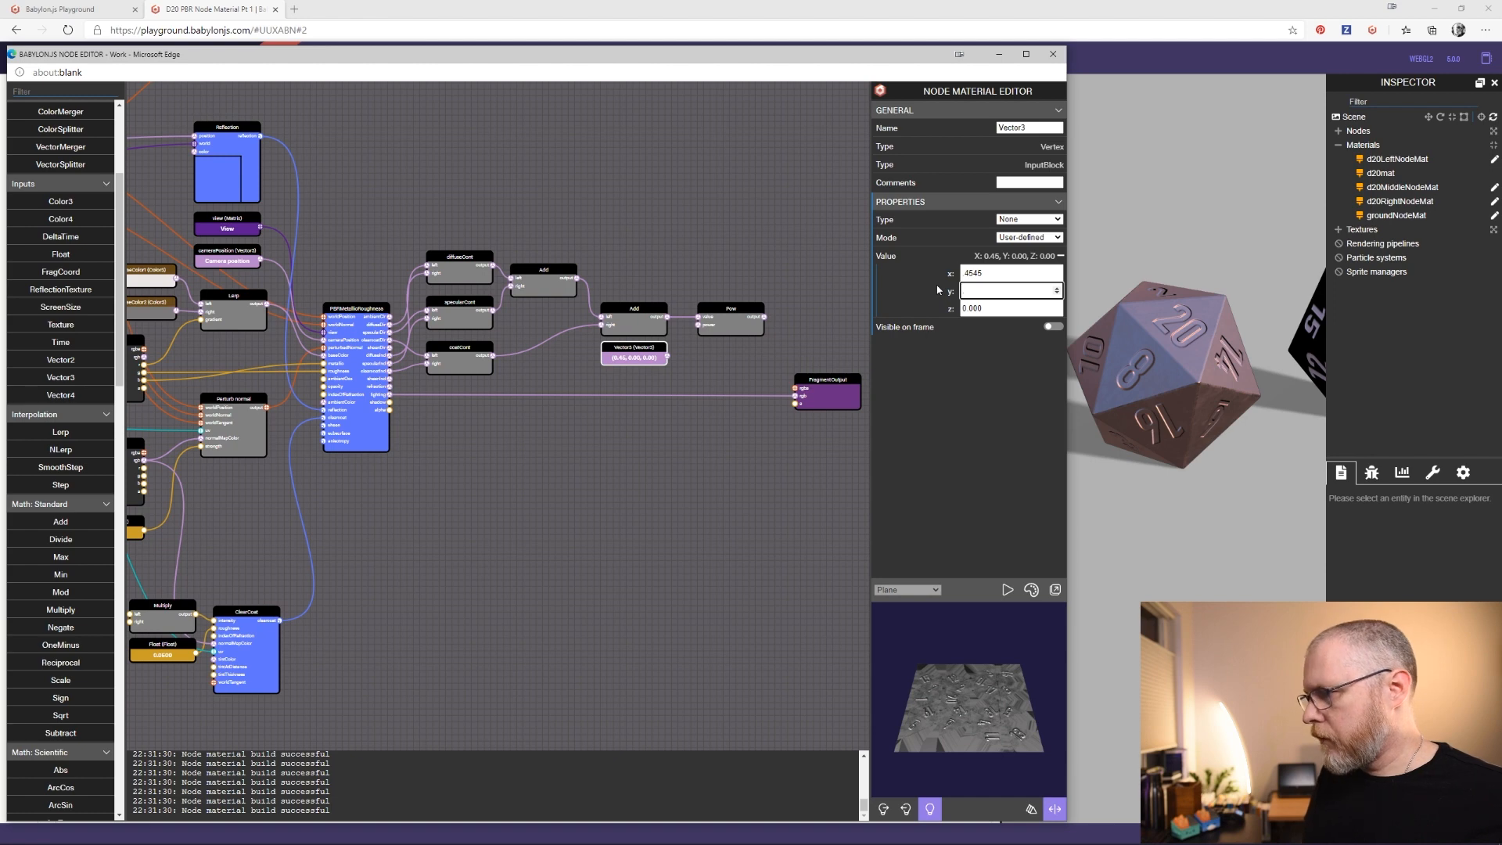
{"action": "left_click_drag", "start_coordinate": [1003, 308], "coordinate": [970, 309]}
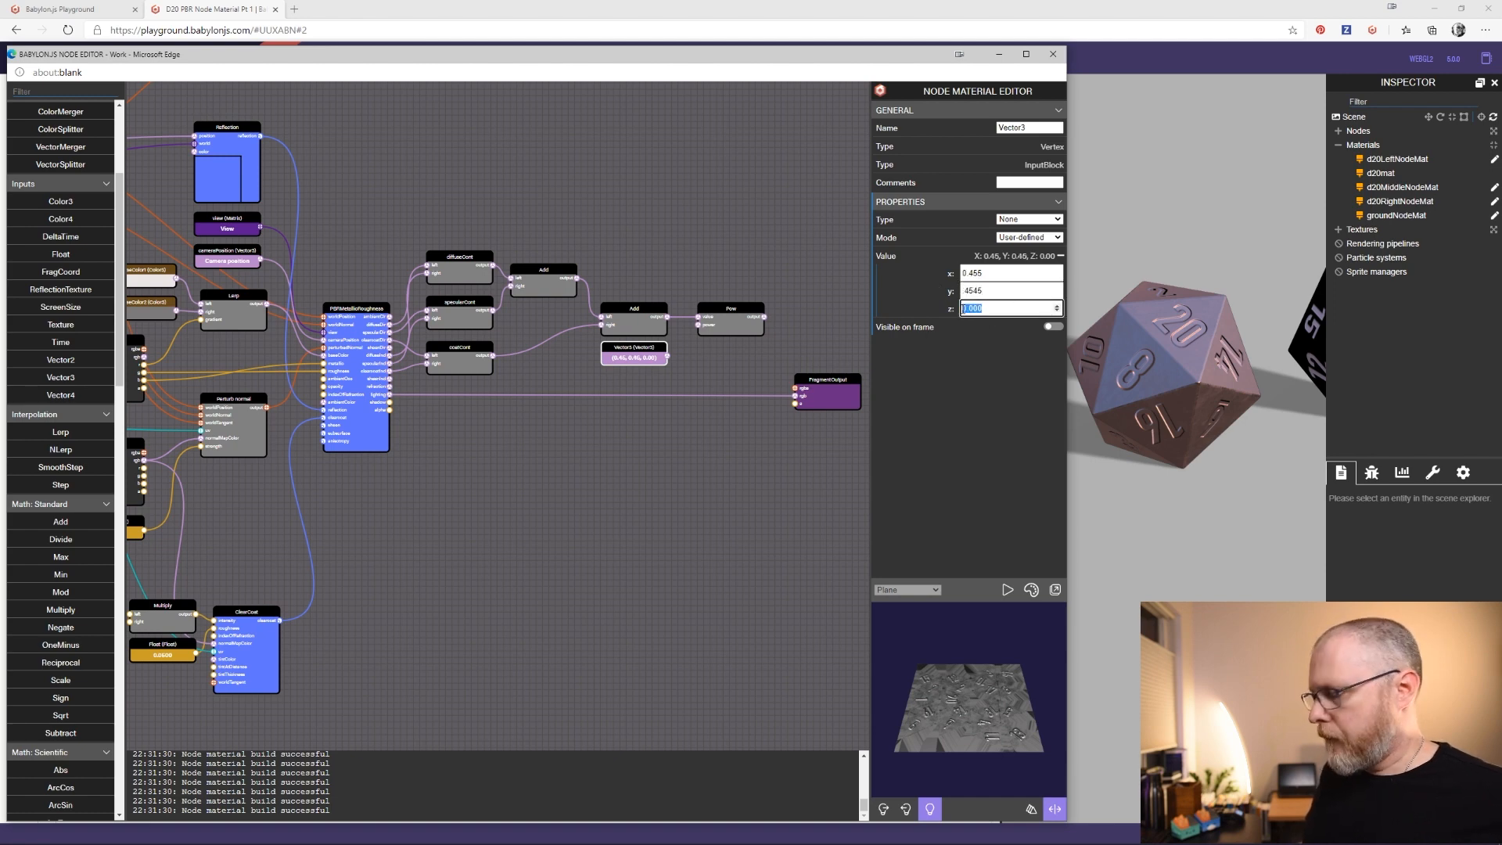
{"action": "key", "text": "BackSpace"}
{"action": "type", "text": ".4545"}
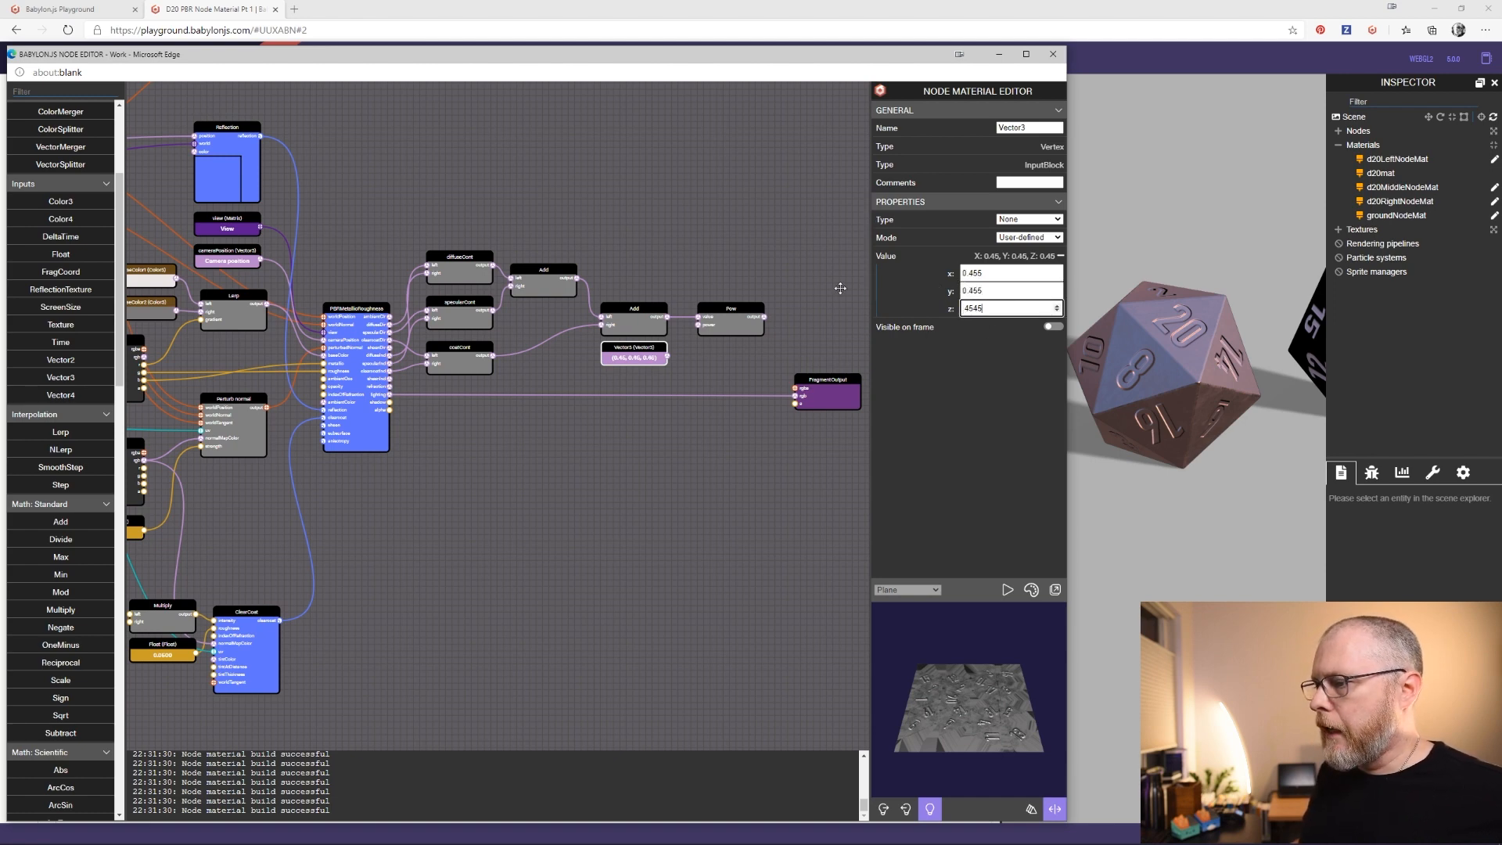
Connect the Vector3 node to Pow's power input and Pow's output to FragmentOutput's rgb input
{"action": "left_click", "coordinate": [742, 249]}
{"action": "left_click", "coordinate": [642, 358]}
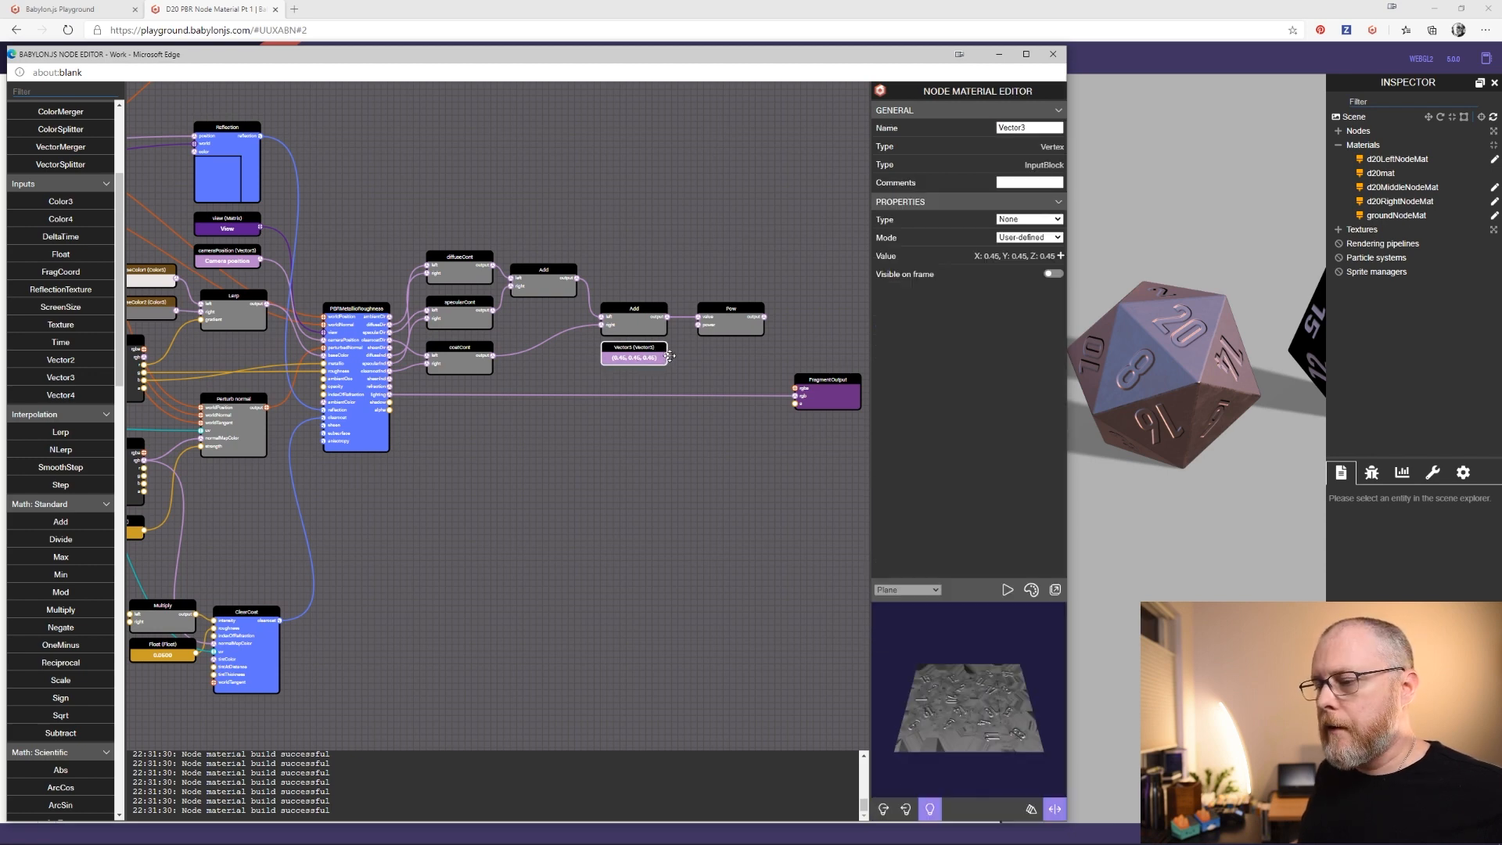
{"action": "left_click_drag", "start_coordinate": [670, 356], "coordinate": [795, 396]}
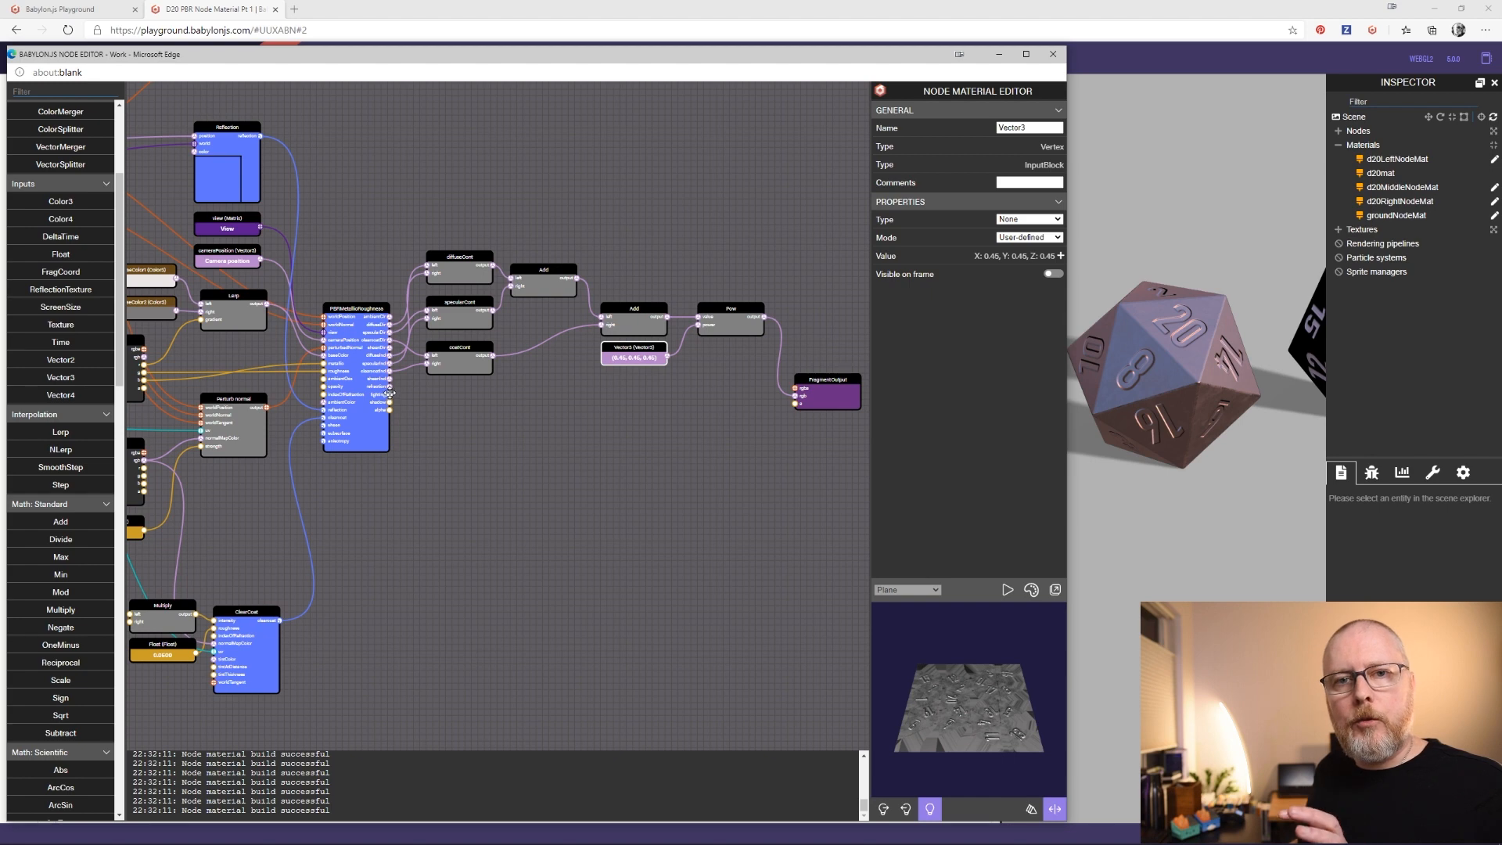
Move ClearCoat up below Perturb normal and arrange the number mask texture, One minus, Multiply and two float nodes compactly beside it
{"action": "left_click_drag", "start_coordinate": [651, 495], "coordinate": [591, 445]}
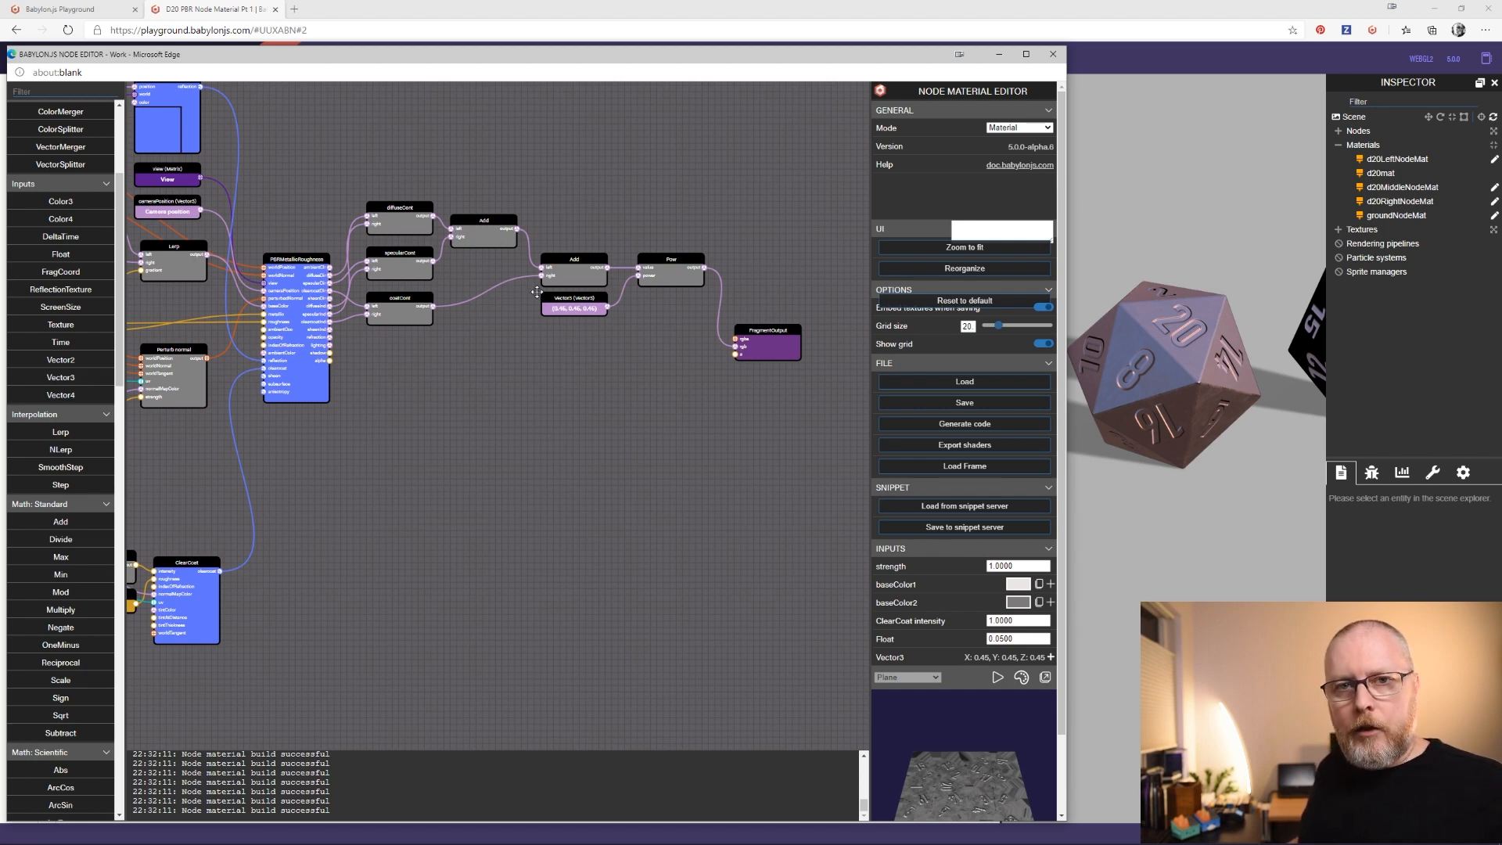
{"action": "left_click_drag", "start_coordinate": [438, 542], "coordinate": [665, 430]}
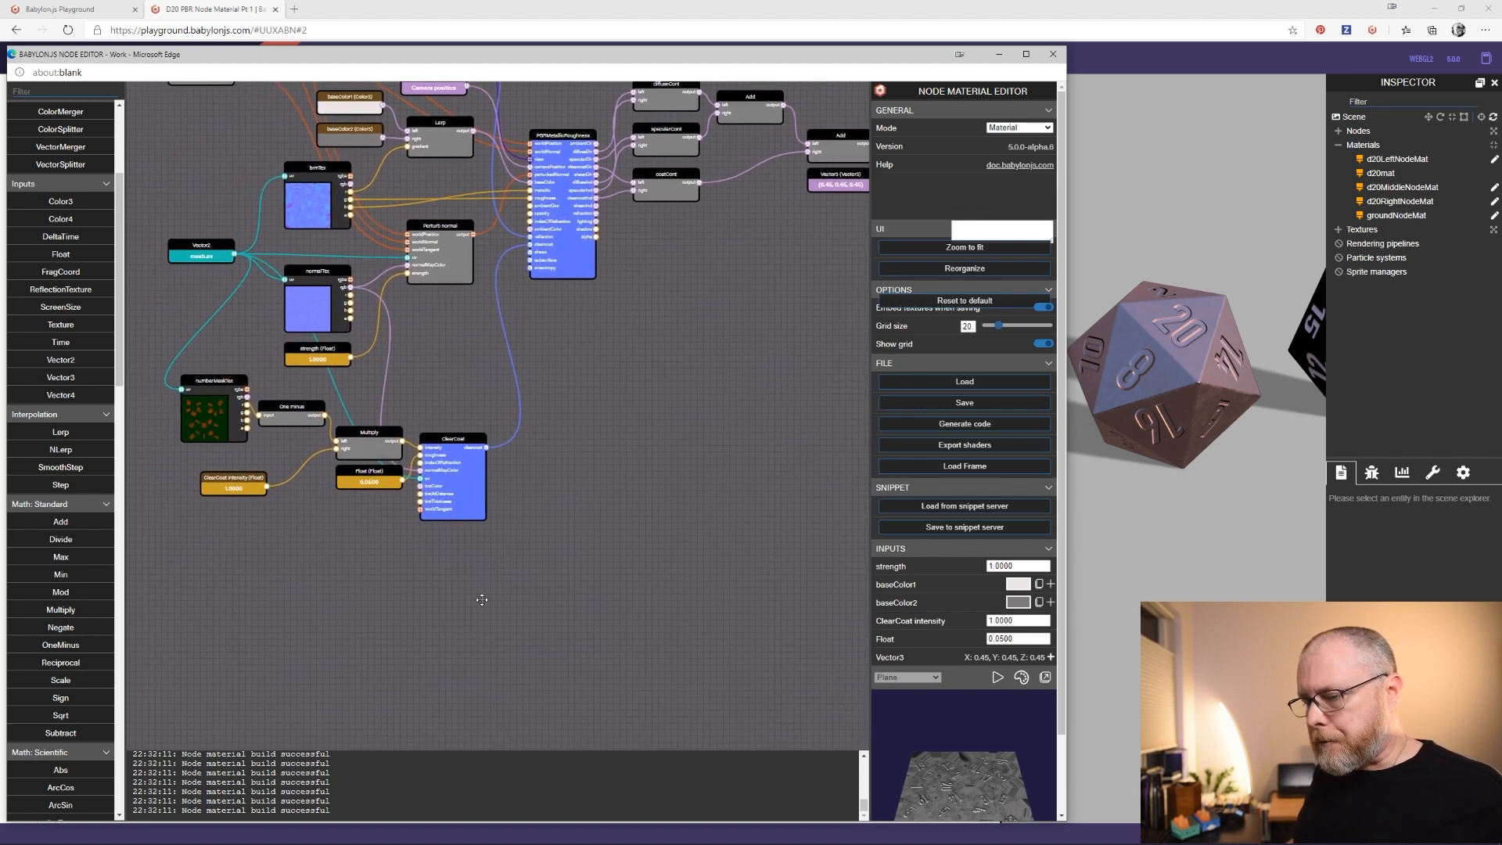
{"action": "left_click_drag", "start_coordinate": [479, 601], "coordinate": [590, 572]}
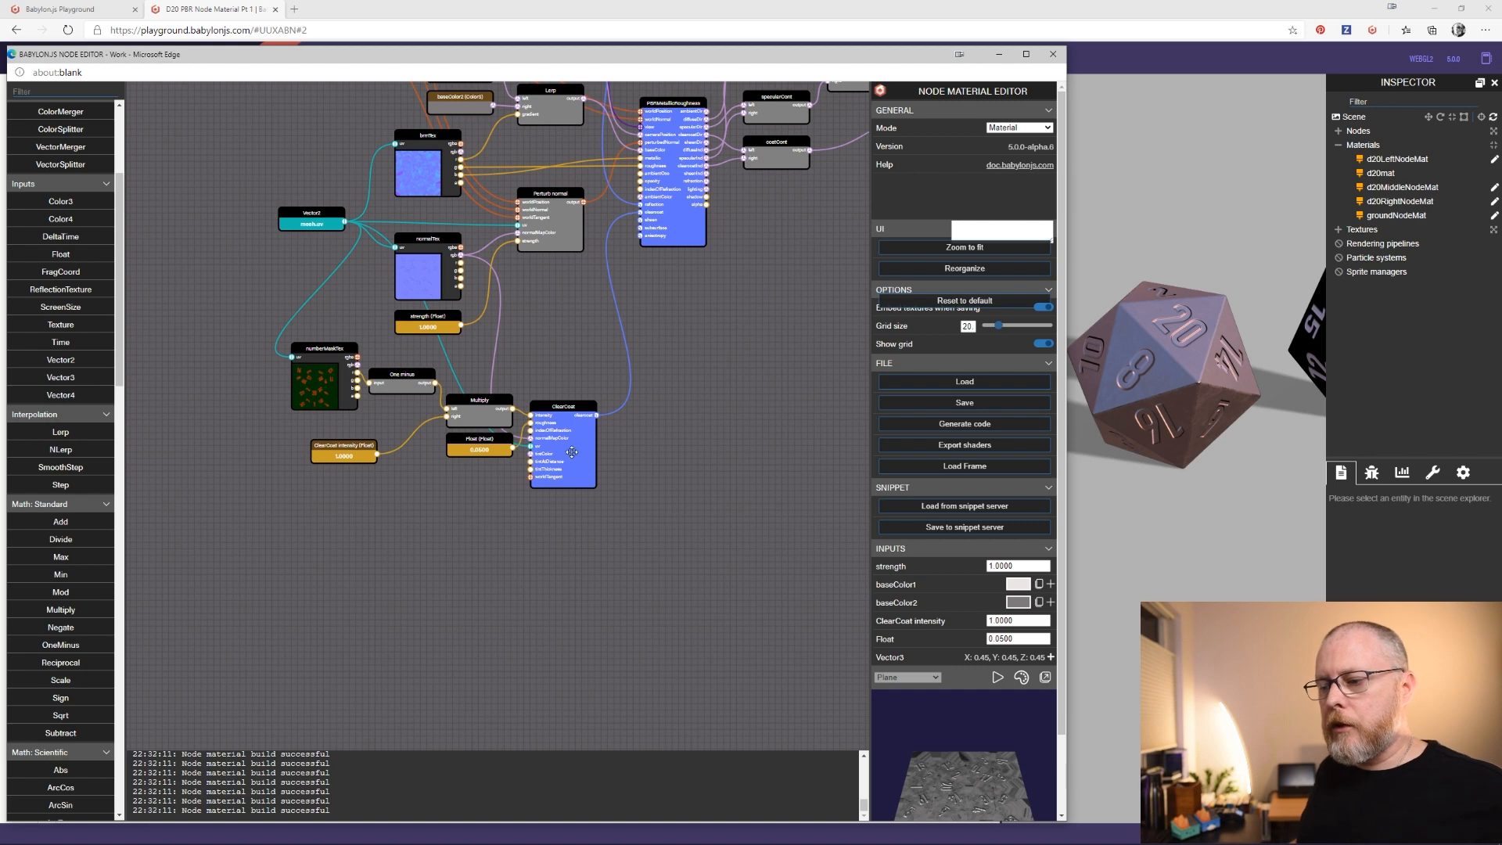
{"action": "left_click_drag", "start_coordinate": [573, 454], "coordinate": [587, 344]}
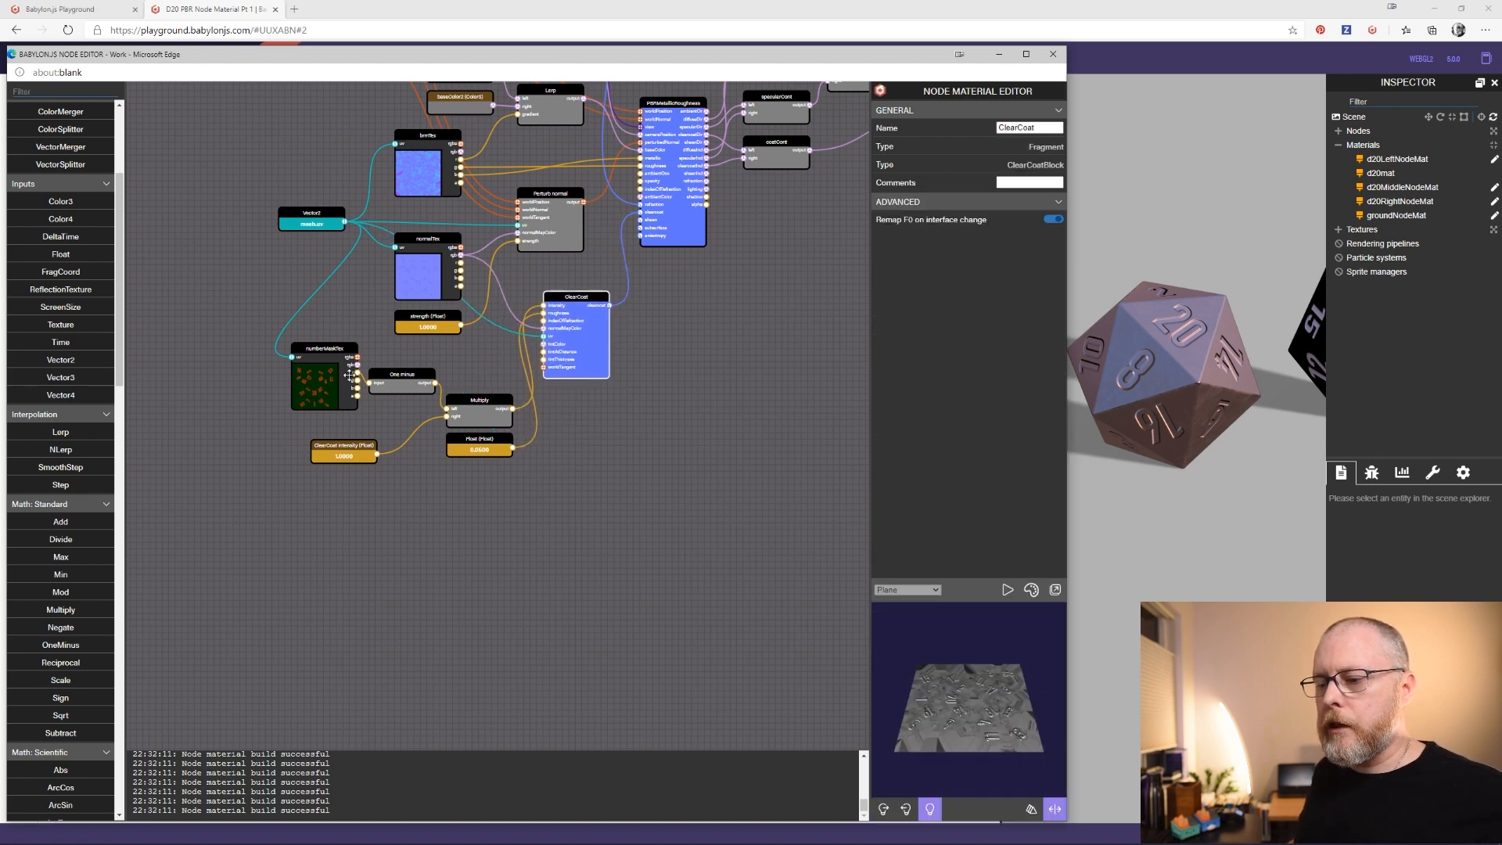
{"action": "left_click_drag", "start_coordinate": [334, 371], "coordinate": [302, 339]}
{"action": "left_click_drag", "start_coordinate": [393, 383], "coordinate": [374, 357]}
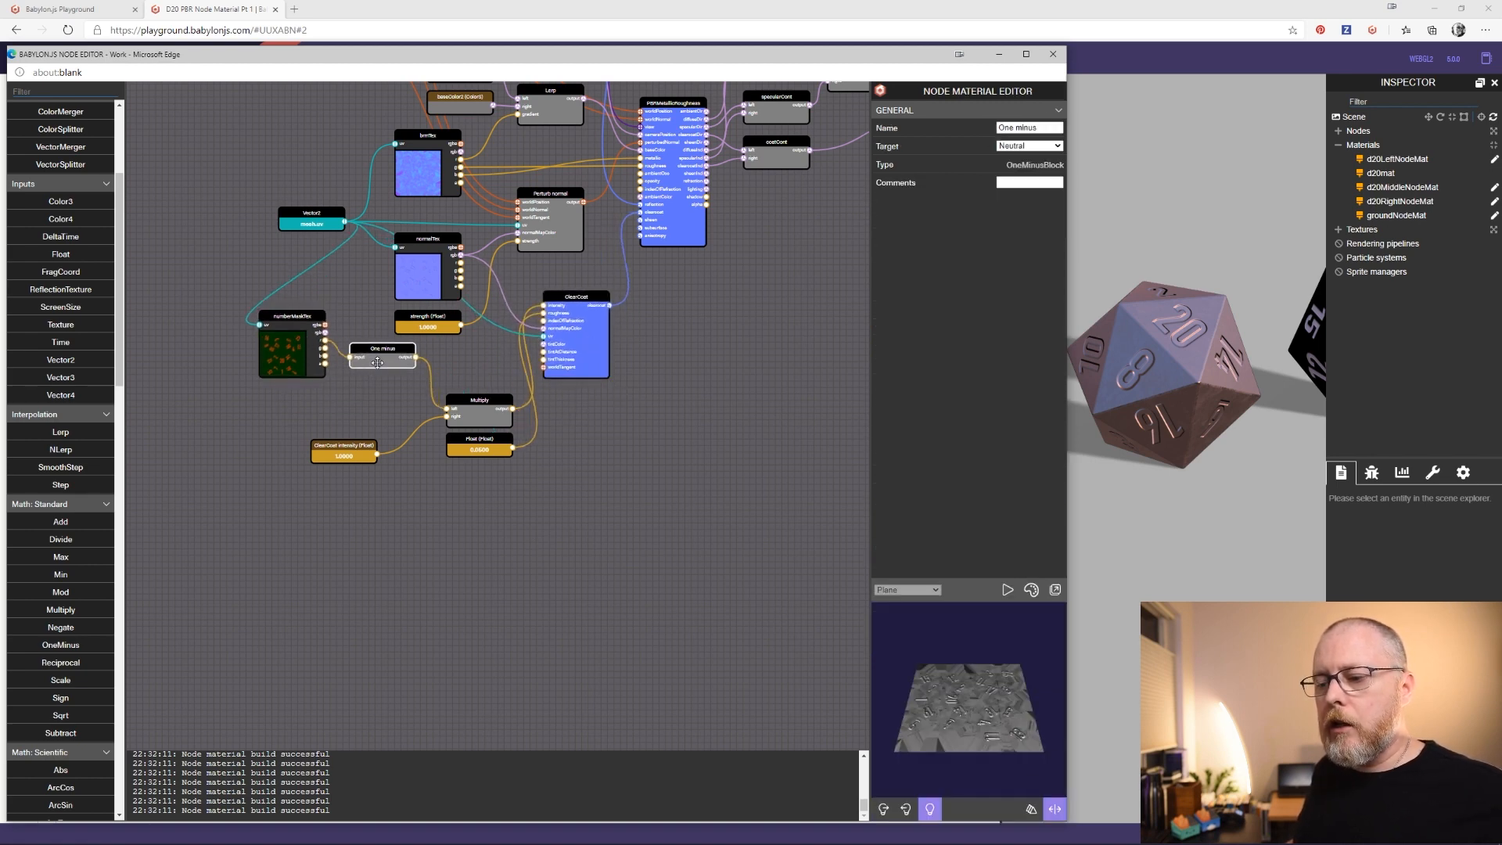
{"action": "left_click_drag", "start_coordinate": [478, 416], "coordinate": [466, 370]}
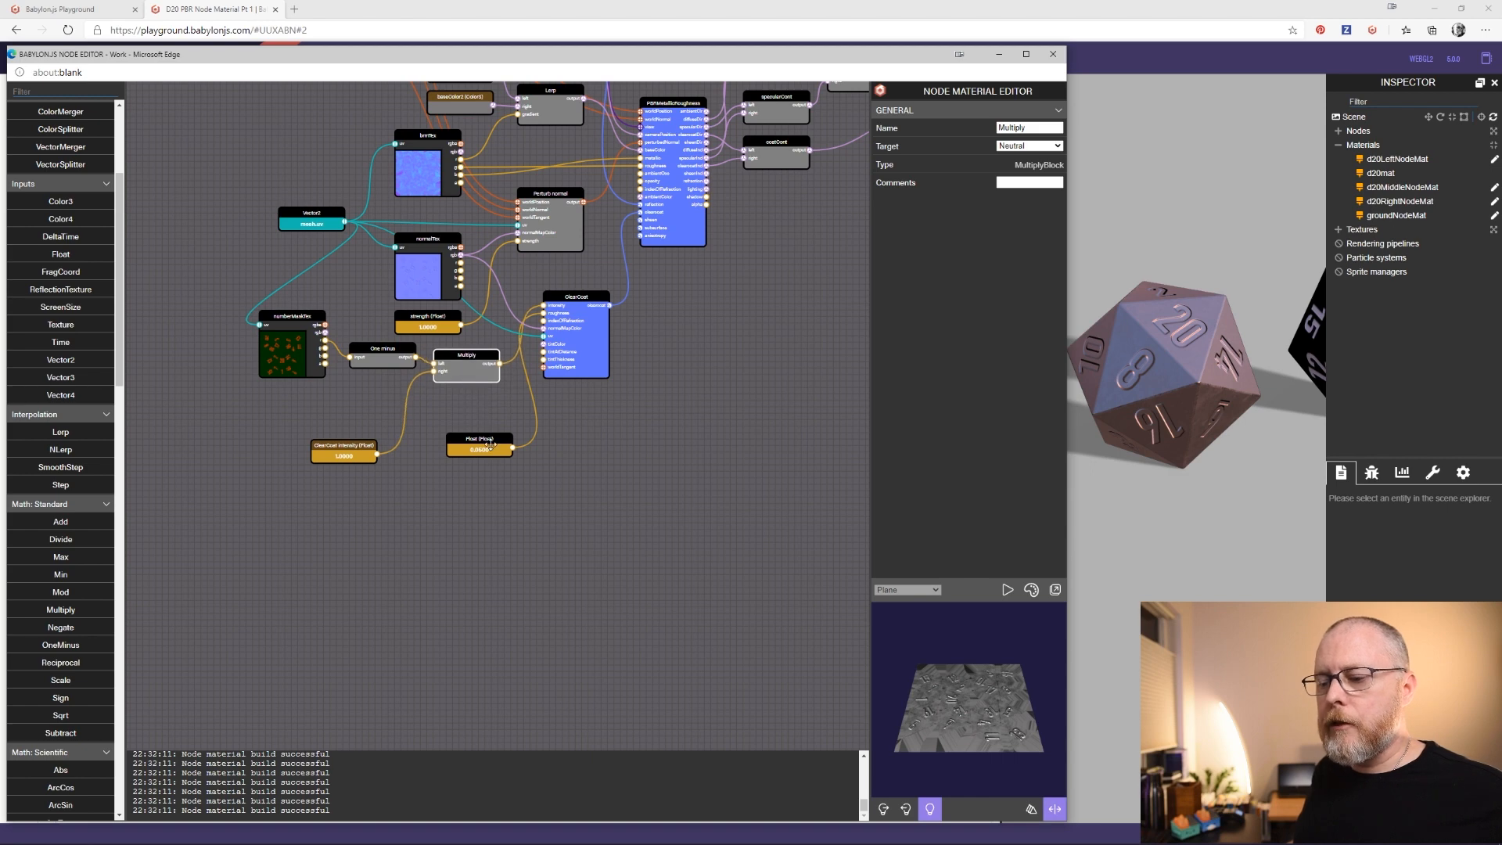
{"action": "left_click_drag", "start_coordinate": [489, 449], "coordinate": [476, 405]}
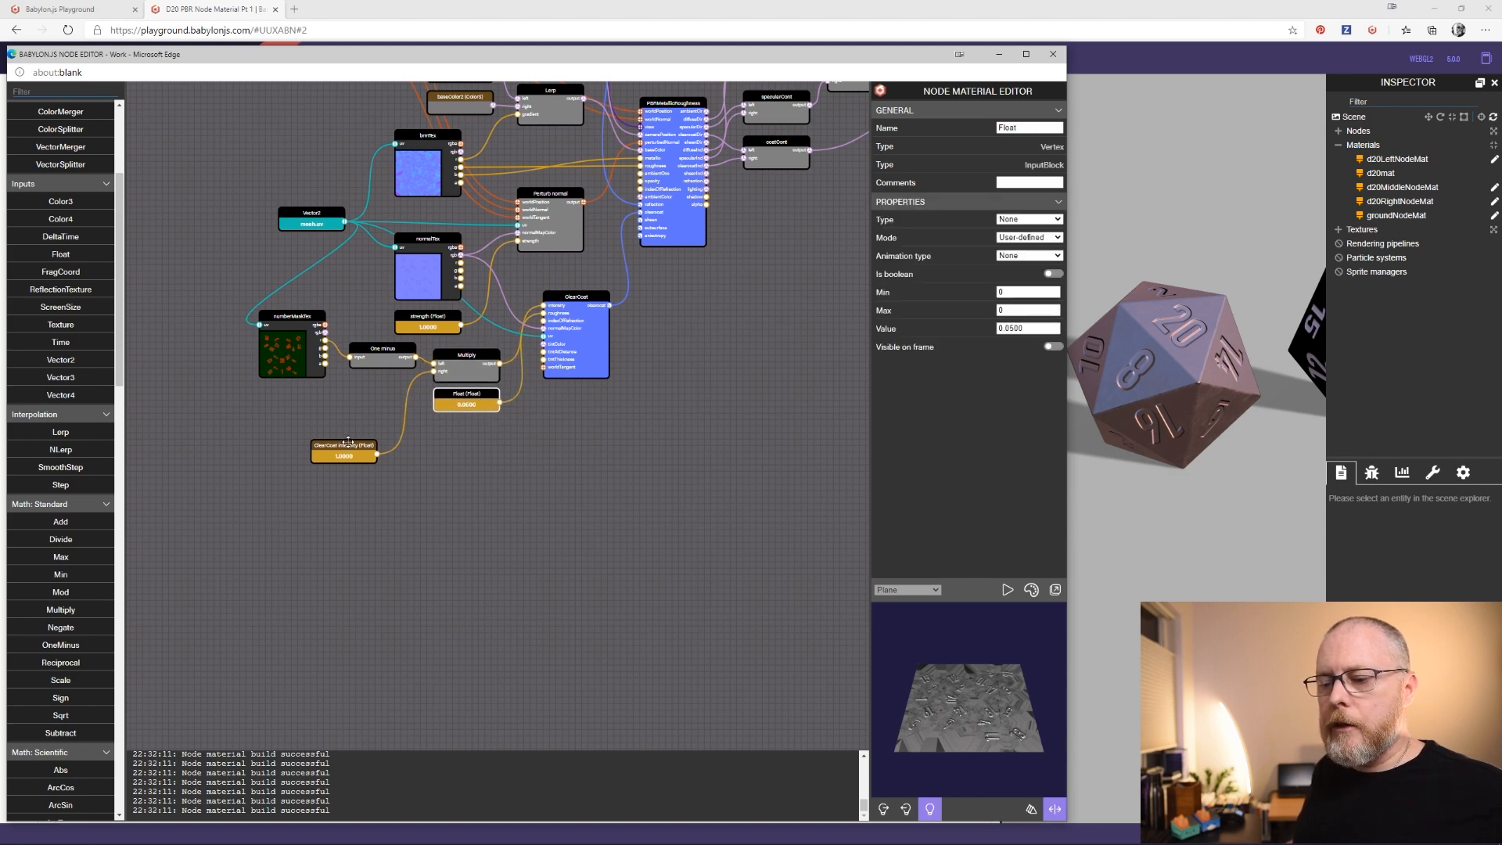
{"action": "left_click_drag", "start_coordinate": [347, 447], "coordinate": [386, 383]}
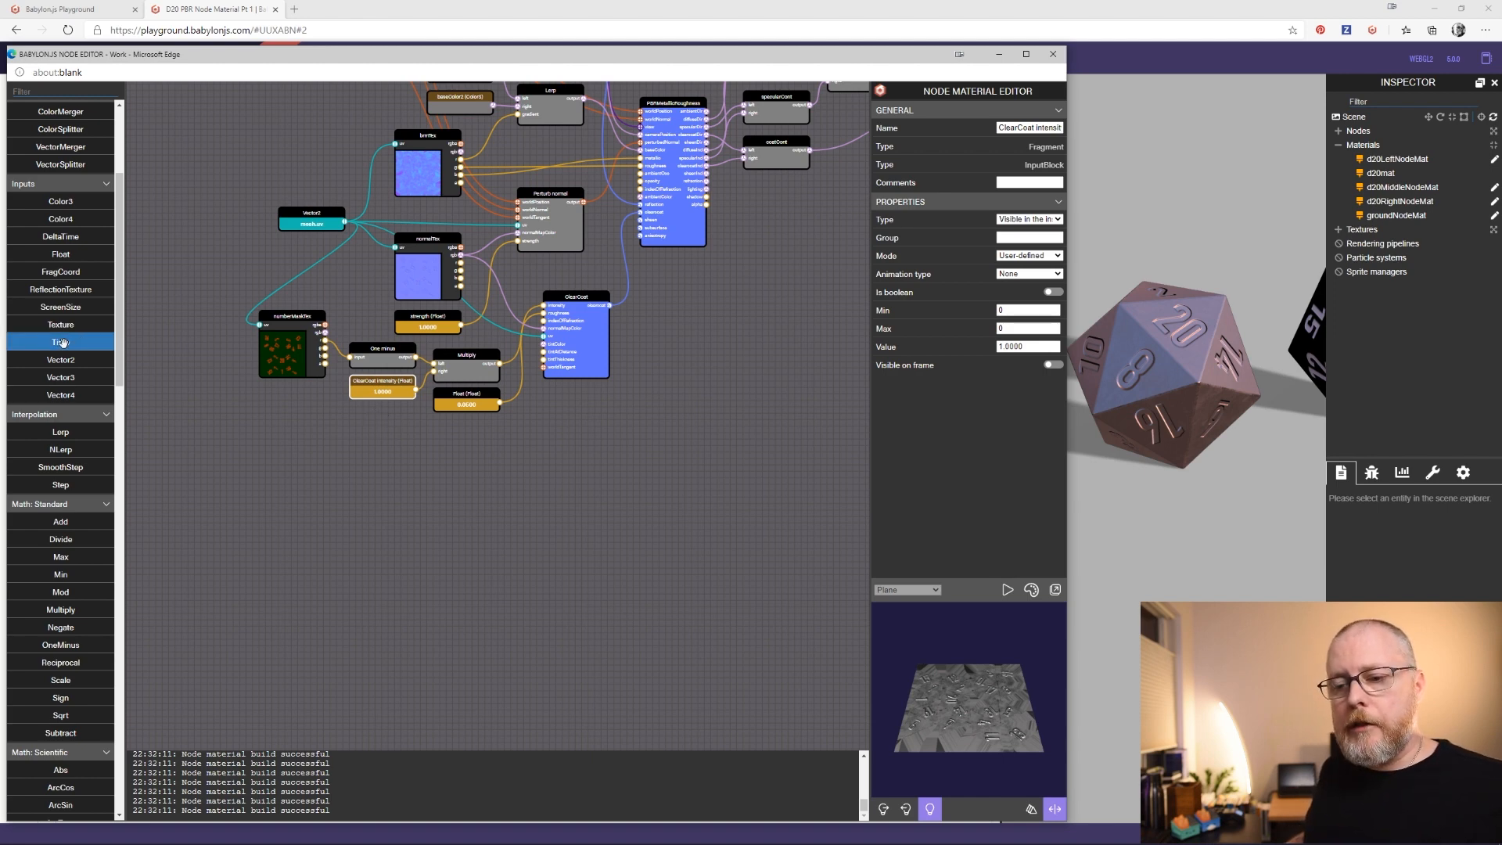
Place a Time node and a Float node beneath it in the empty area below the clear coat nodes, and name the Float speed
{"action": "left_click_drag", "start_coordinate": [60, 342], "coordinate": [235, 473]}
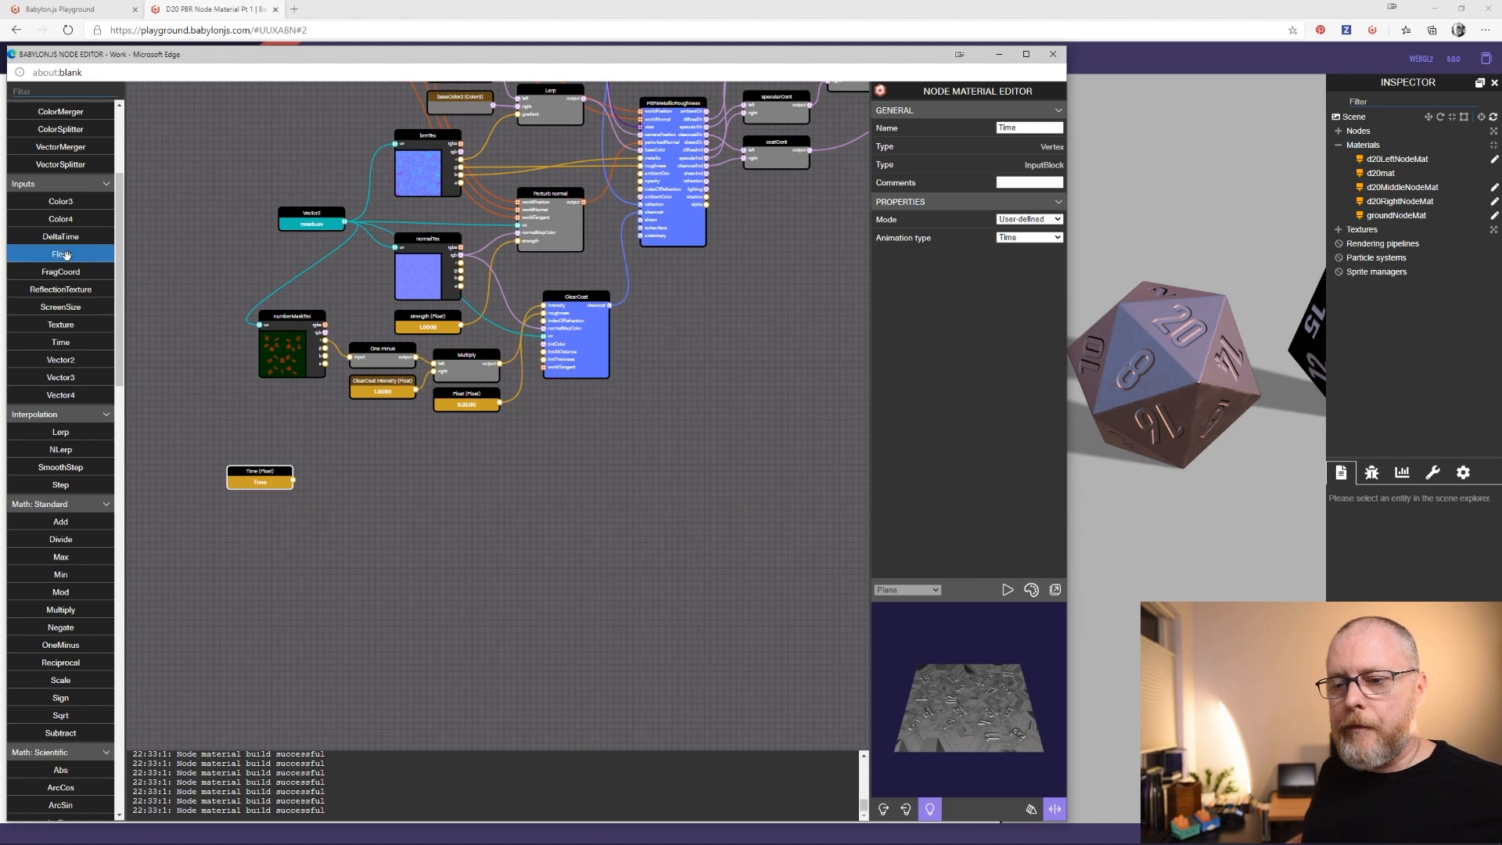
{"action": "left_click_drag", "start_coordinate": [60, 255], "coordinate": [269, 510]}
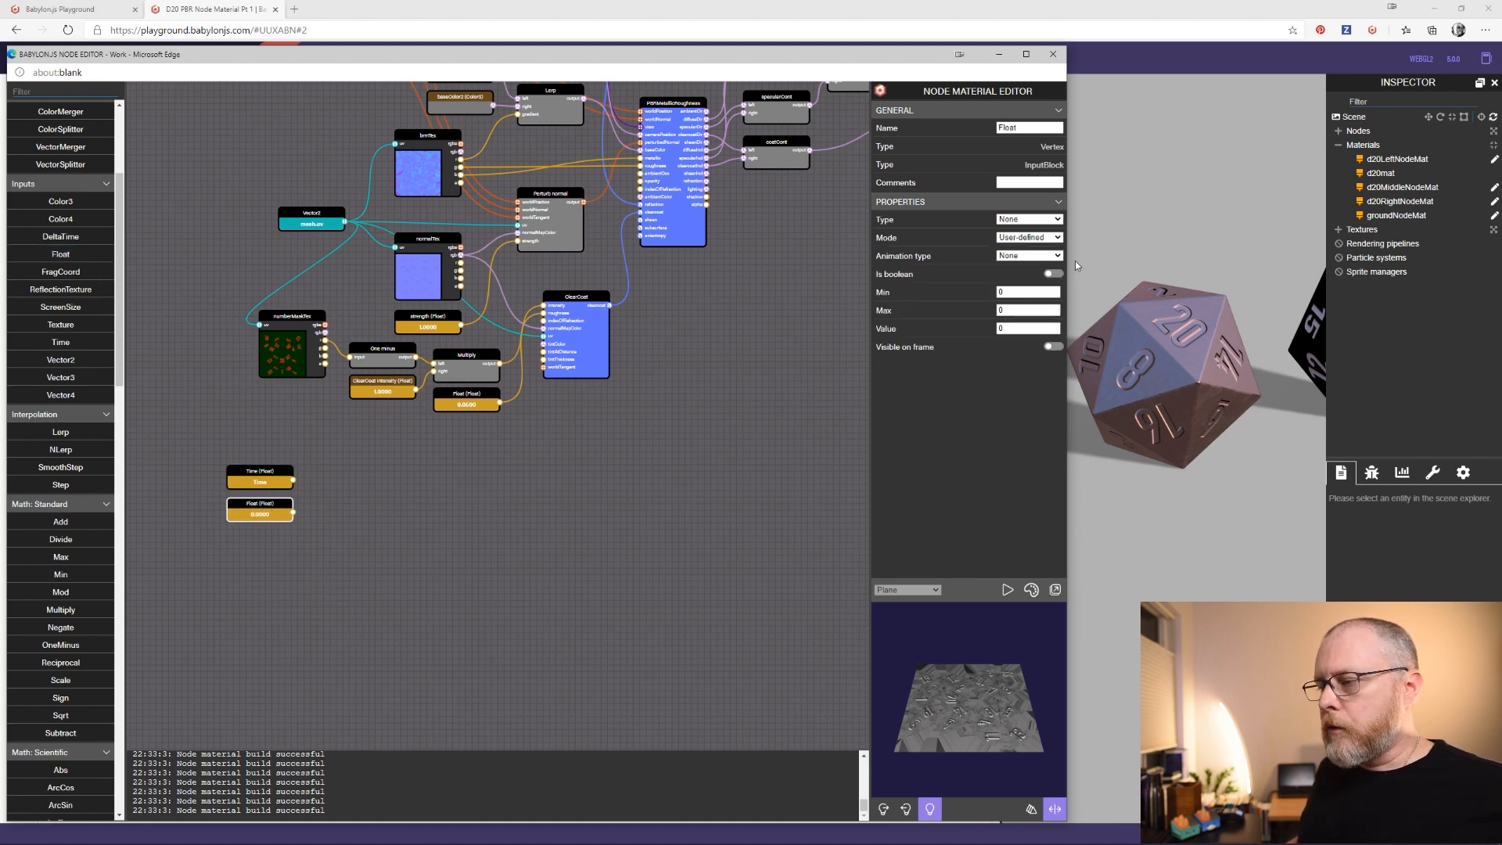
{"action": "left_click_drag", "start_coordinate": [1040, 128], "coordinate": [961, 128]}
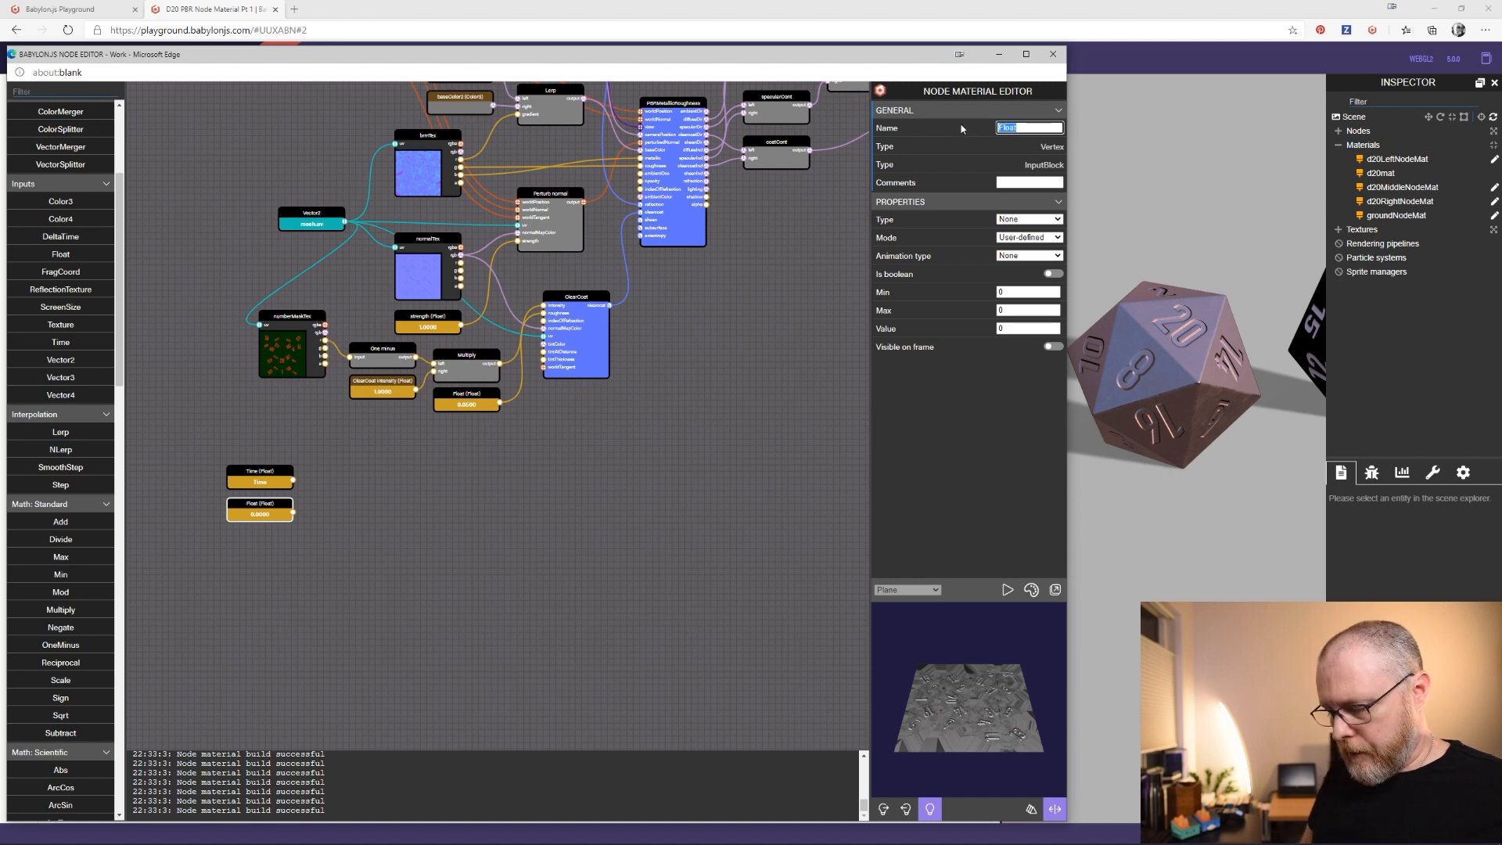
{"action": "type", "text": "speed"}
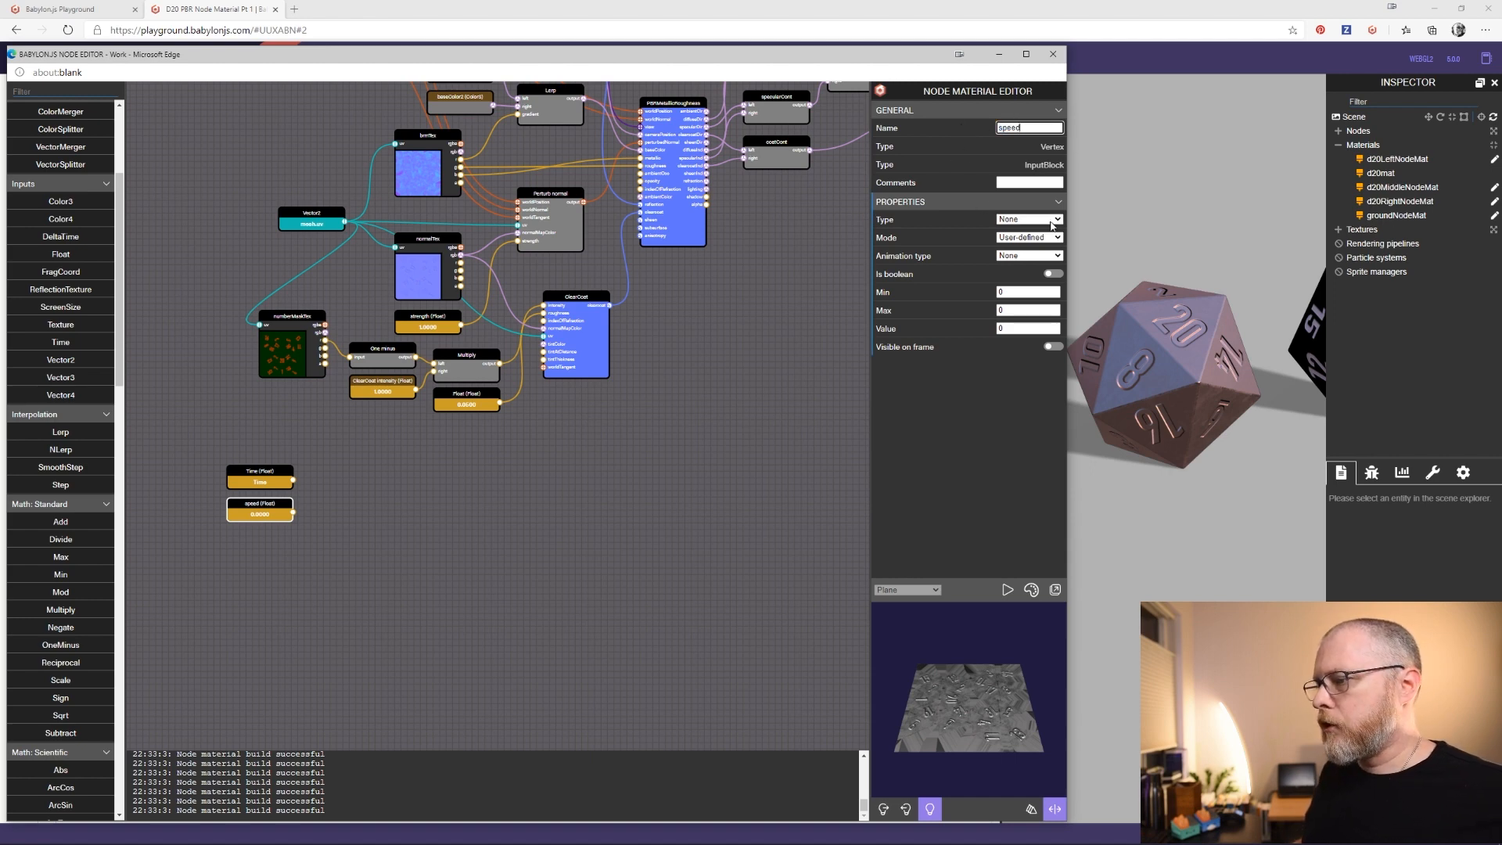
Make the speed float visible in the inspector and set its value to 0.5
{"action": "left_click", "coordinate": [1048, 220]}
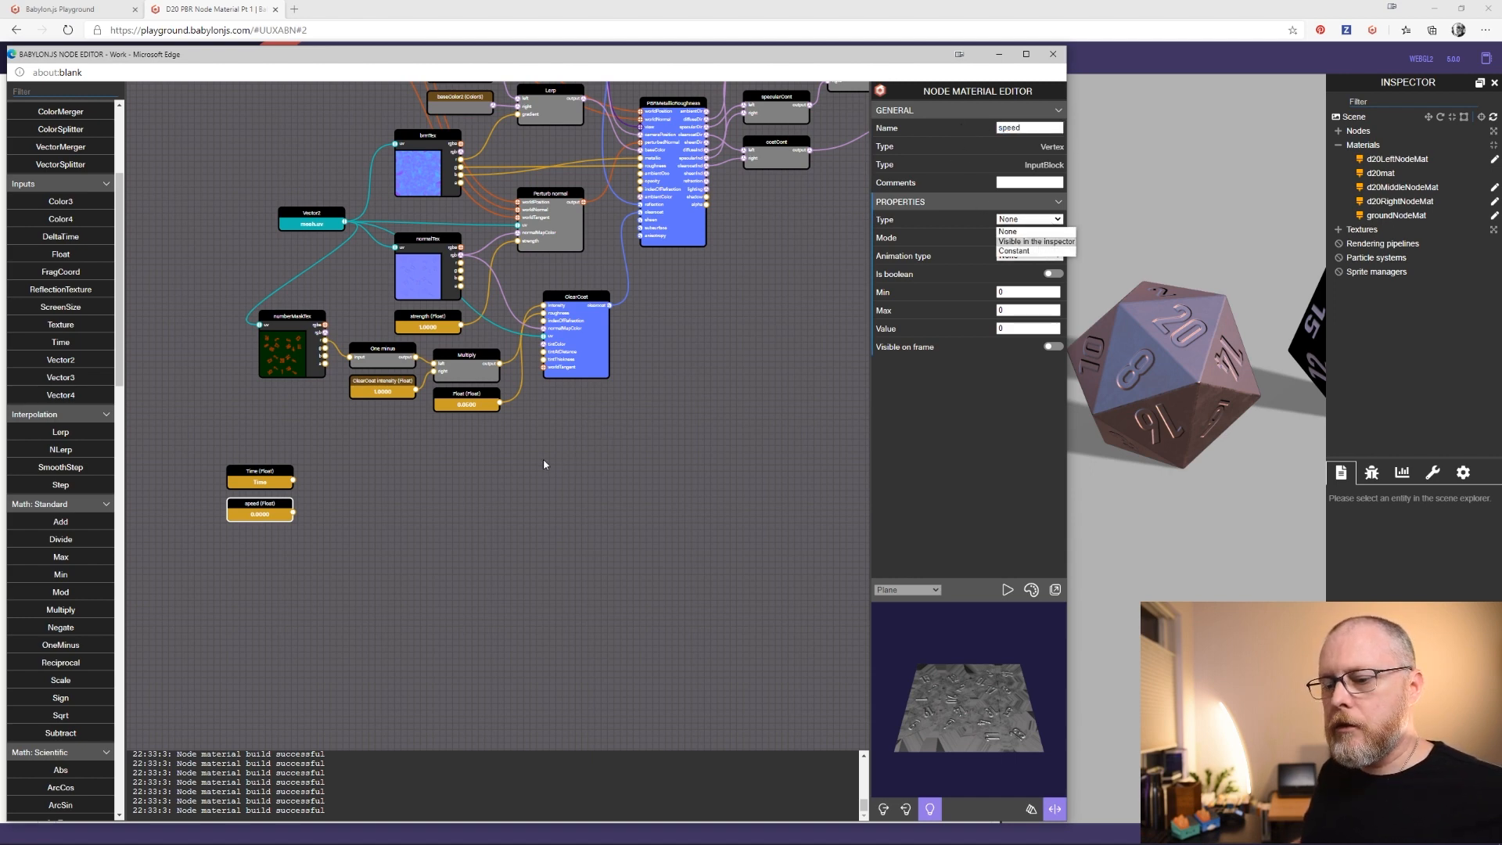
{"action": "key", "text": "Down"}
{"action": "key", "text": "Return"}
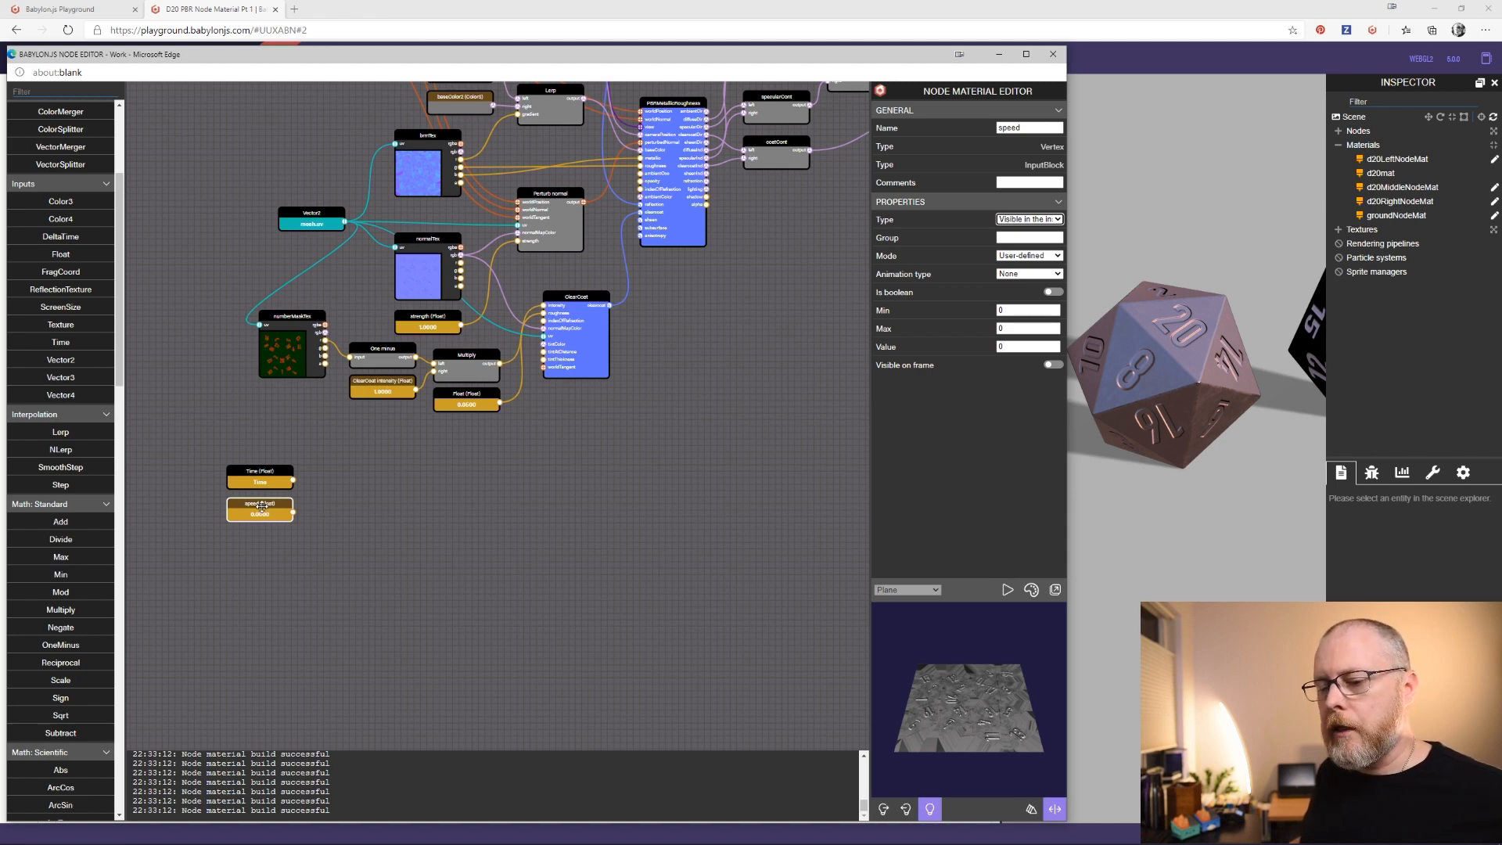
{"action": "left_click", "coordinate": [1023, 346]}
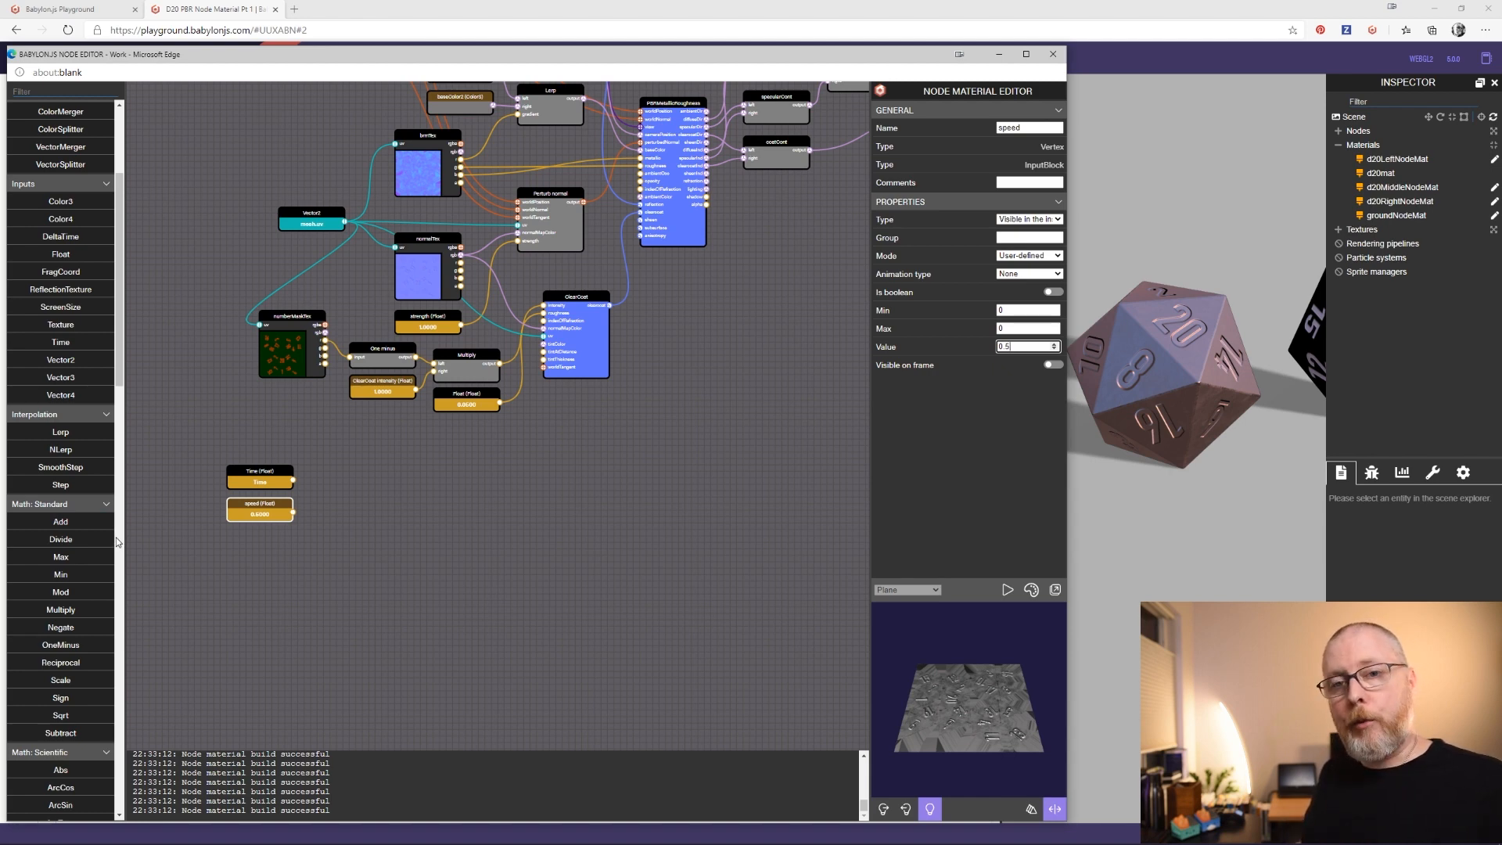
Add a Multiply node beside Time and speed, and connect Time to its left input and speed to its right input
{"action": "left_click_drag", "start_coordinate": [78, 609], "coordinate": [401, 495]}
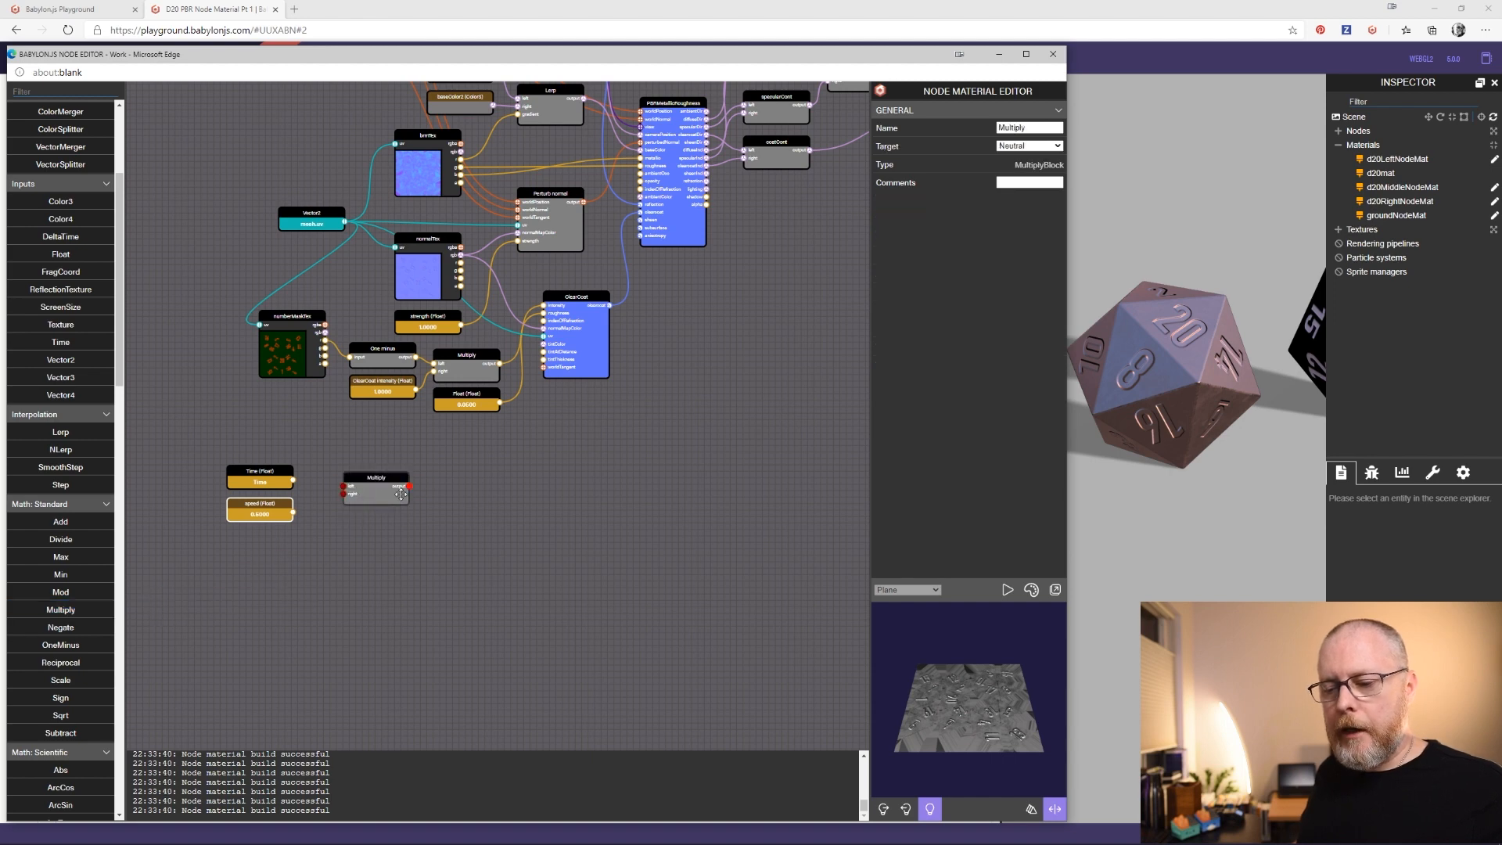
{"action": "left_click_drag", "start_coordinate": [293, 479], "coordinate": [354, 491]}
{"action": "left_click_drag", "start_coordinate": [370, 490], "coordinate": [338, 483]}
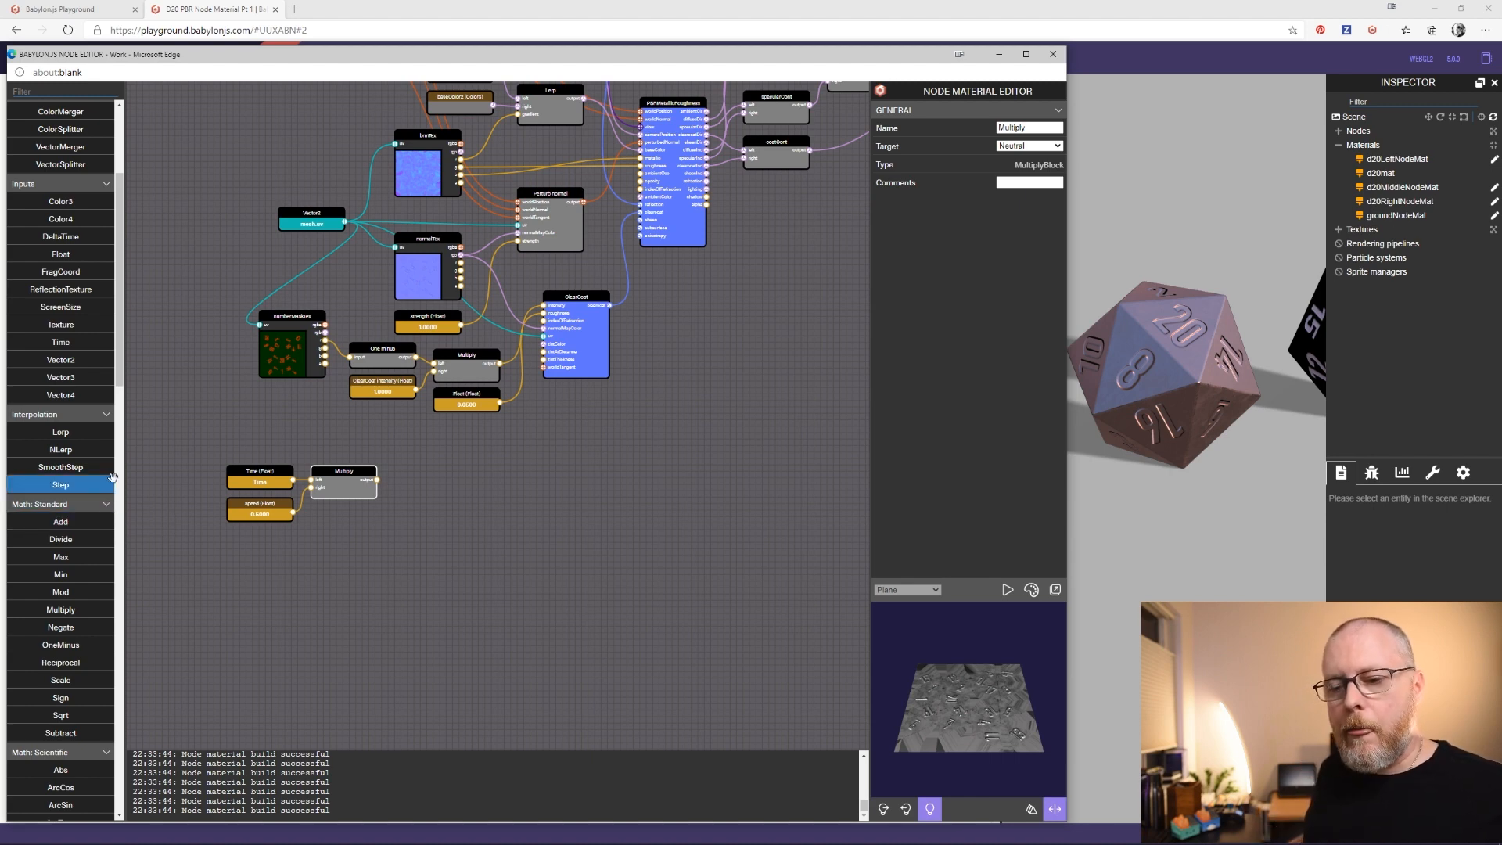
Add a UV node below speed, place a VectorSplitter beside it, and connect the UV output to the splitter's xy input
{"action": "scroll", "coordinate": [99, 507], "scroll_direction": "down", "scroll_amount": 12}
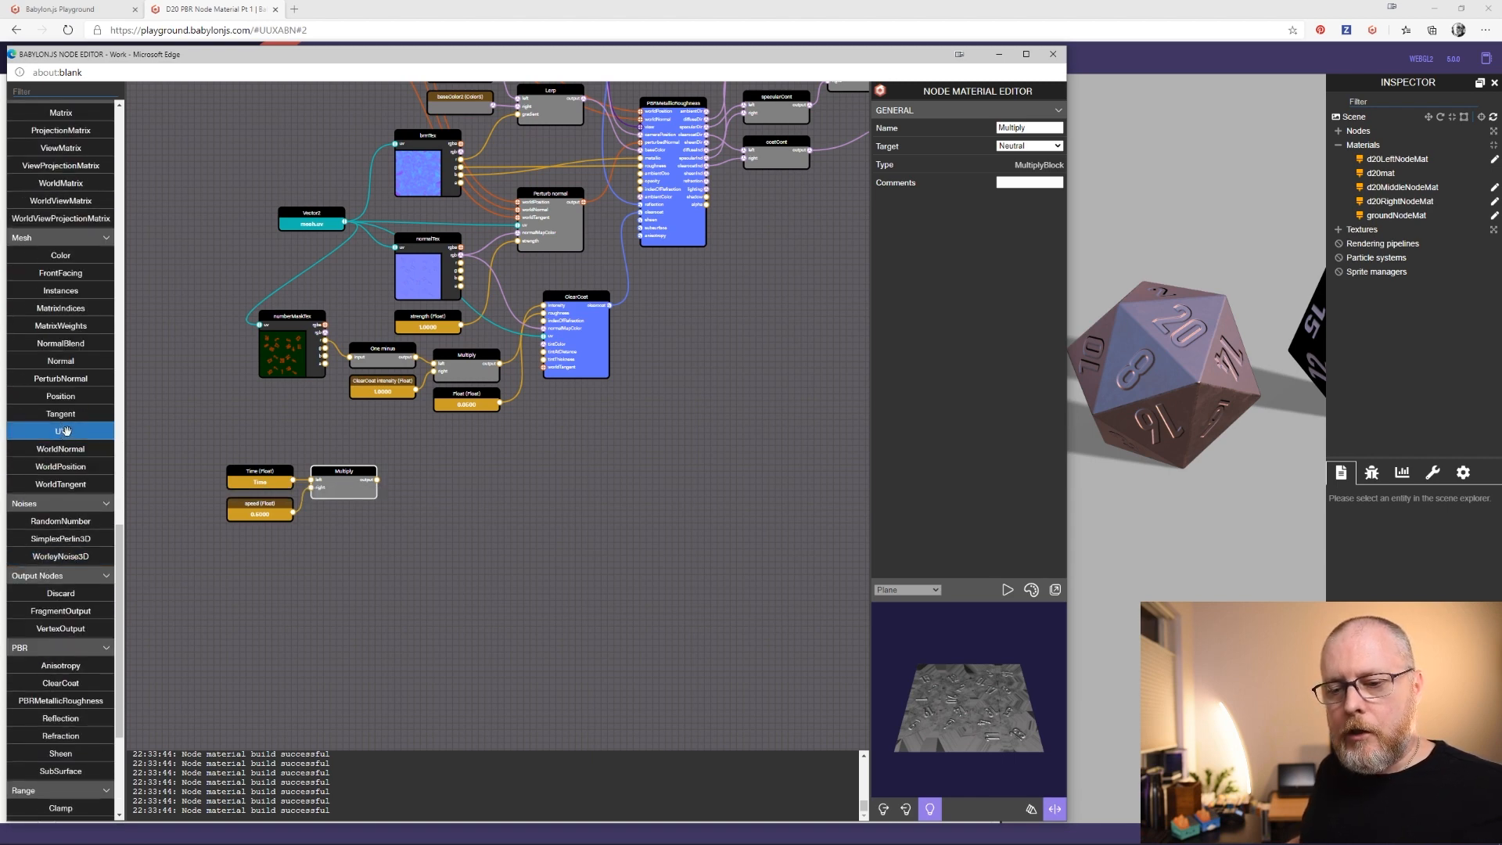
{"action": "left_click_drag", "start_coordinate": [60, 431], "coordinate": [271, 543]}
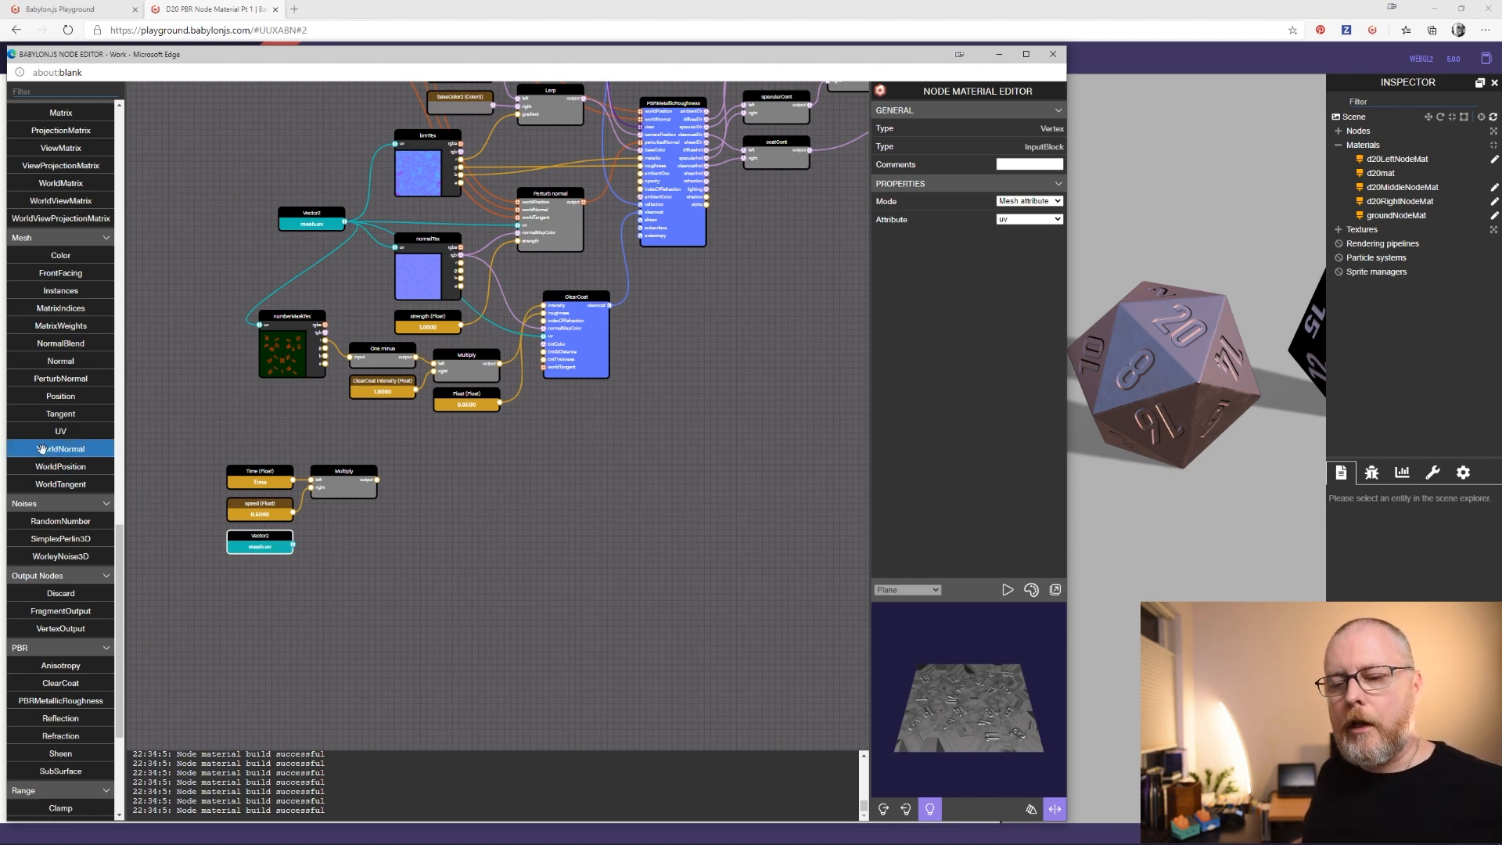
{"action": "scroll", "coordinate": [44, 443], "scroll_direction": "up", "scroll_amount": 15}
{"action": "scroll", "coordinate": [43, 444], "scroll_direction": "up", "scroll_amount": 1}
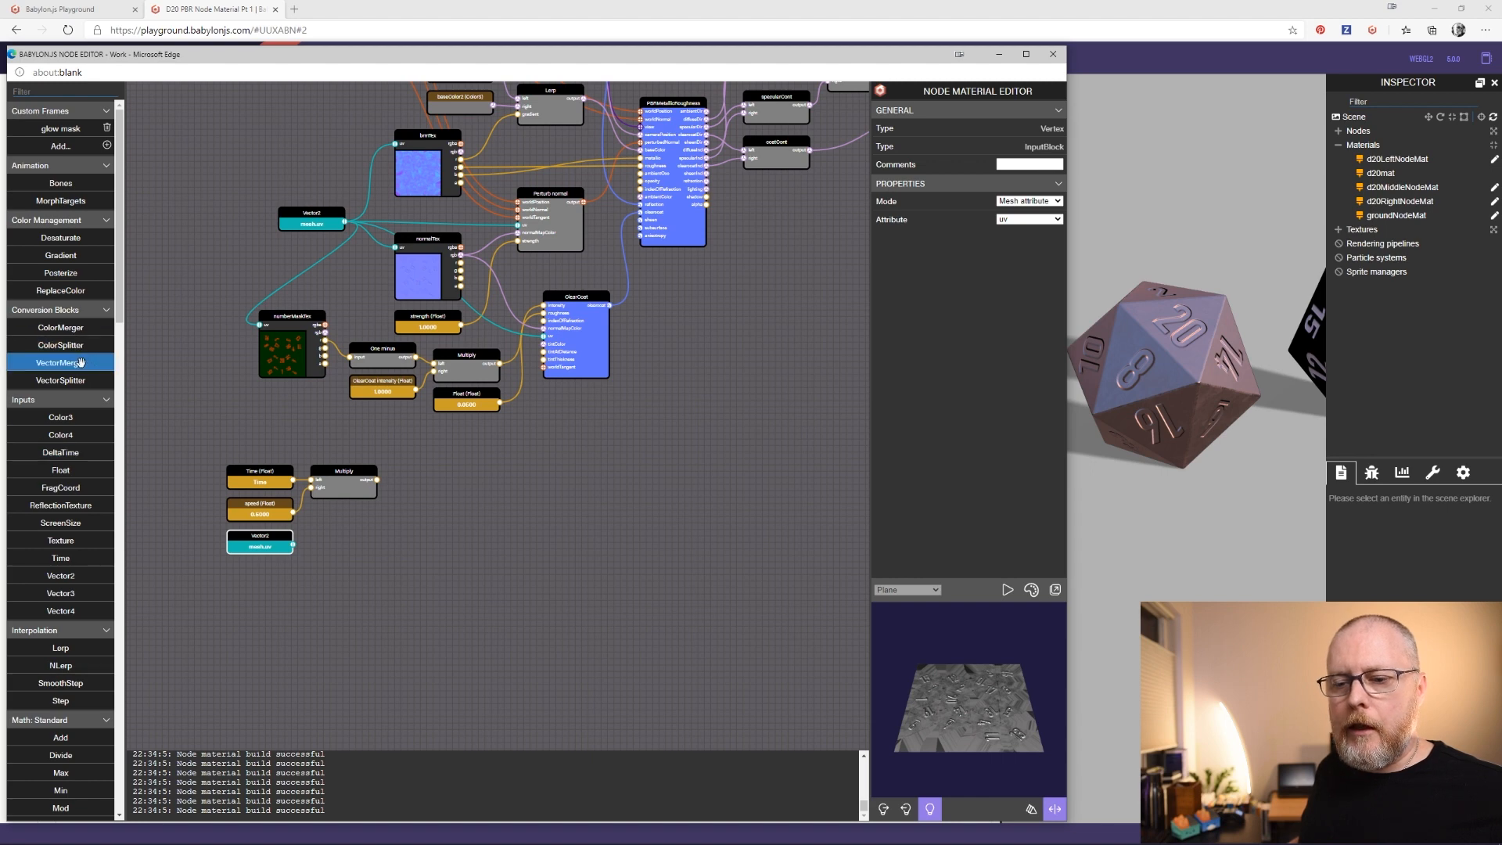
{"action": "left_click_drag", "start_coordinate": [61, 380], "coordinate": [338, 530]}
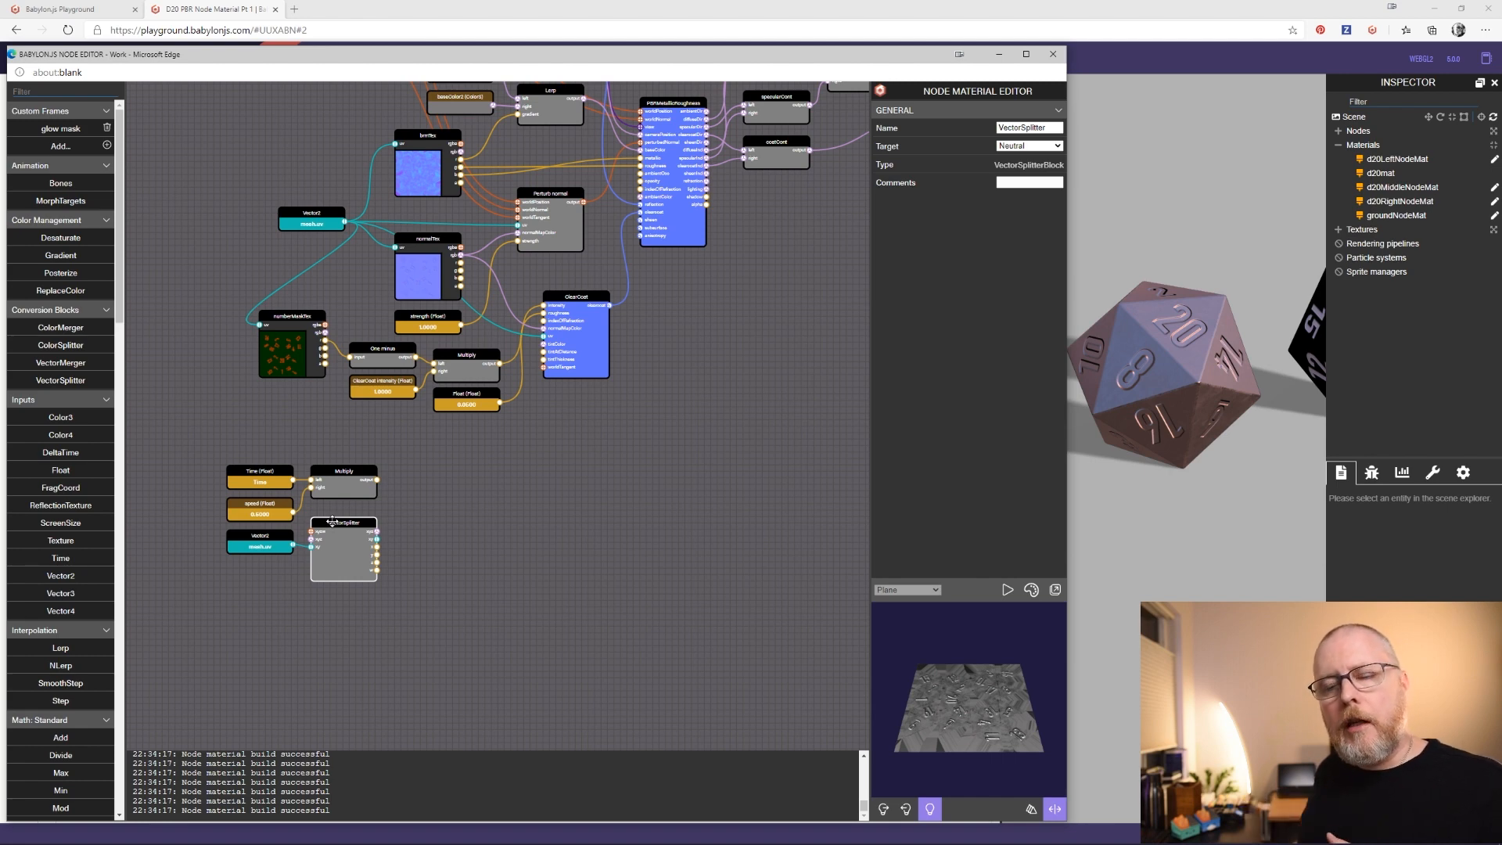
{"action": "left_click_drag", "start_coordinate": [332, 521], "coordinate": [332, 517]}
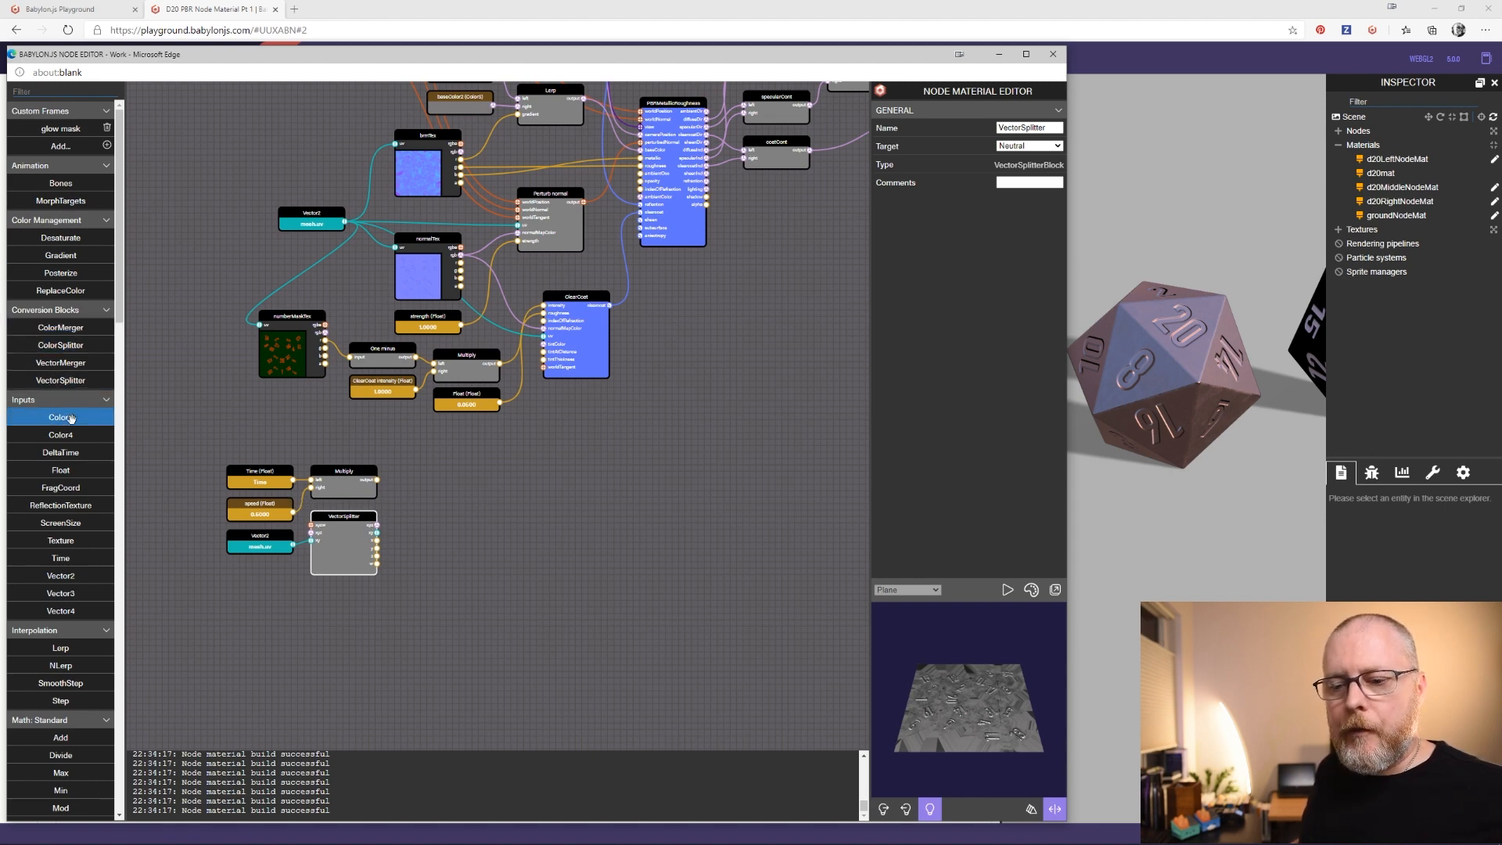
Place an Add node that combines the time Multiply output with the VectorSplitter output, and place a Gradient node further along the chain
{"action": "left_click_drag", "start_coordinate": [63, 737], "coordinate": [500, 491]}
{"action": "left_click_drag", "start_coordinate": [378, 479], "coordinate": [424, 501]}
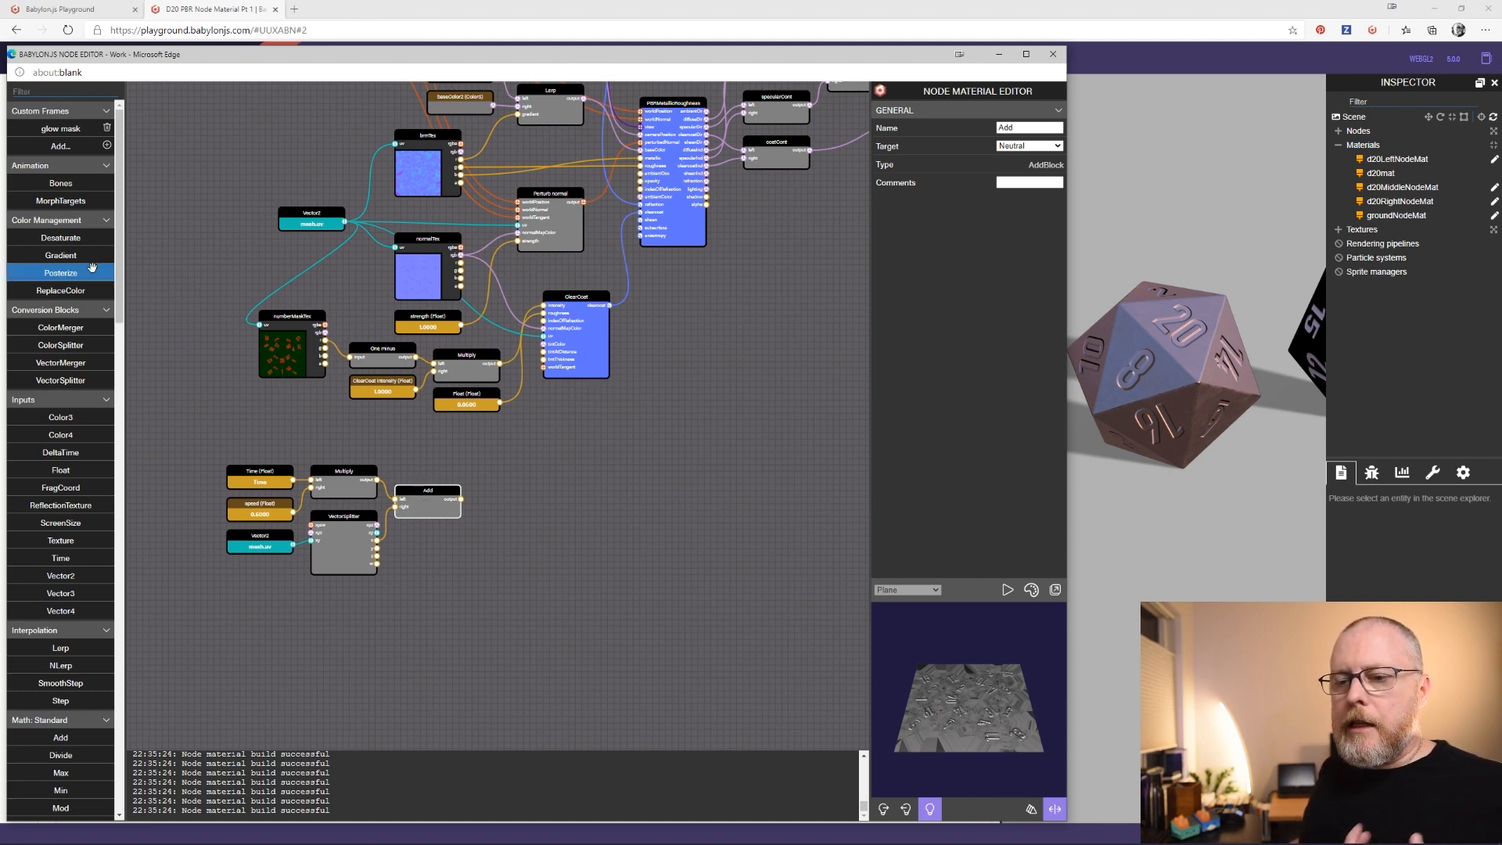
{"action": "left_click_drag", "start_coordinate": [63, 256], "coordinate": [576, 496]}
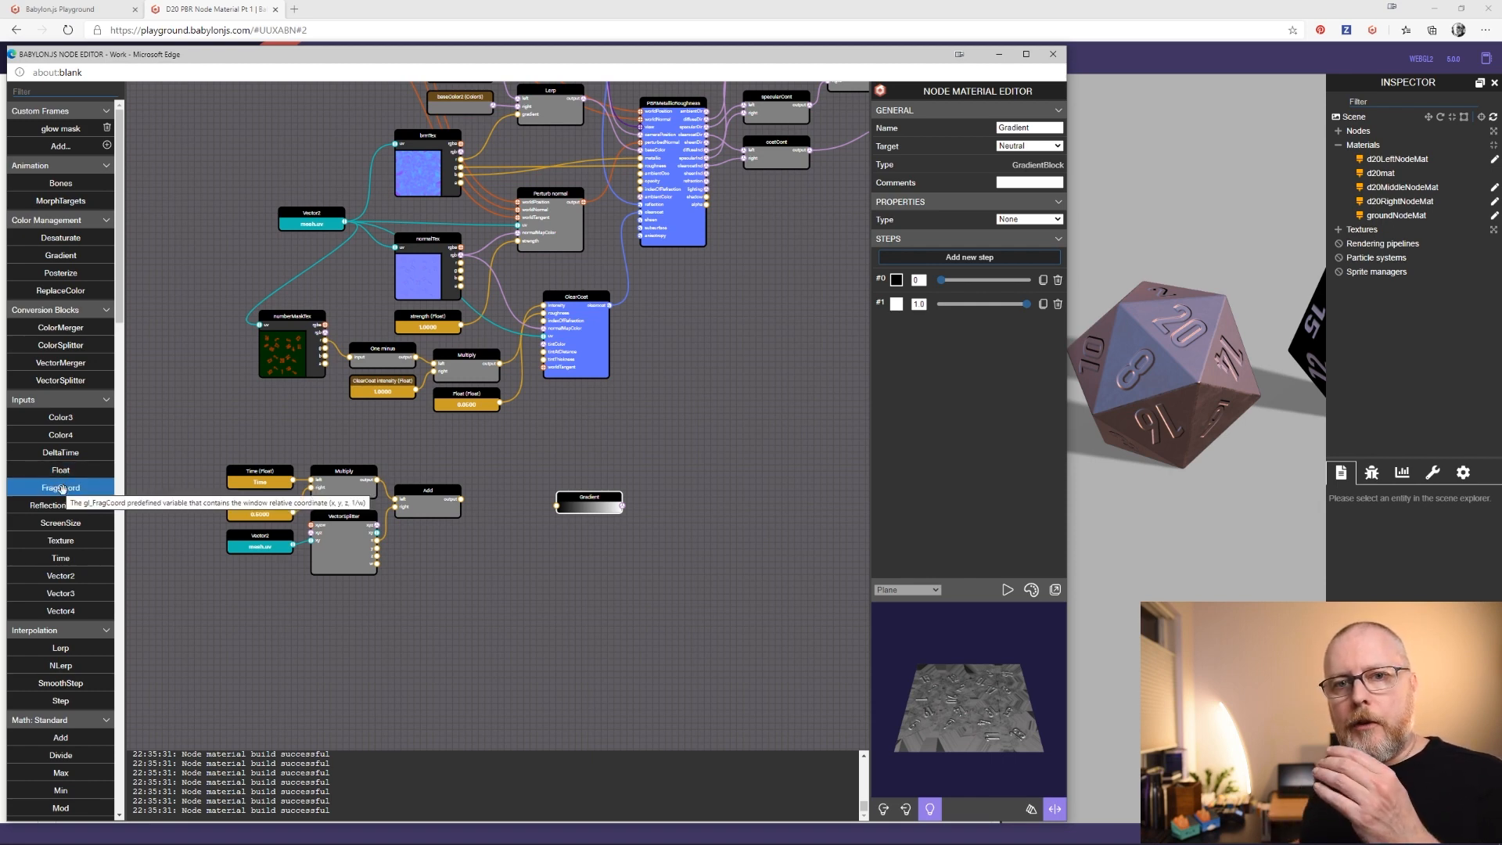
Insert a Fract node between Add and Gradient, connect Add through Fract into the Gradient, and align the nodes in a row
{"action": "scroll", "coordinate": [61, 500], "scroll_direction": "down", "scroll_amount": 4}
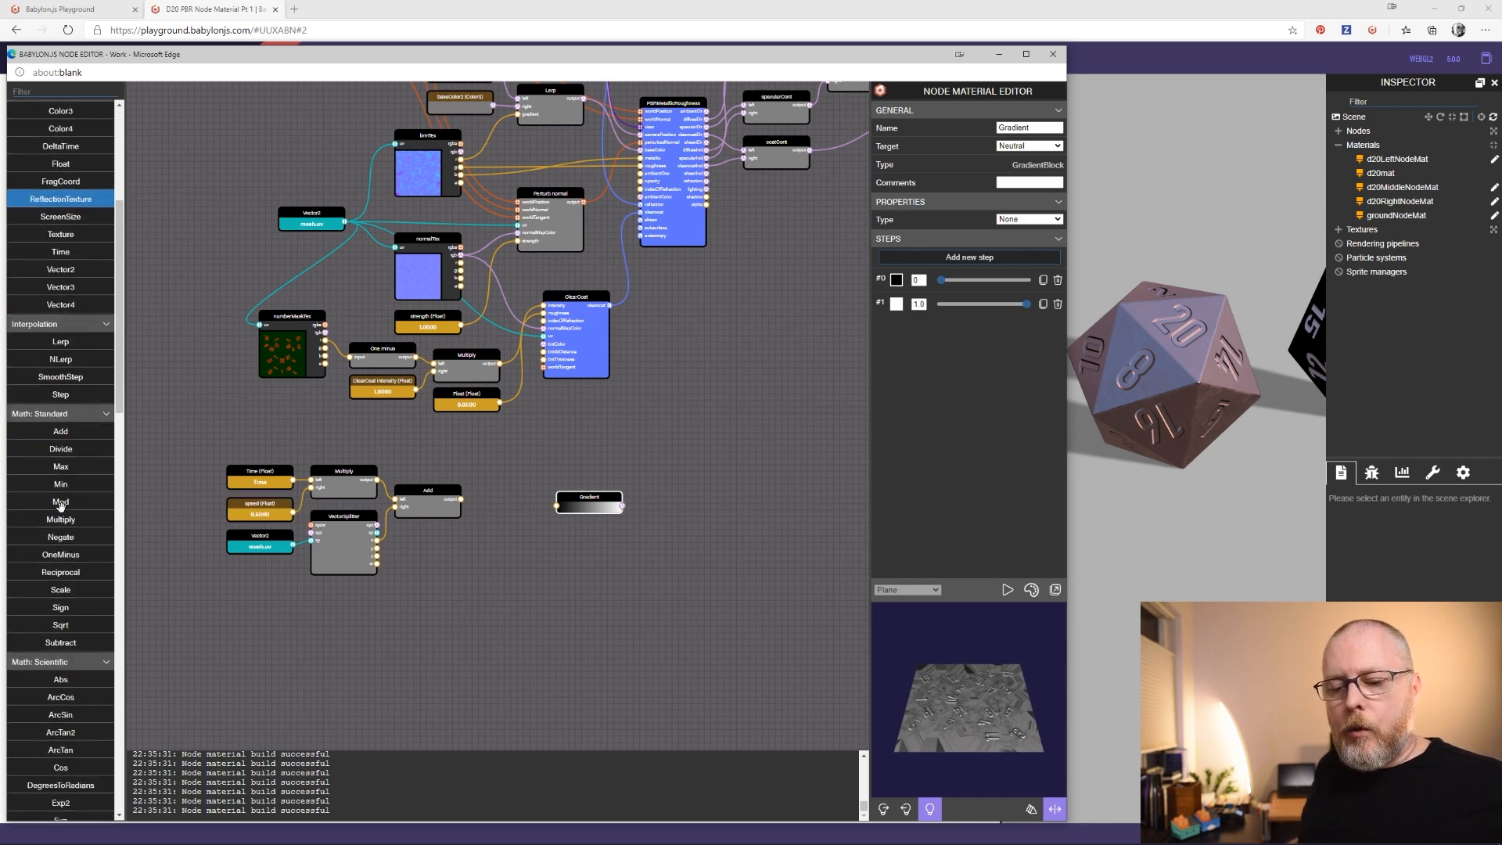
{"action": "scroll", "coordinate": [61, 505], "scroll_direction": "down", "scroll_amount": 4}
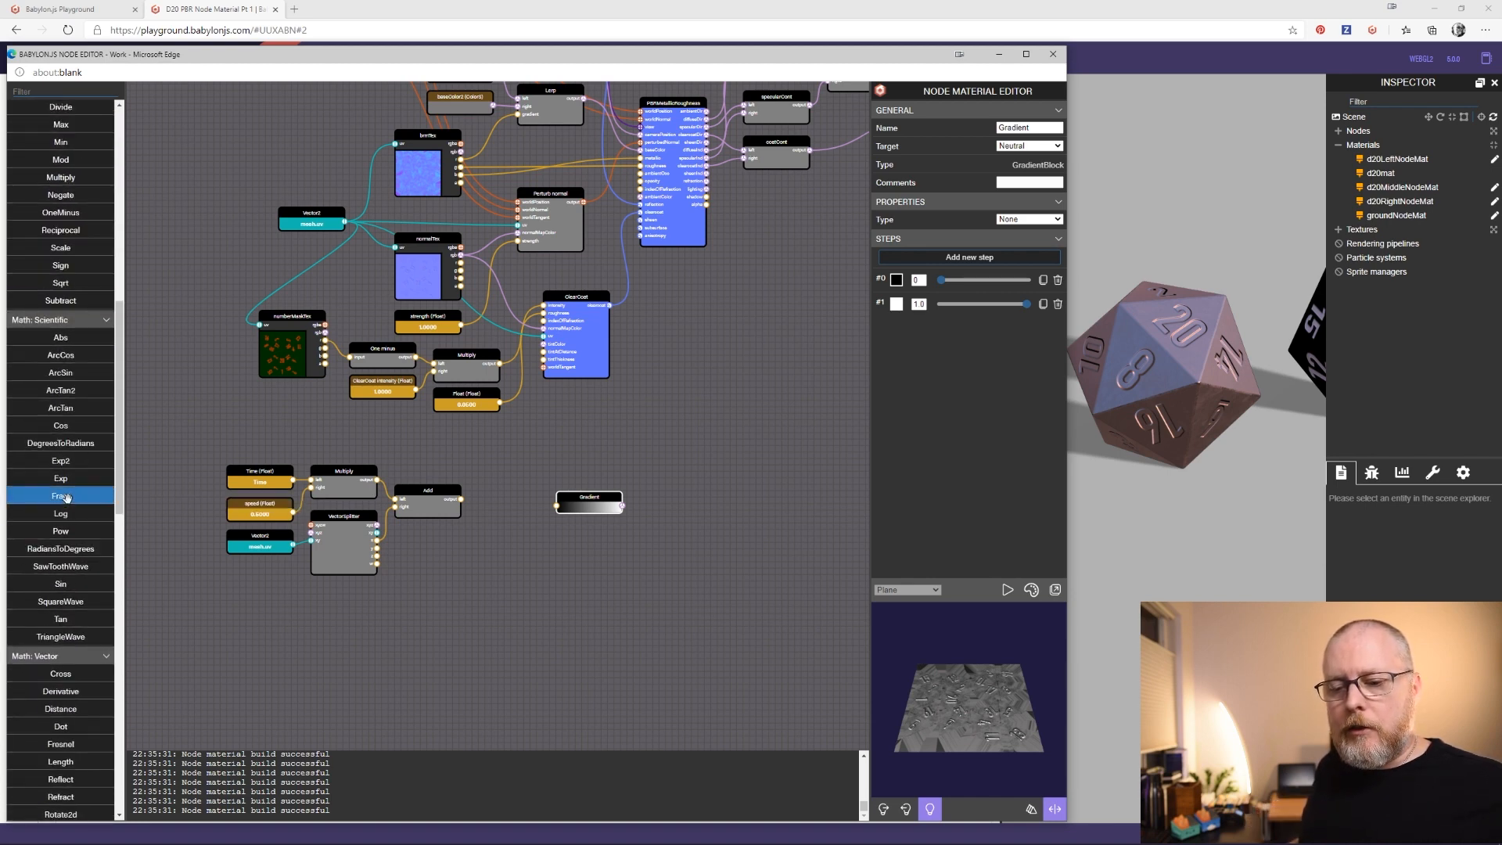
{"action": "left_click_drag", "start_coordinate": [66, 497], "coordinate": [534, 490]}
{"action": "left_click_drag", "start_coordinate": [533, 476], "coordinate": [534, 474]}
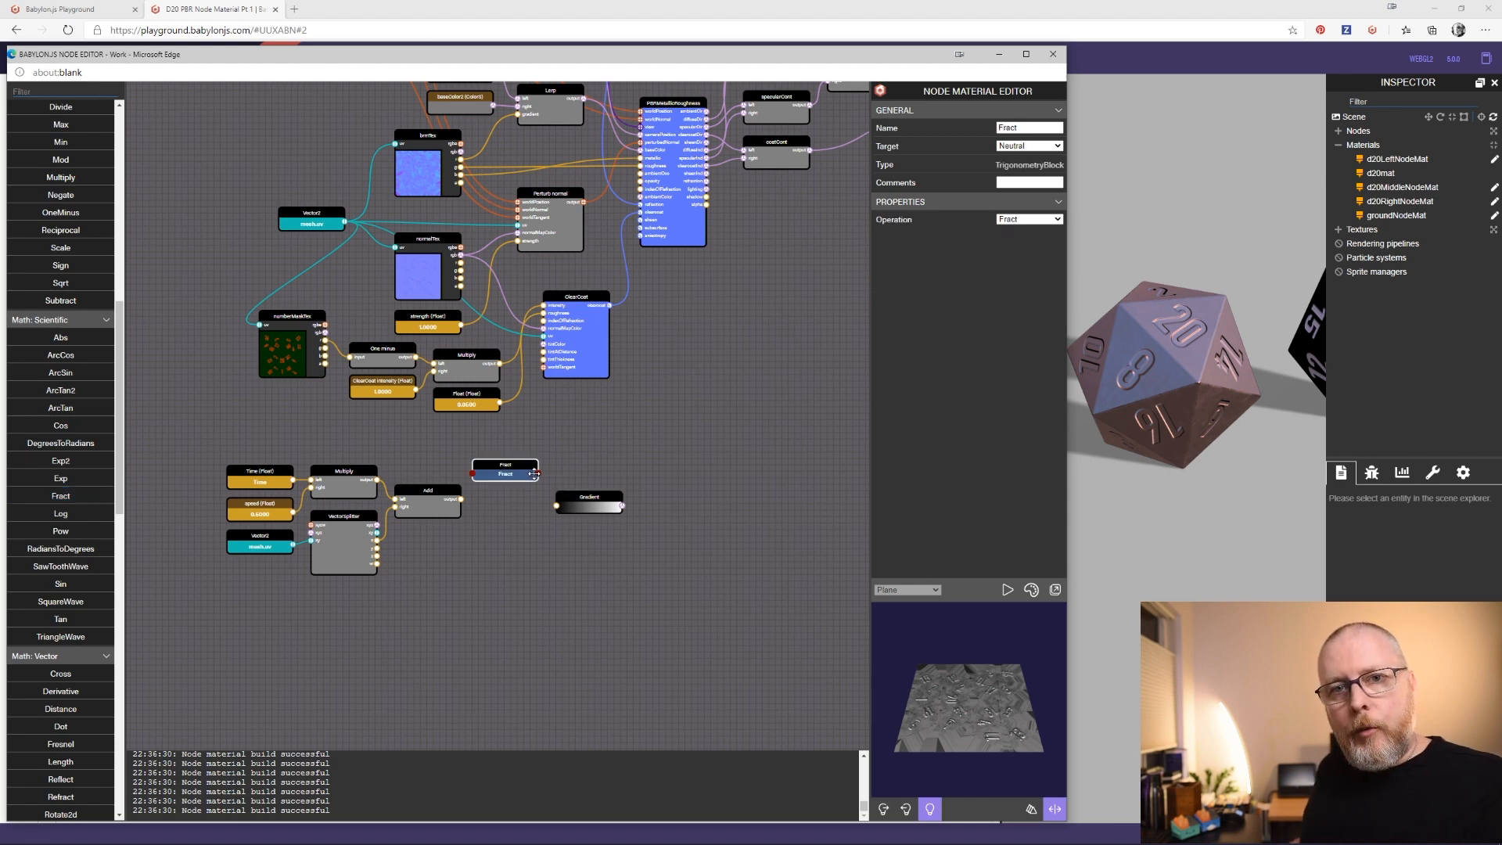
{"action": "left_click", "coordinate": [596, 499]}
{"action": "left_click_drag", "start_coordinate": [596, 499], "coordinate": [636, 499]}
{"action": "left_click_drag", "start_coordinate": [512, 468], "coordinate": [520, 501]}
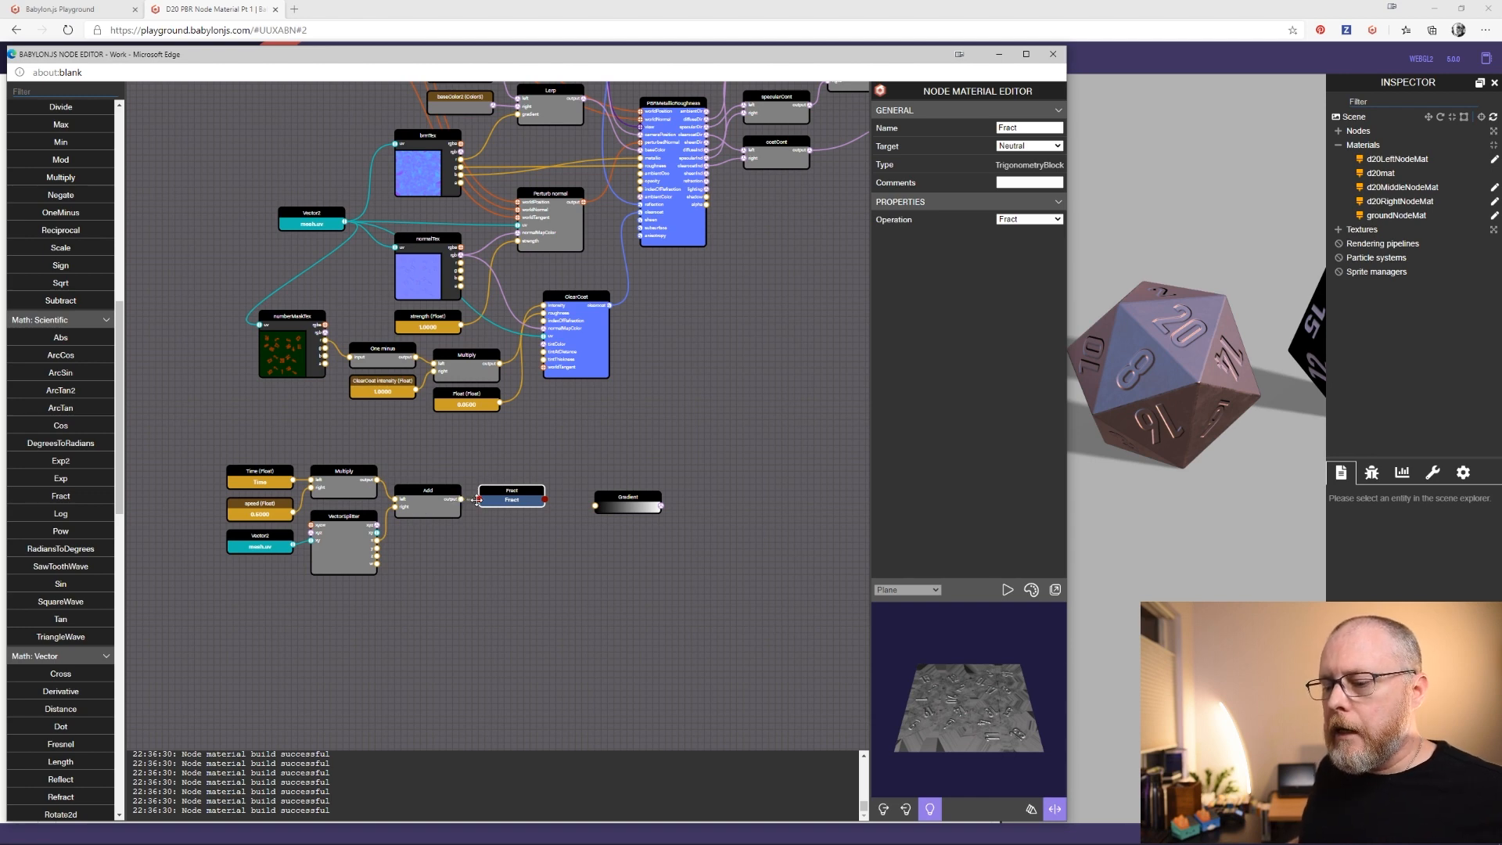
{"action": "left_click_drag", "start_coordinate": [509, 498], "coordinate": [573, 493]}
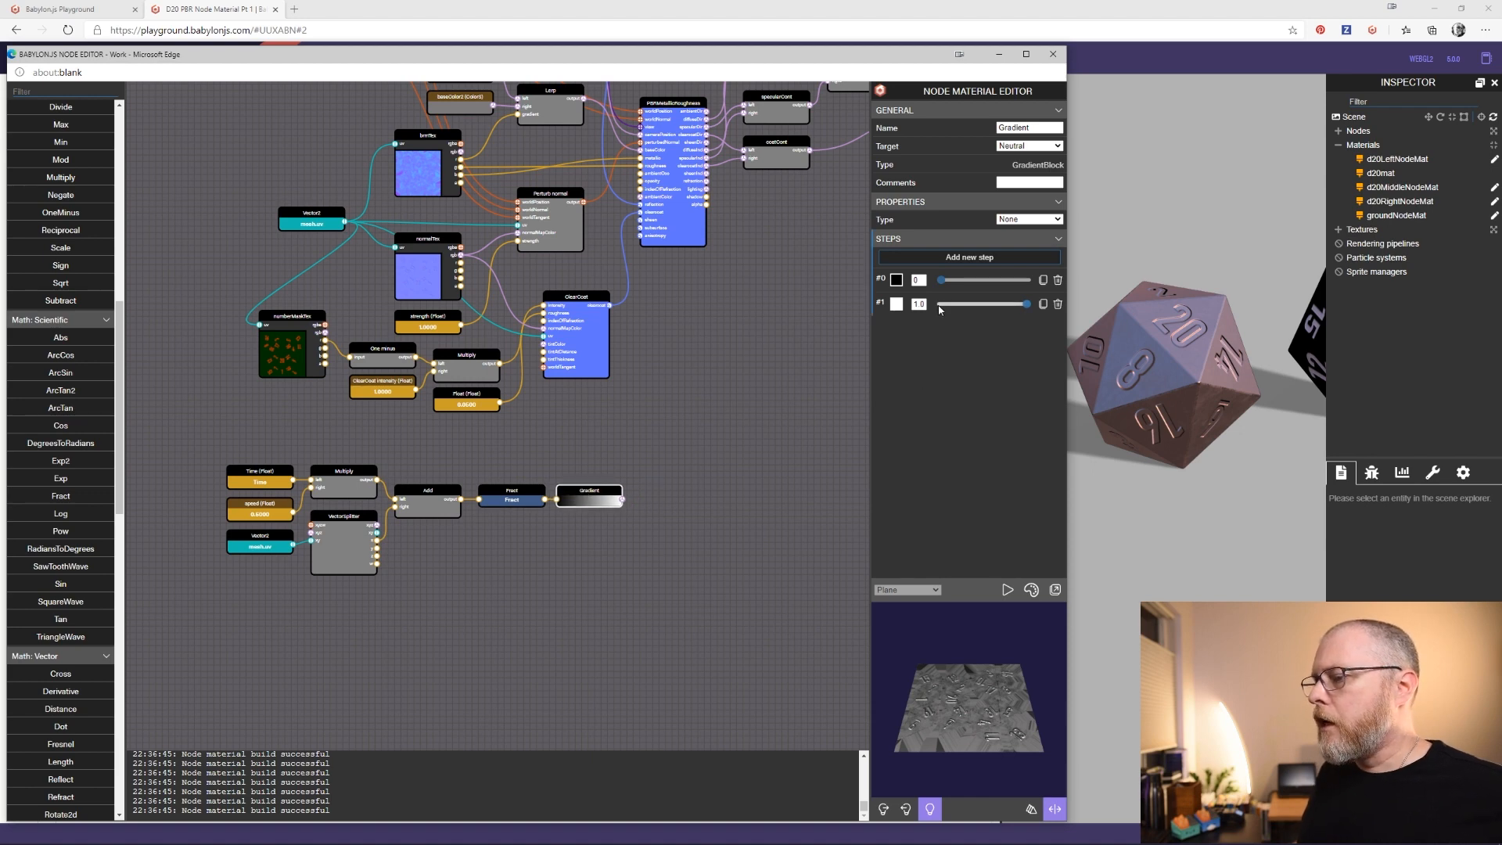
Add a third color step to the Gradient and set step #0 to orange CF780E
{"action": "left_click", "coordinate": [956, 274]}
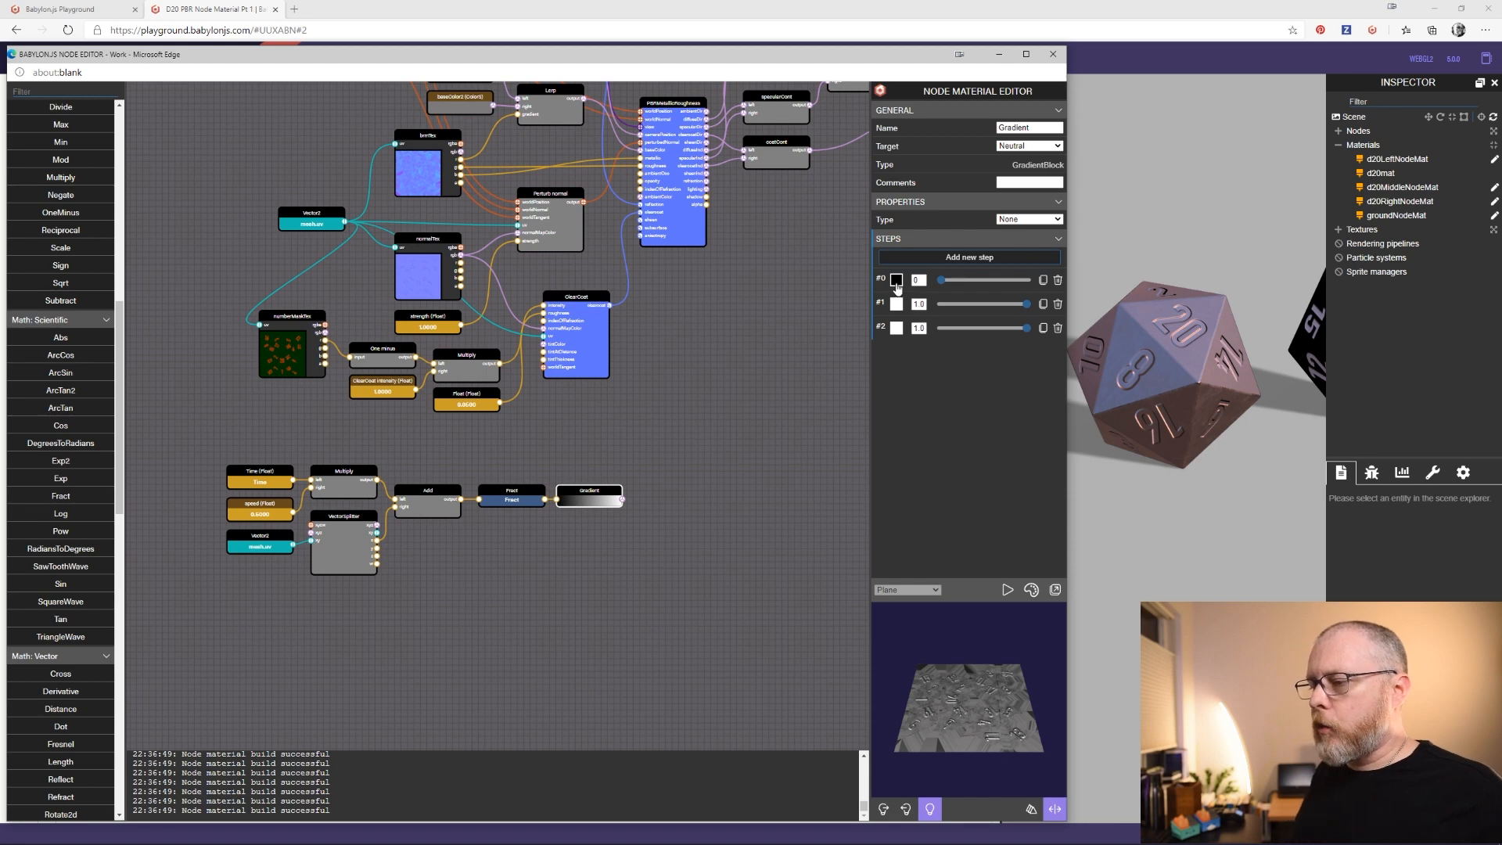
{"action": "left_click", "coordinate": [897, 281]}
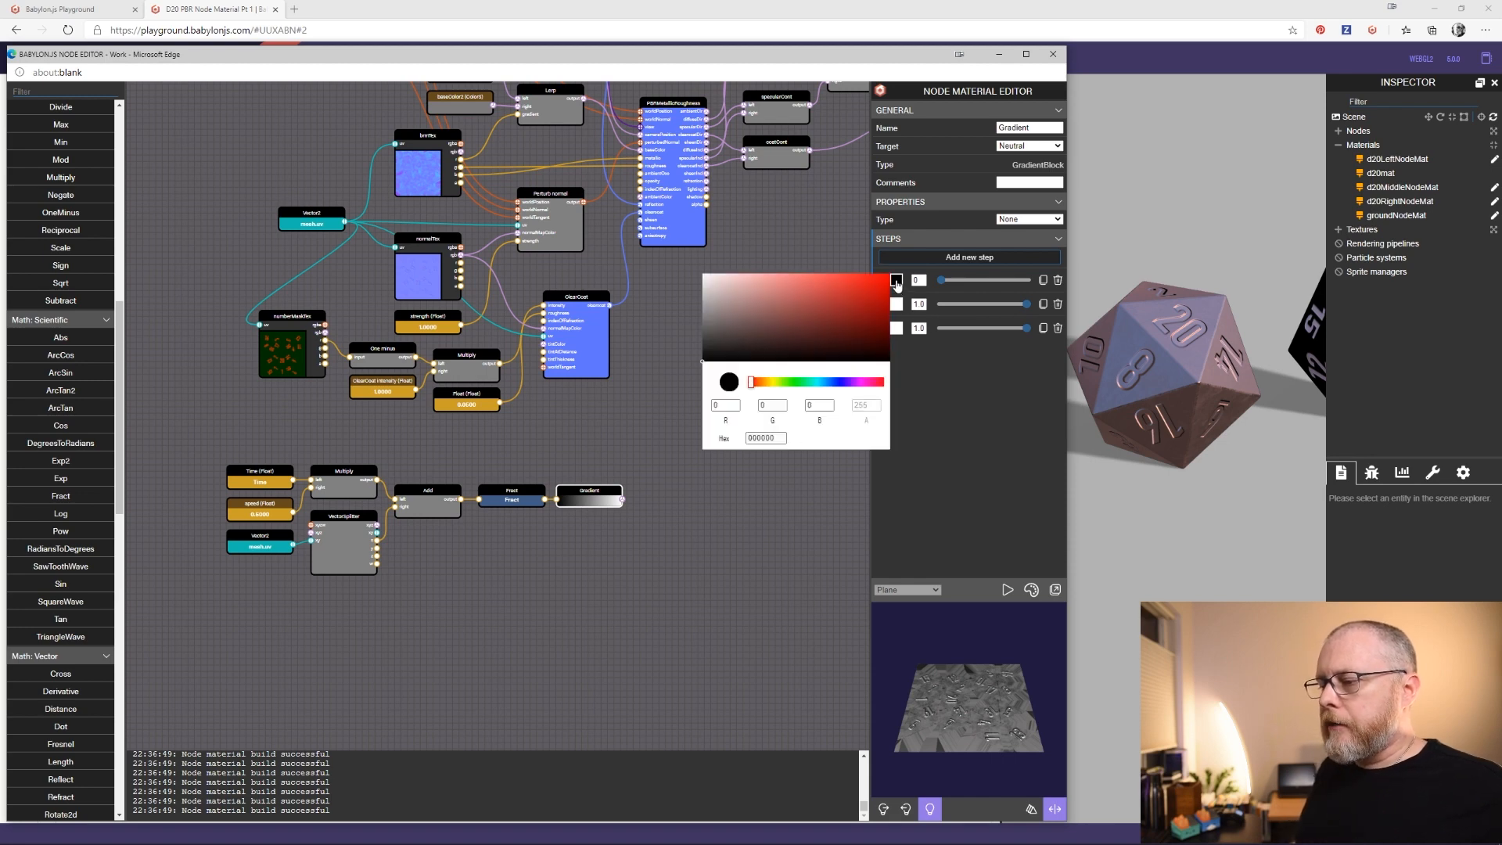
{"action": "left_click", "coordinate": [766, 383]}
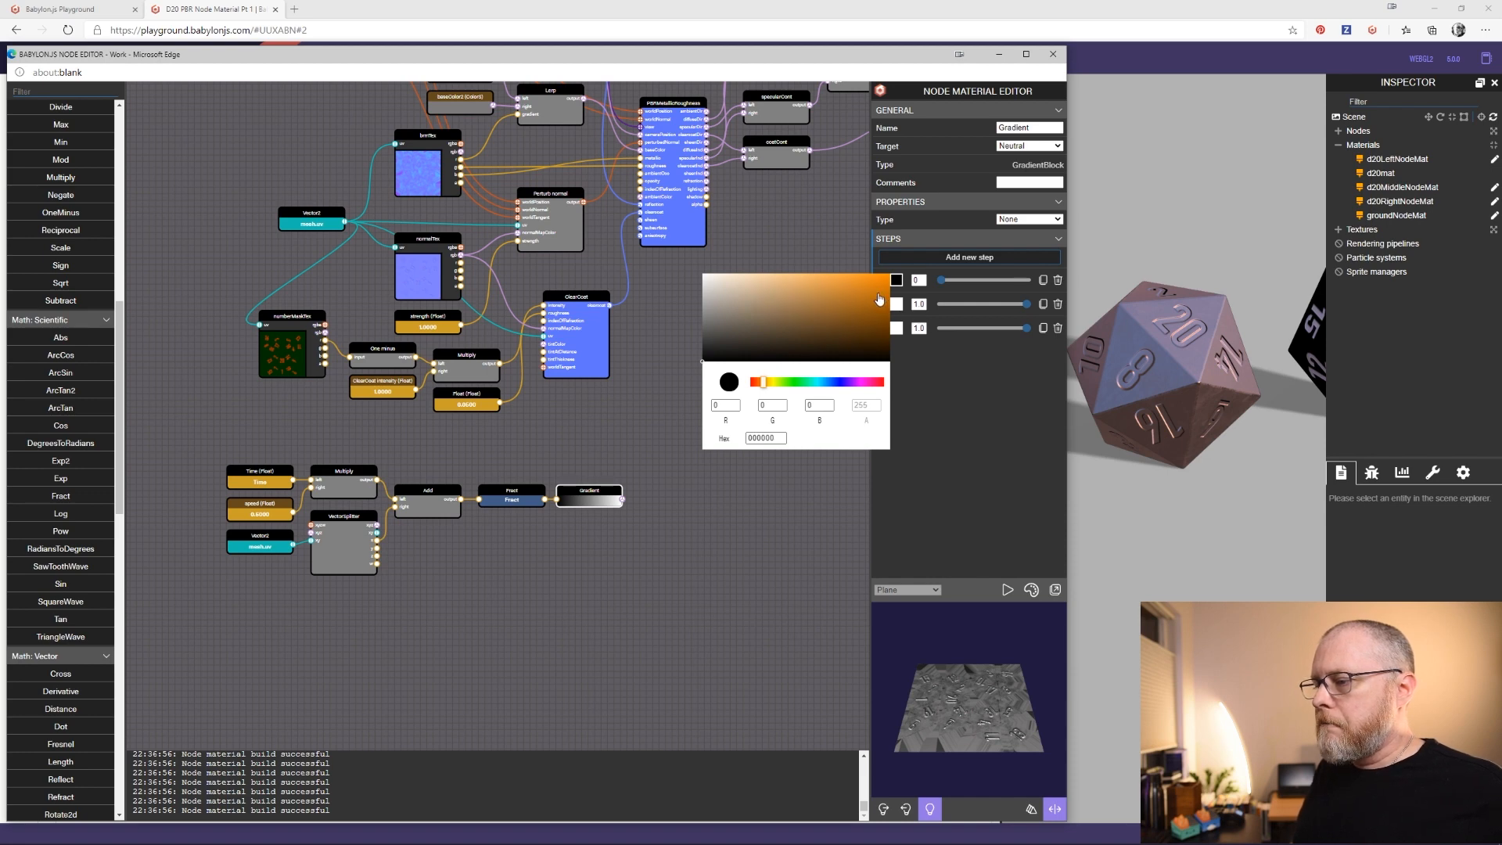
{"action": "left_click", "coordinate": [879, 291]}
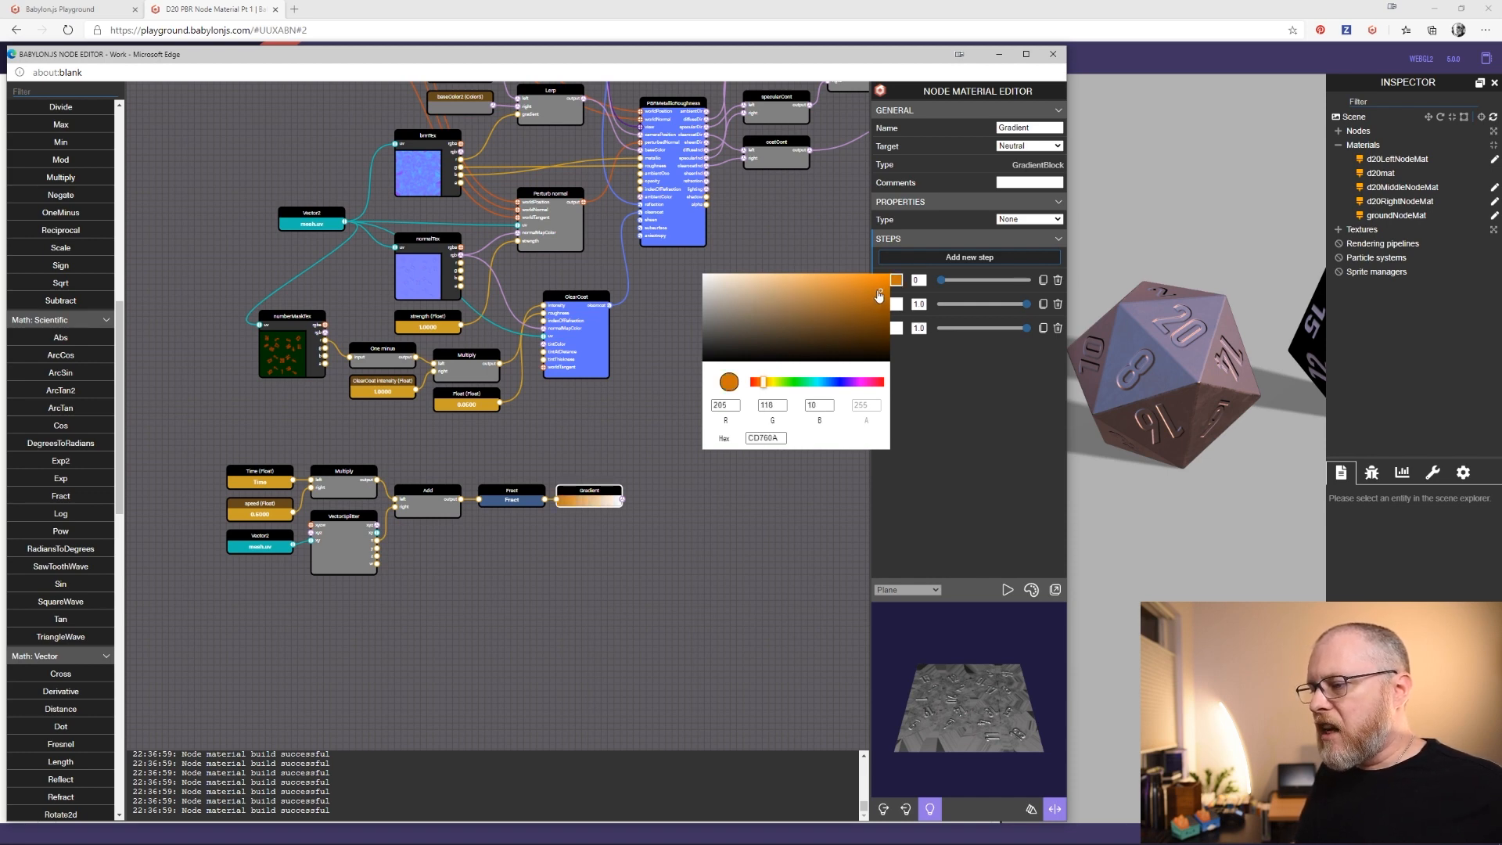
{"action": "left_click", "coordinate": [876, 294]}
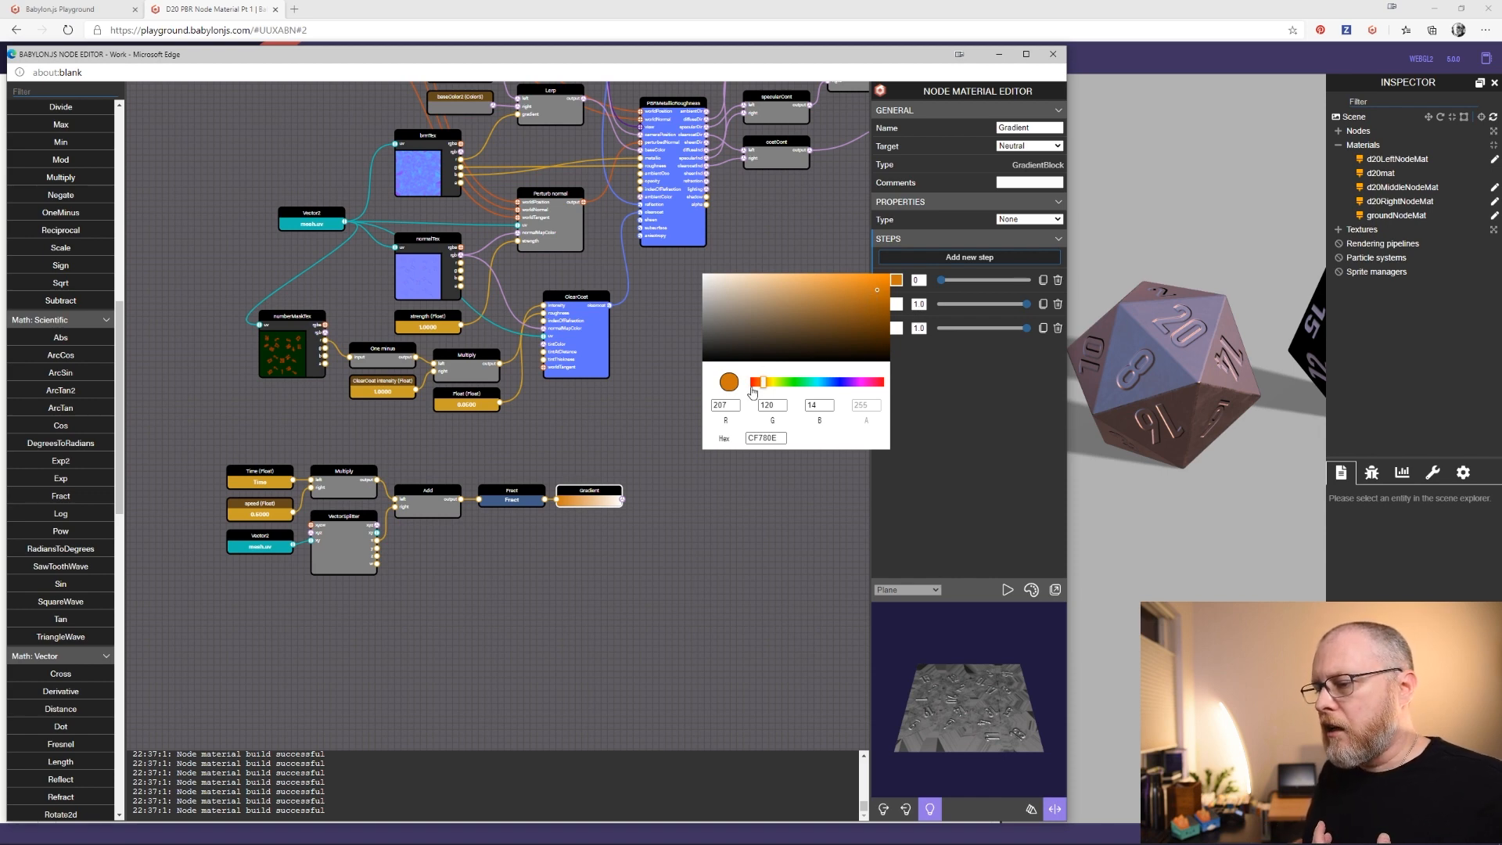
Copy the hex color CF780E from Gradient step #0 and apply it to step #2
{"action": "left_click_drag", "start_coordinate": [784, 438], "coordinate": [726, 449]}
{"action": "key", "text": "ctrl+c"}
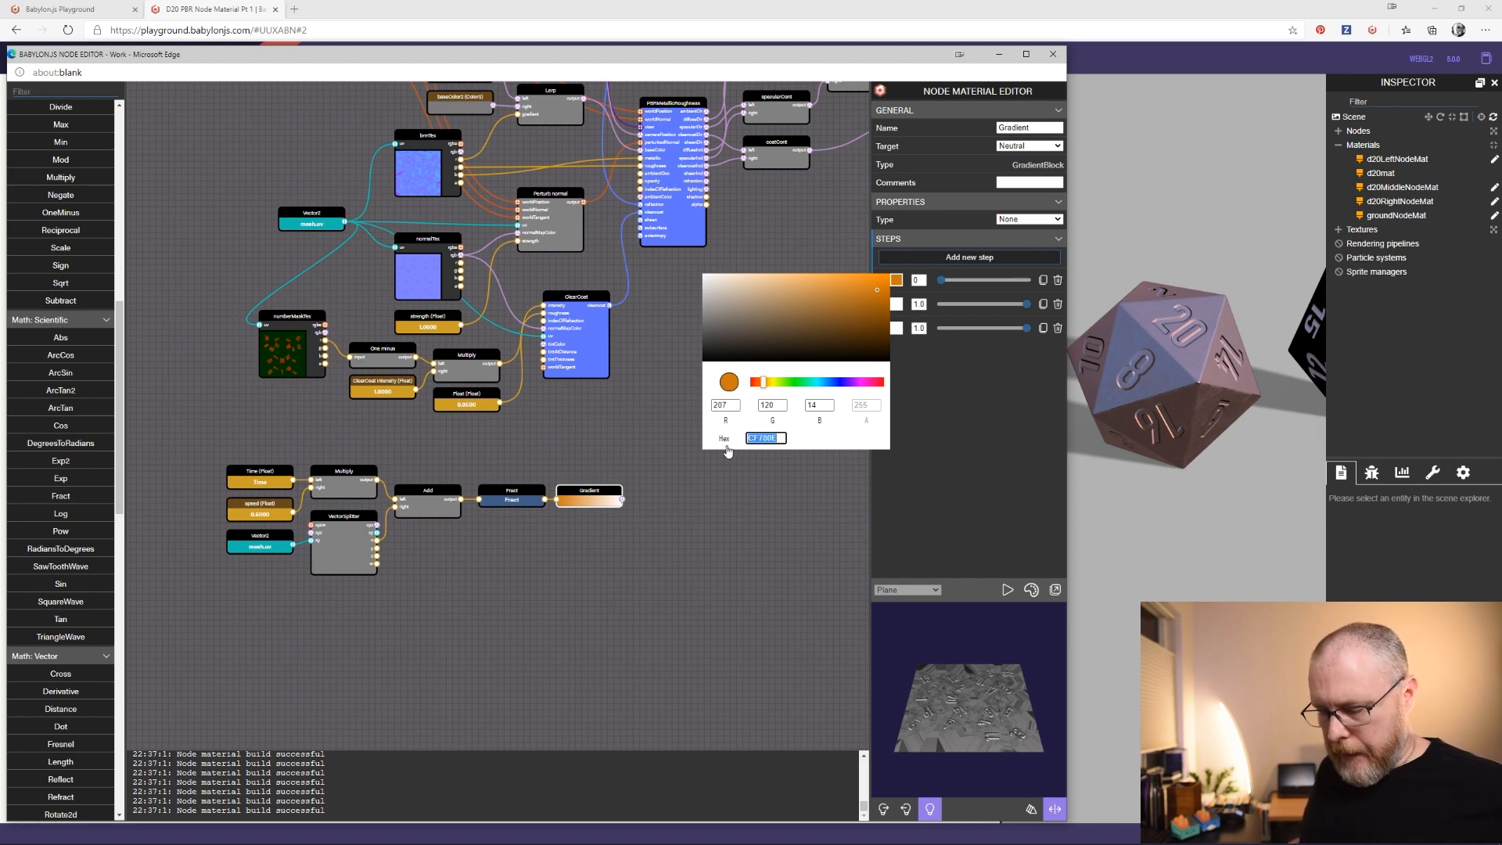
{"action": "left_click", "coordinate": [902, 343]}
{"action": "left_click", "coordinate": [897, 331]}
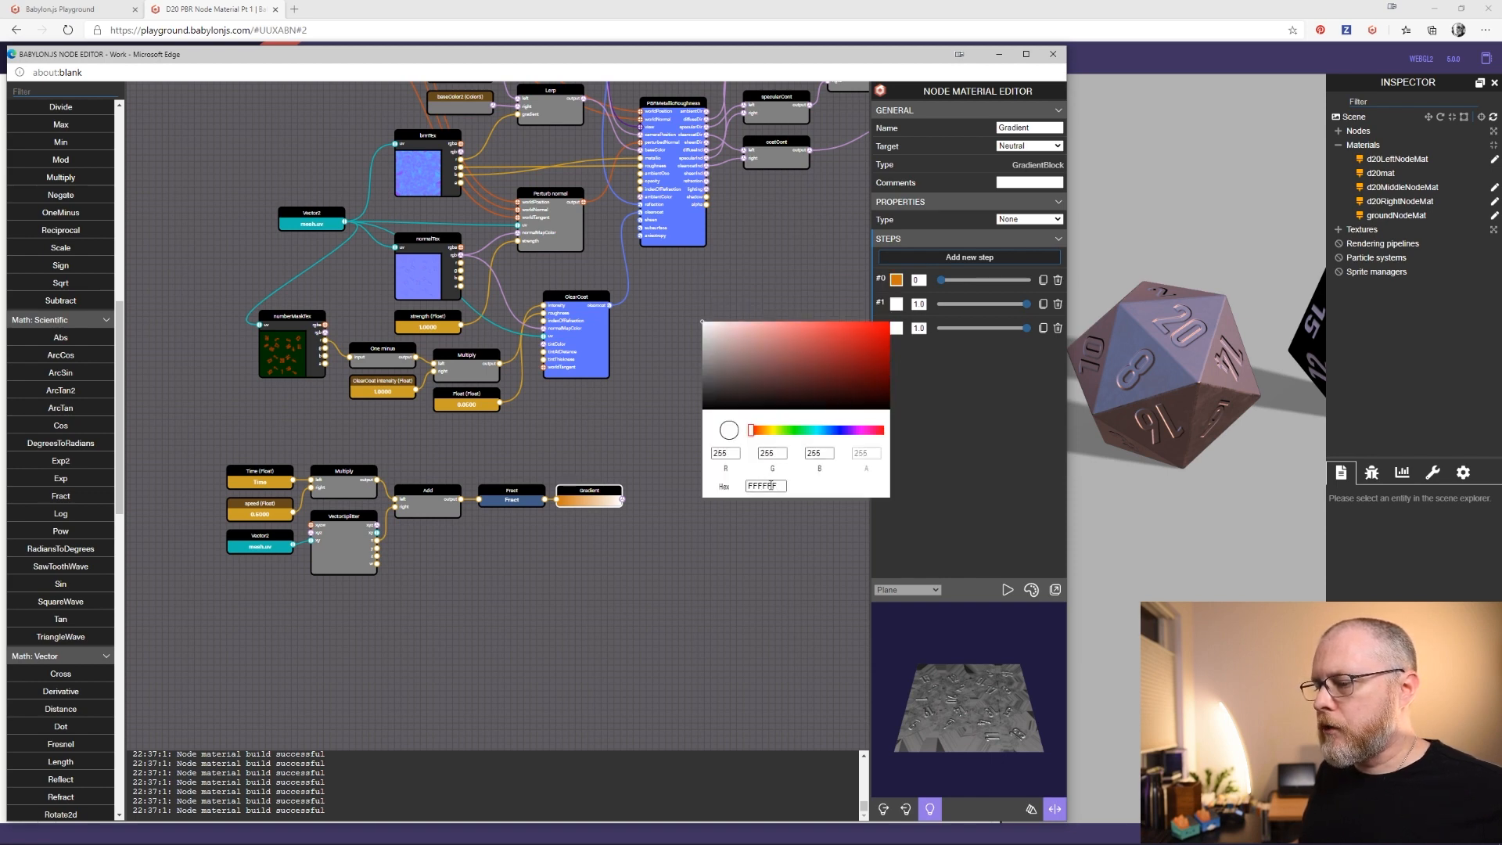
{"action": "left_click_drag", "start_coordinate": [771, 486], "coordinate": [736, 497]}
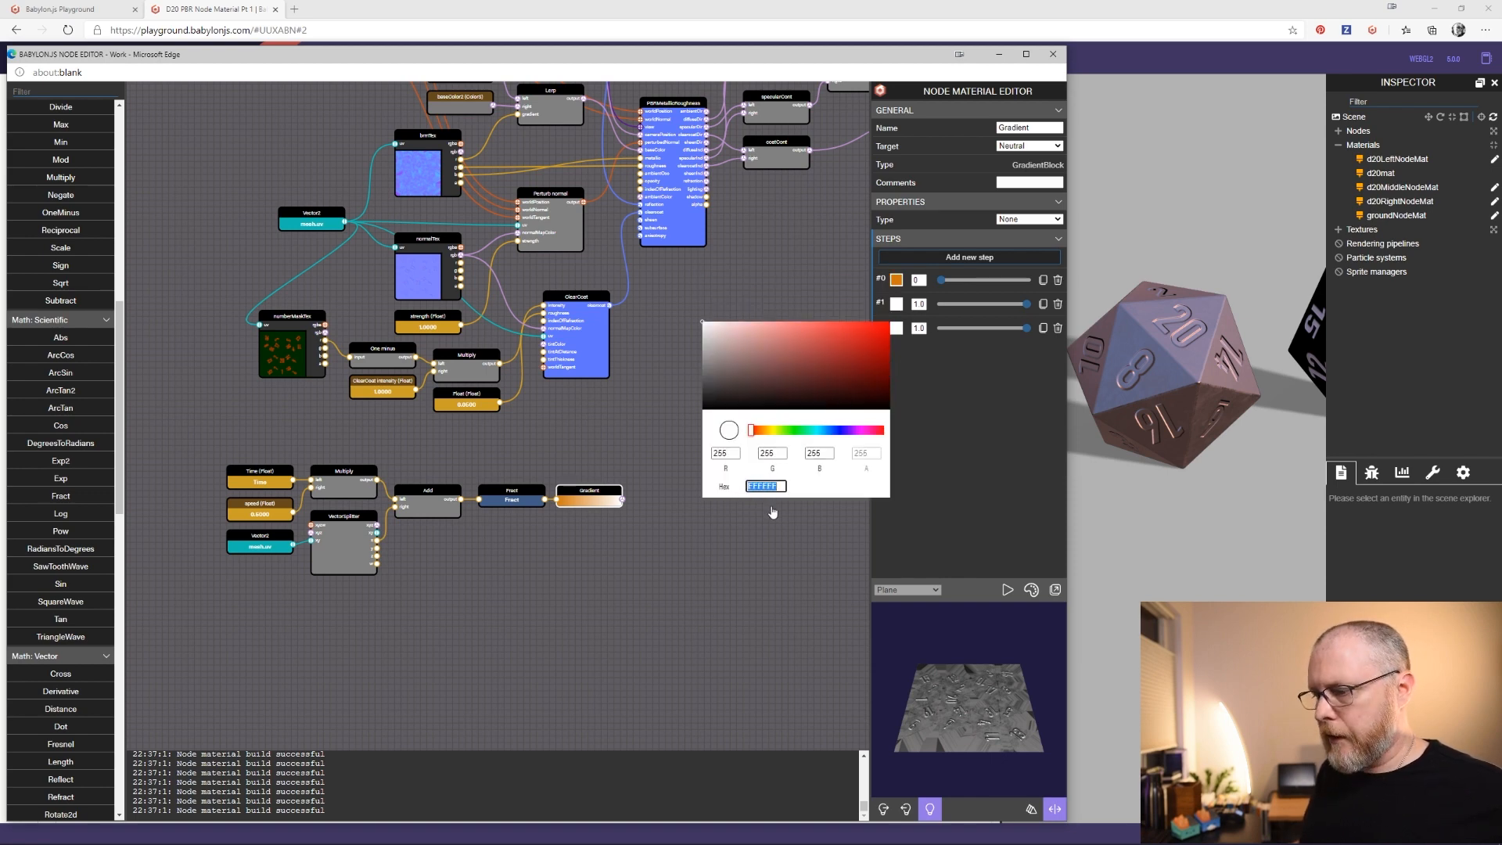
{"action": "key", "text": "ctrl+v"}
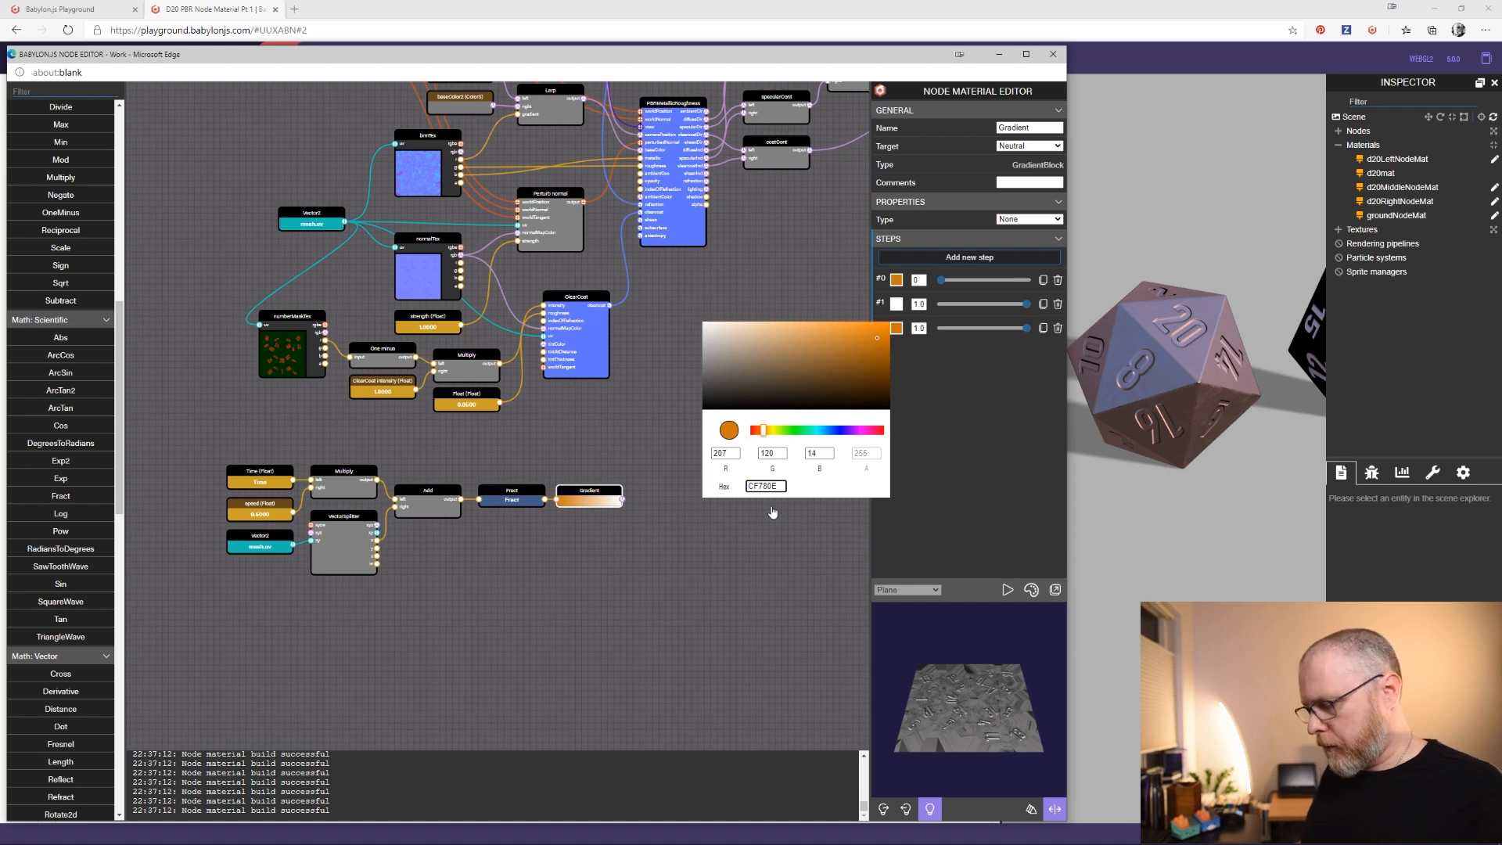
{"action": "left_click", "coordinate": [924, 407]}
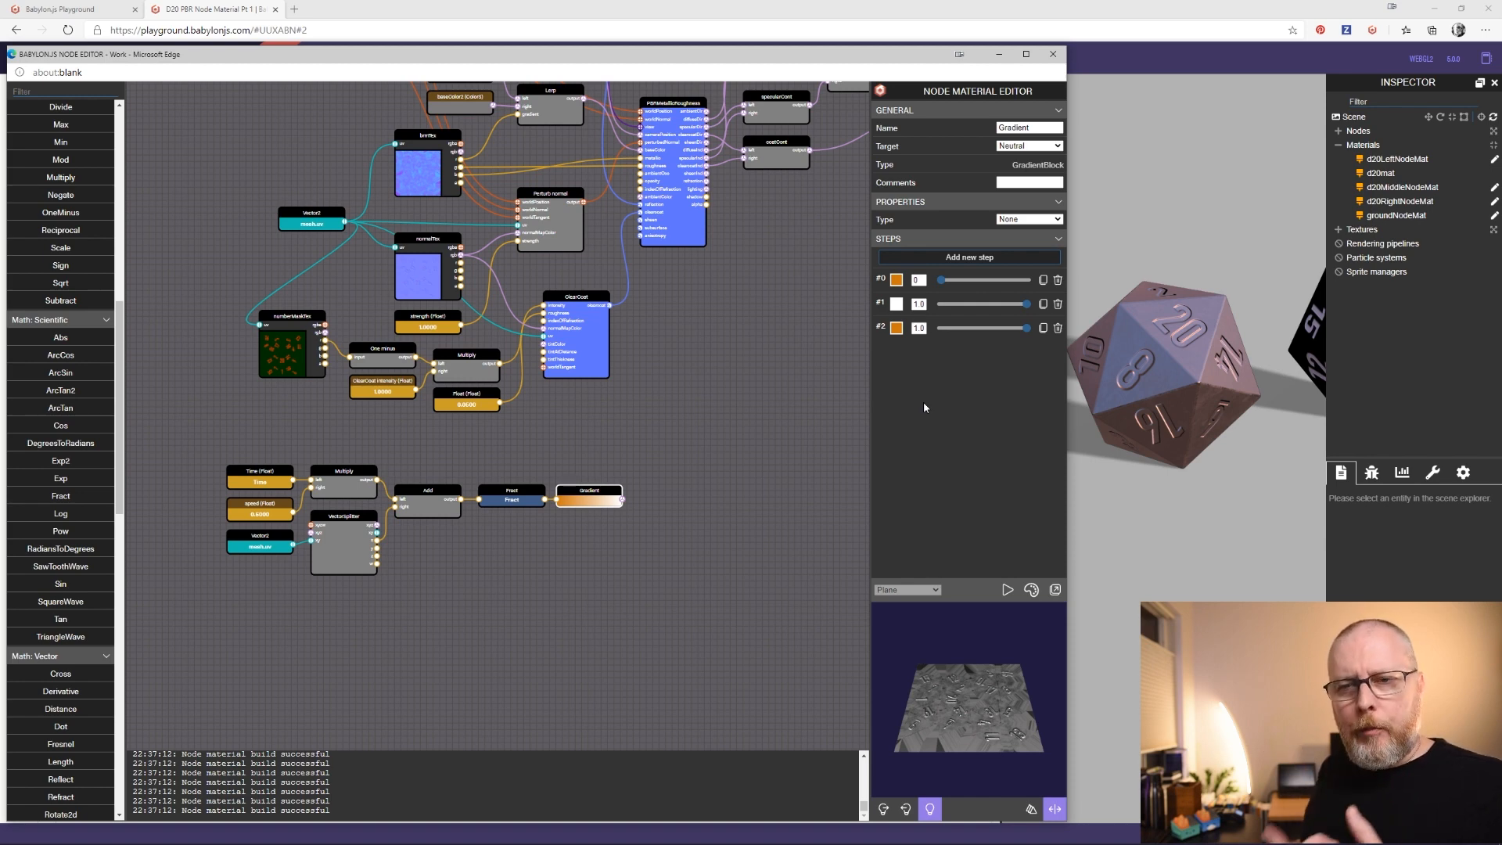
Set Gradient step #1 to position 0.5 and its color to yellow F3E719
{"action": "left_click", "coordinate": [985, 304]}
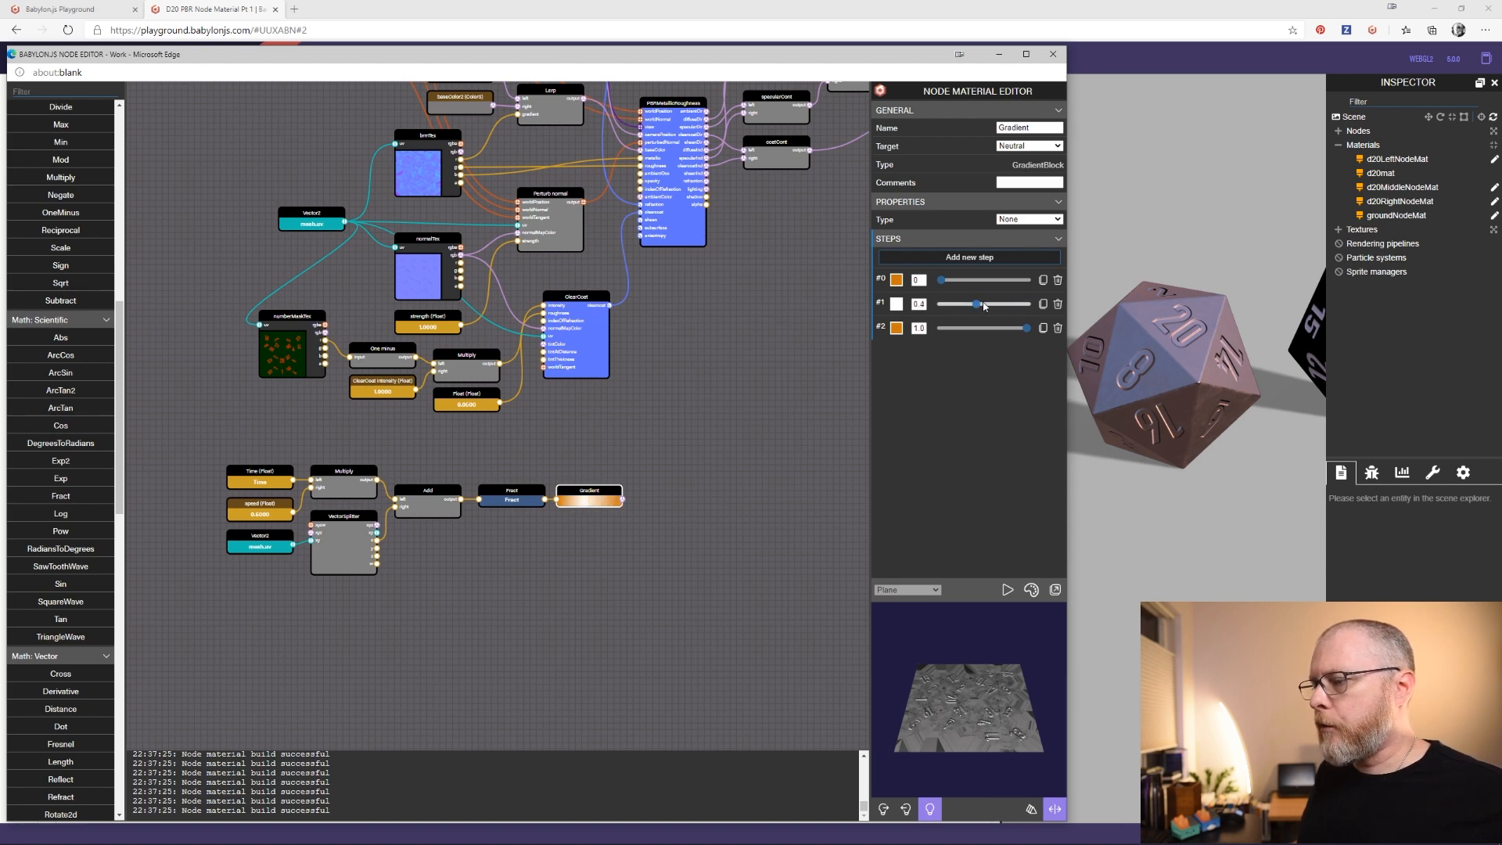
{"action": "left_click", "coordinate": [984, 306]}
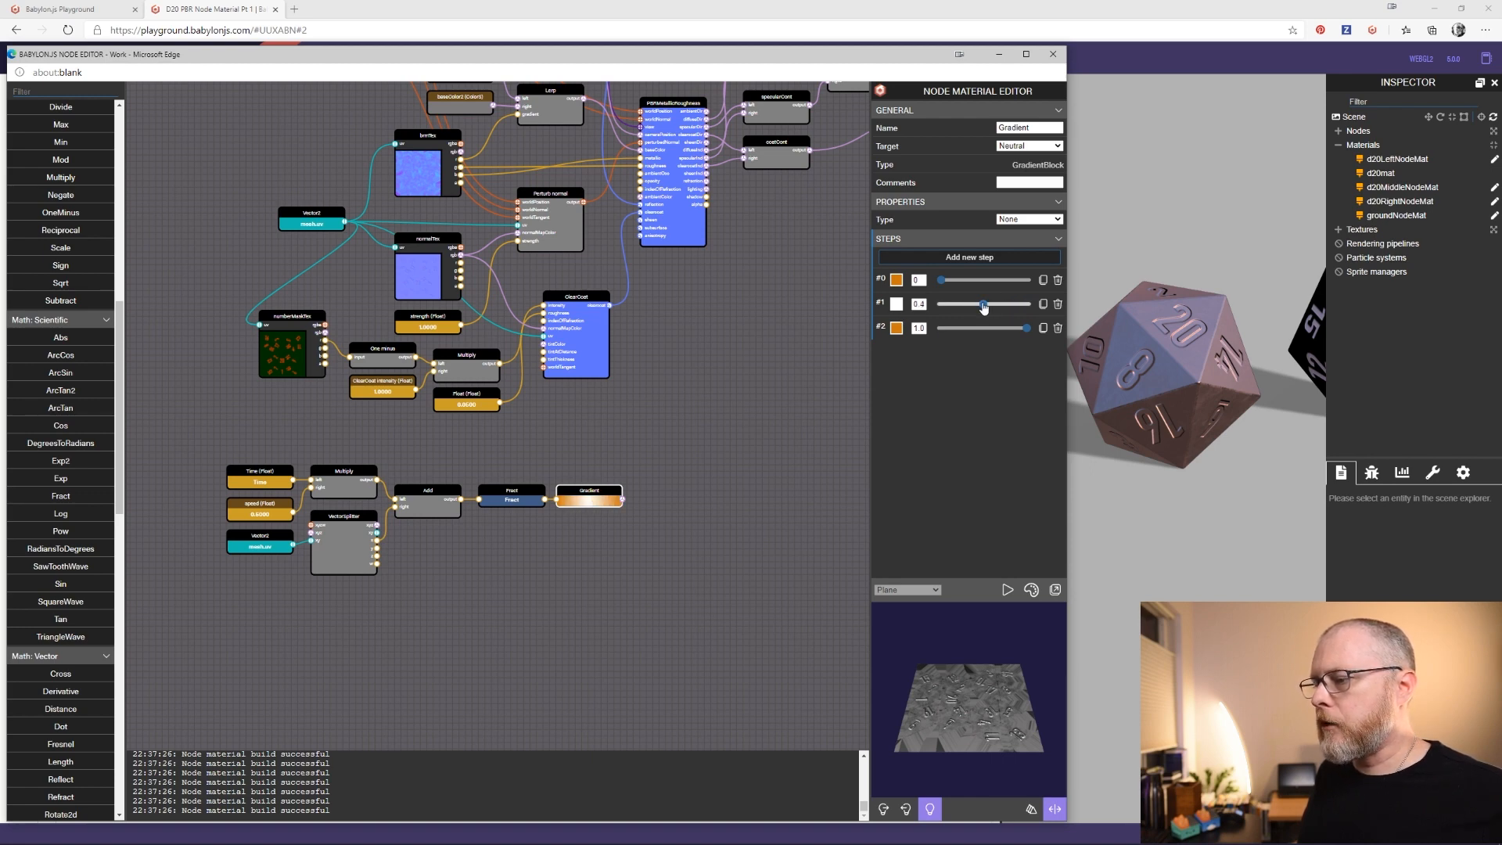
{"action": "left_click", "coordinate": [920, 305]}
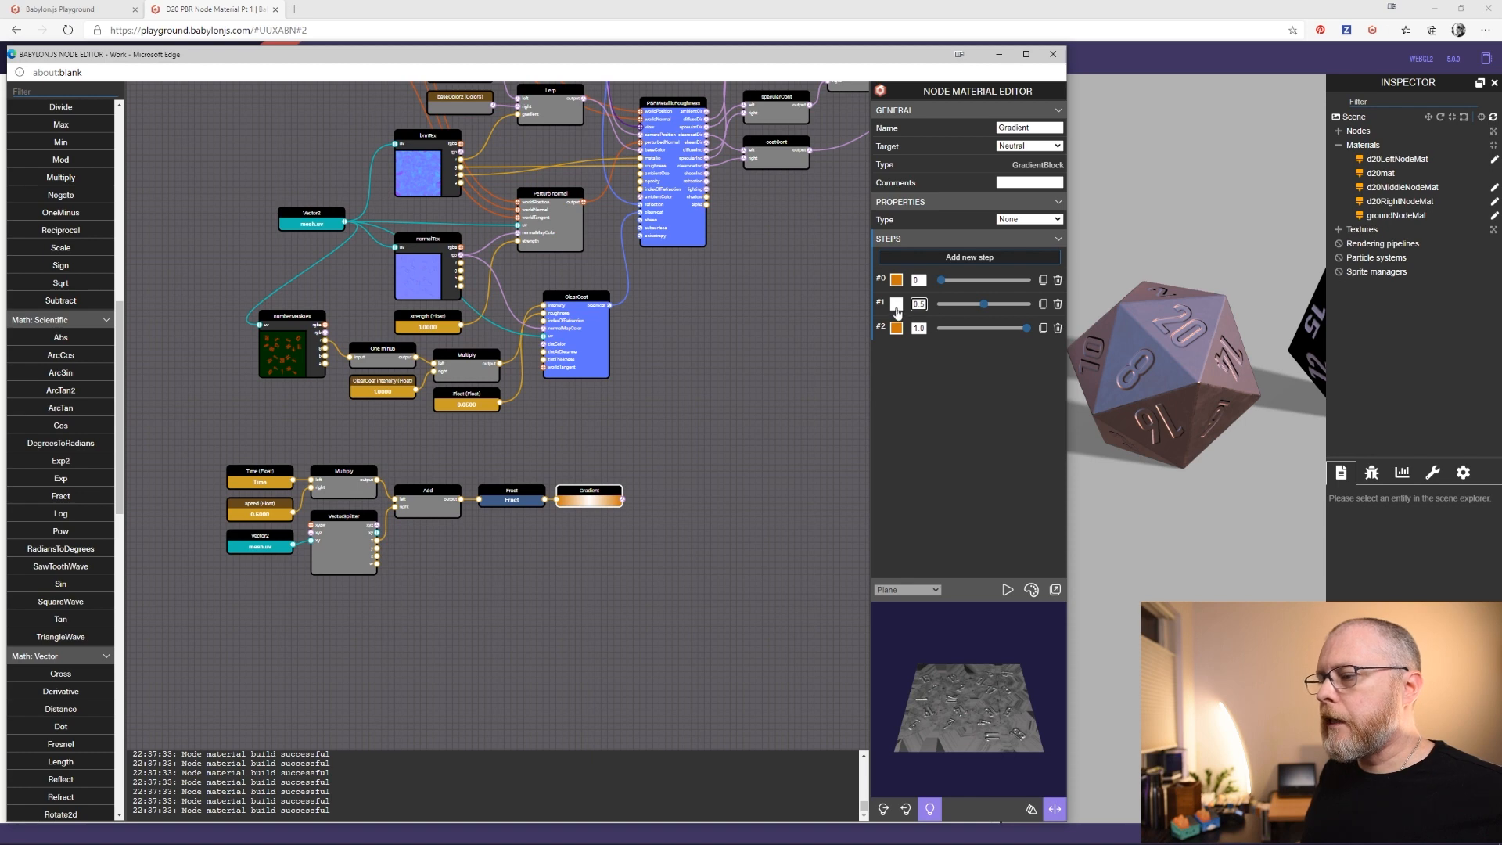
{"action": "left_click", "coordinate": [897, 305]}
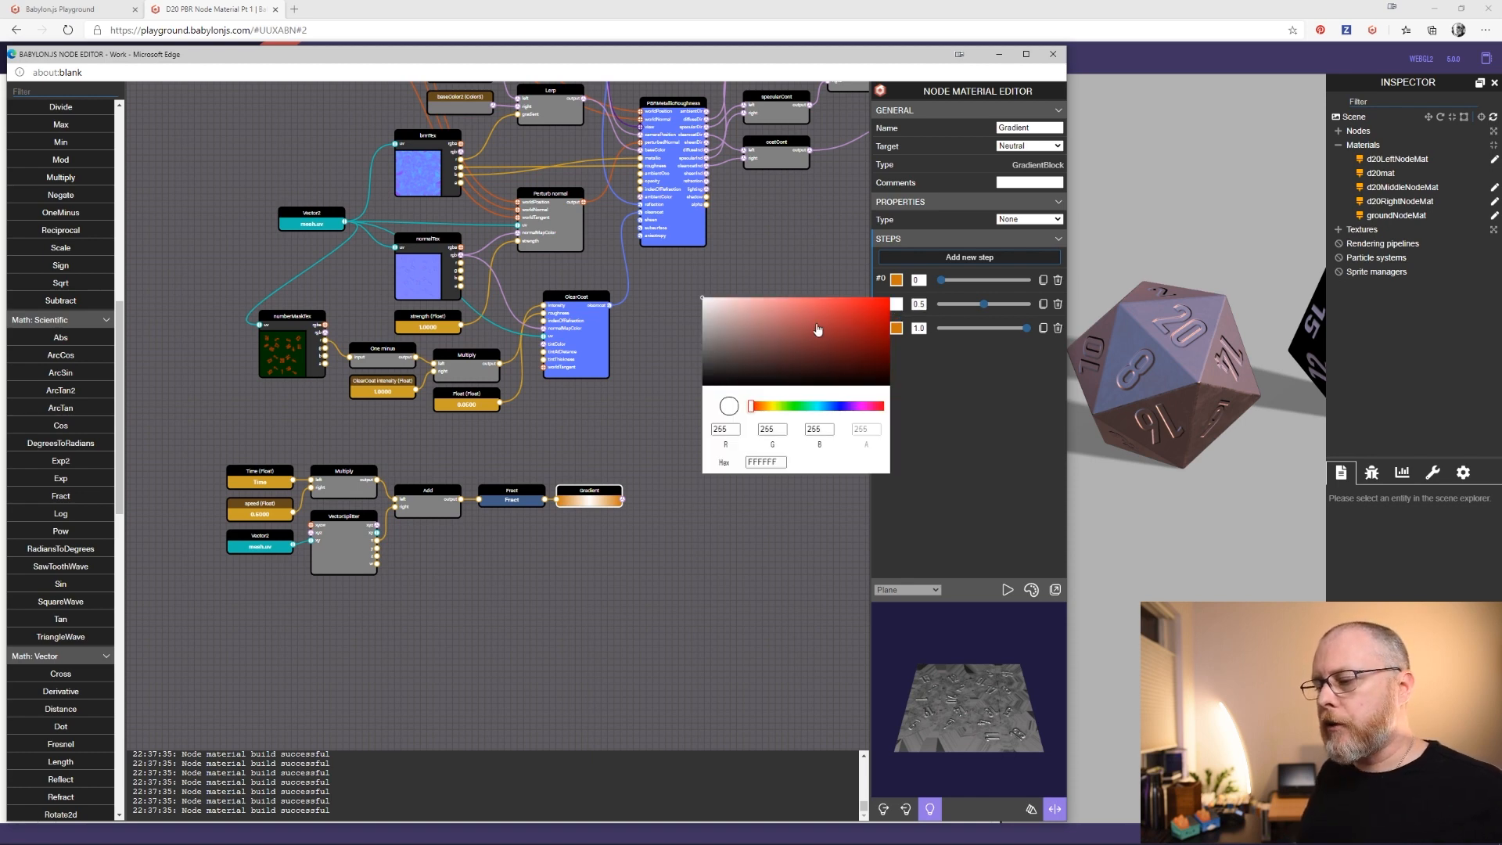
{"action": "left_click", "coordinate": [773, 408]}
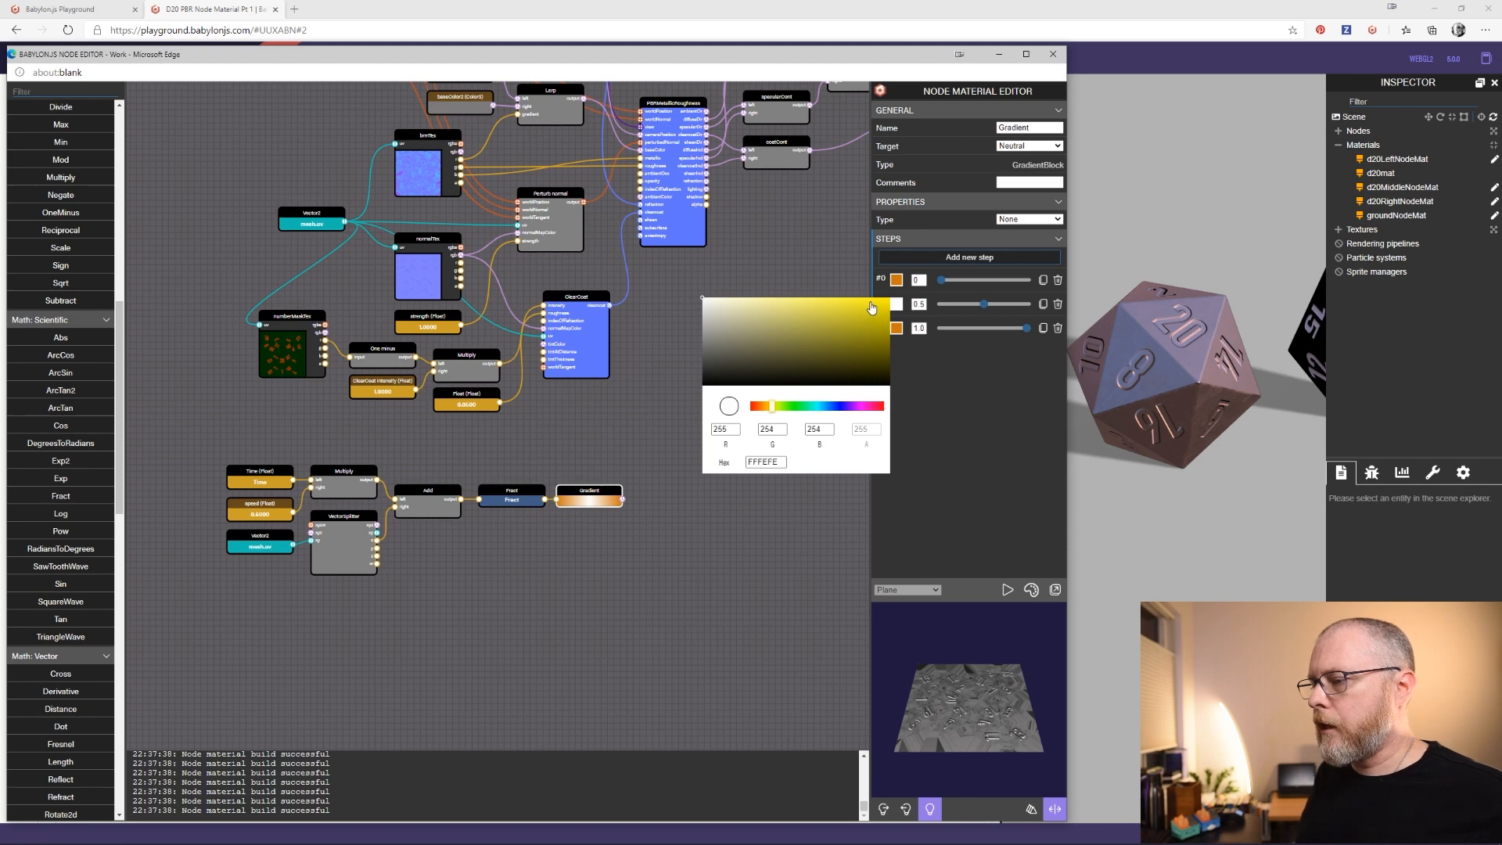
{"action": "left_click", "coordinate": [857, 331]}
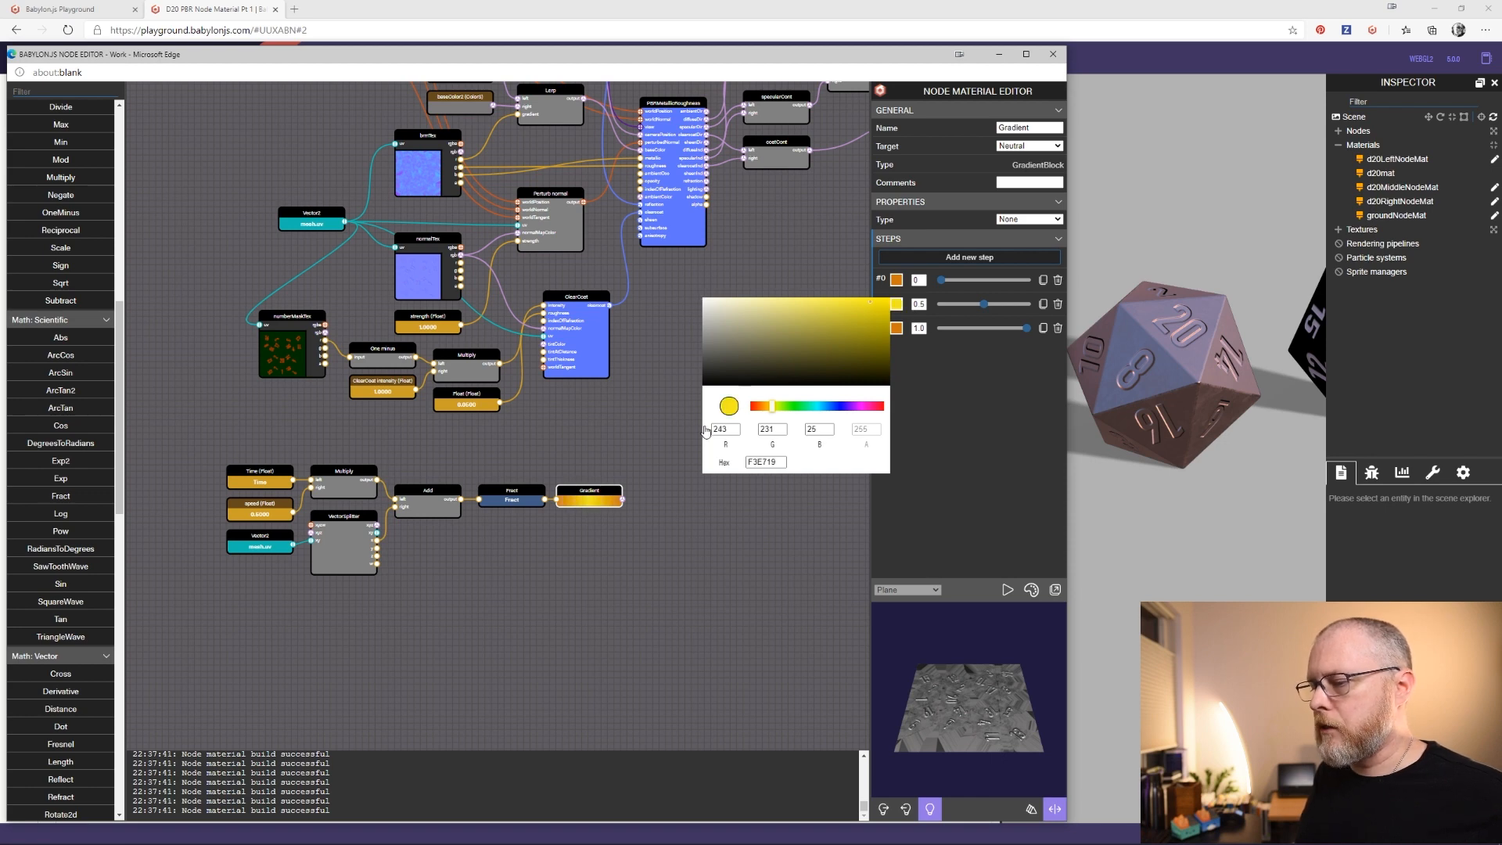
{"action": "left_click", "coordinate": [656, 437]}
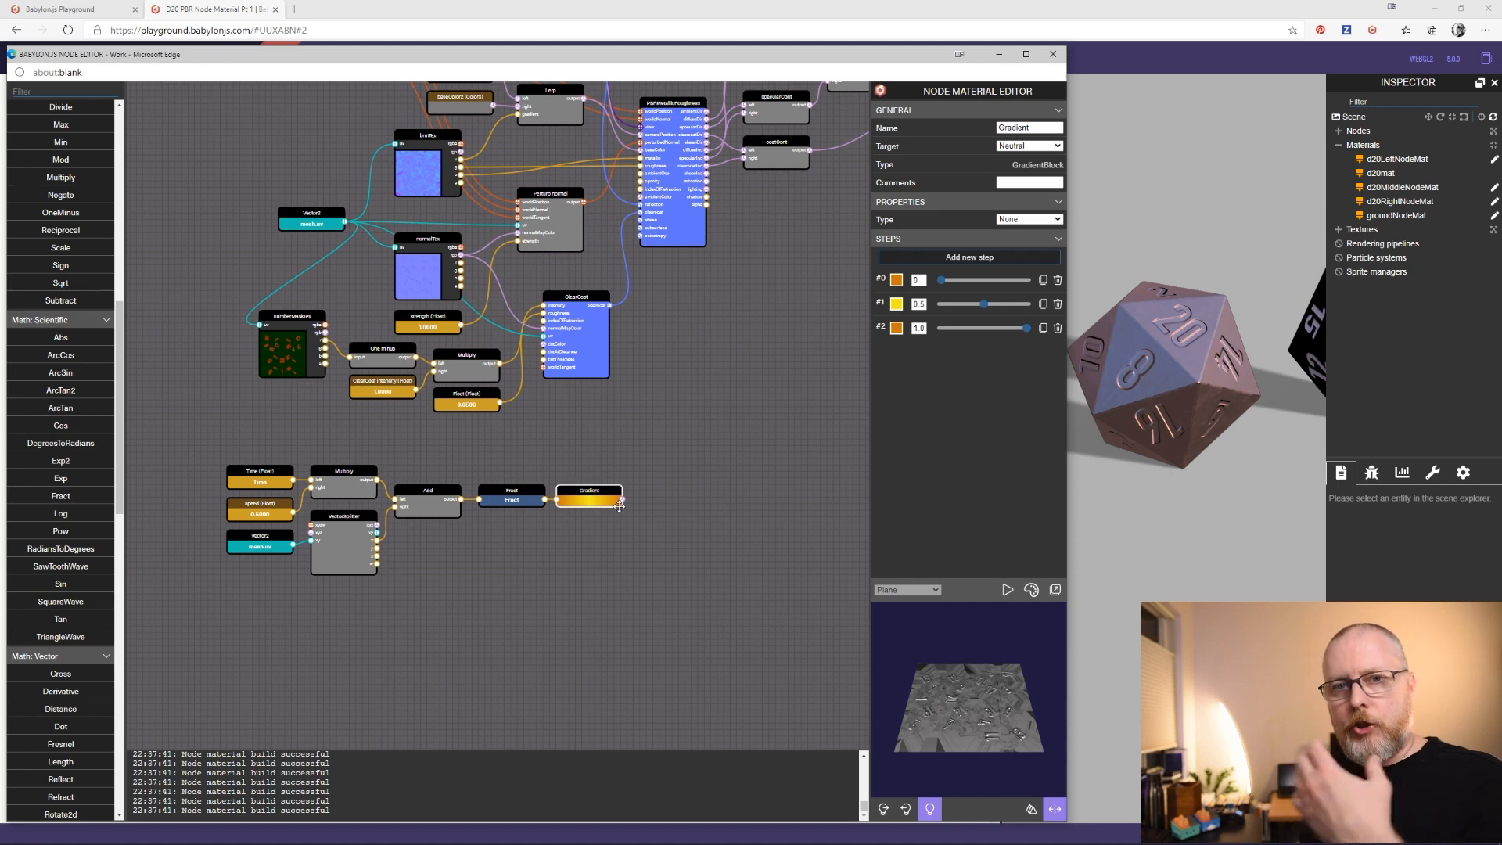
Add a Scale node after the Gradient and connect the Gradient's output to the Scale input
{"action": "left_click_drag", "start_coordinate": [615, 529], "coordinate": [566, 548]}
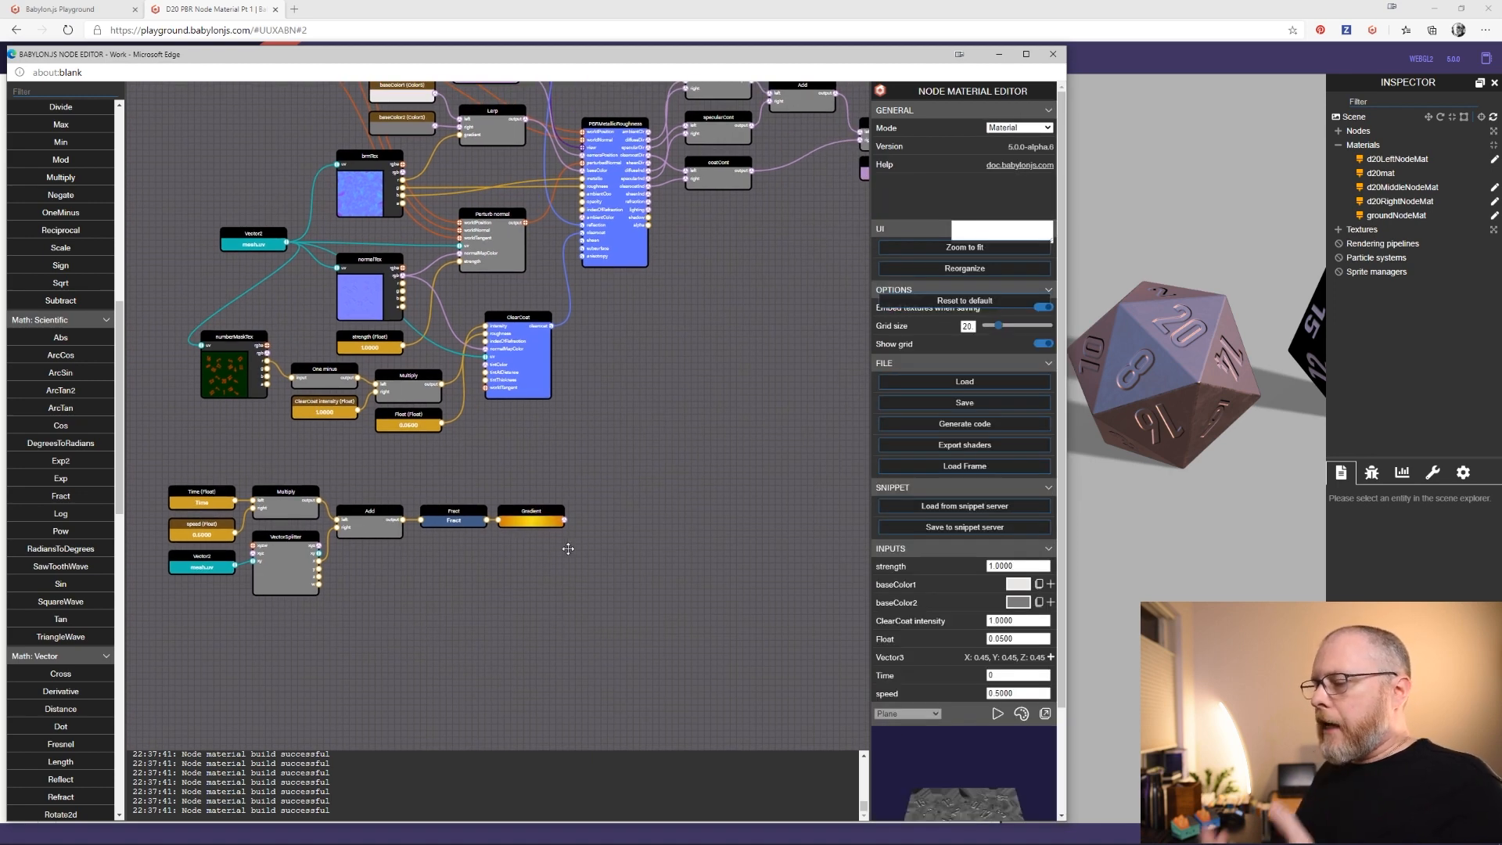
{"action": "left_click_drag", "start_coordinate": [647, 436], "coordinate": [473, 526]}
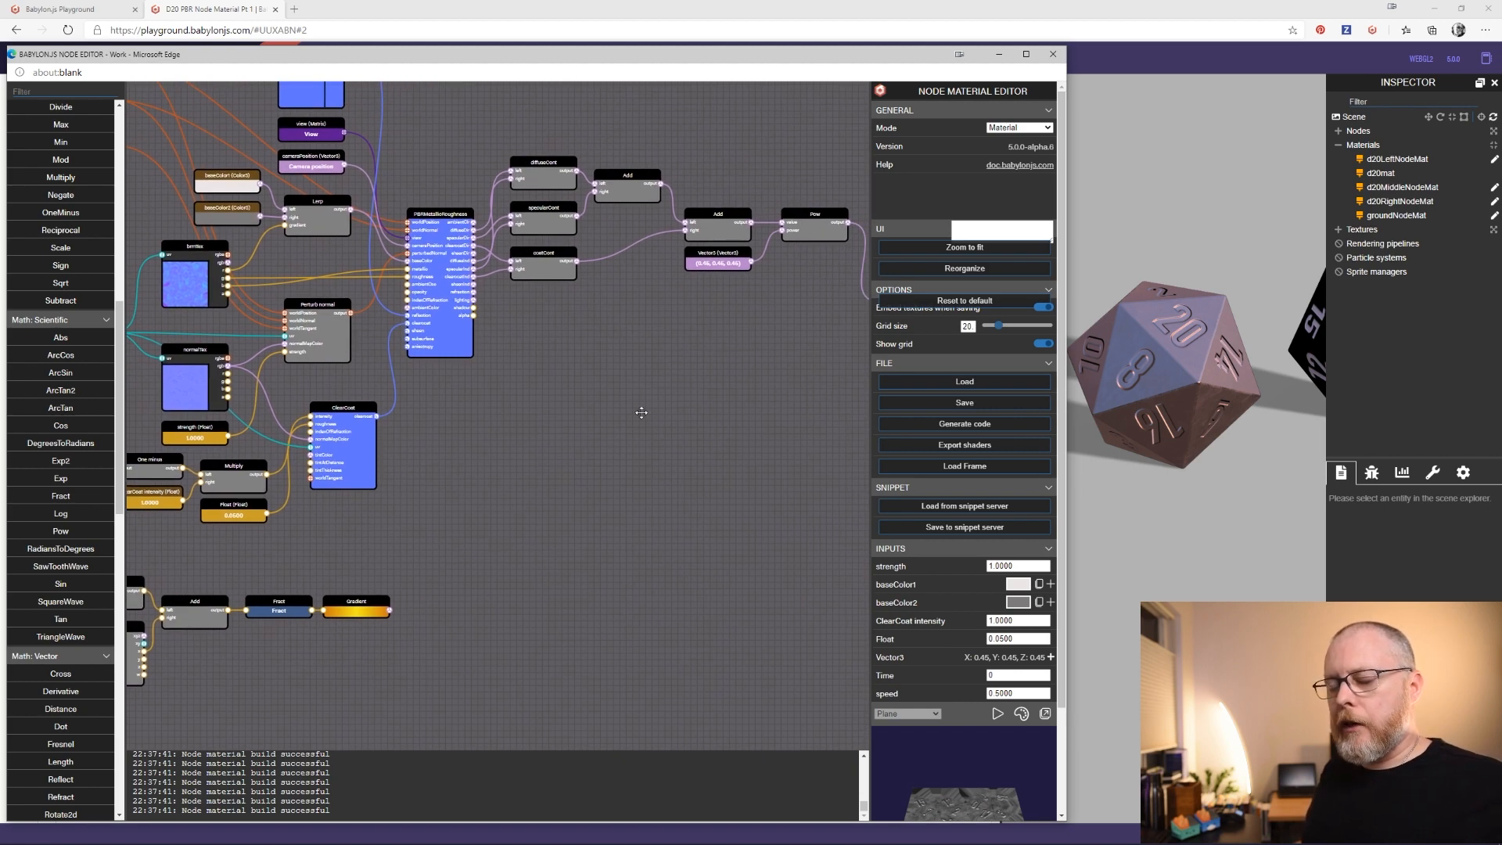
{"action": "left_click_drag", "start_coordinate": [547, 432], "coordinate": [646, 436]}
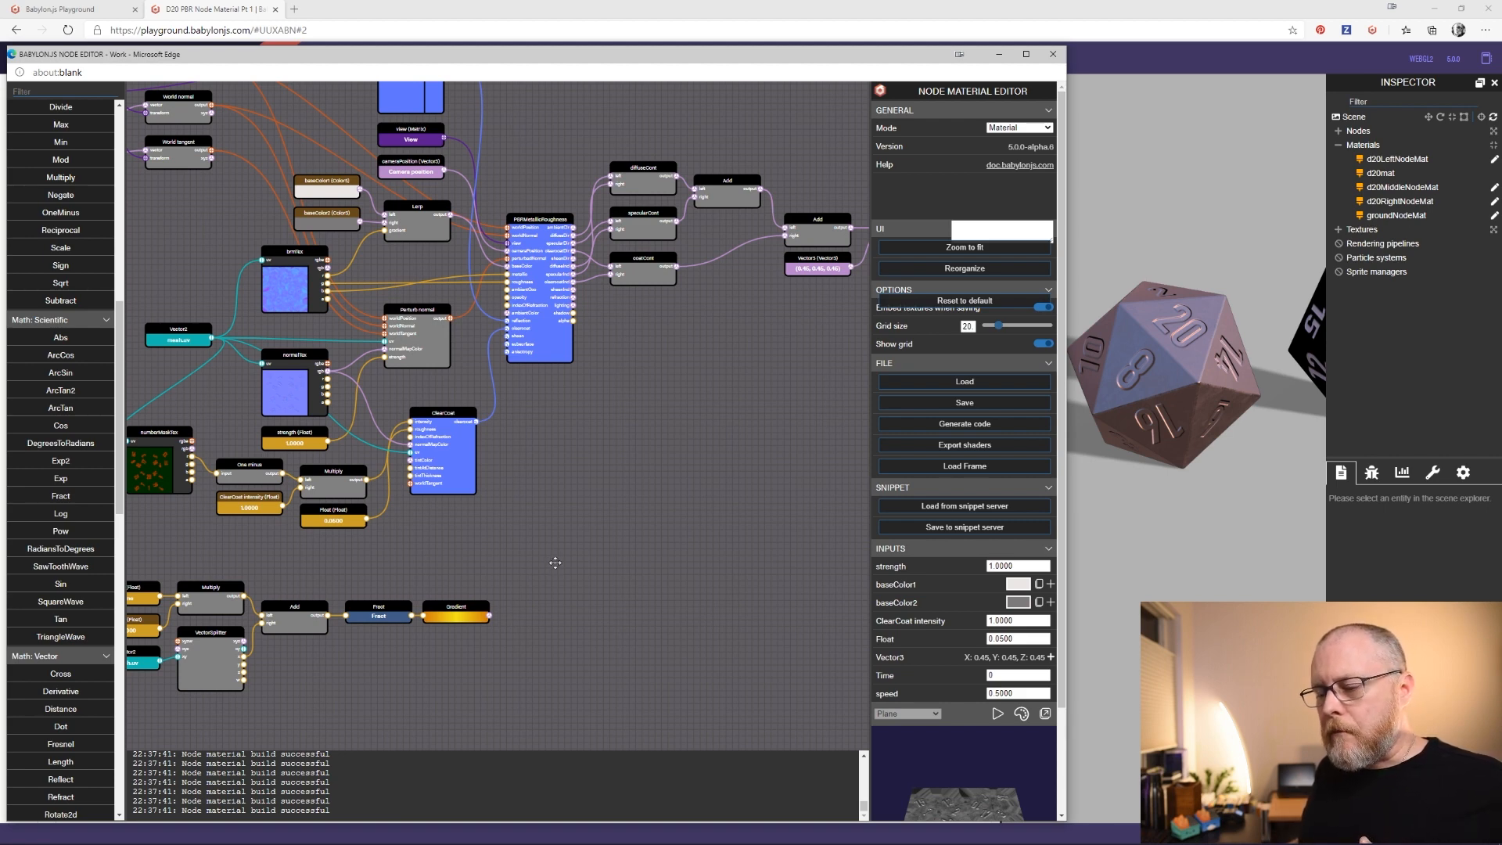
{"action": "left_click_drag", "start_coordinate": [555, 560], "coordinate": [621, 546]}
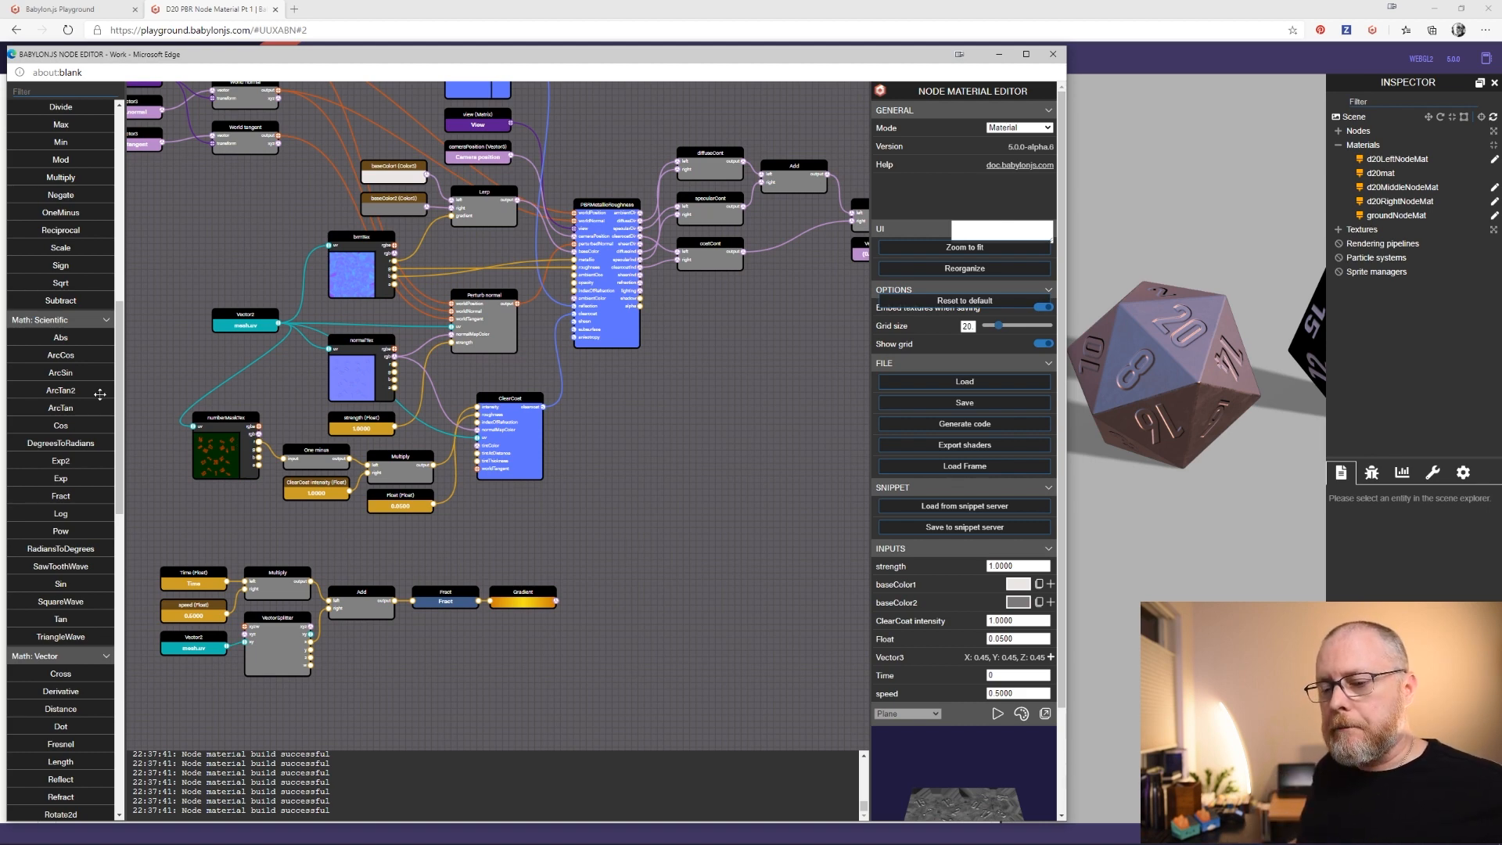
{"action": "scroll", "coordinate": [68, 516], "scroll_direction": "up", "scroll_amount": 4}
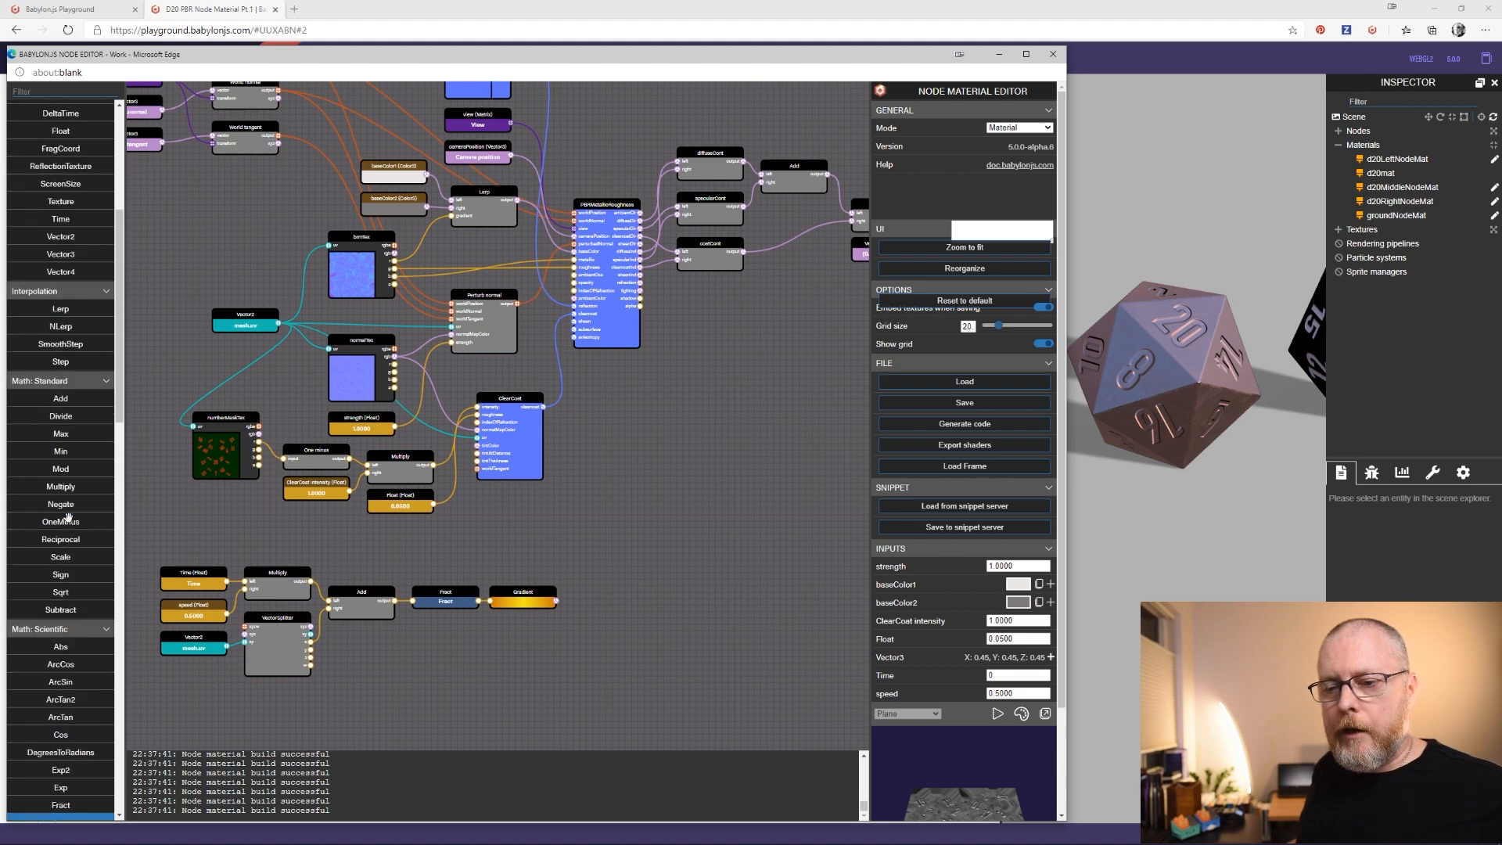
{"action": "left_click_drag", "start_coordinate": [61, 572], "coordinate": [619, 597]}
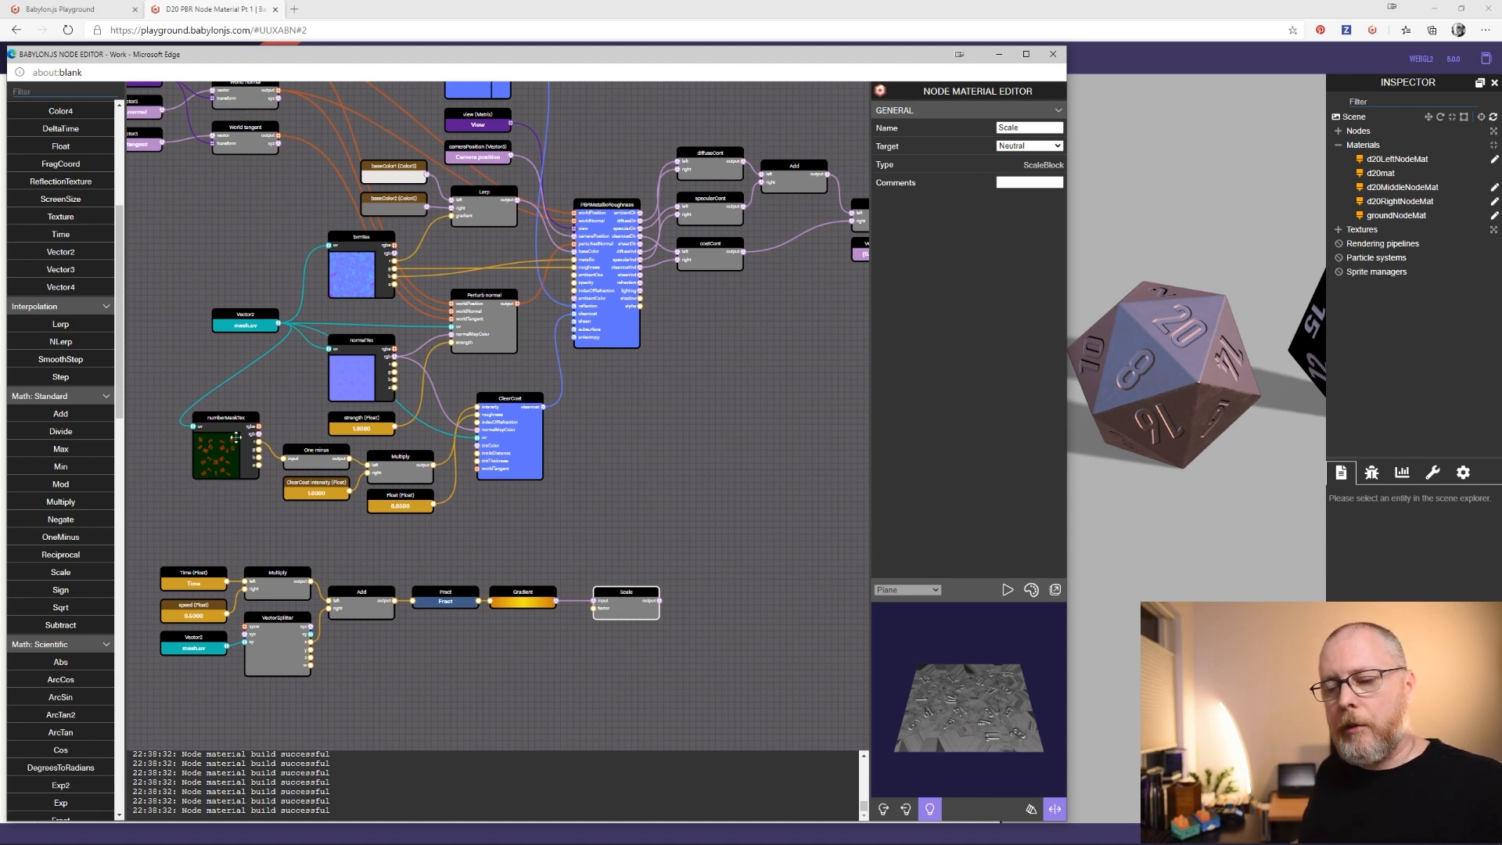
Connect the r output of numberMaskTex to the factor input of the Scale node after the Gradient
{"action": "left_click_drag", "start_coordinate": [258, 440], "coordinate": [593, 608]}
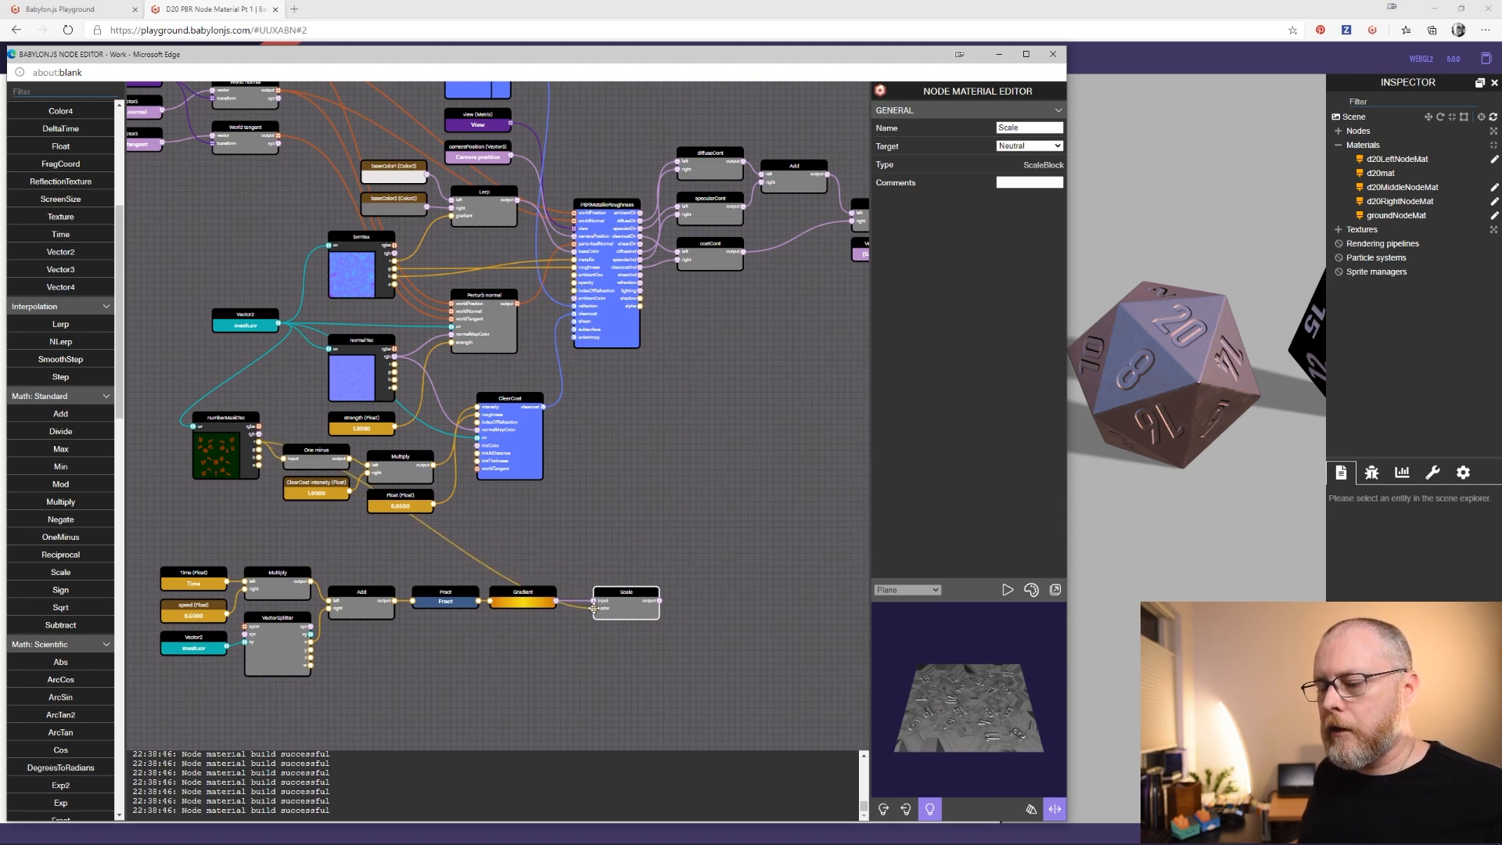
Space out the final Pow, Vector3 and FragmentOutput nodes, add a Scale node before Pow and feed the last lighting Add's output into its input
{"action": "left_click_drag", "start_coordinate": [671, 526], "coordinate": [489, 496]}
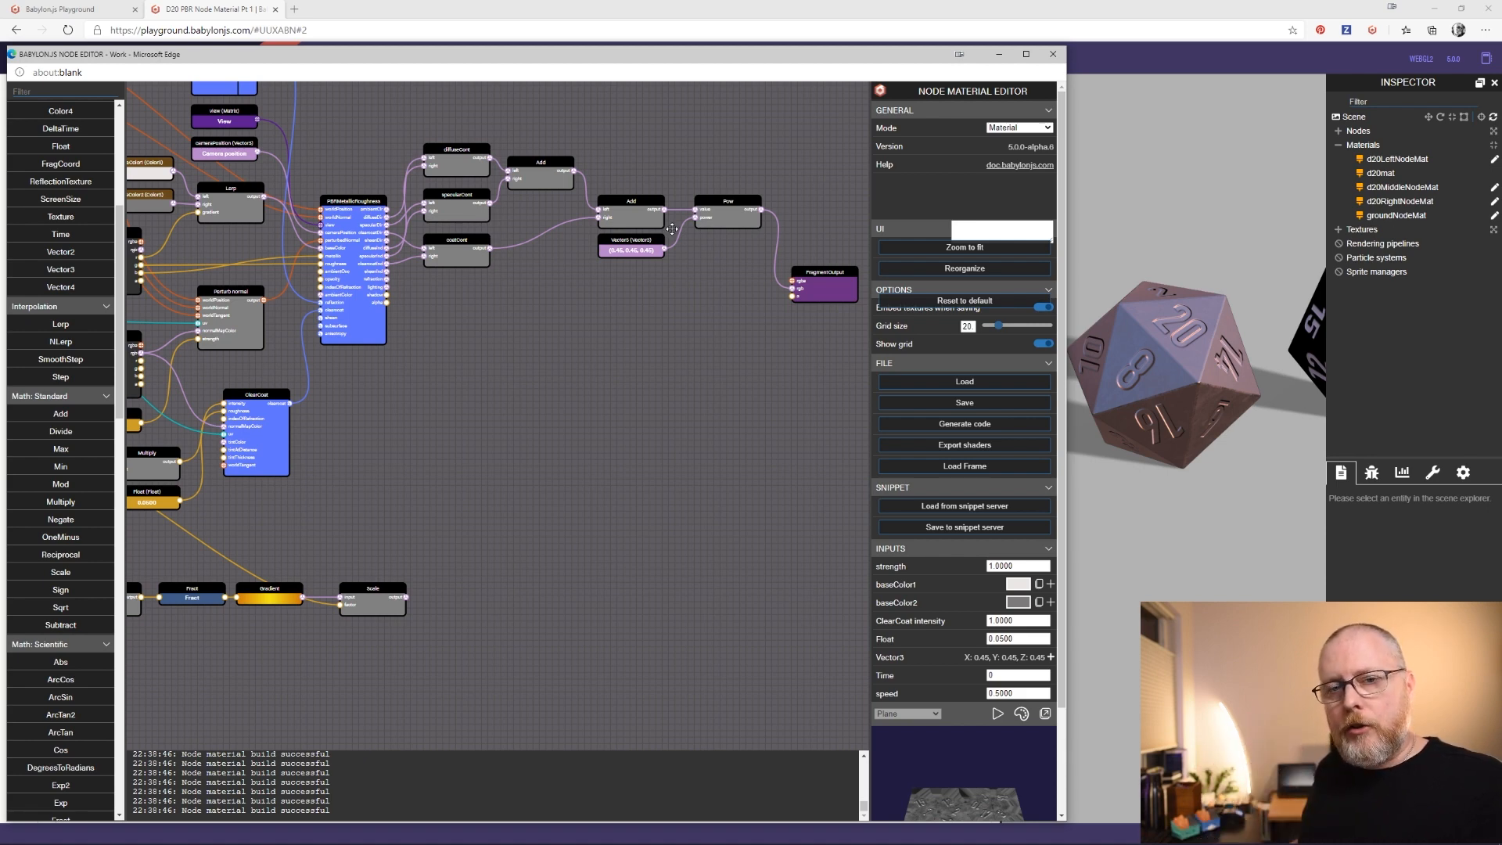
{"action": "left_click_drag", "start_coordinate": [654, 294], "coordinate": [533, 387]}
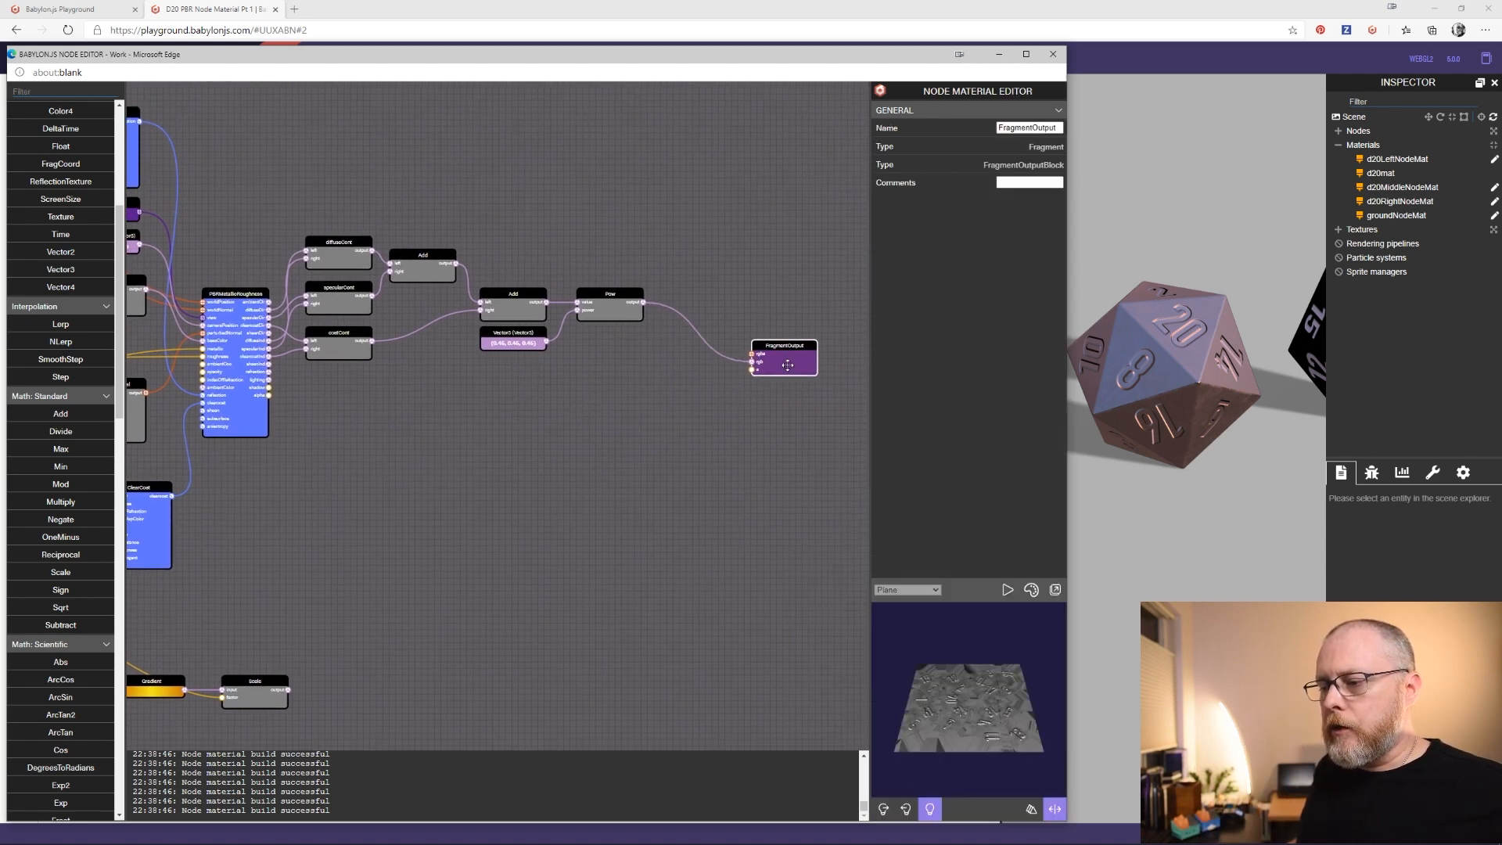
{"action": "left_click_drag", "start_coordinate": [478, 468], "coordinate": [426, 453]}
{"action": "left_click_drag", "start_coordinate": [60, 572], "coordinate": [508, 427]}
{"action": "left_click_drag", "start_coordinate": [569, 307], "coordinate": [790, 330]}
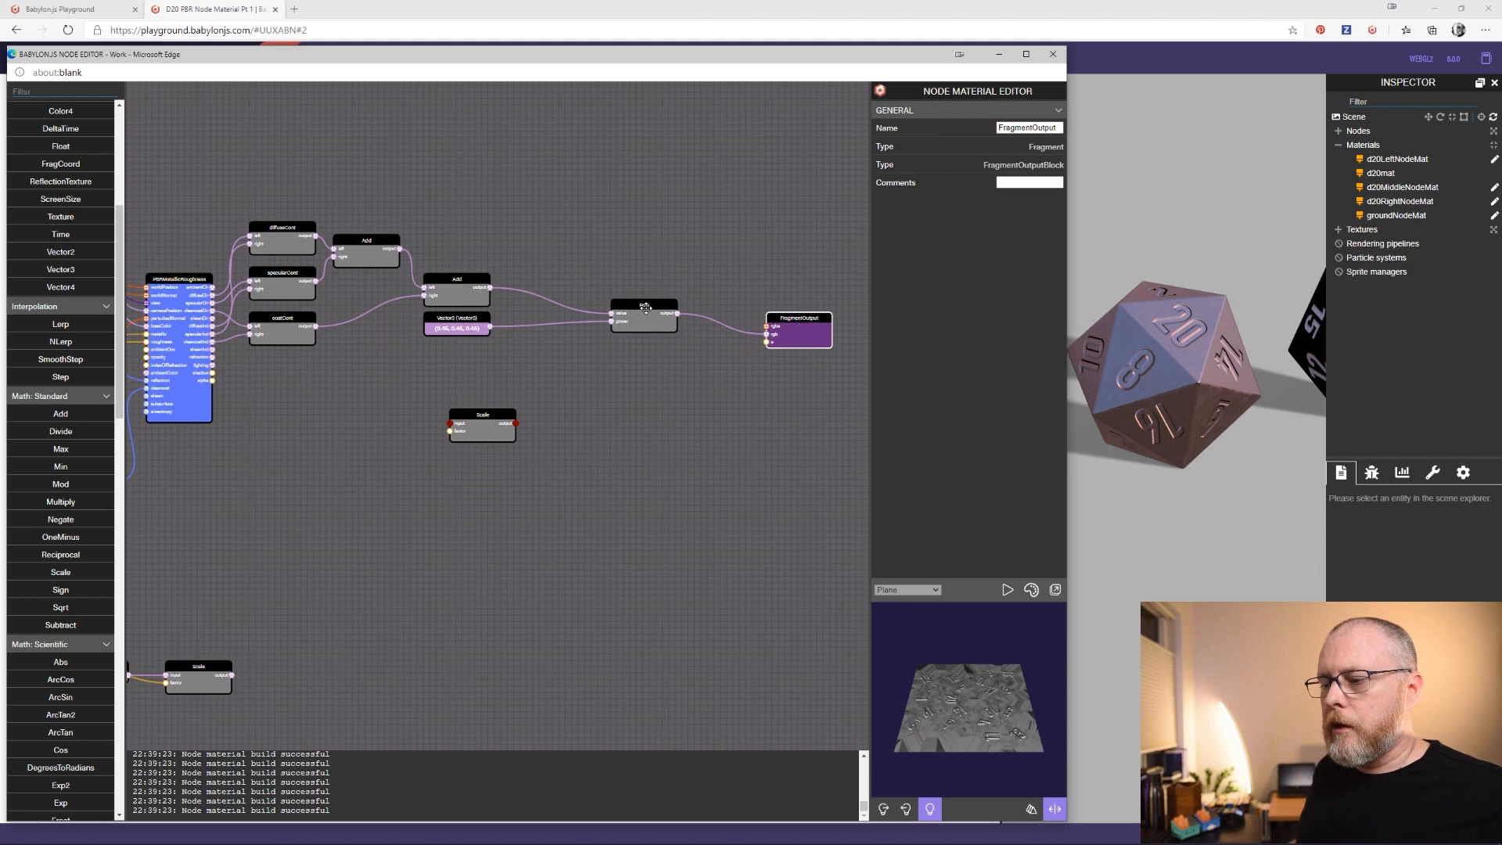
{"action": "left_click_drag", "start_coordinate": [646, 310], "coordinate": [699, 324]}
{"action": "left_click_drag", "start_coordinate": [435, 328], "coordinate": [591, 361]}
{"action": "left_click_drag", "start_coordinate": [469, 422], "coordinate": [513, 320]}
{"action": "left_click_drag", "start_coordinate": [415, 399], "coordinate": [534, 370]}
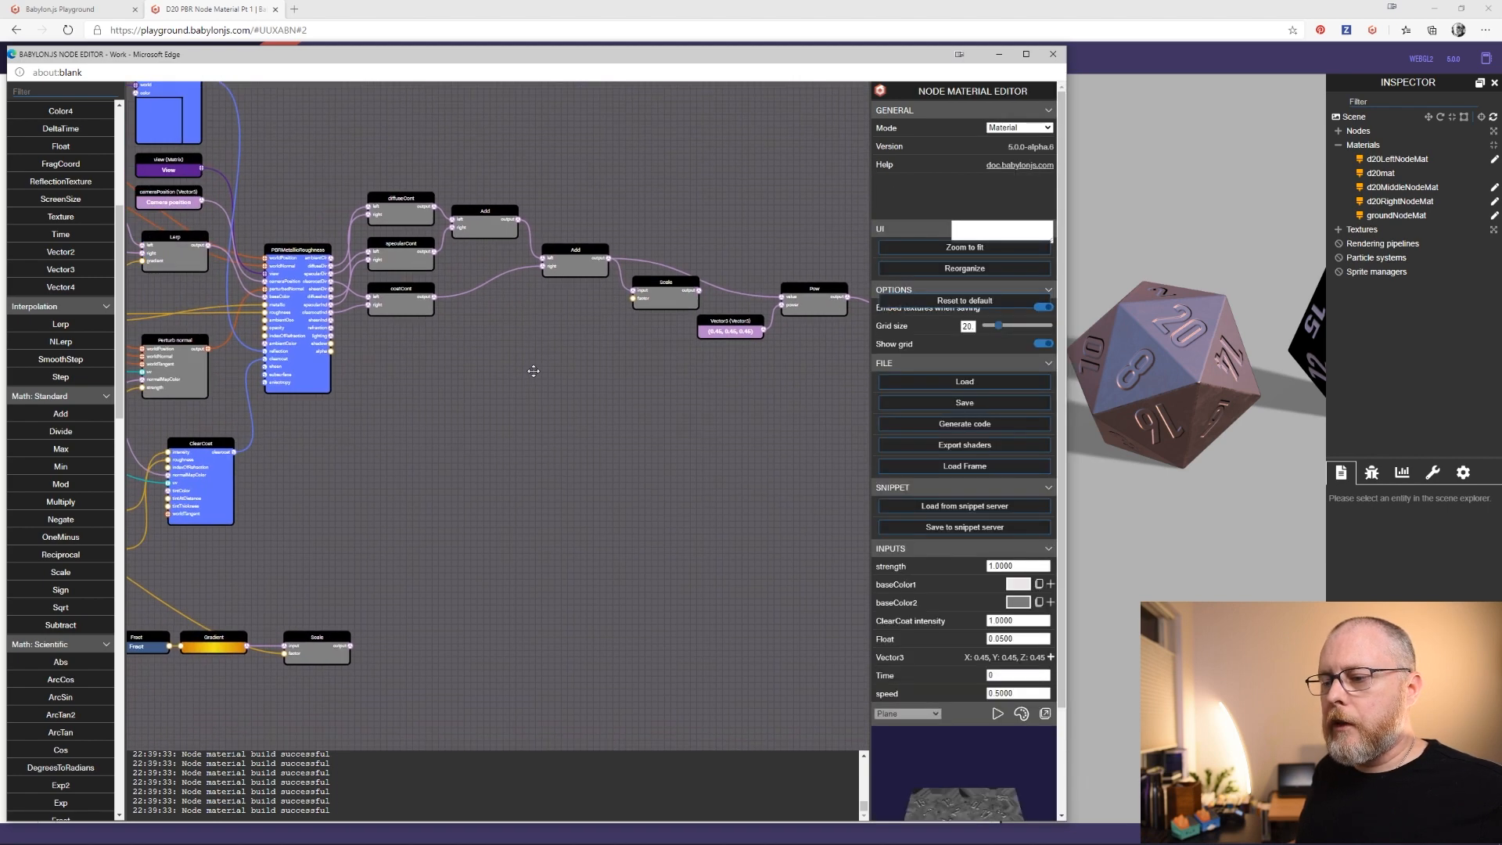
Connect the One minus output to the lighting Scale's factor and the Scale's output to Pow's value, then tidy the Scale and Vector3 nodes
{"action": "left_click_drag", "start_coordinate": [435, 392], "coordinate": [595, 362]}
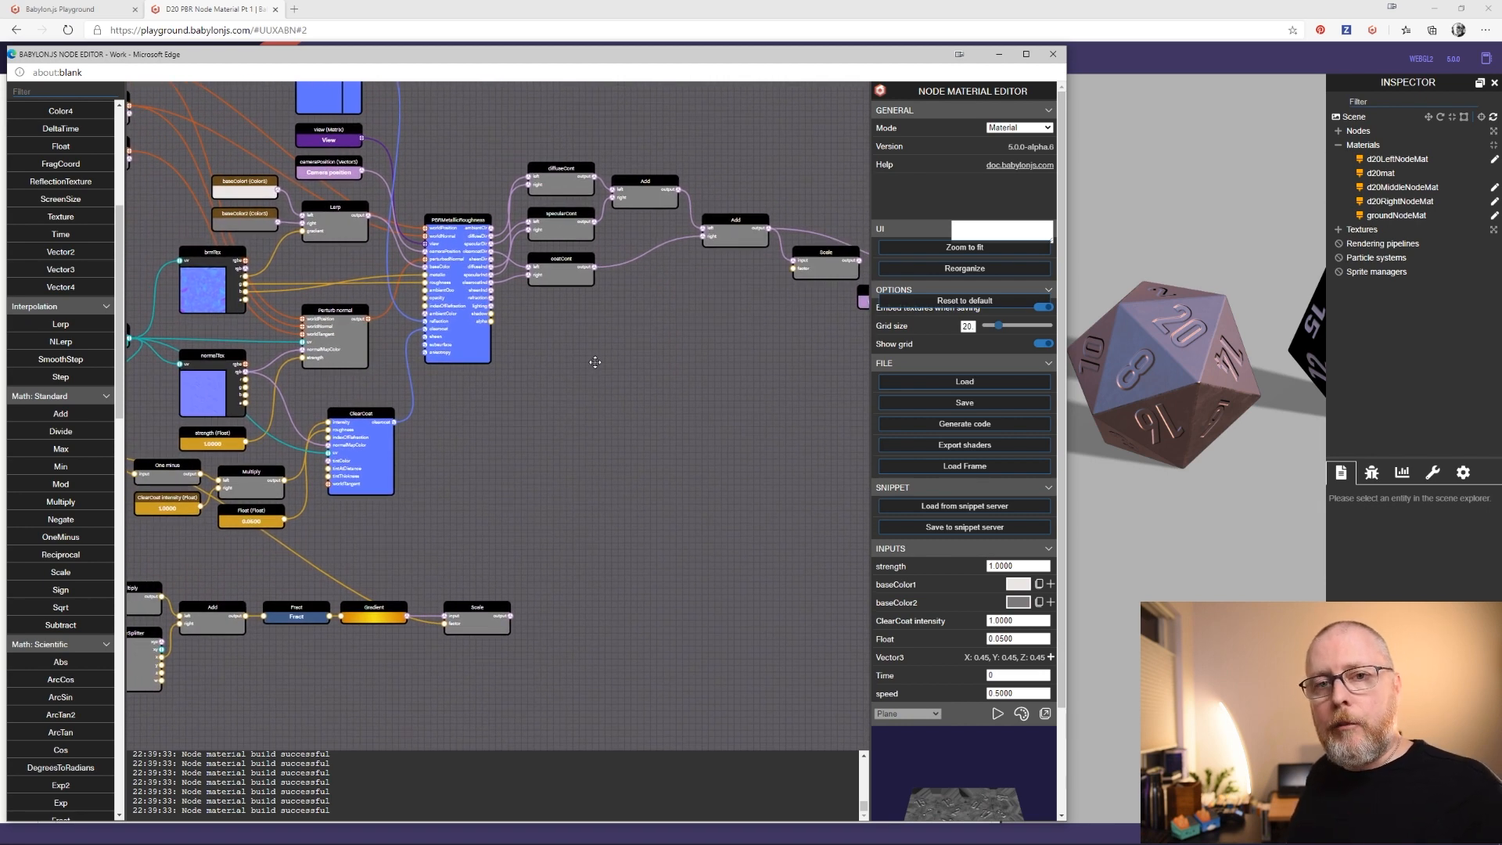
{"action": "mouse_move", "coordinate": [596, 362]}
{"action": "left_mouse_down"}
{"action": "mouse_move", "coordinate": [654, 349]}
{"action": "mouse_move", "coordinate": [578, 357]}
{"action": "left_mouse_up"}
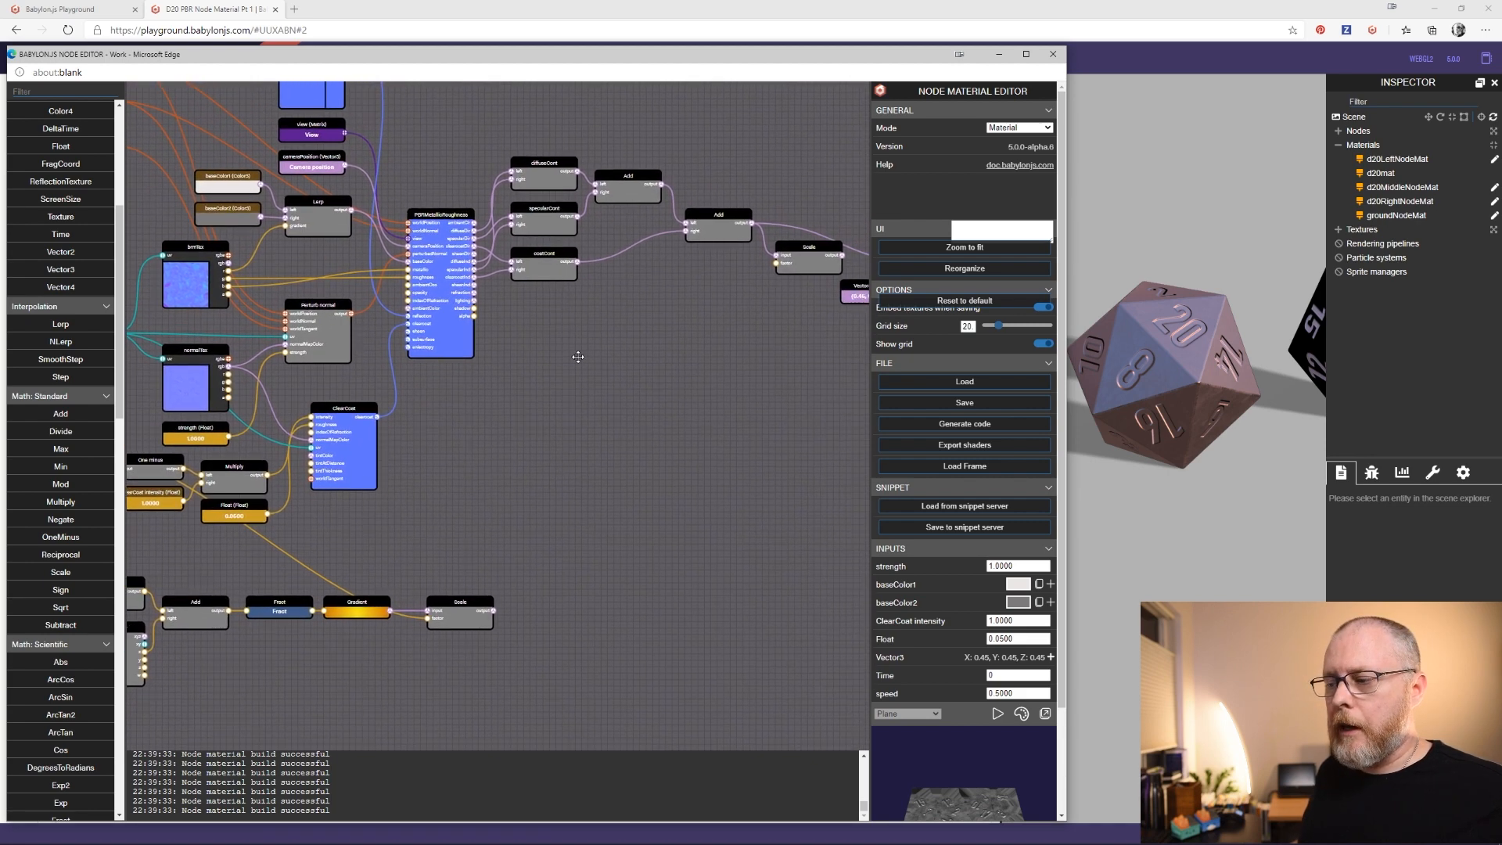
{"action": "left_click_drag", "start_coordinate": [183, 468], "coordinate": [777, 264]}
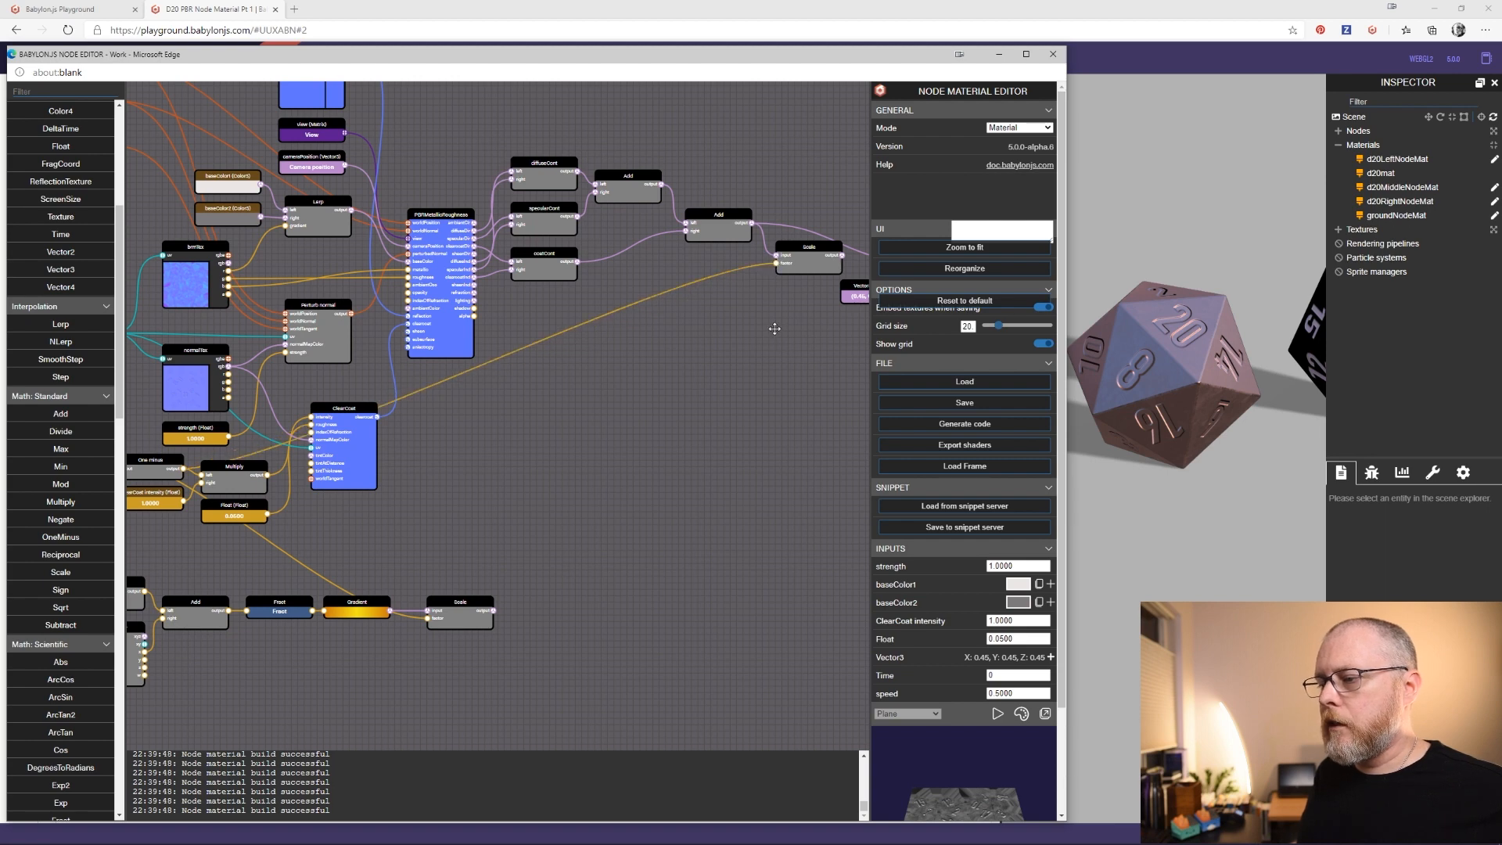
{"action": "left_click_drag", "start_coordinate": [763, 350], "coordinate": [387, 387]}
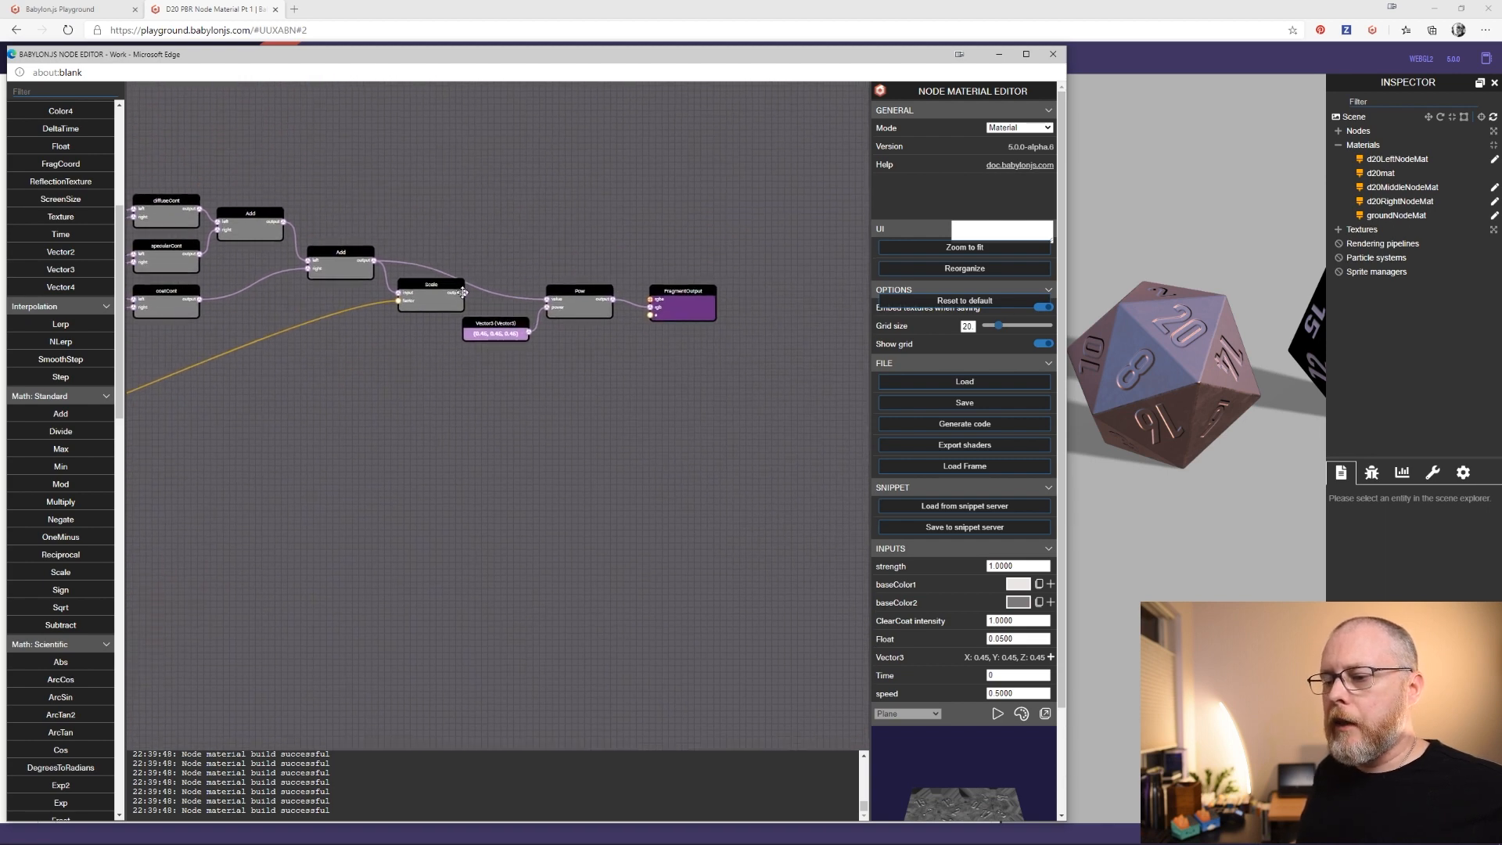
{"action": "left_click_drag", "start_coordinate": [462, 292], "coordinate": [547, 299]}
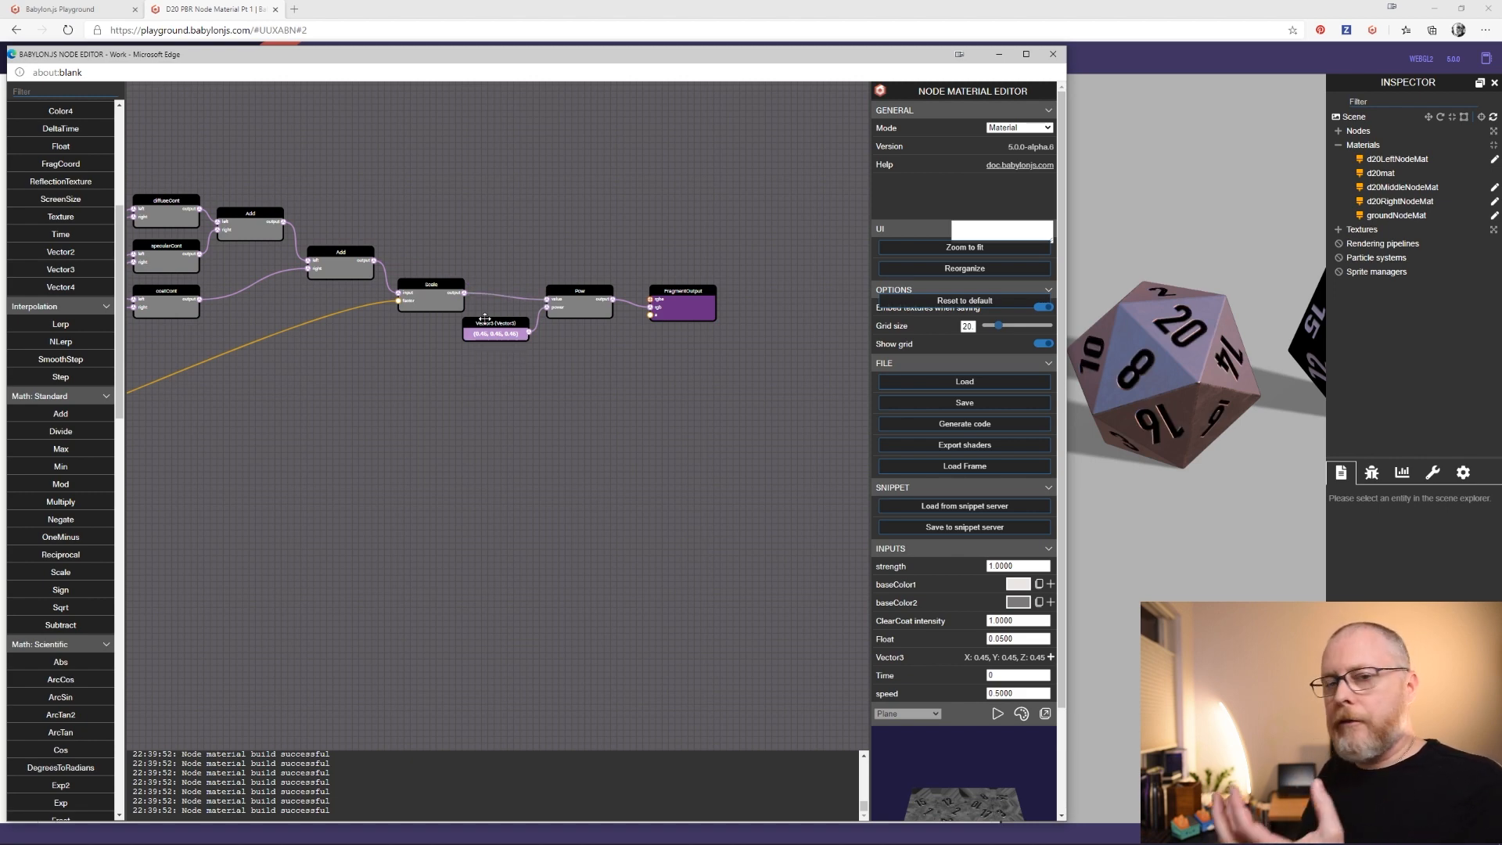
{"action": "left_click_drag", "start_coordinate": [415, 291], "coordinate": [415, 271]}
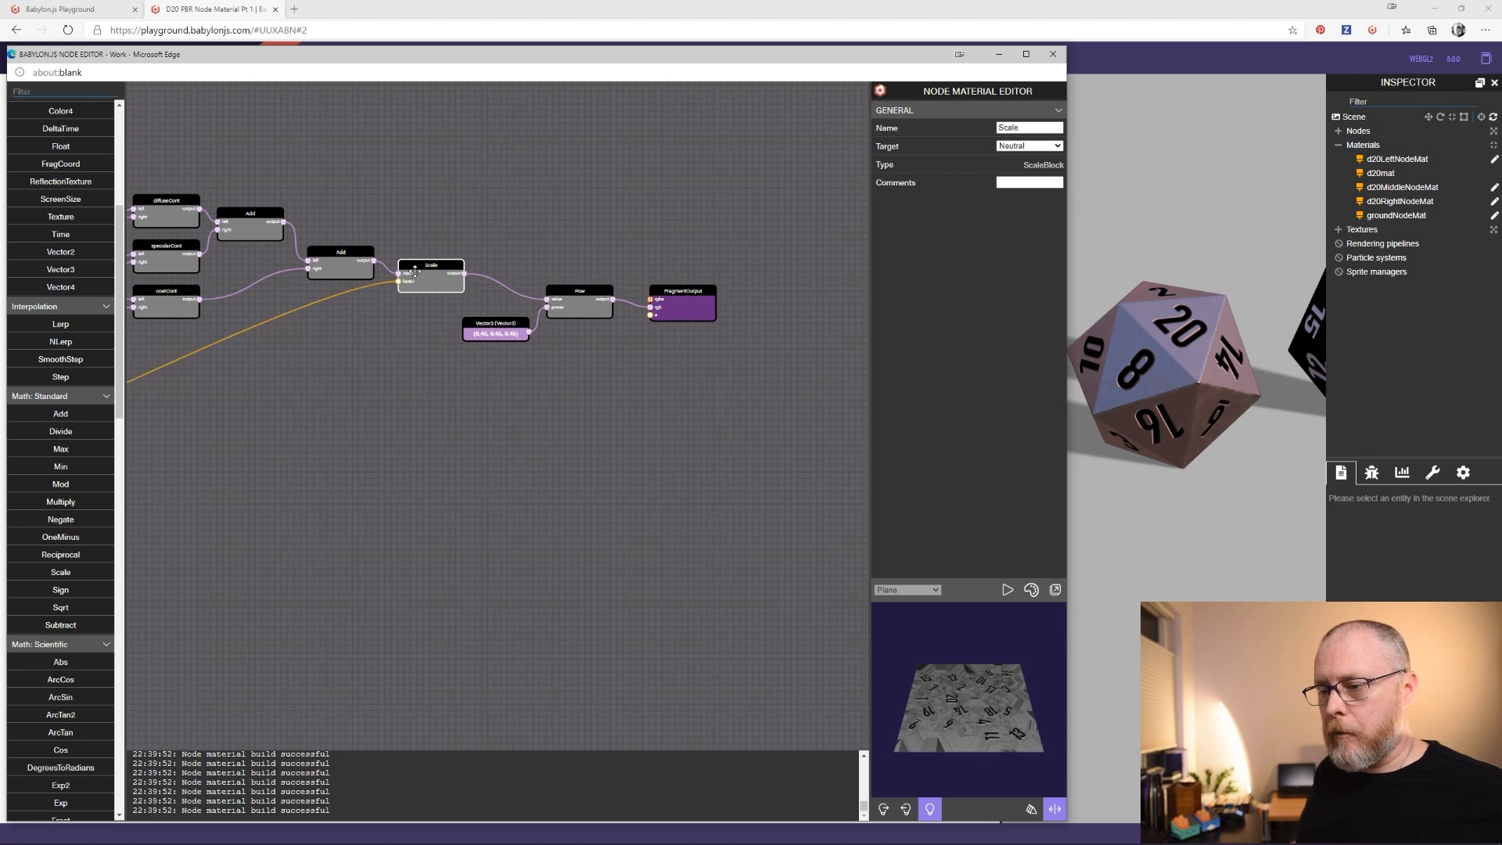
{"action": "left_click_drag", "start_coordinate": [495, 327], "coordinate": [501, 373]}
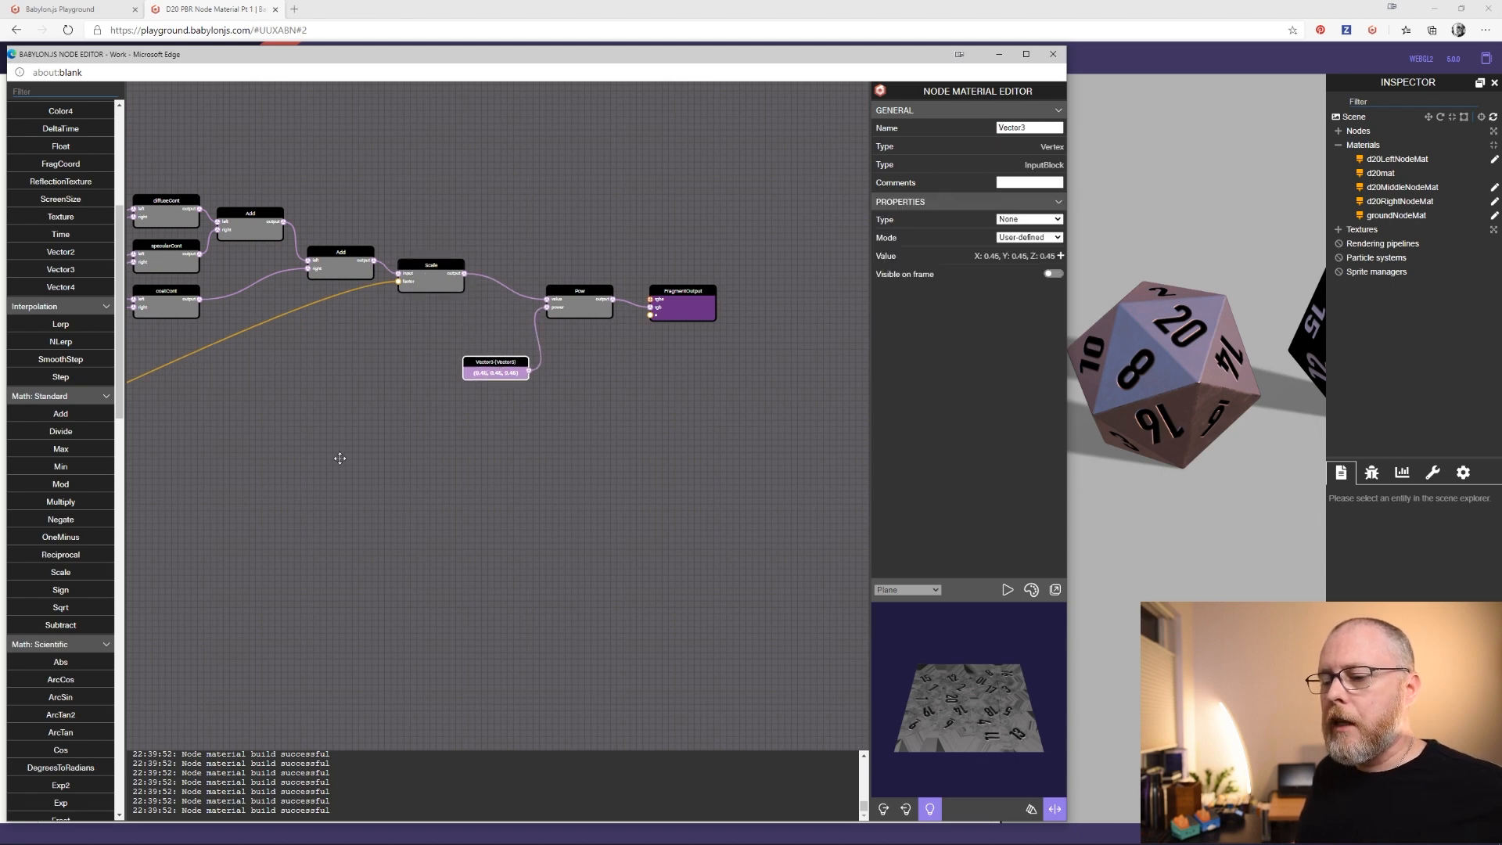
Add an unconnected Add node between the lighting Scale and the final Pow, spacing the surrounding nodes out around it
{"action": "left_click_drag", "start_coordinate": [339, 459], "coordinate": [595, 426]}
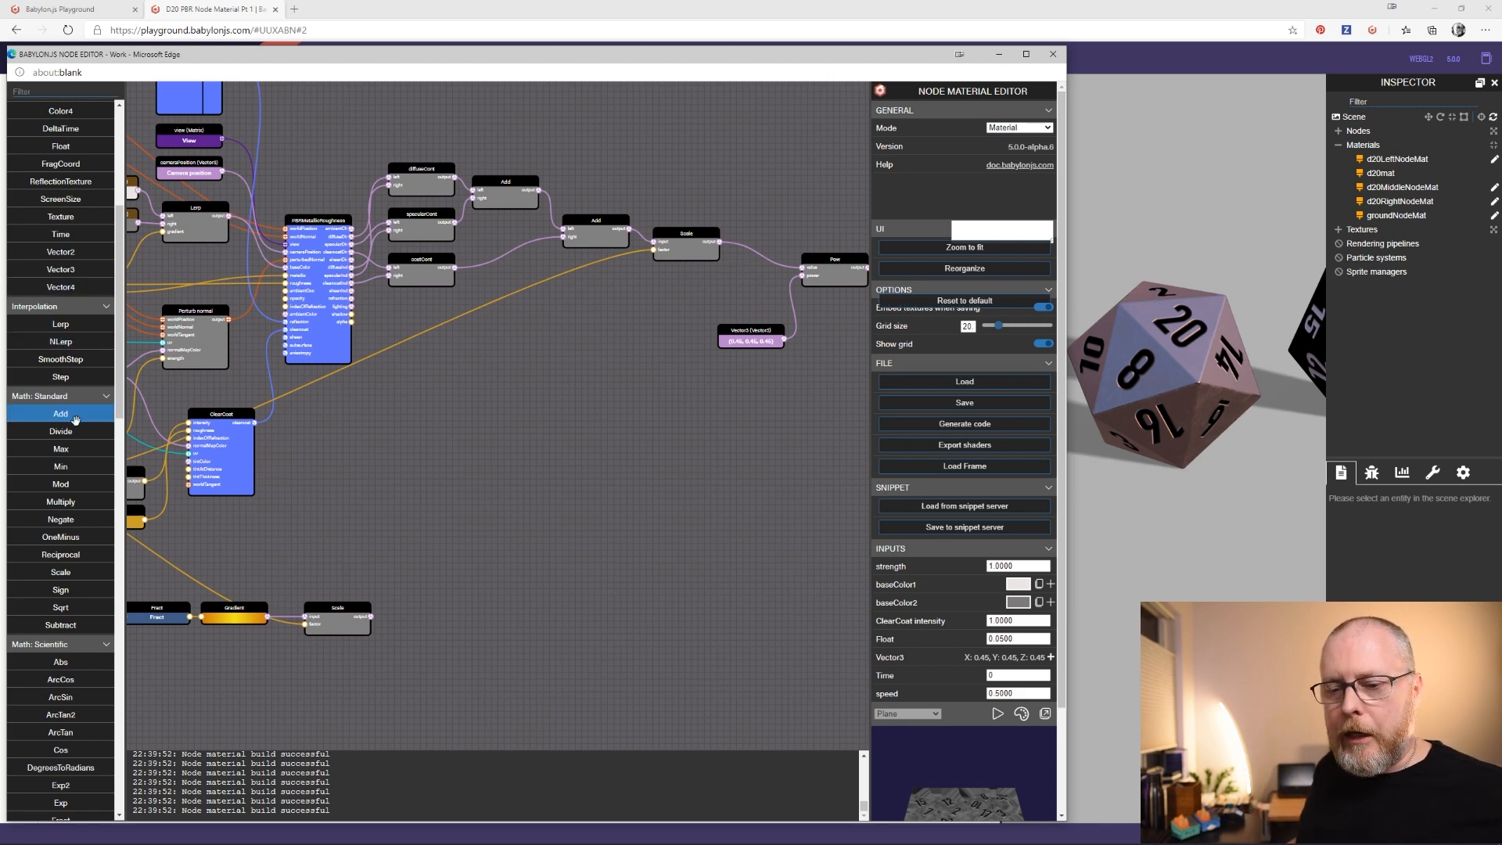
{"action": "left_click_drag", "start_coordinate": [66, 413], "coordinate": [754, 292]}
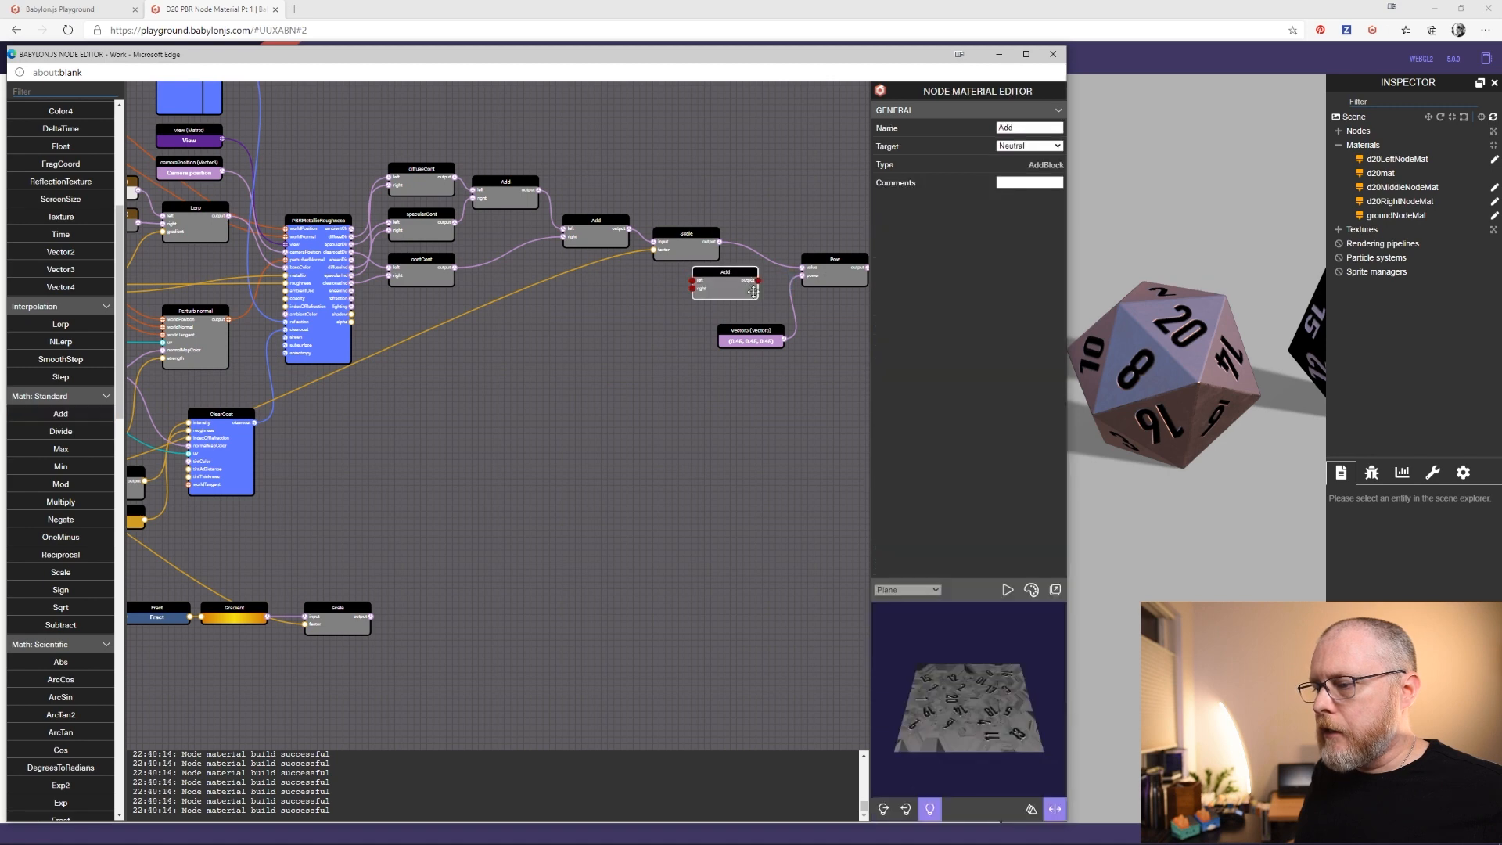
{"action": "left_click_drag", "start_coordinate": [820, 334], "coordinate": [636, 378]}
{"action": "left_click_drag", "start_coordinate": [683, 320], "coordinate": [767, 321]}
{"action": "left_click_drag", "start_coordinate": [563, 381], "coordinate": [633, 375]}
{"action": "left_click_drag", "start_coordinate": [552, 325], "coordinate": [623, 320]}
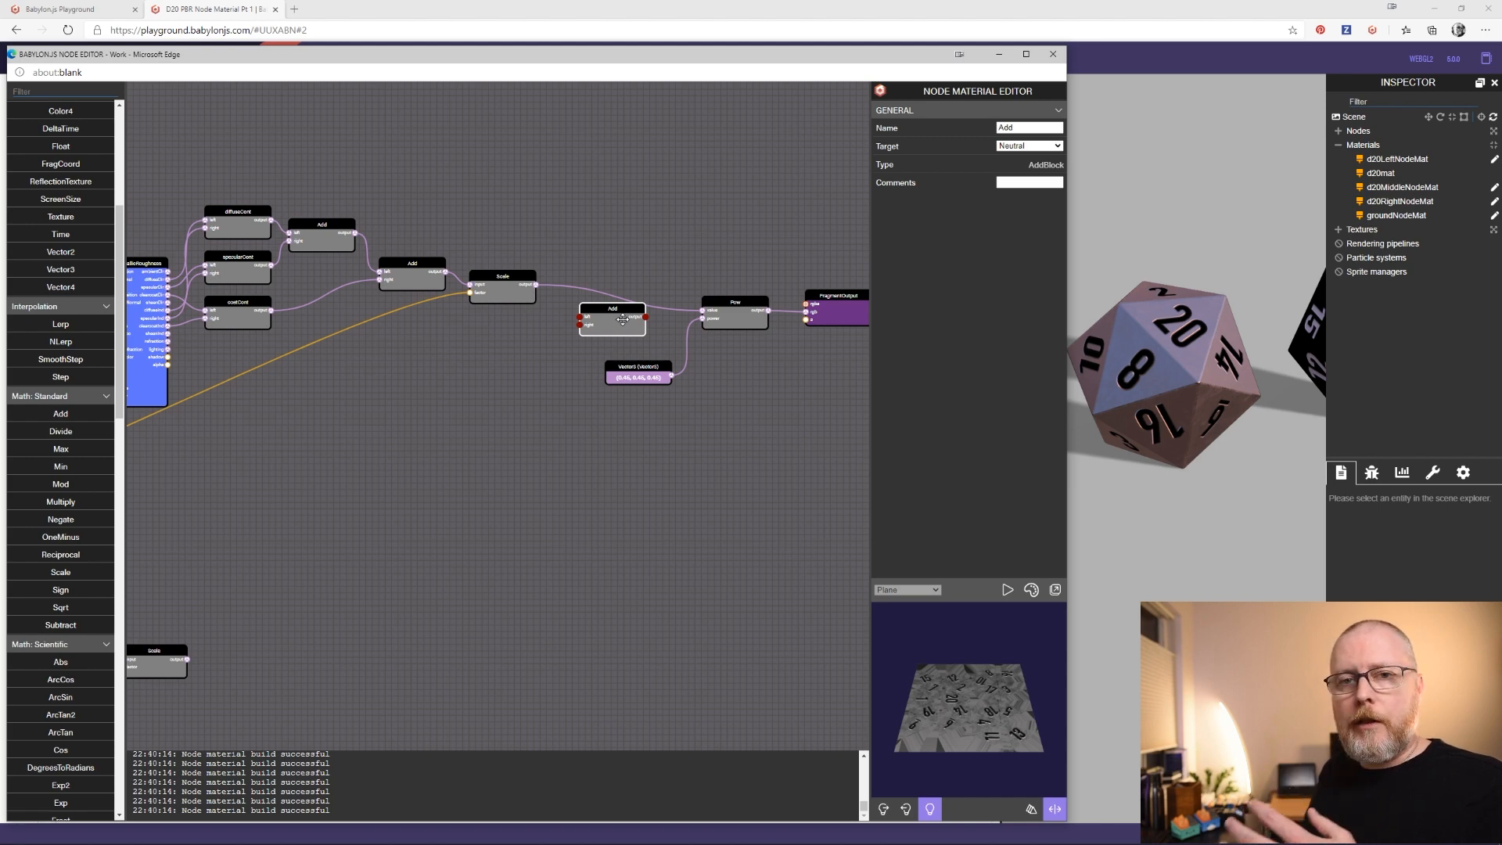
Move the gradient's Scale node farther from the Gradient to make room for another node between them
{"action": "left_click_drag", "start_coordinate": [397, 526], "coordinate": [624, 412]}
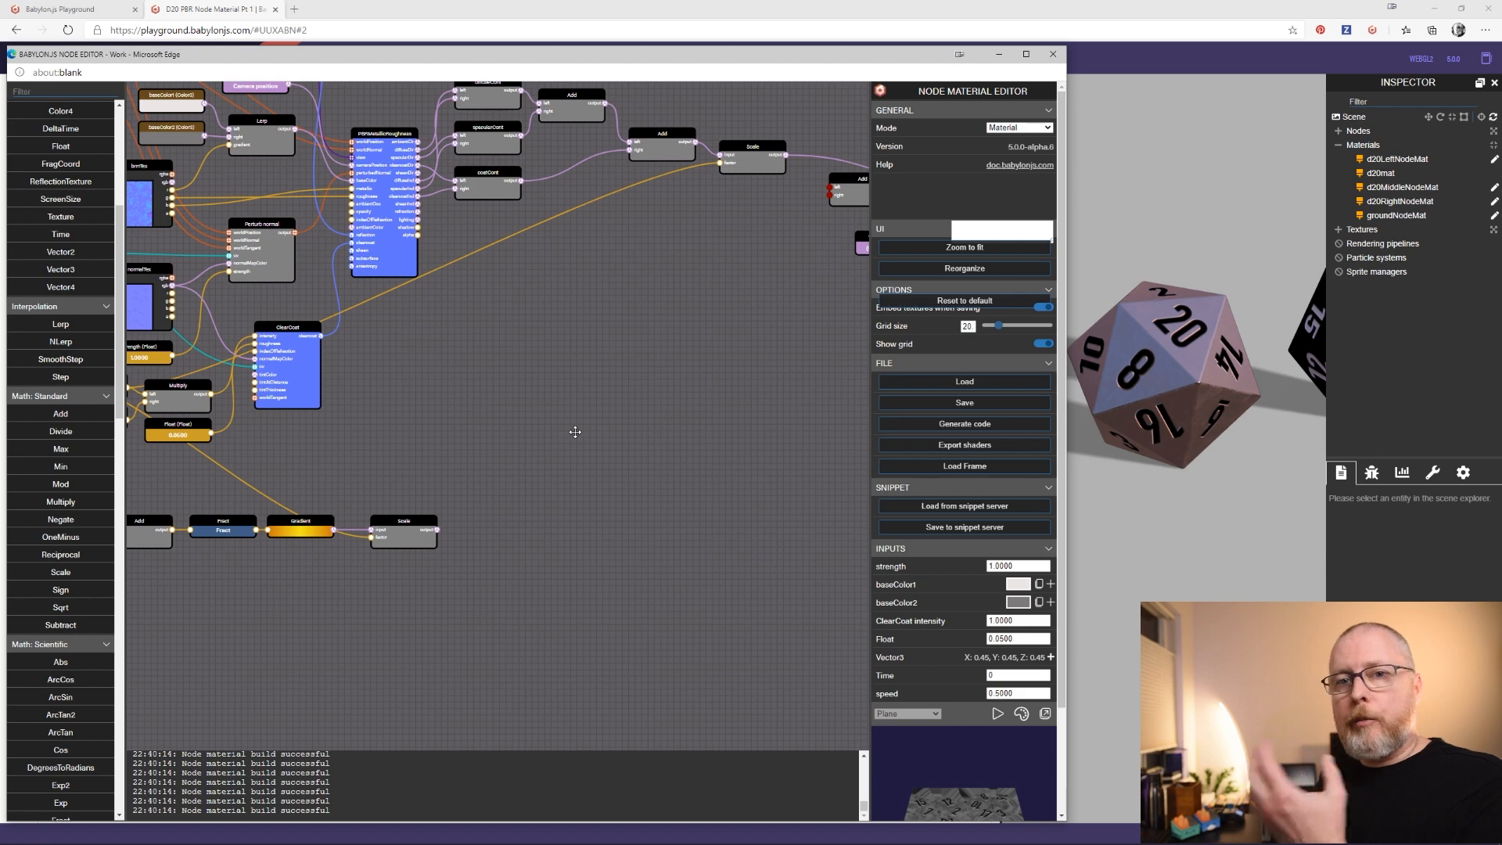
{"action": "left_click_drag", "start_coordinate": [577, 425], "coordinate": [657, 427]}
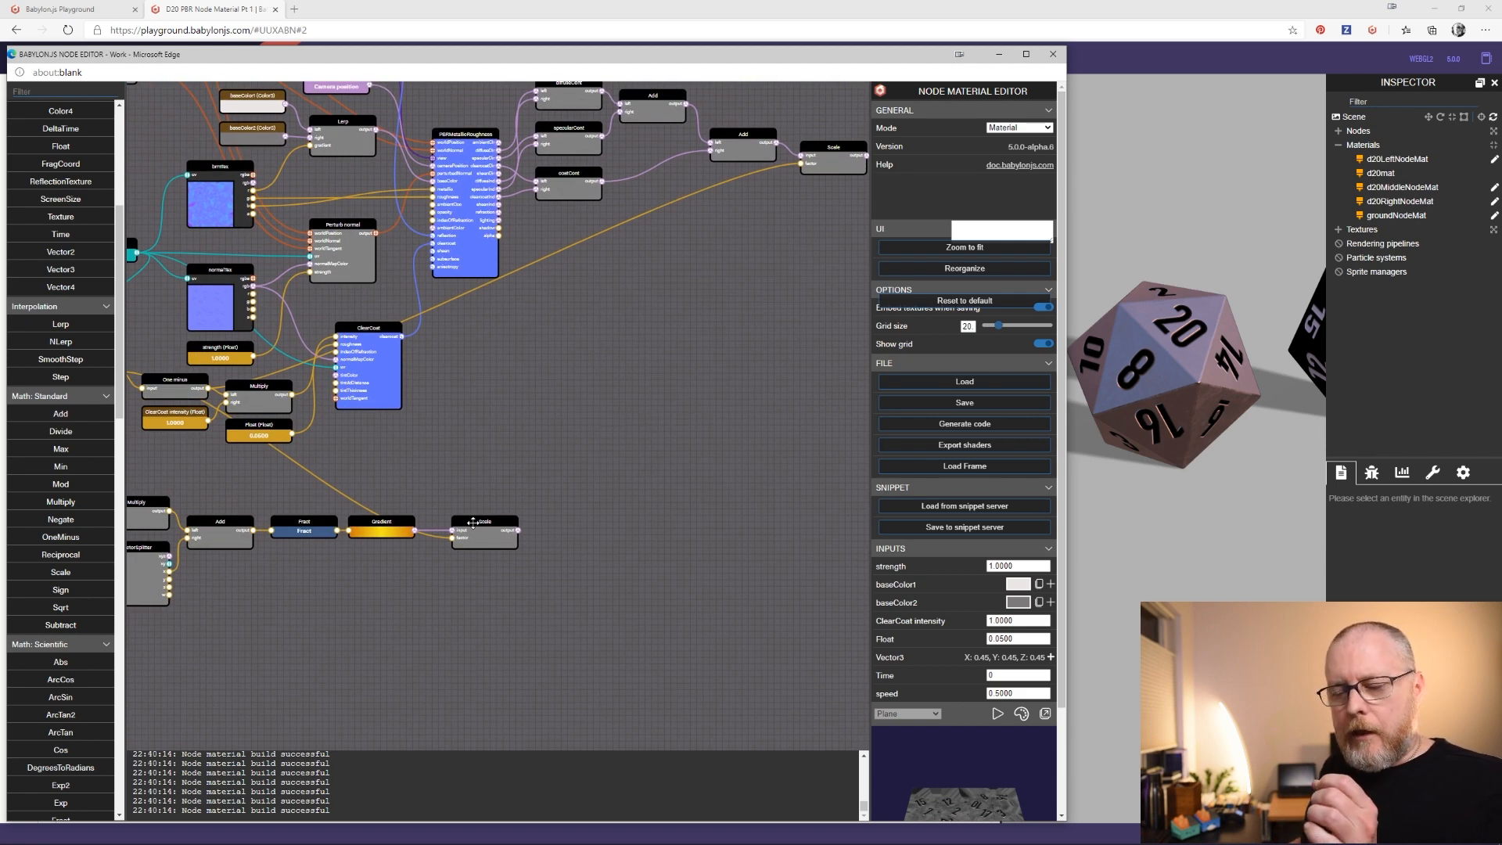
{"action": "left_click_drag", "start_coordinate": [485, 533], "coordinate": [632, 515]}
{"action": "left_click_drag", "start_coordinate": [332, 581], "coordinate": [454, 553]}
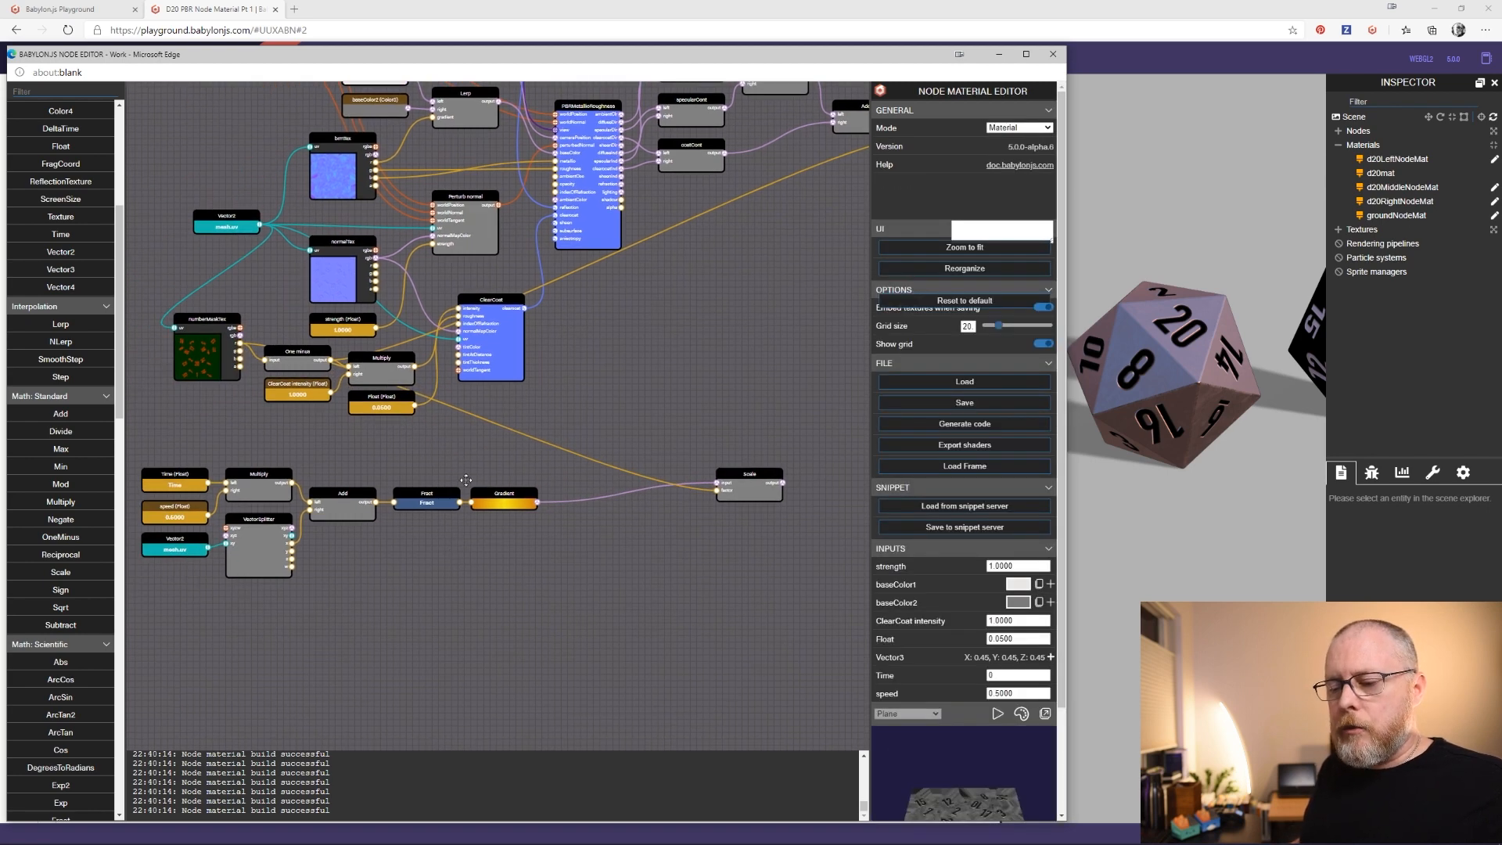
{"action": "left_click_drag", "start_coordinate": [466, 479], "coordinate": [508, 486]}
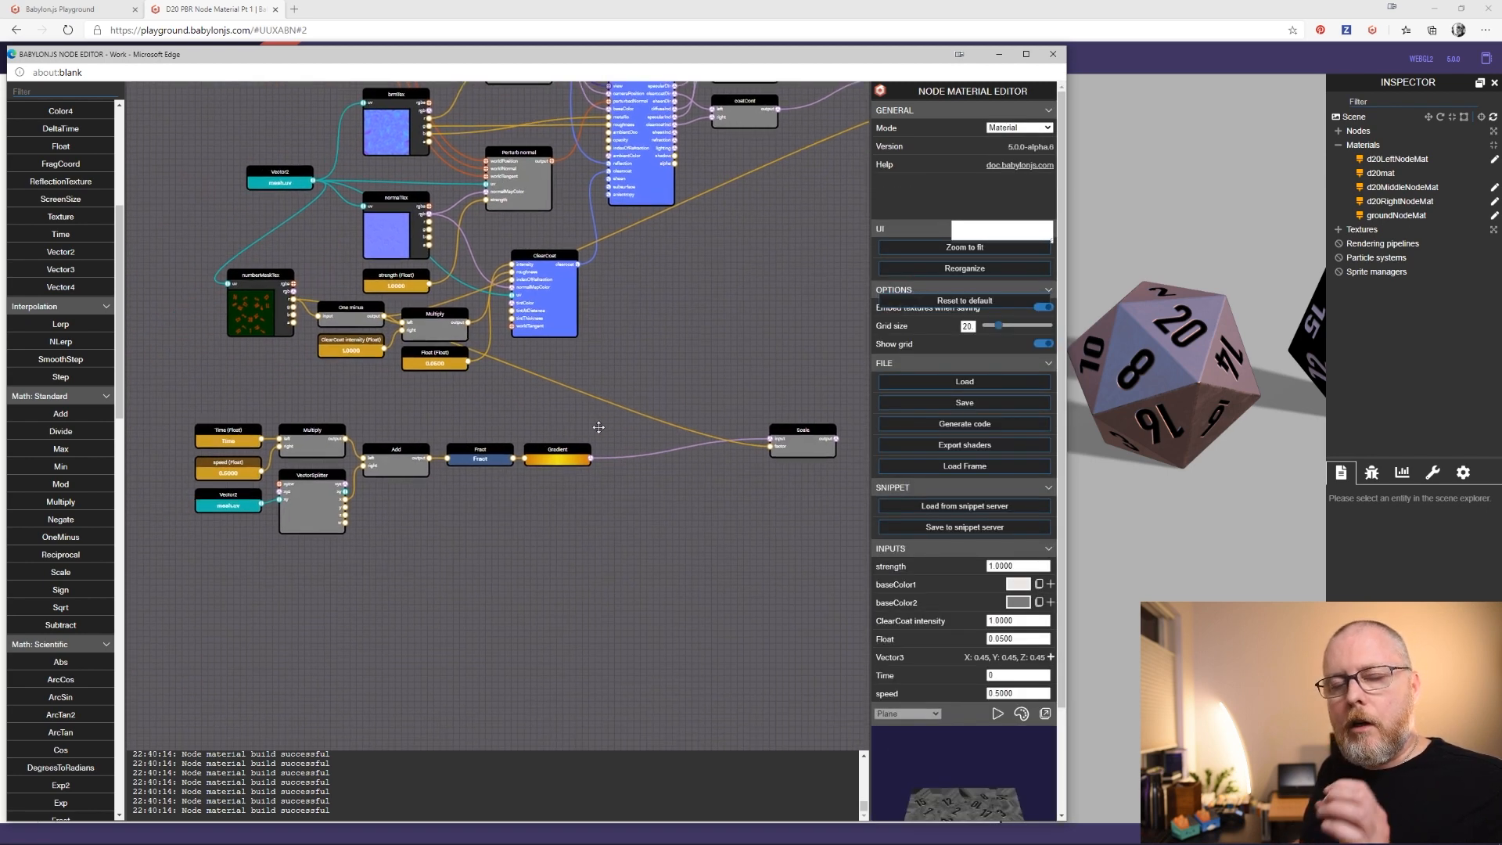
Insert a Pow node between the Gradient and its Scale, with the Gradient's output connected to Pow's value and Pow's output to the Scale input
{"action": "left_click_drag", "start_coordinate": [735, 305], "coordinate": [273, 557]}
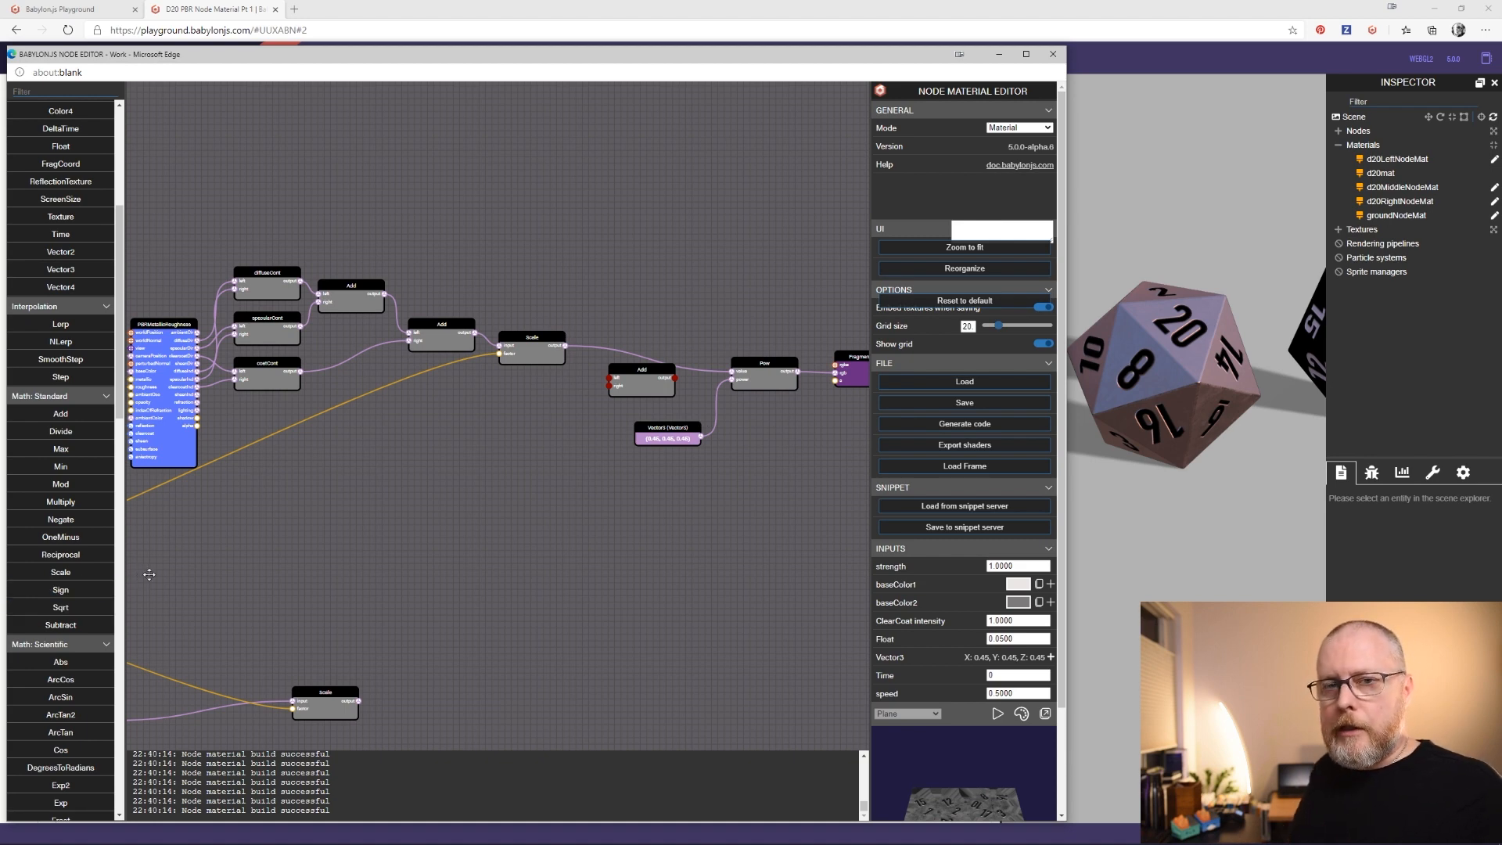
{"action": "left_click_drag", "start_coordinate": [149, 575], "coordinate": [371, 460]}
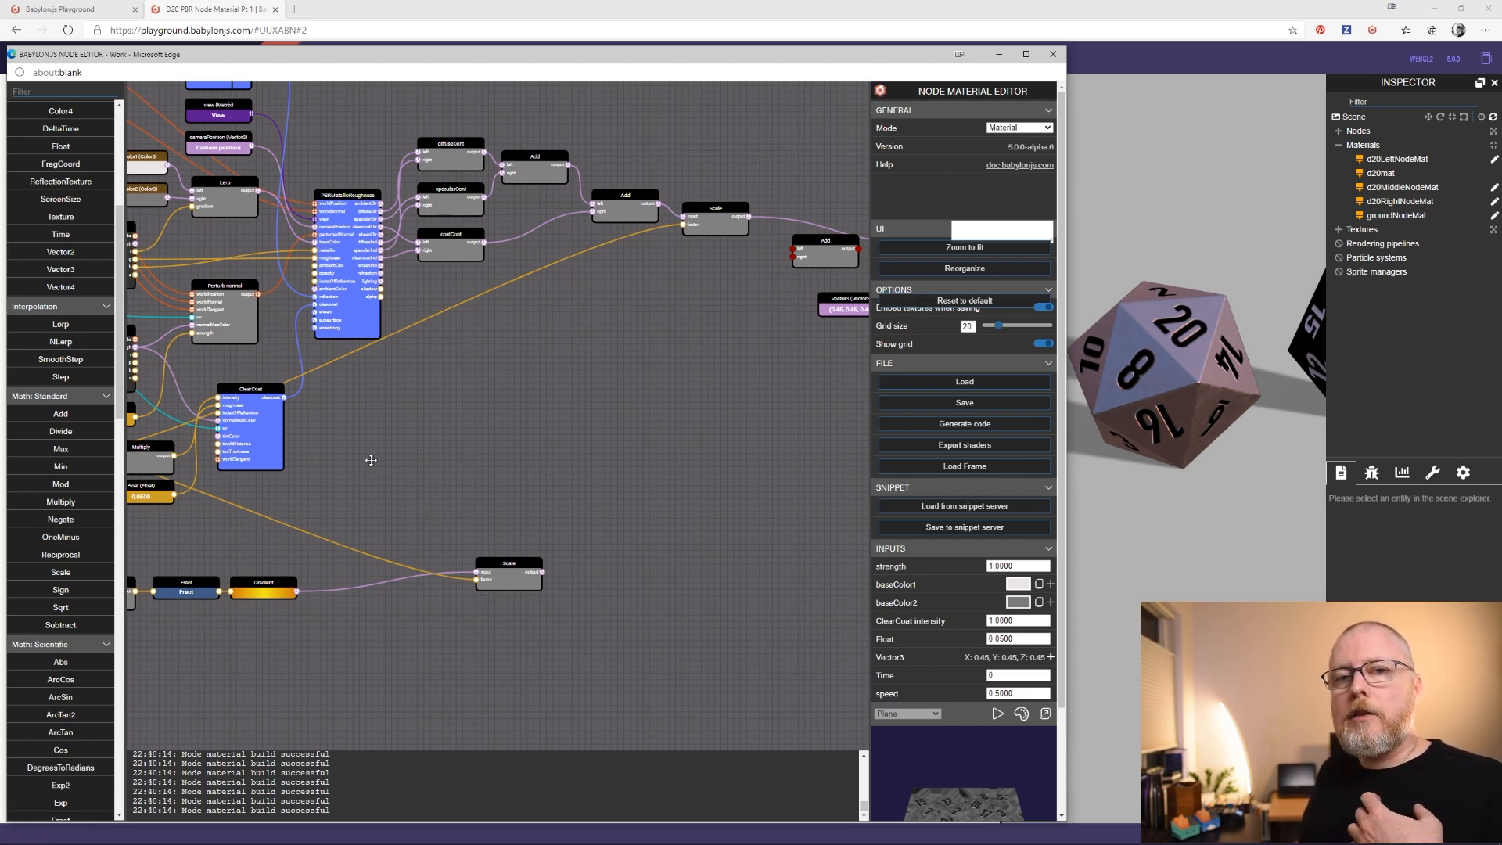
{"action": "left_click_drag", "start_coordinate": [371, 460], "coordinate": [465, 385]}
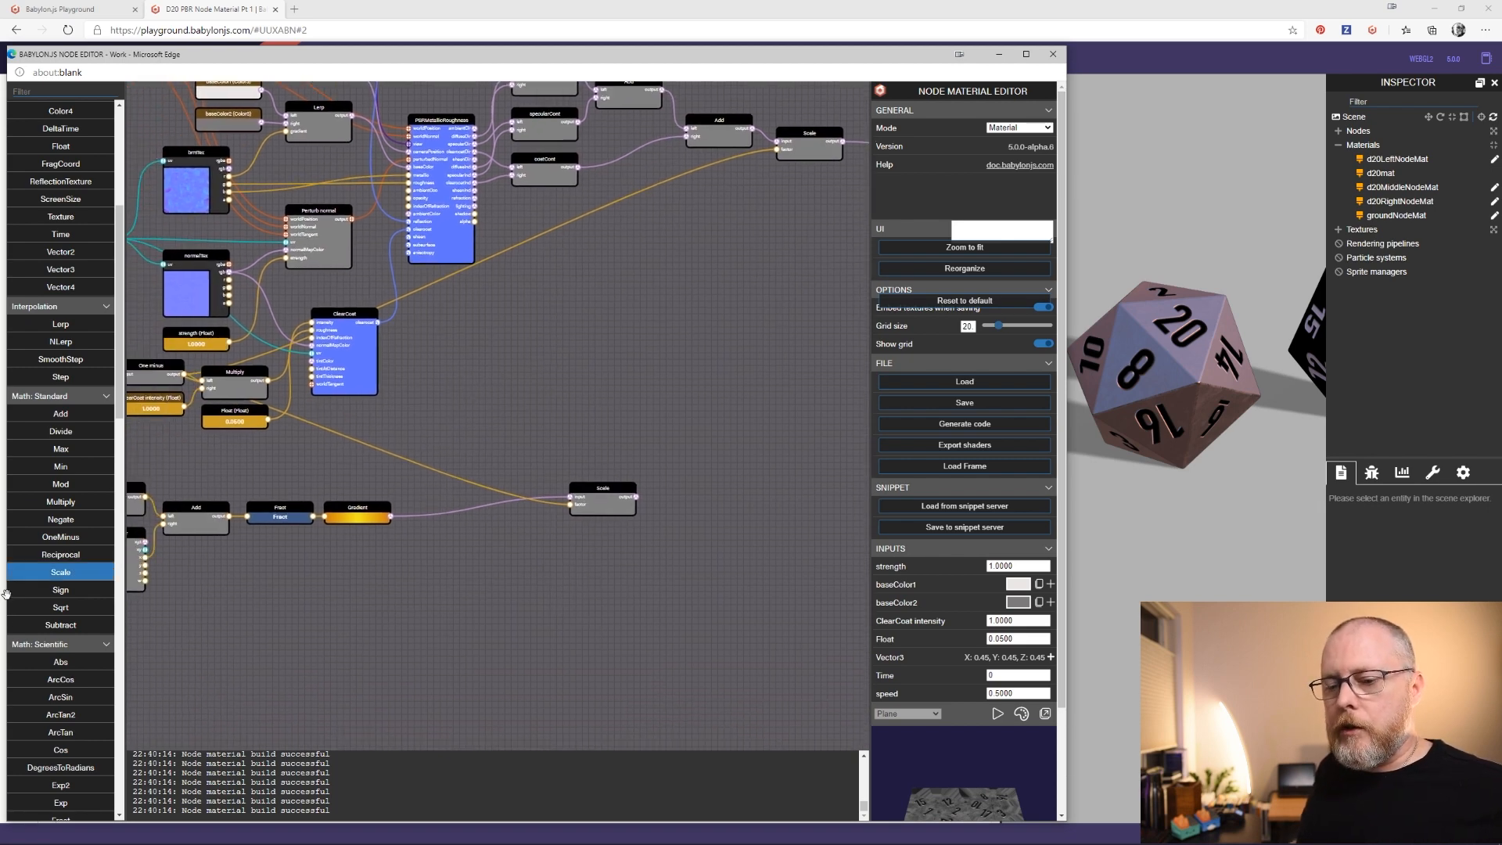
{"action": "left_click_drag", "start_coordinate": [64, 487], "coordinate": [359, 612]}
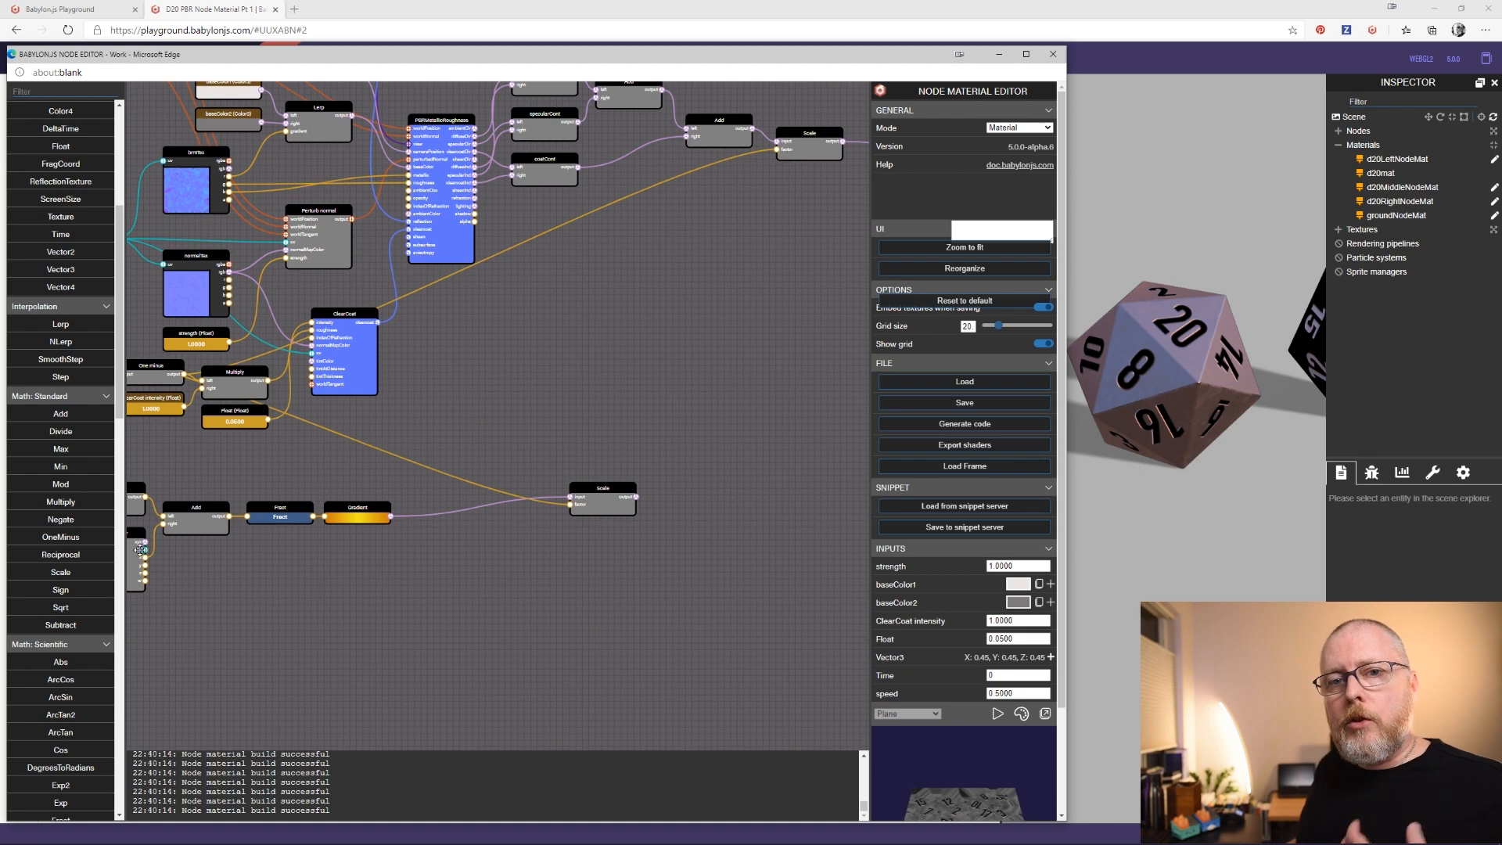
{"action": "scroll", "coordinate": [65, 615], "scroll_direction": "down", "scroll_amount": 10}
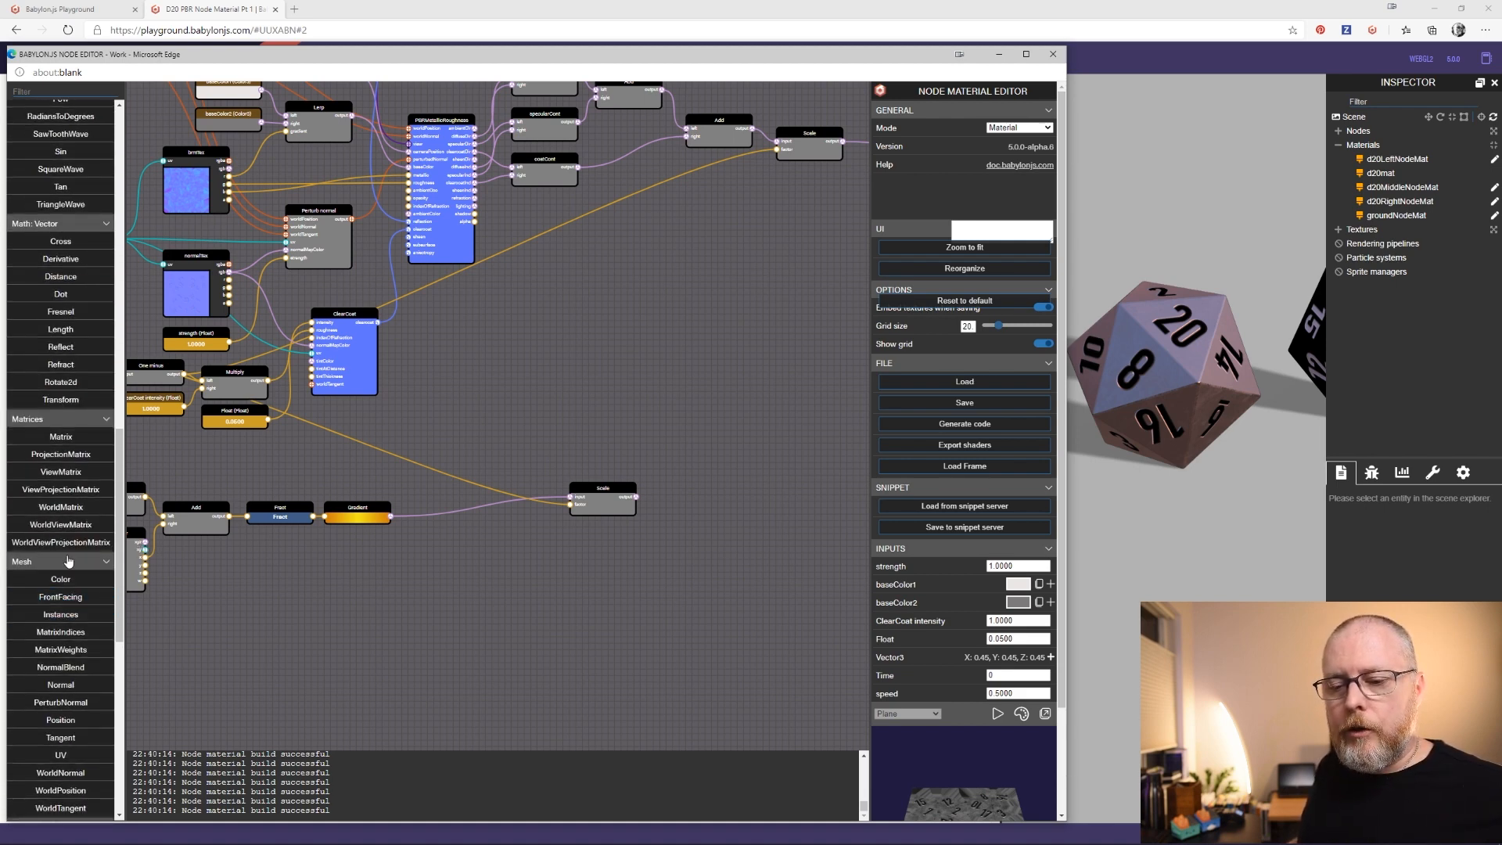
{"action": "scroll", "coordinate": [68, 542], "scroll_direction": "up", "scroll_amount": 3}
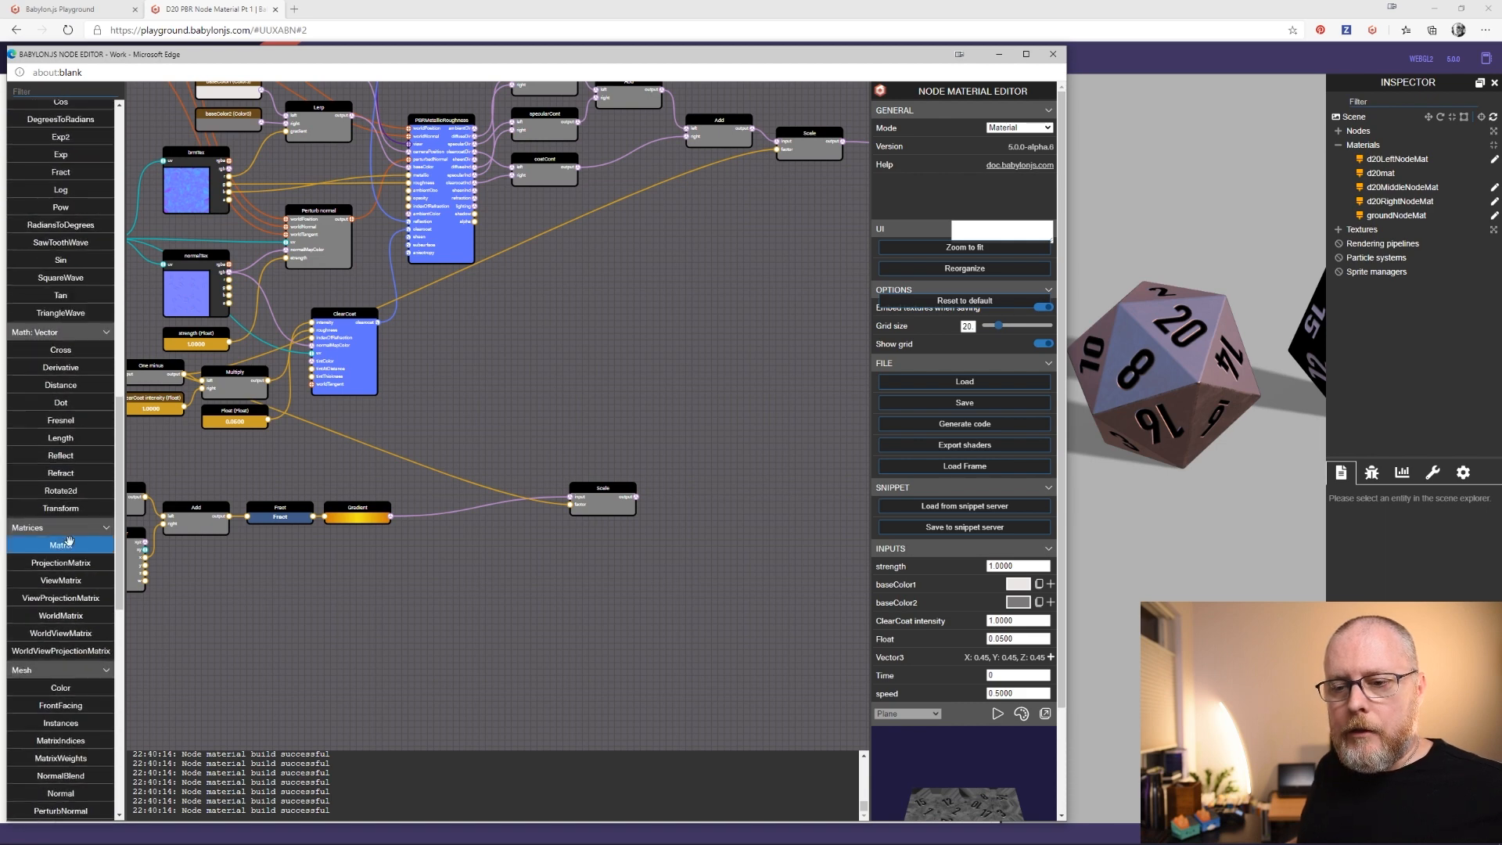
{"action": "scroll", "coordinate": [69, 542], "scroll_direction": "up", "scroll_amount": 3}
{"action": "scroll", "coordinate": [69, 543], "scroll_direction": "up", "scroll_amount": 3}
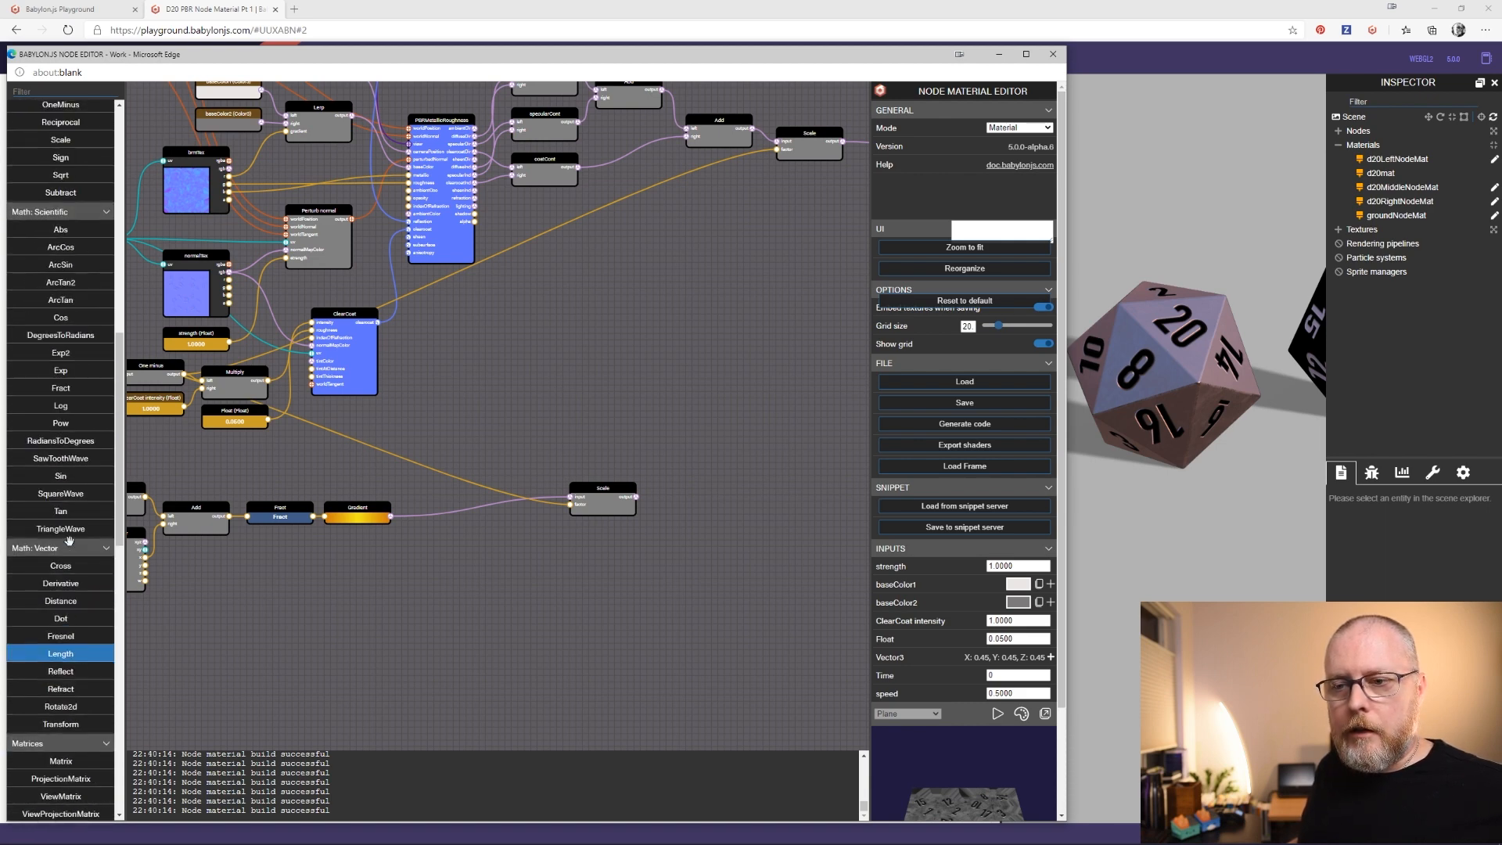
{"action": "left_click_drag", "start_coordinate": [63, 423], "coordinate": [524, 559]}
{"action": "left_click_drag", "start_coordinate": [390, 516], "coordinate": [479, 521]}
Add a Vector3 connected to the gradient Pow's power input and set its x, y and z to 2.2
{"action": "scroll", "coordinate": [46, 353], "scroll_direction": "up", "scroll_amount": 10}
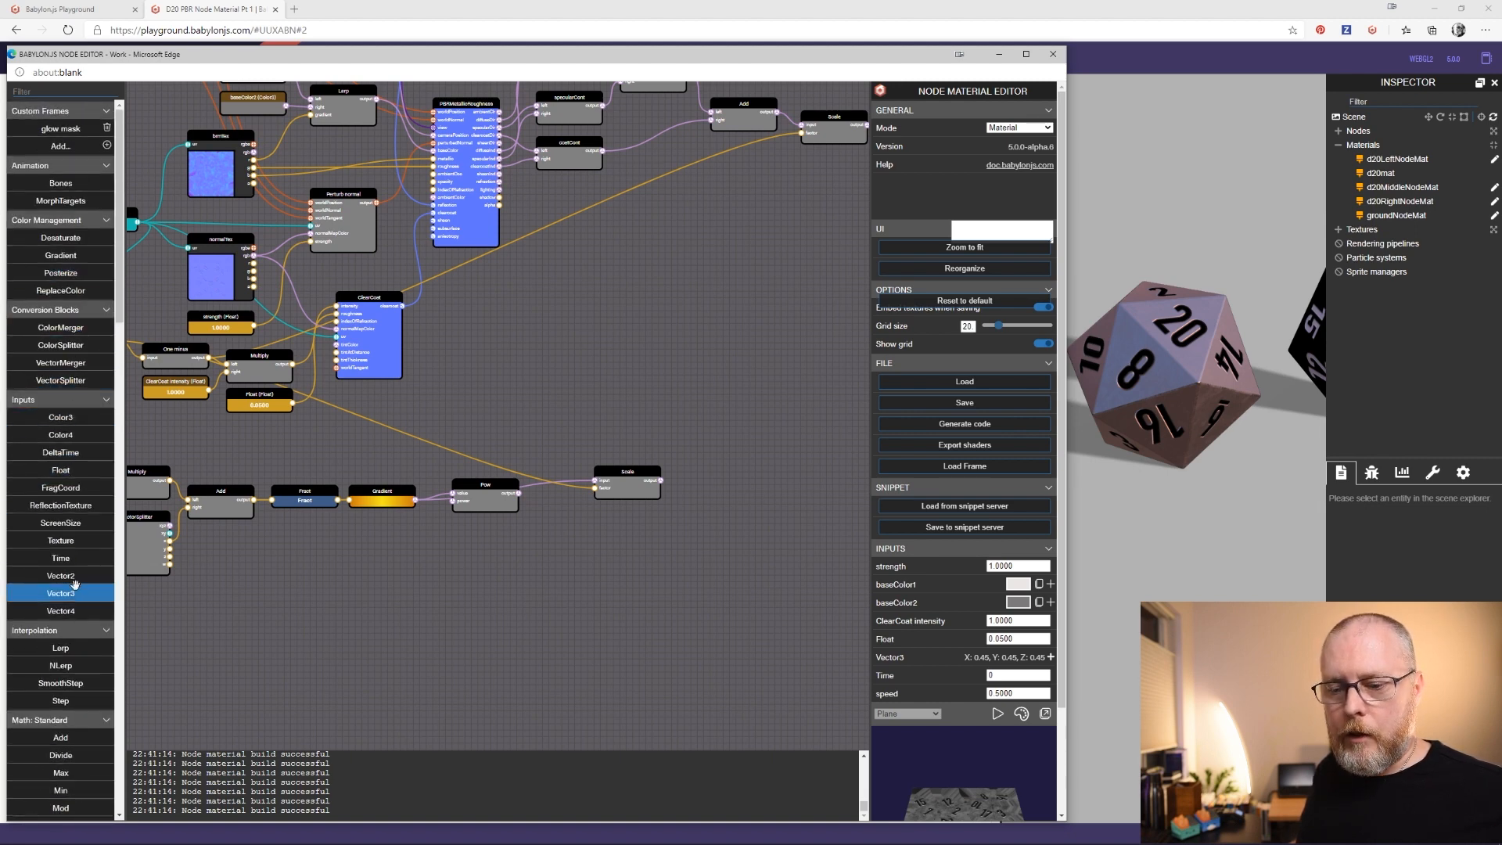
{"action": "left_click_drag", "start_coordinate": [75, 595], "coordinate": [453, 501]}
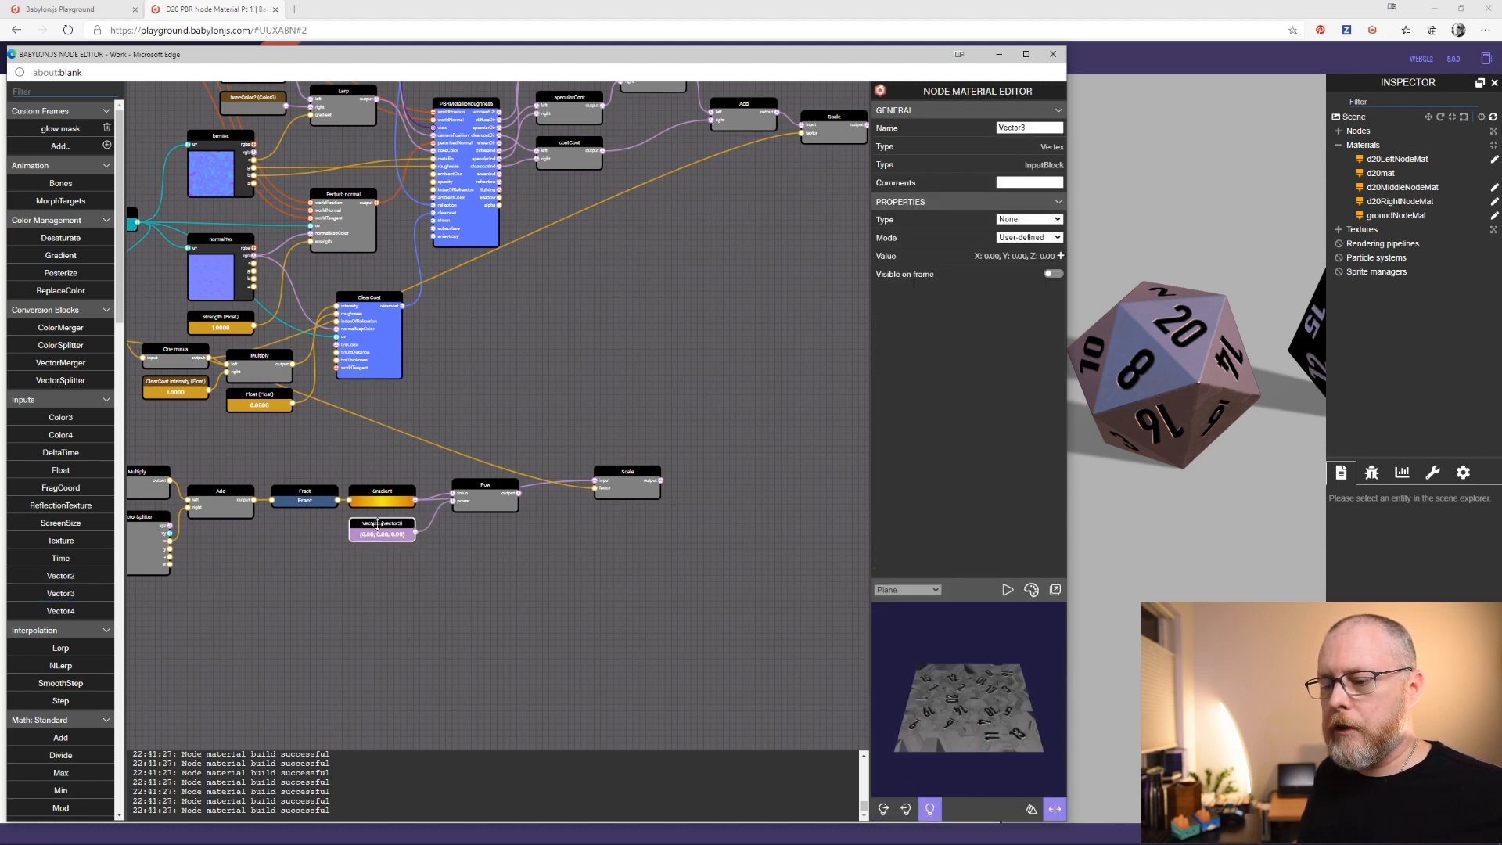
{"action": "left_click", "coordinate": [1059, 257]}
{"action": "left_click", "coordinate": [992, 273]}
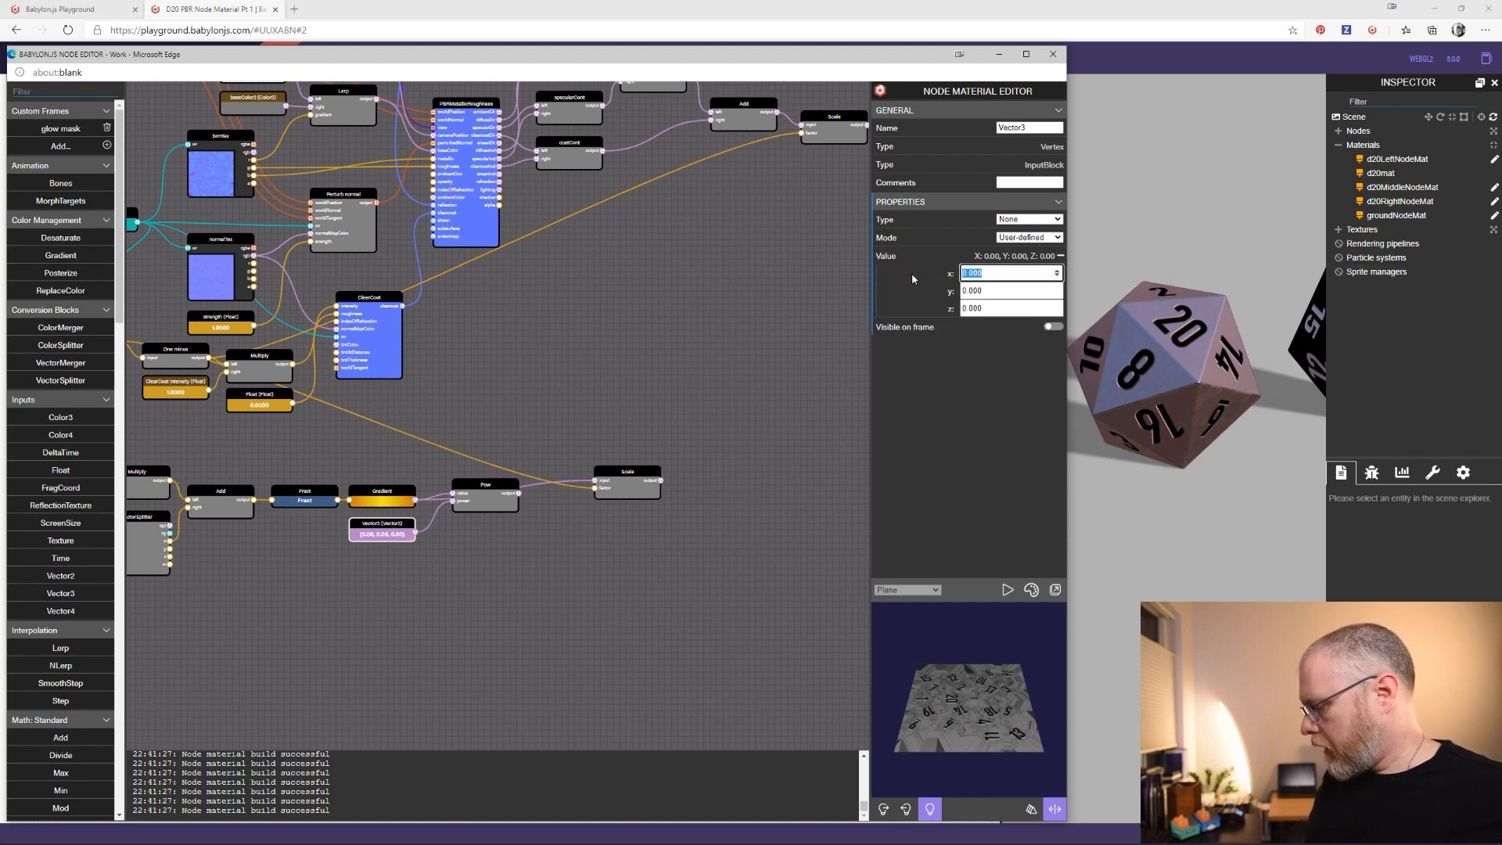
{"action": "type", "text": "2.2"}
{"action": "key", "text": "Tab"}
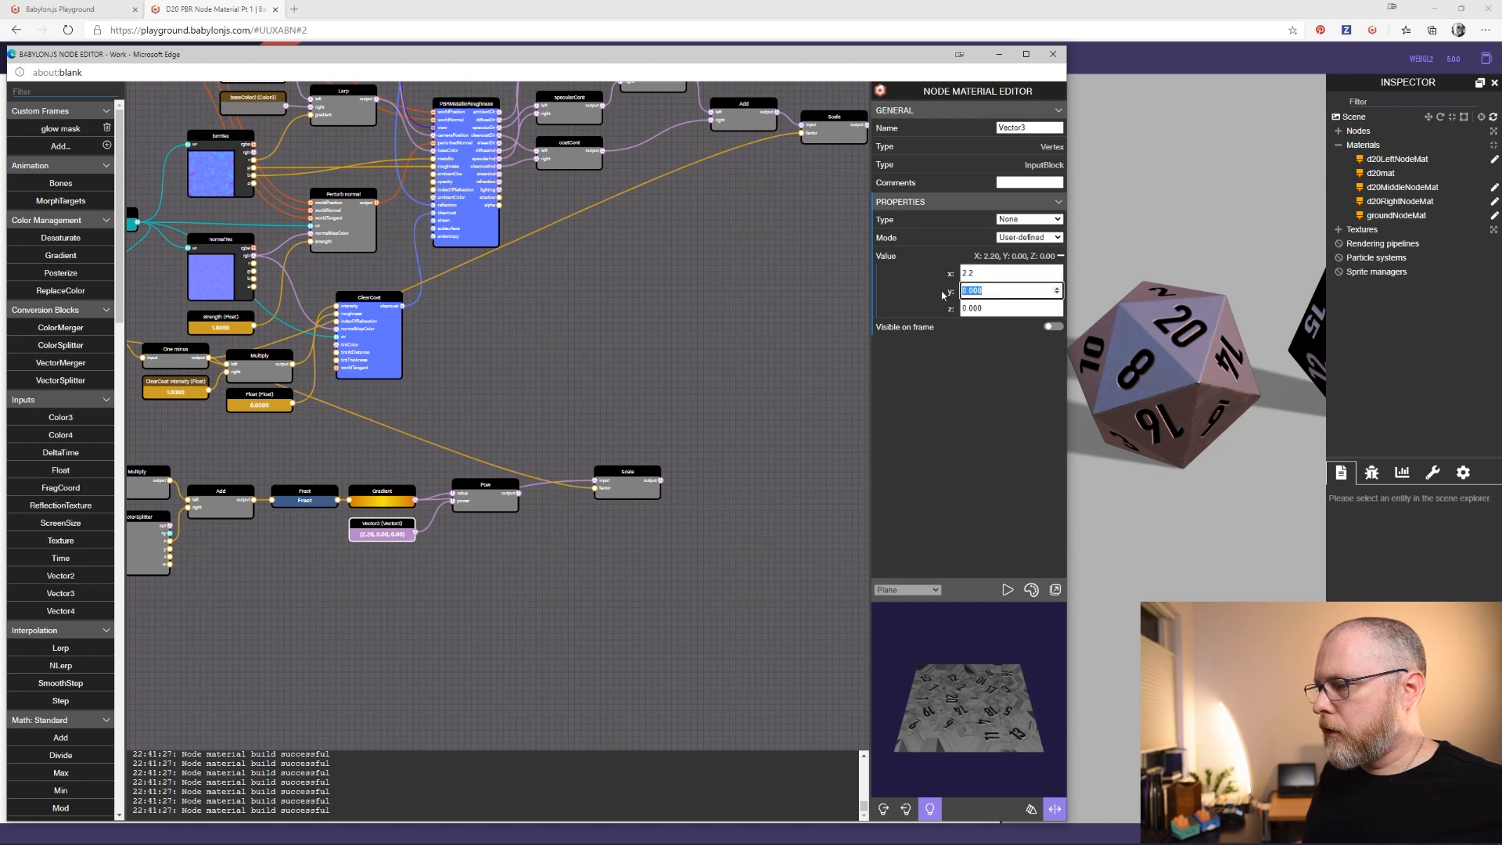
{"action": "type", "text": "2.2"}
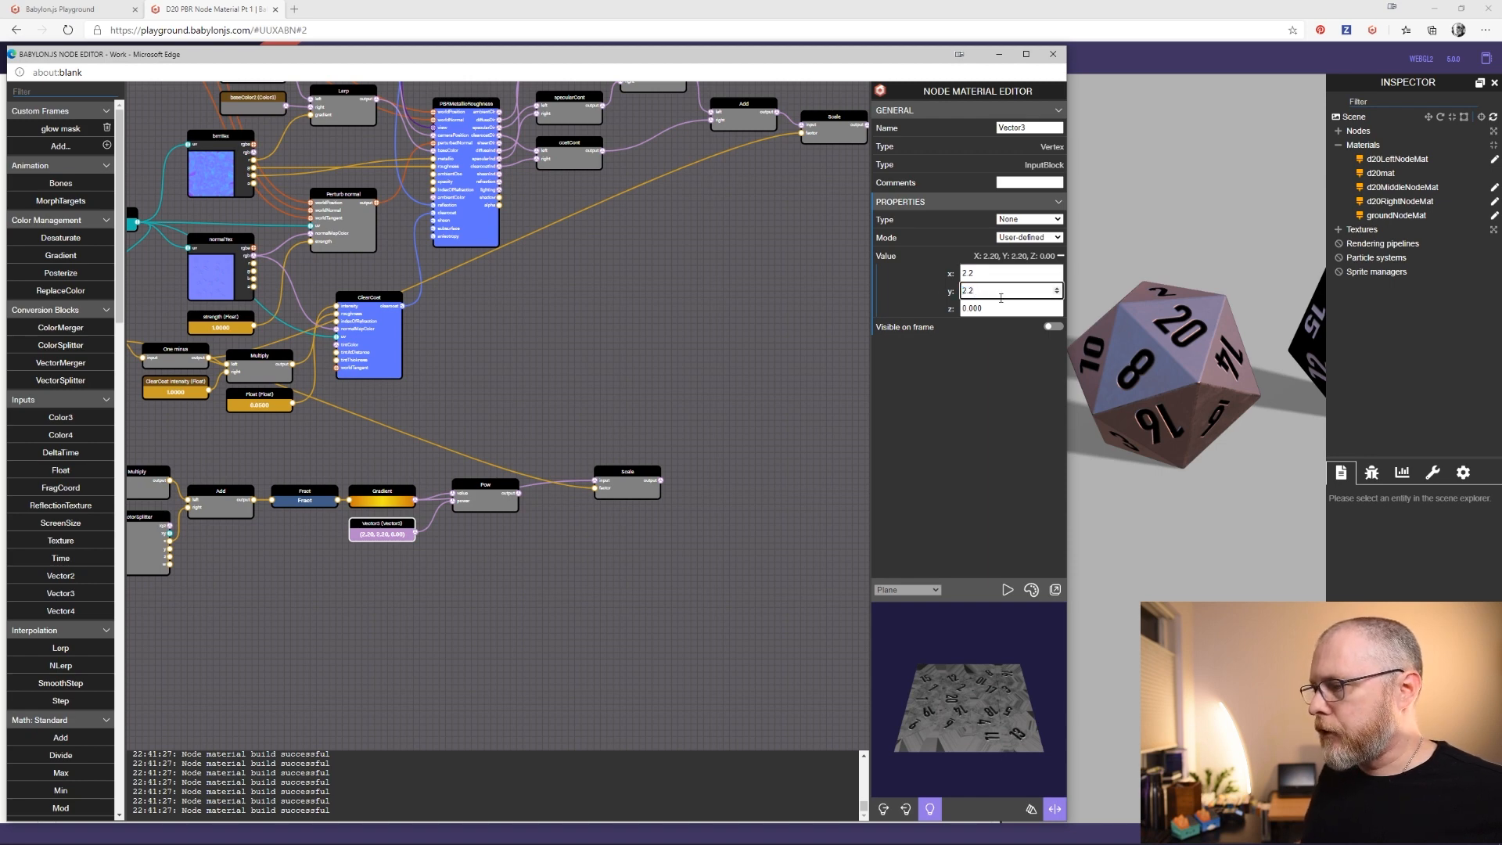
{"action": "key", "text": "Tab"}
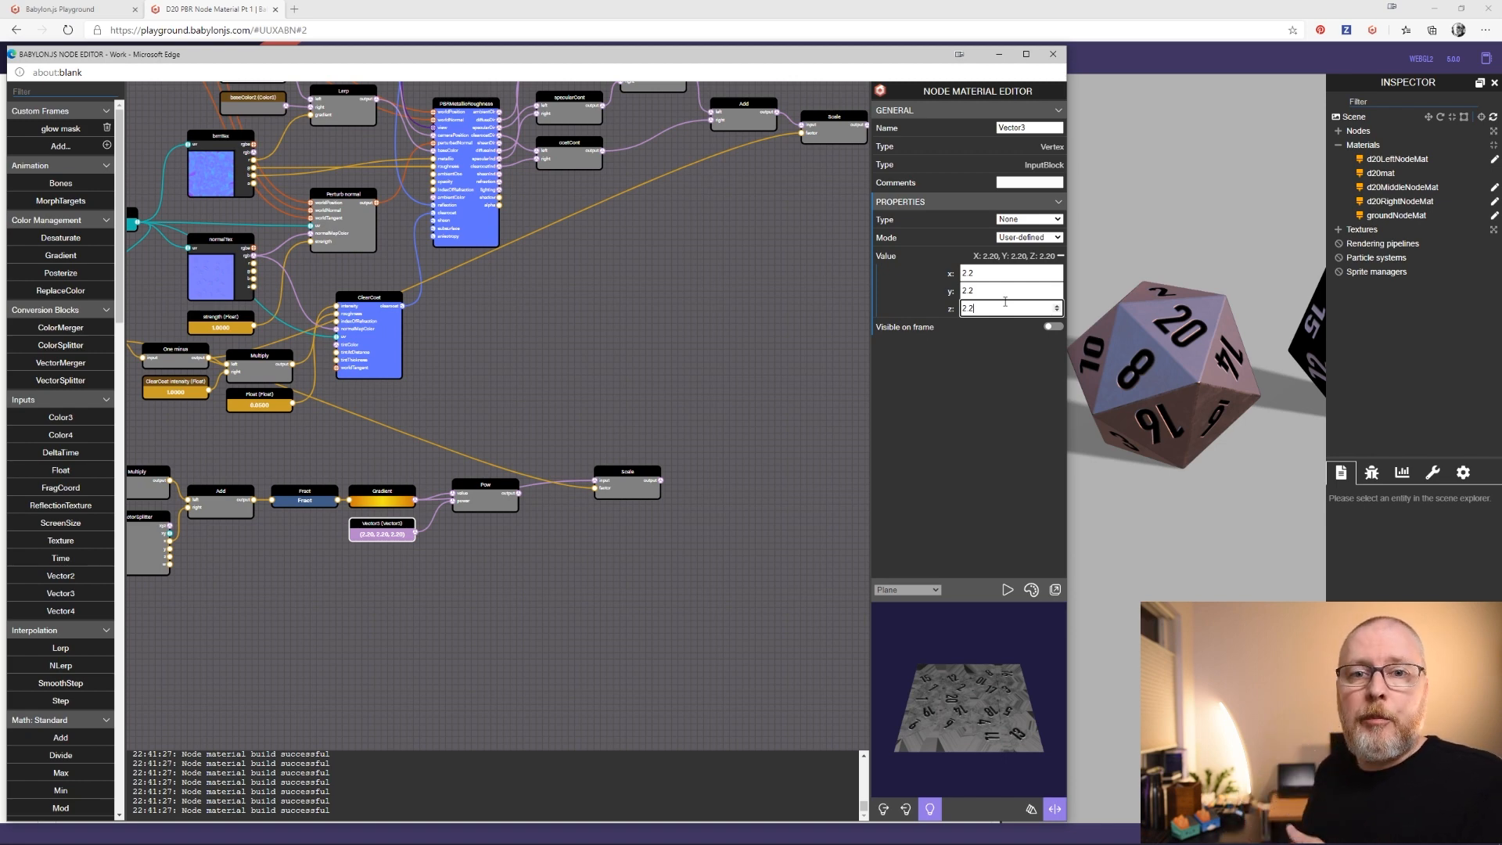
Move the gradient's Scale node closer to the output of its Pow node
{"action": "left_click_drag", "start_coordinate": [521, 500], "coordinate": [473, 501]}
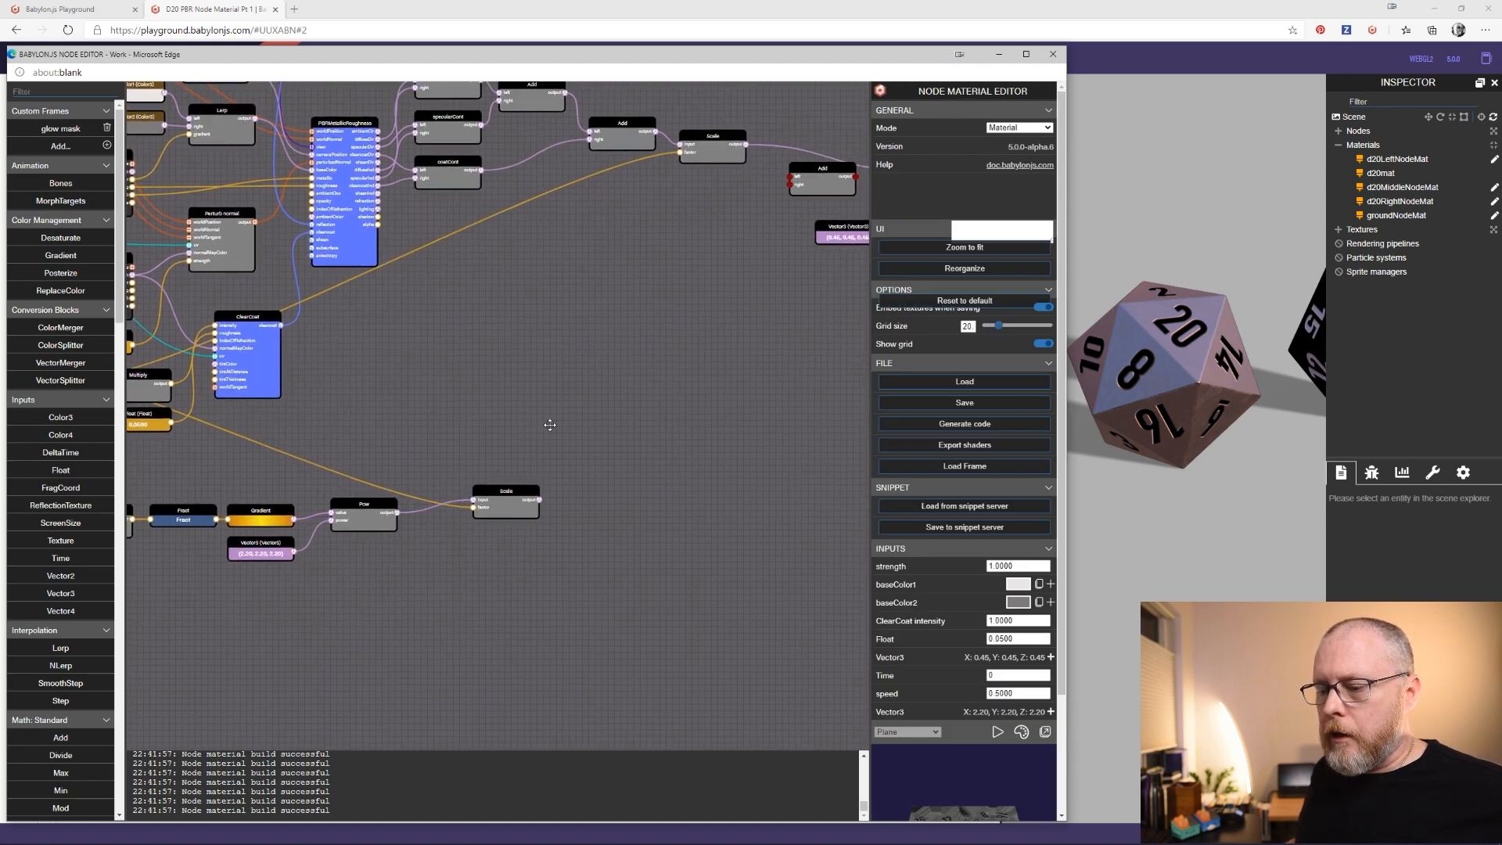
{"action": "left_click_drag", "start_coordinate": [550, 425], "coordinate": [463, 432]}
{"action": "left_click_drag", "start_coordinate": [412, 500], "coordinate": [372, 518]}
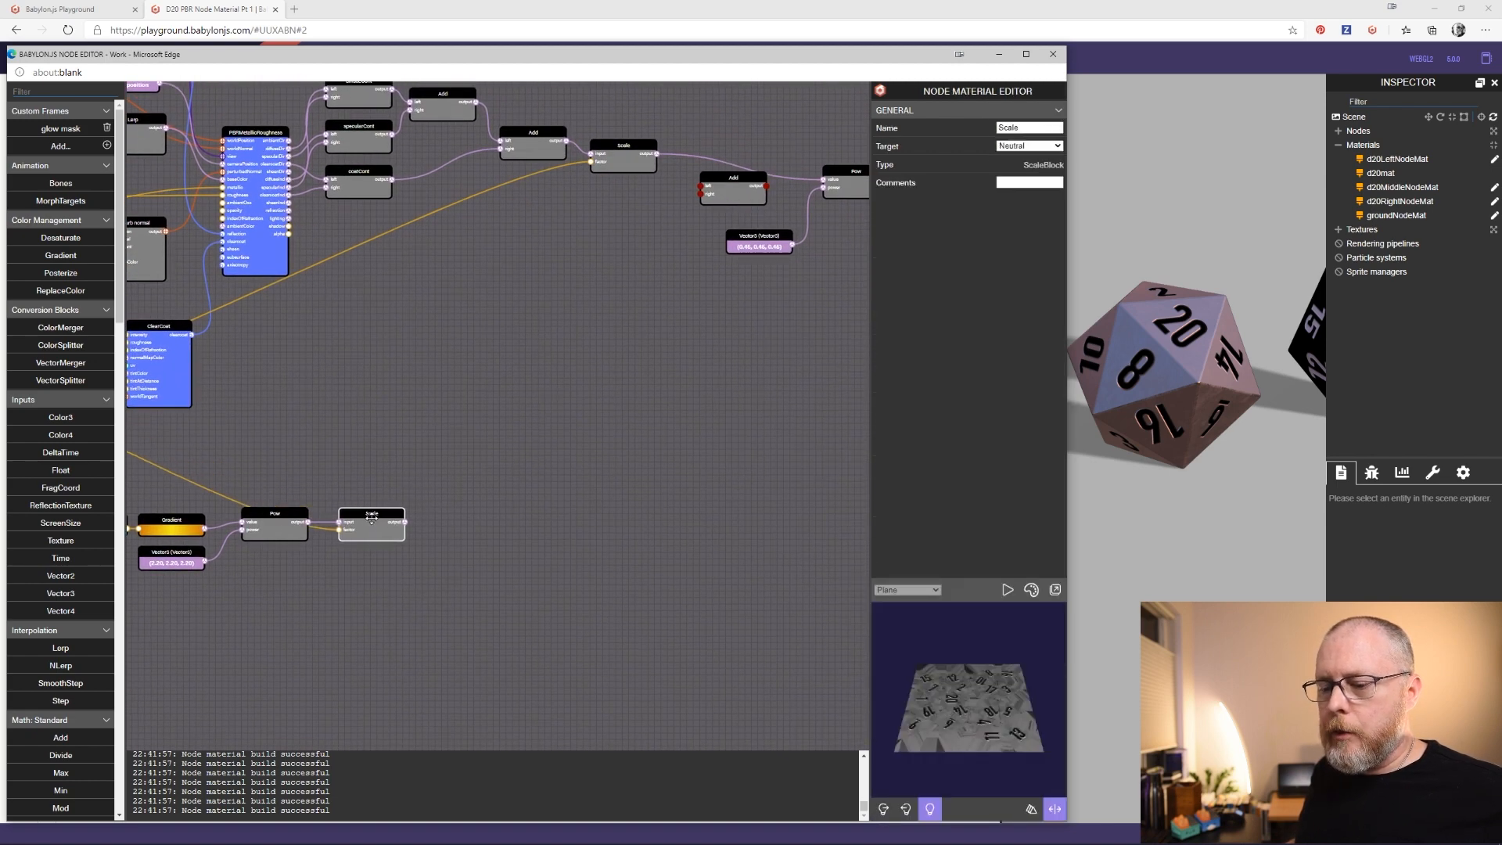
{"action": "left_click_drag", "start_coordinate": [380, 466], "coordinate": [304, 528]}
{"action": "left_click_drag", "start_coordinate": [480, 537], "coordinate": [406, 570]}
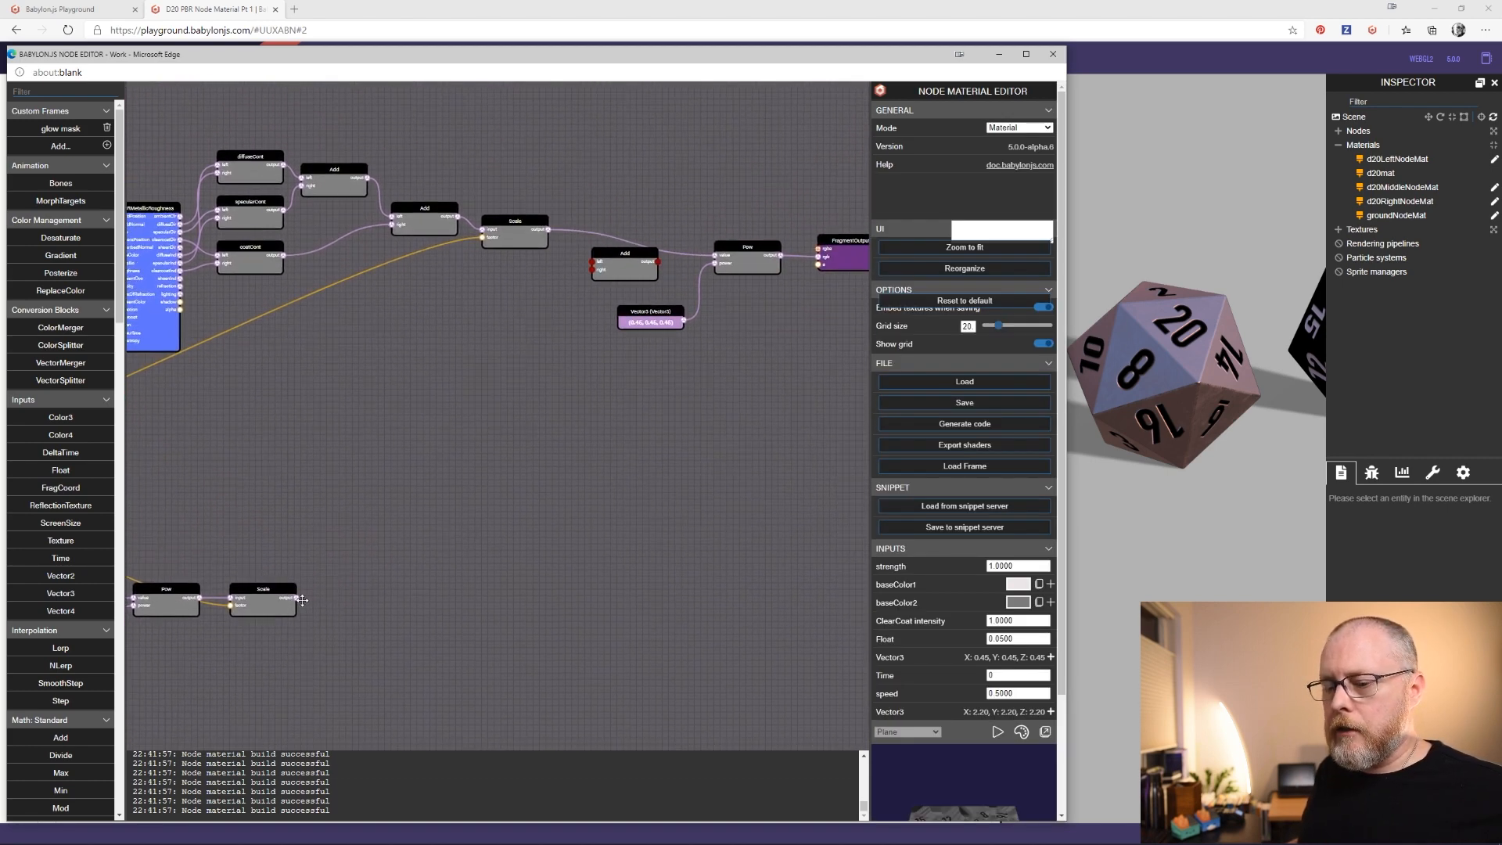
Connect the lighting Scale and gradient Scale outputs to the Add node, and its output to the value input of the final Pow
{"action": "left_click_drag", "start_coordinate": [297, 598], "coordinate": [592, 265]}
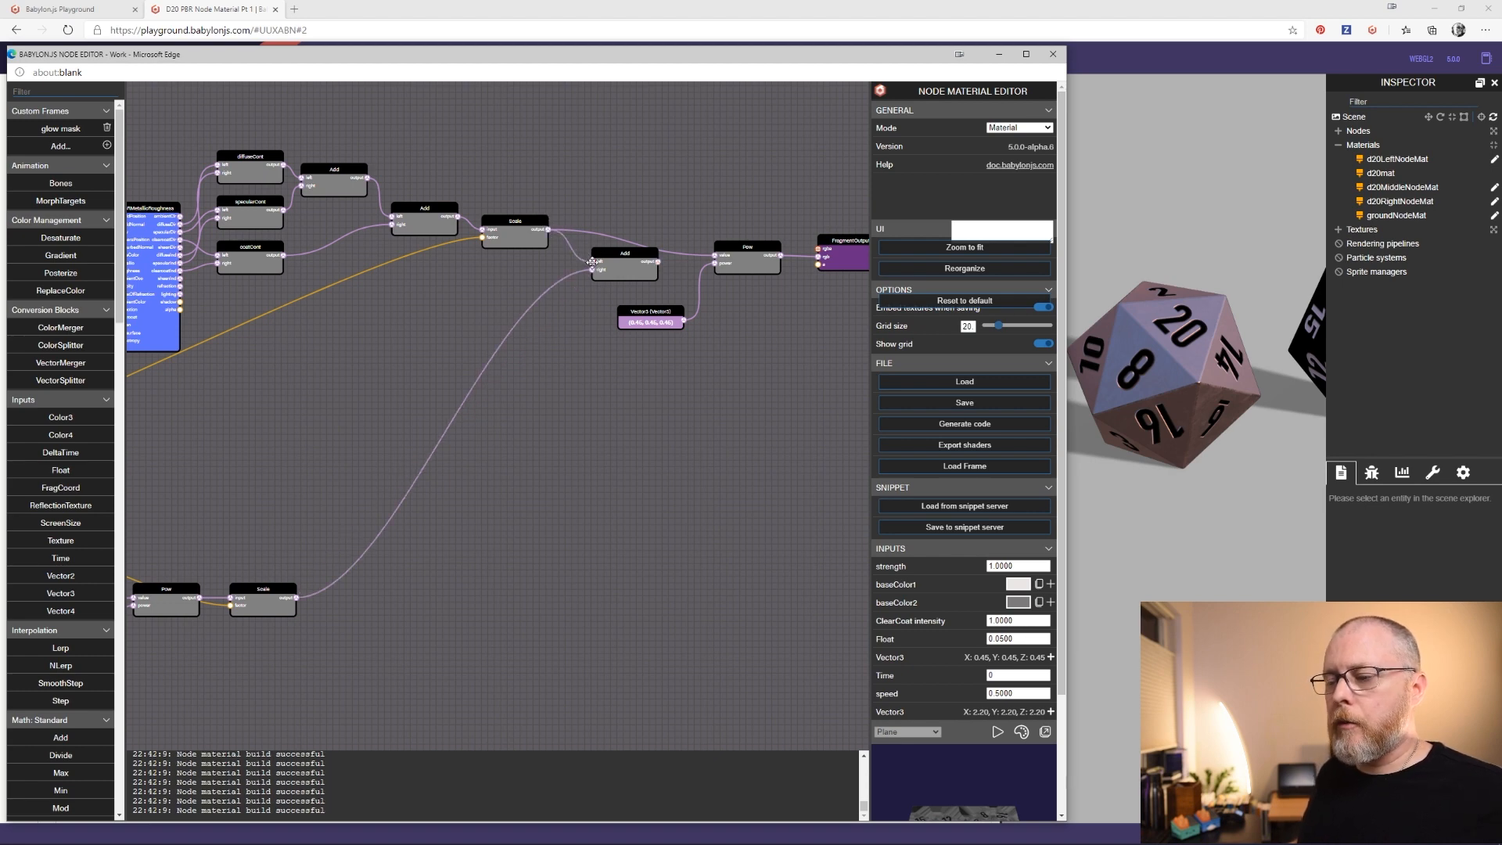
{"action": "left_click_drag", "start_coordinate": [671, 181], "coordinate": [496, 191]}
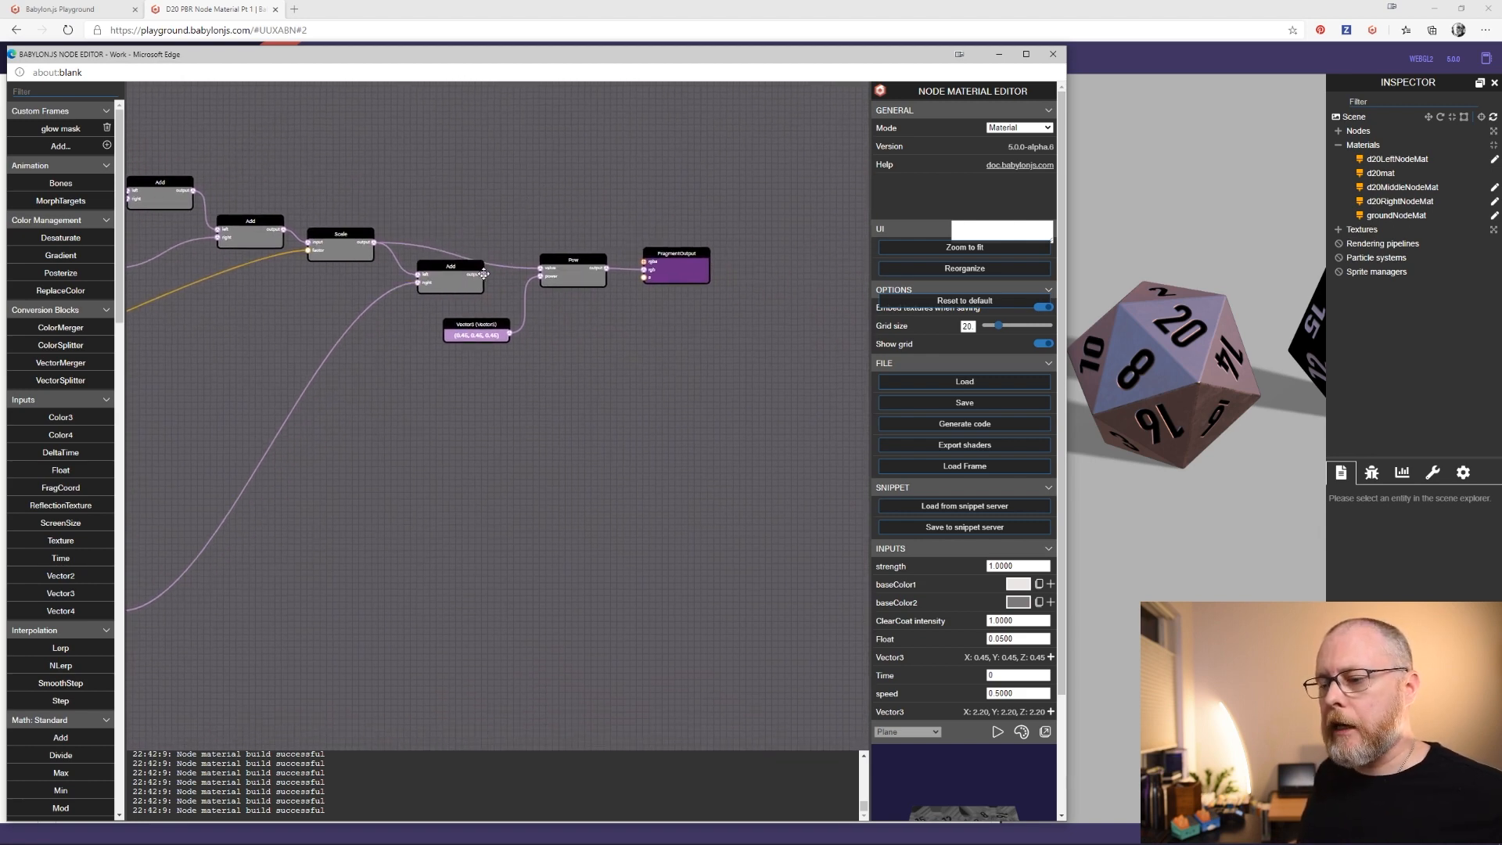
{"action": "left_click_drag", "start_coordinate": [483, 275], "coordinate": [541, 268]}
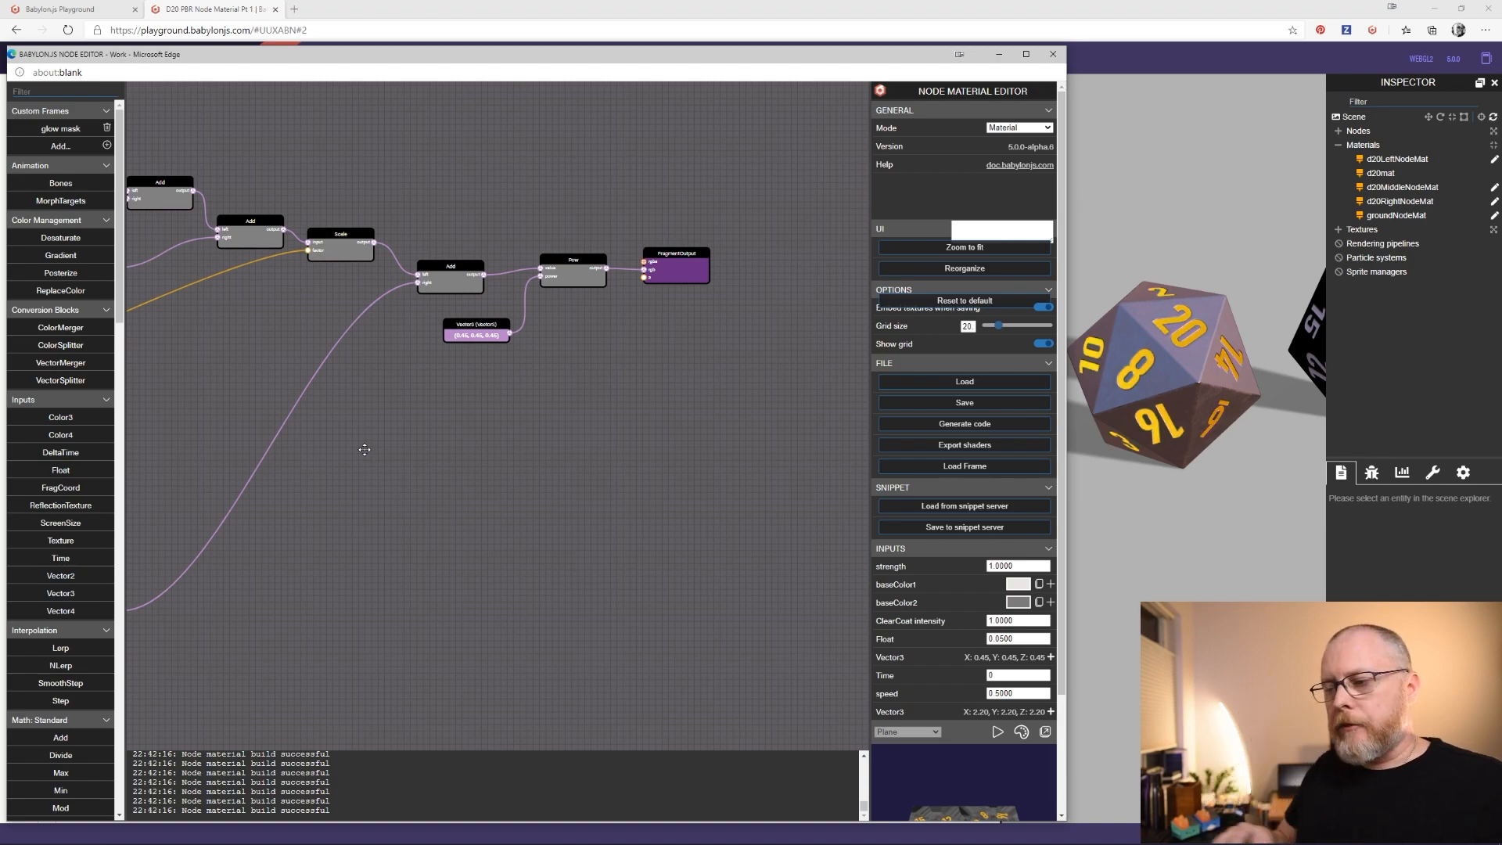
Close the node material editor and widen the scene view to examine the middle die's numbers from several angles
{"action": "left_click", "coordinate": [1053, 55]}
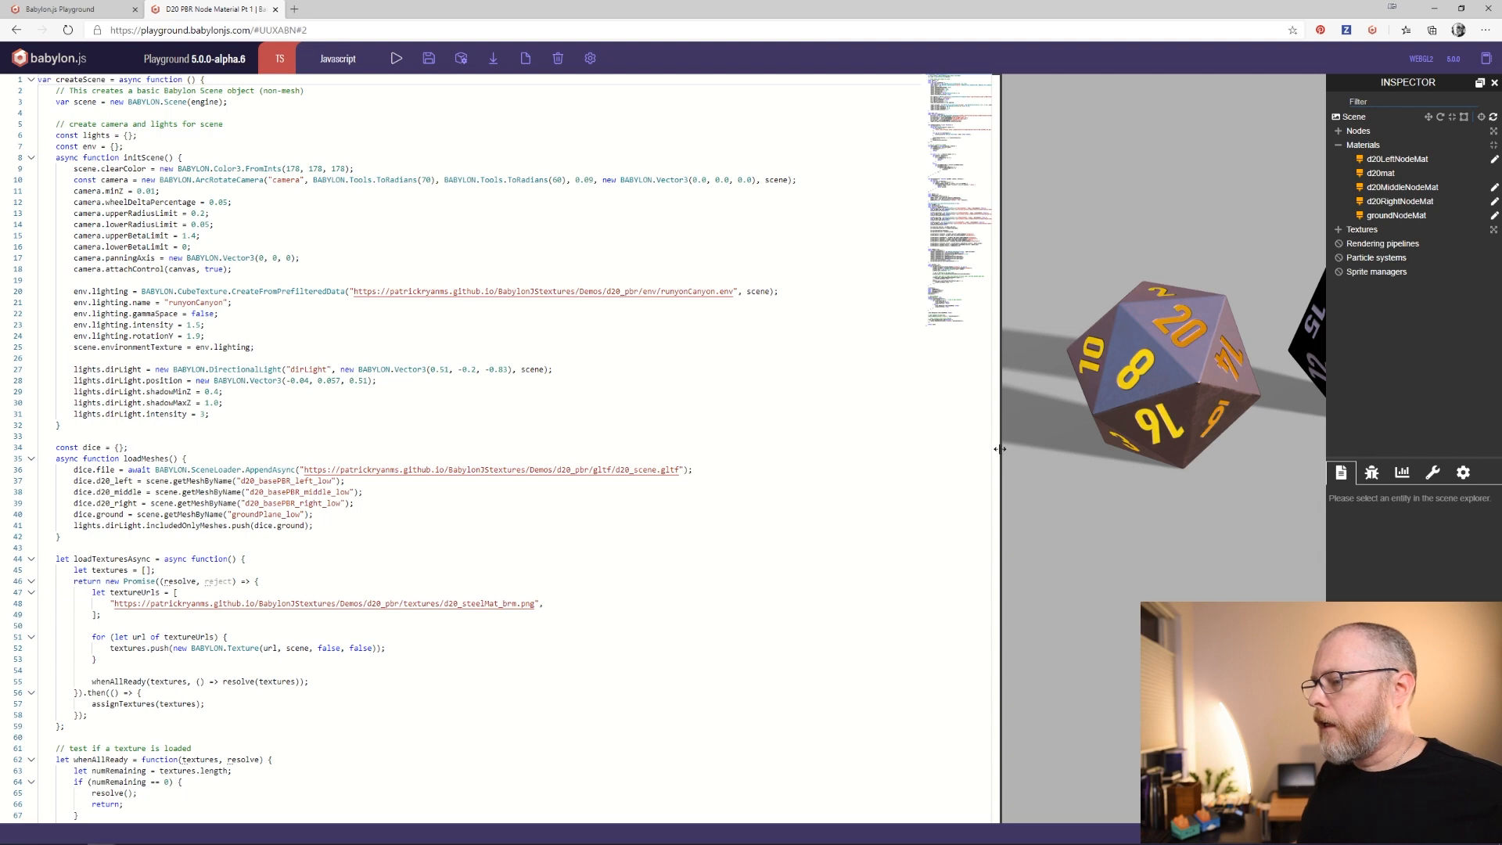
{"action": "left_click_drag", "start_coordinate": [1001, 454], "coordinate": [390, 485]}
{"action": "left_click_drag", "start_coordinate": [804, 569], "coordinate": [921, 476]}
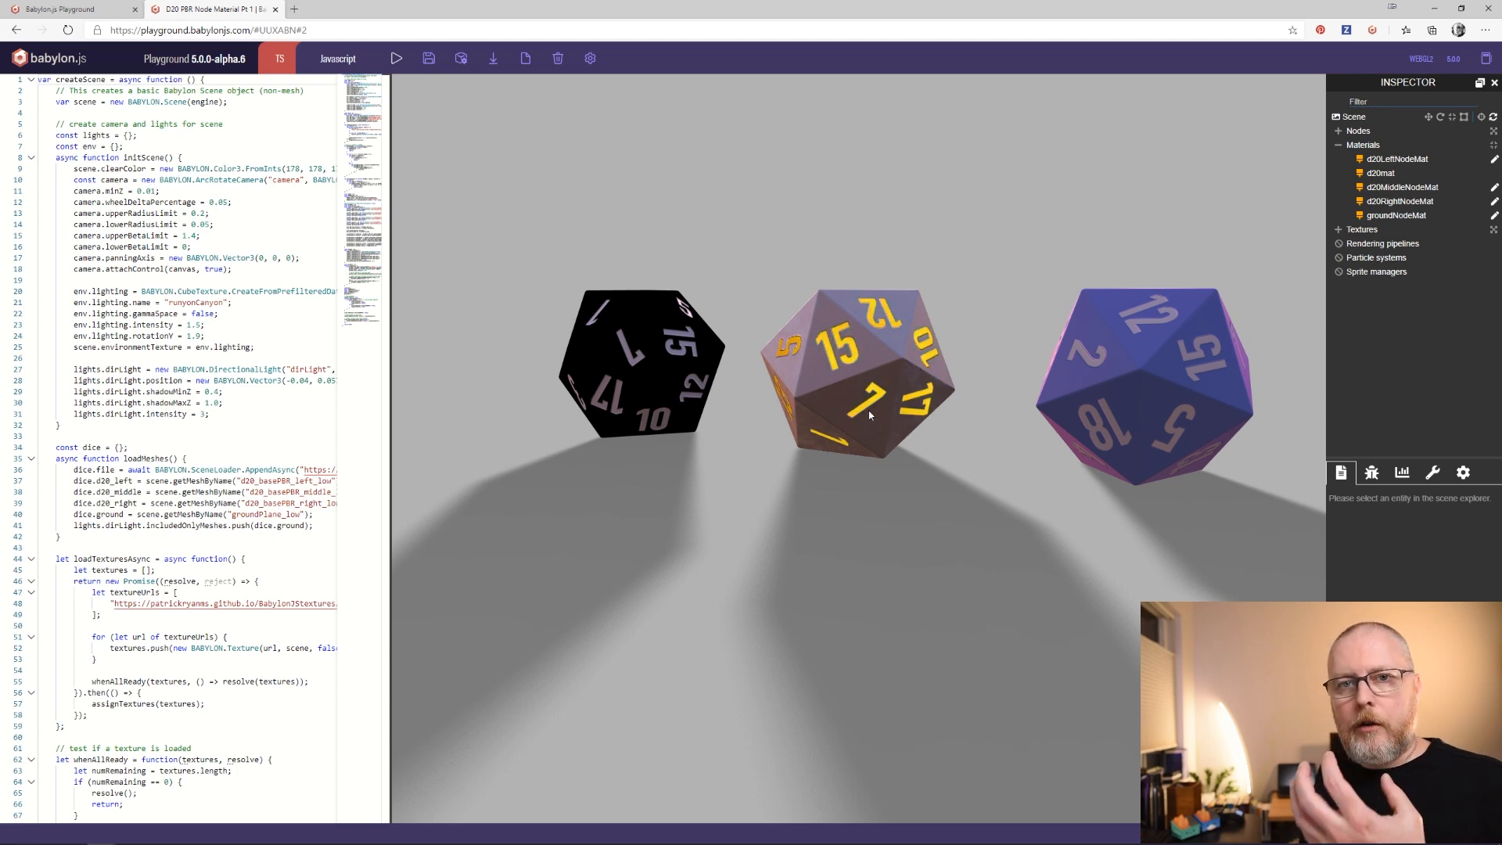
{"action": "left_click_drag", "start_coordinate": [941, 490], "coordinate": [814, 504]}
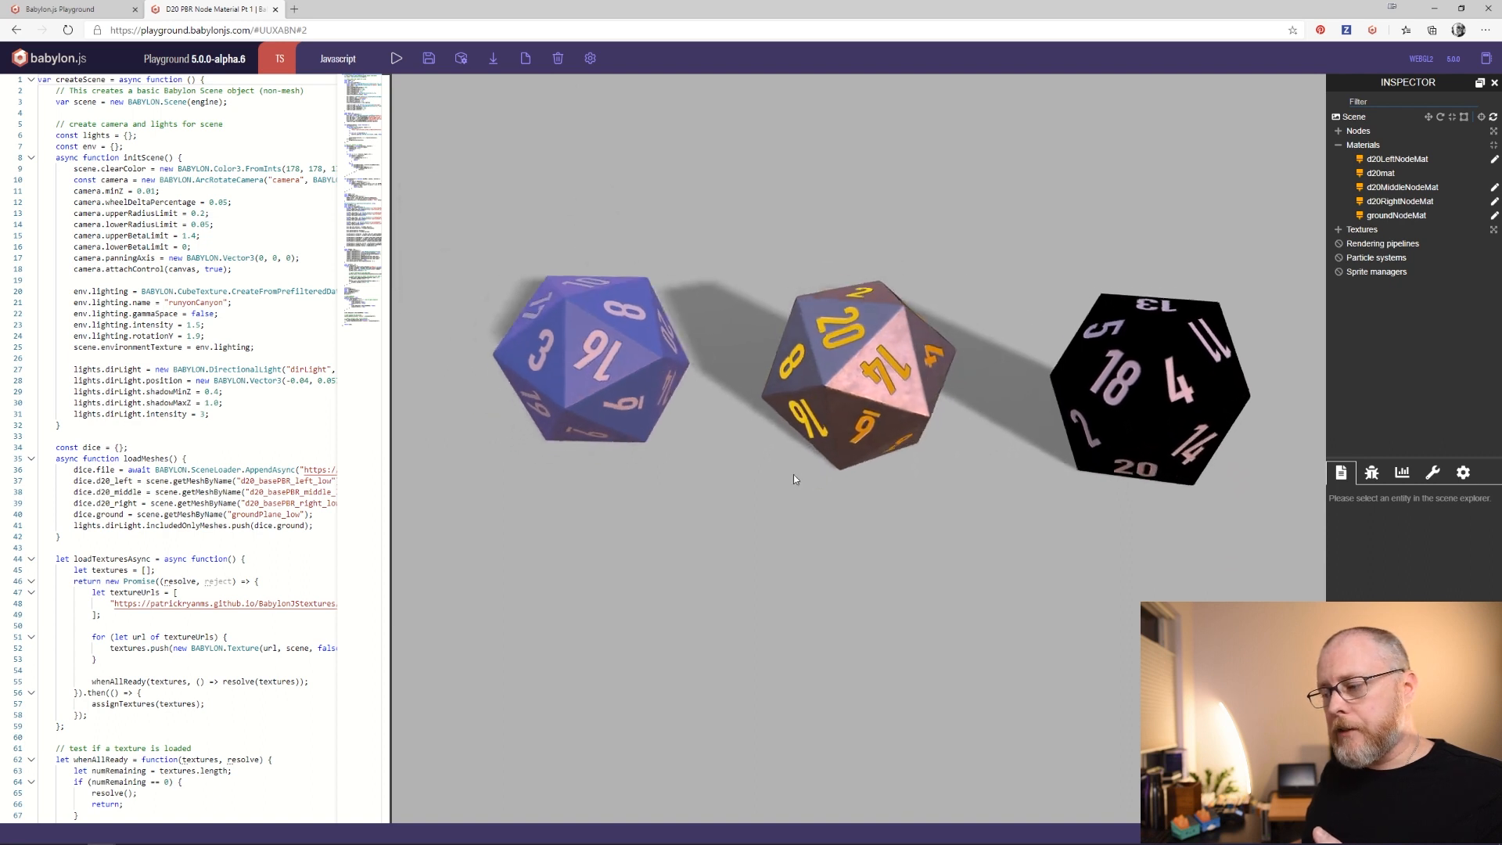